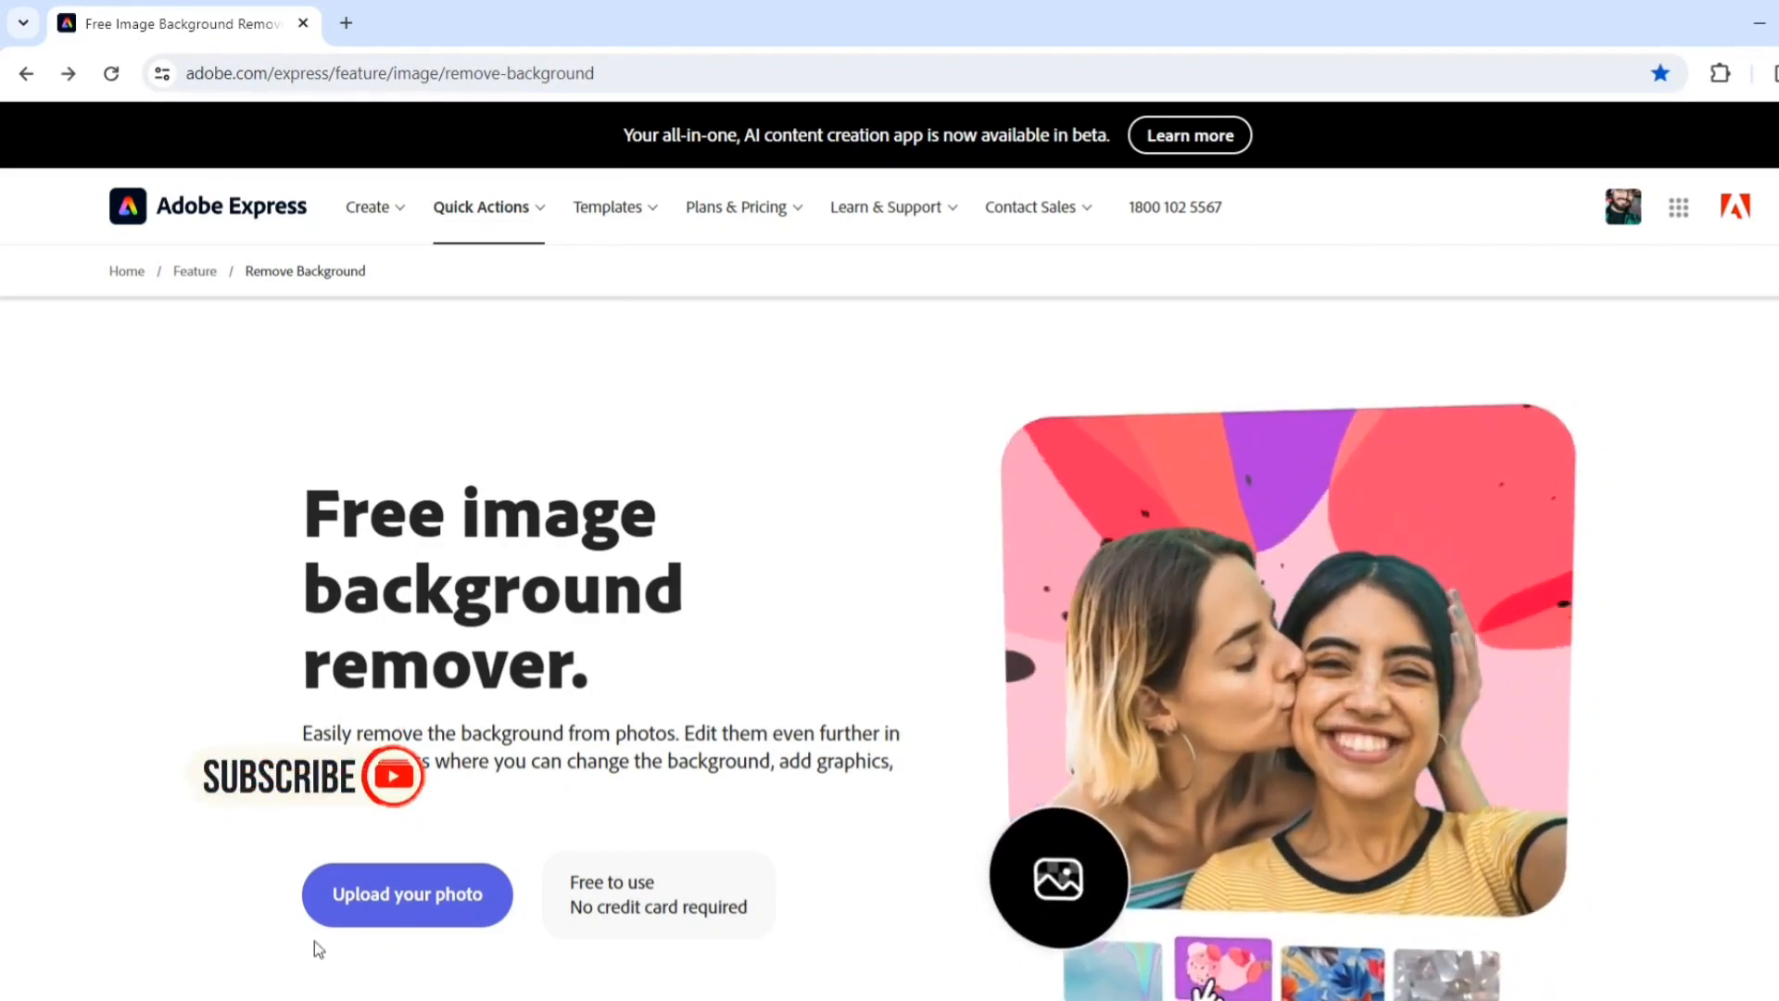
Step: Upload the photo 20220710_131114 to the online background remover
click(408, 895)
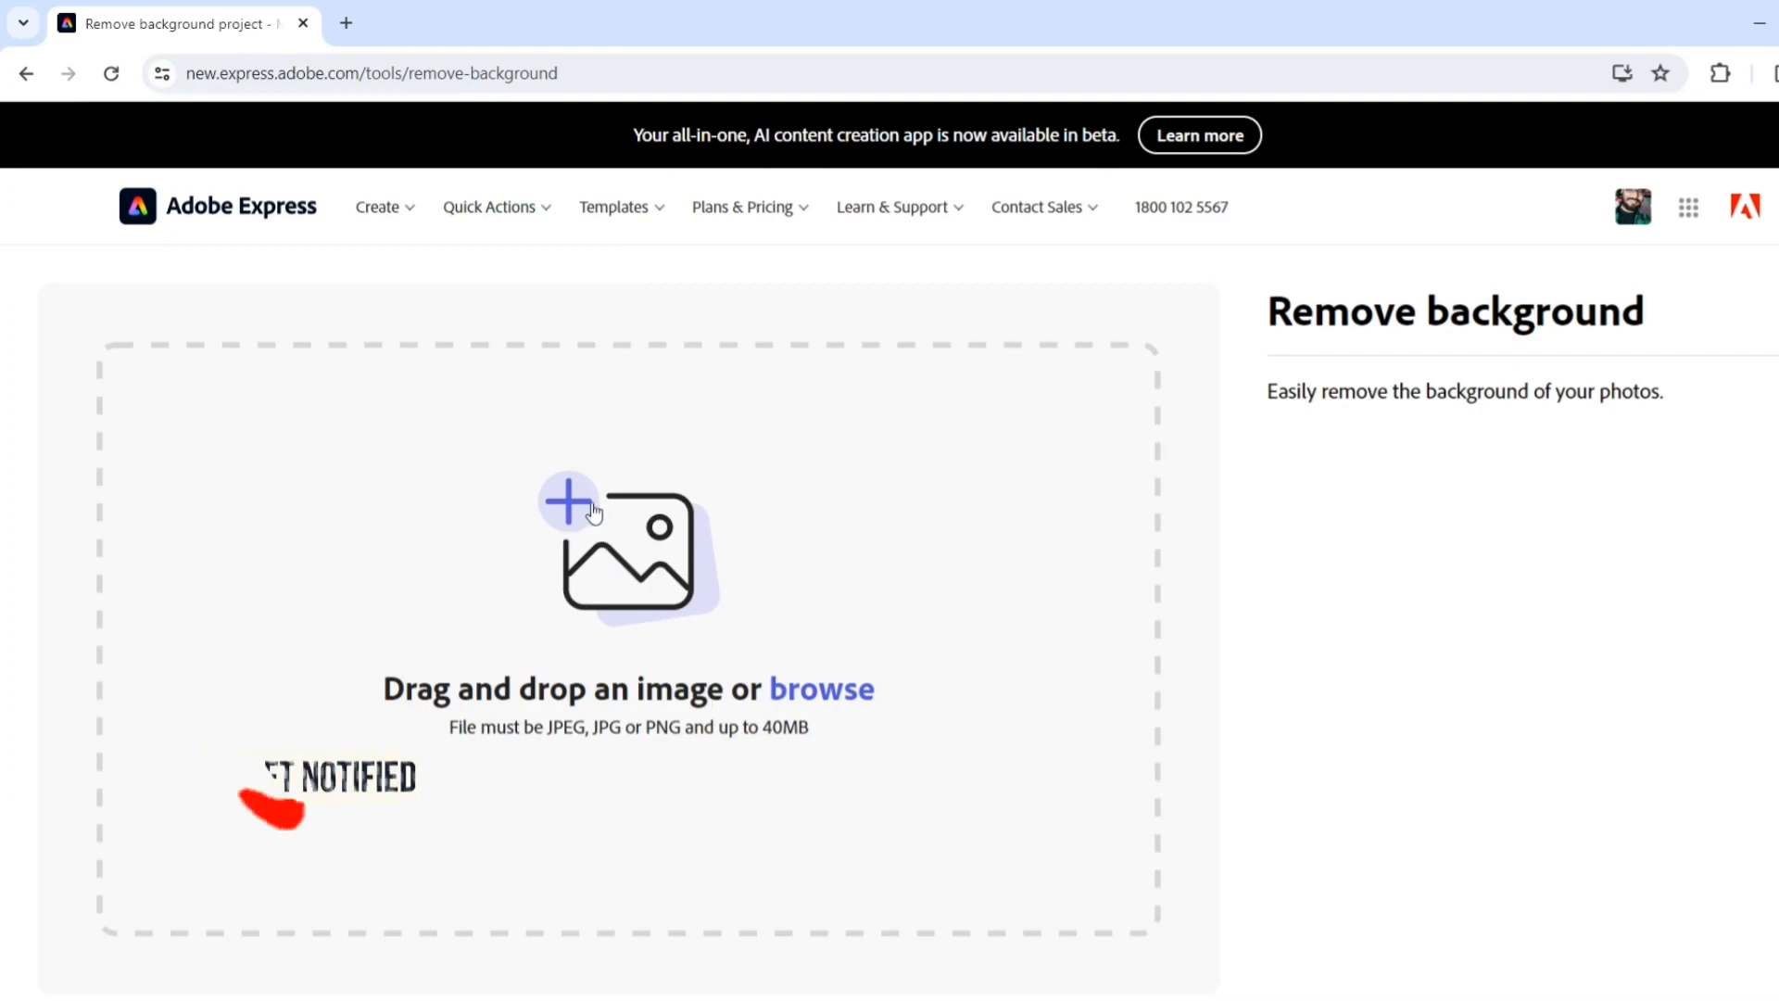
click(646, 536)
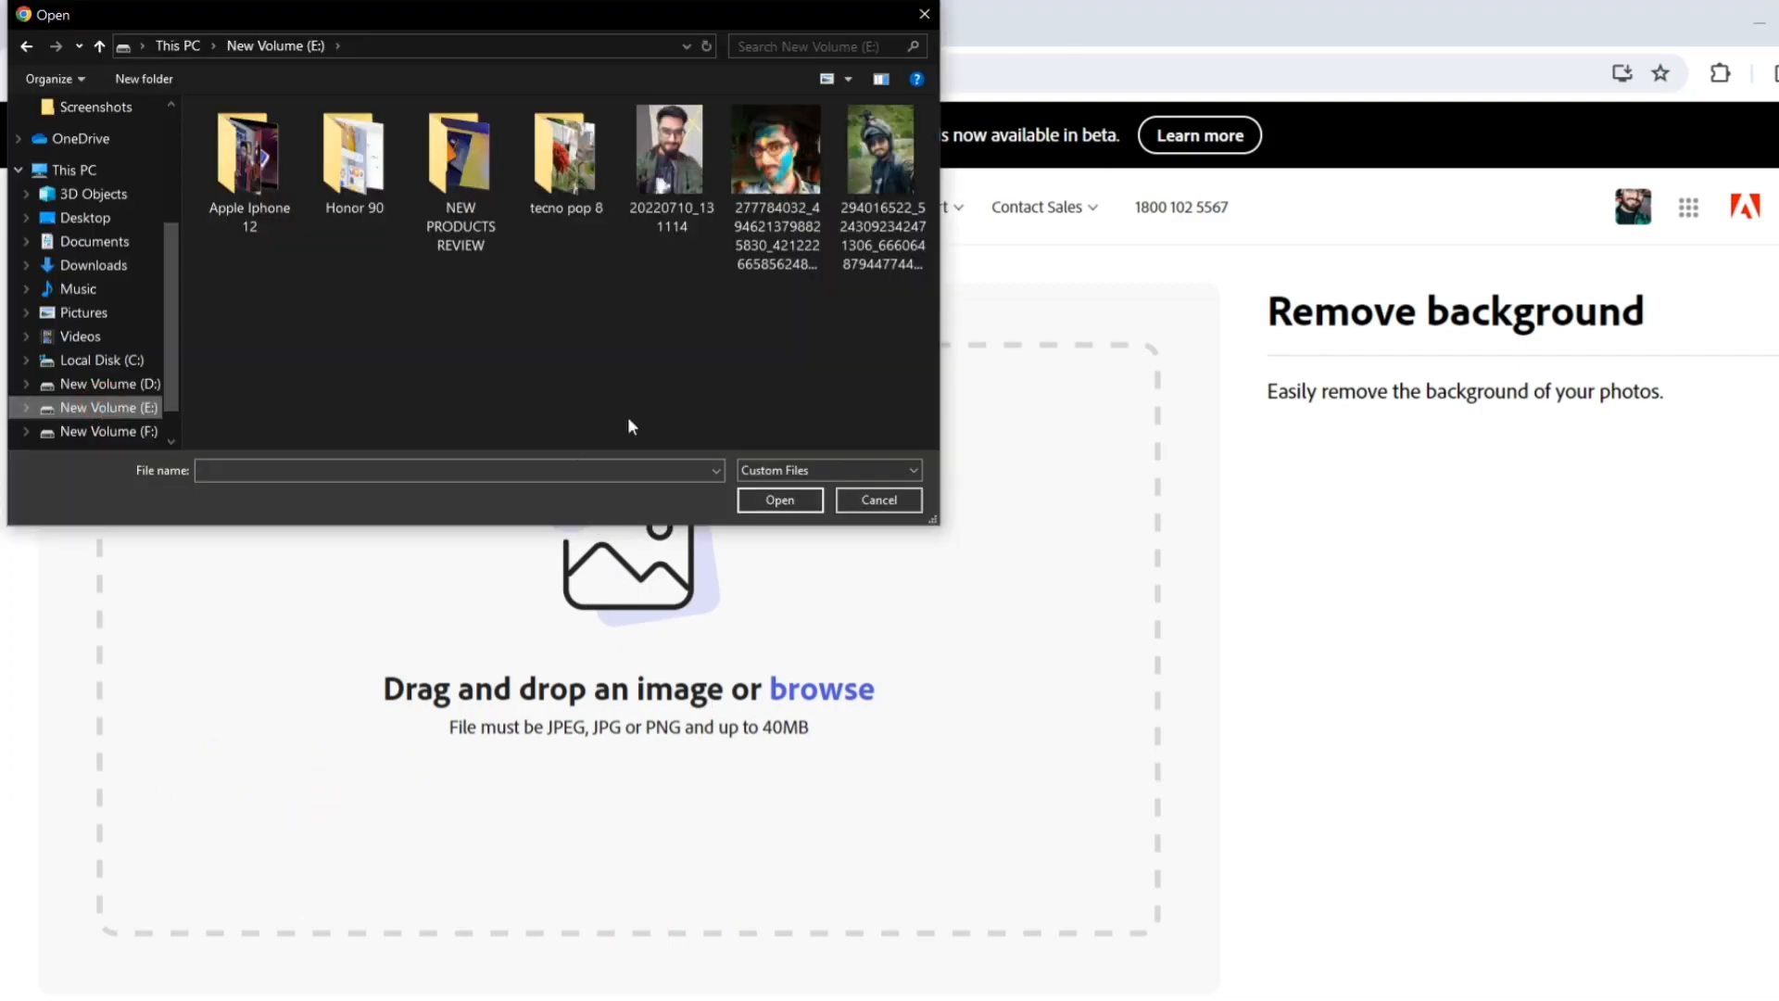
double_click(653, 215)
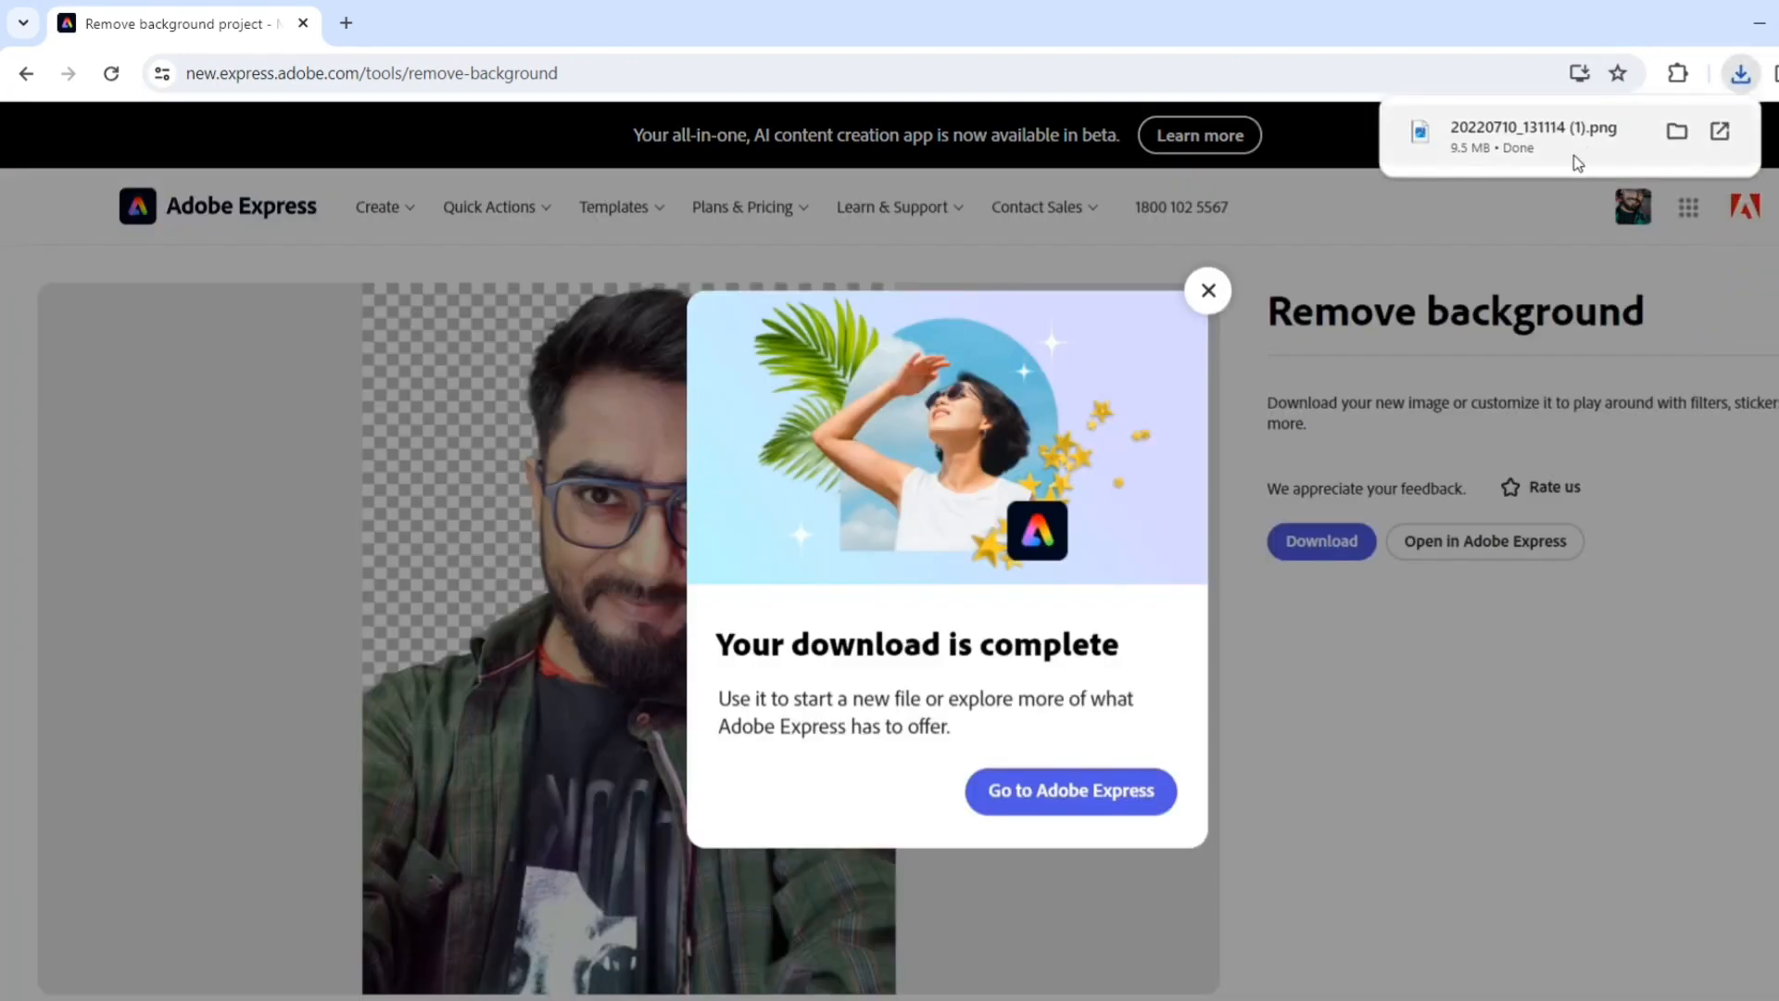
Step: Close the download popup, switch to Canva and create a custom design 2.5 cm wide by 3.5 cm high
click(1205, 310)
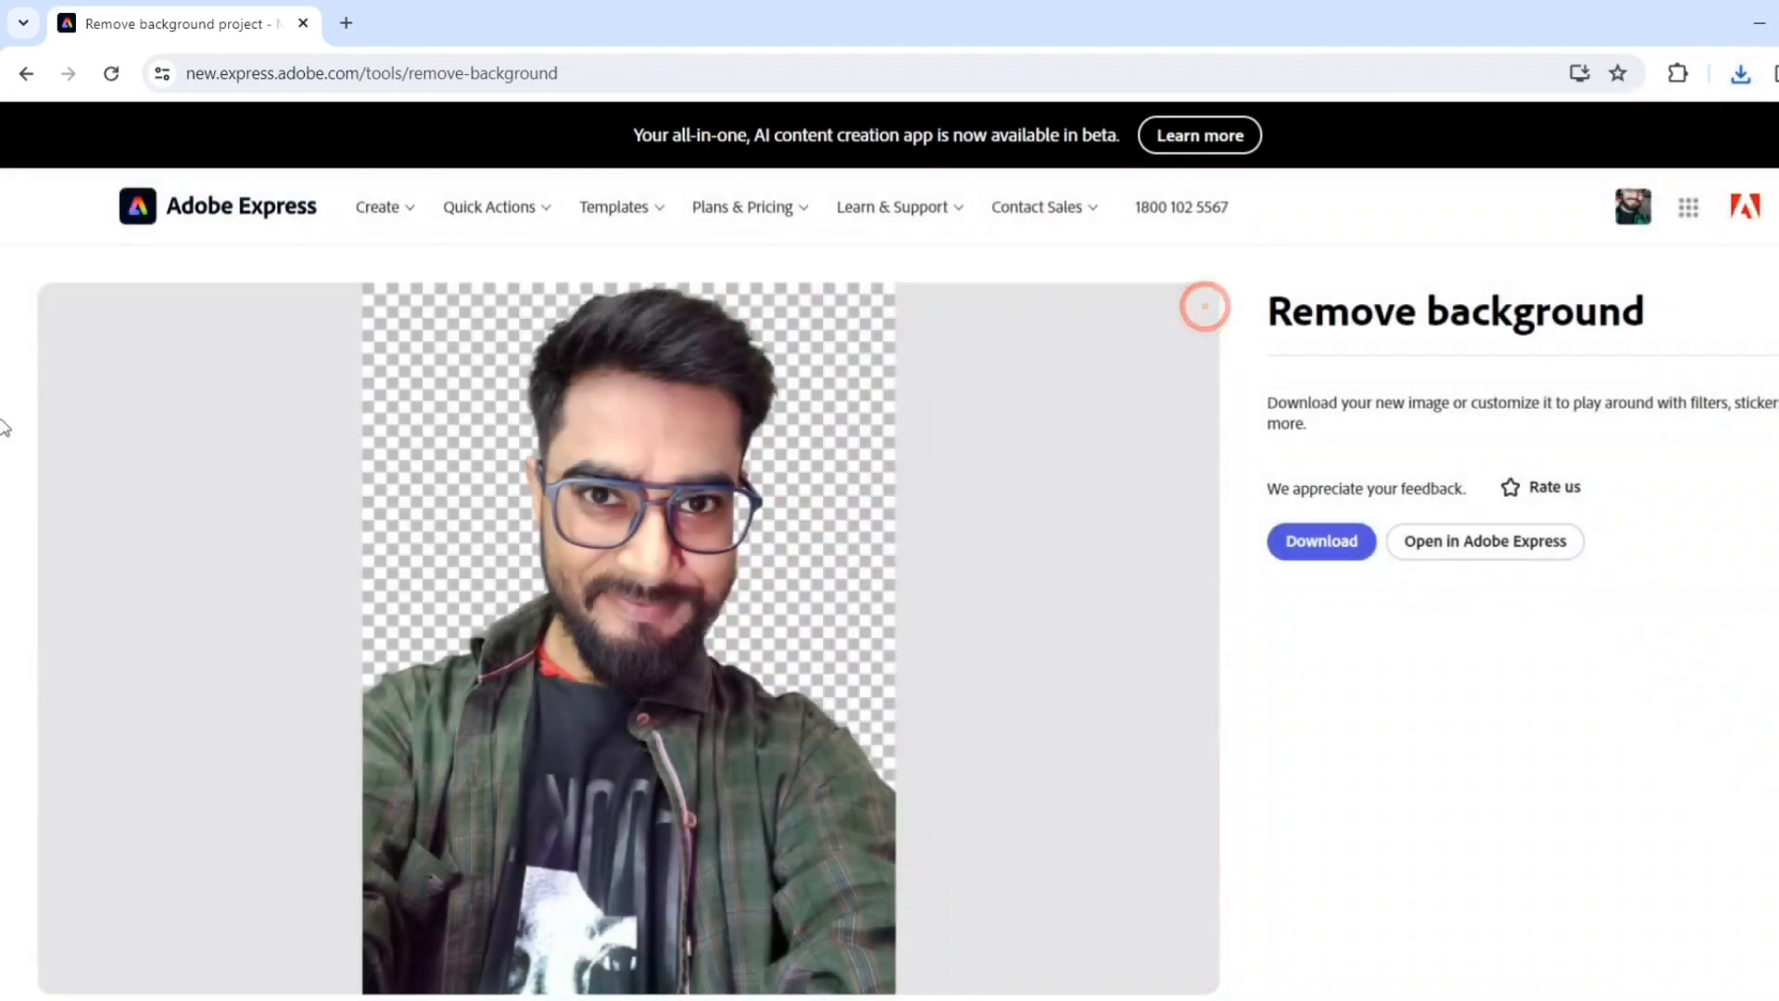
click(350, 30)
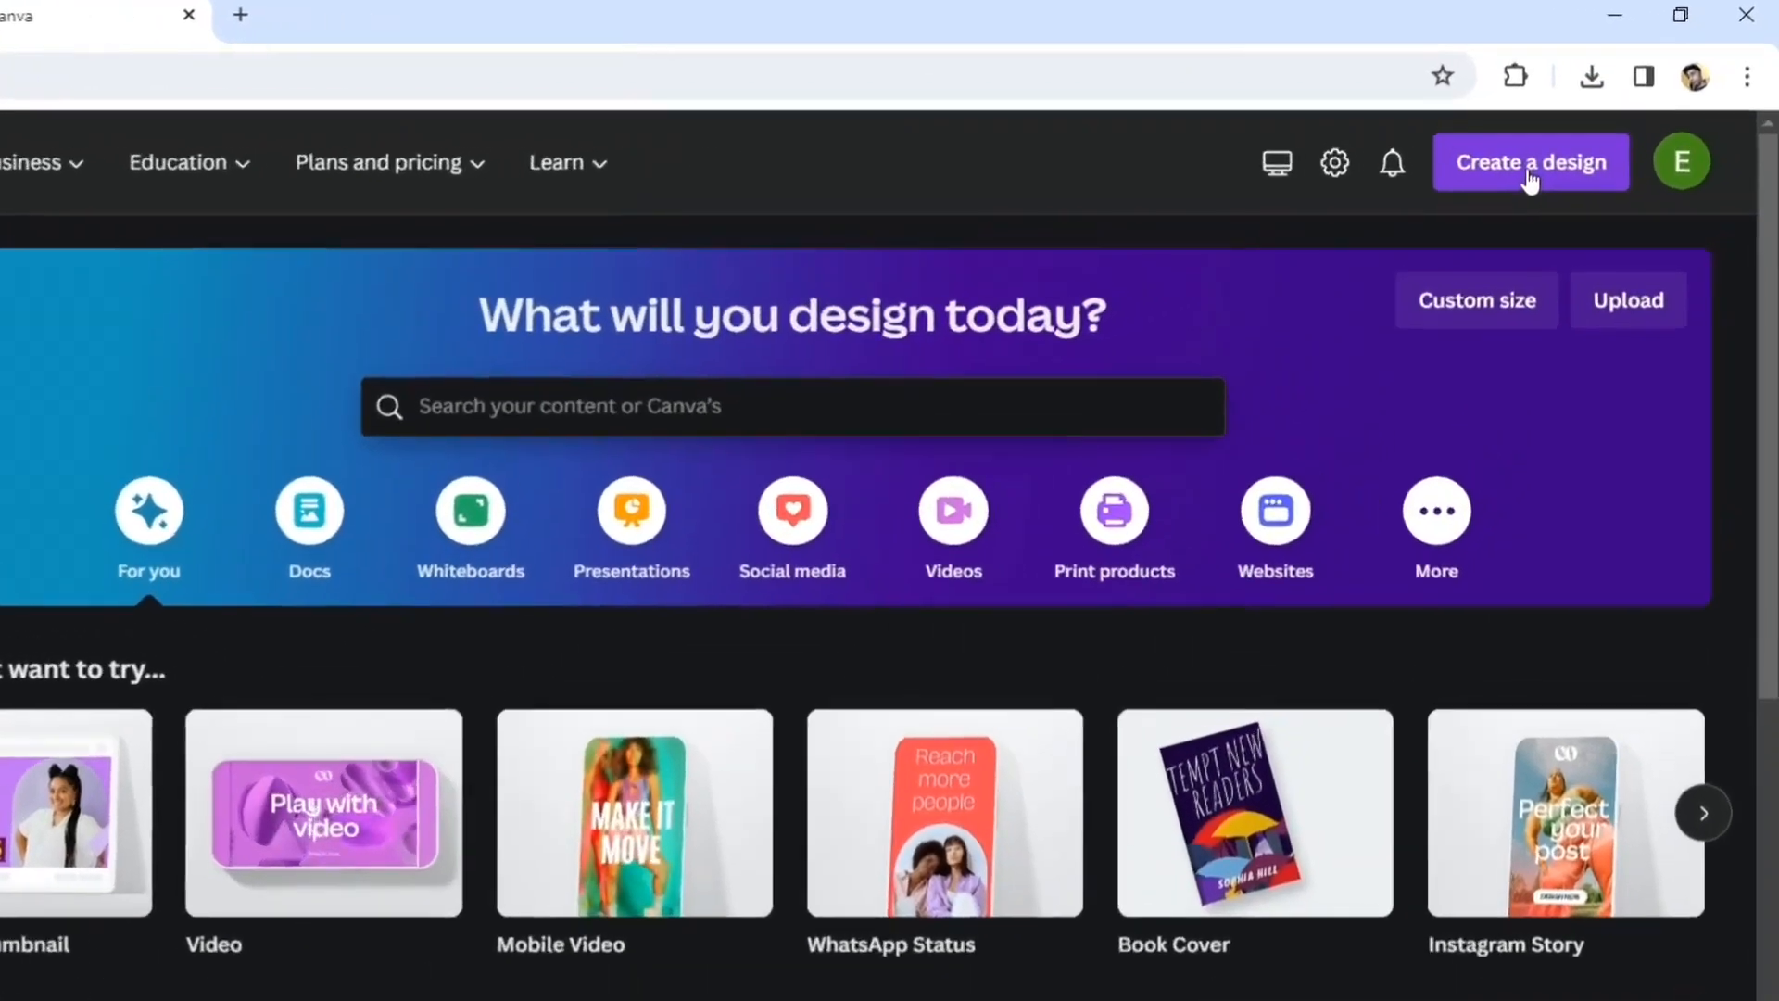
click(1572, 157)
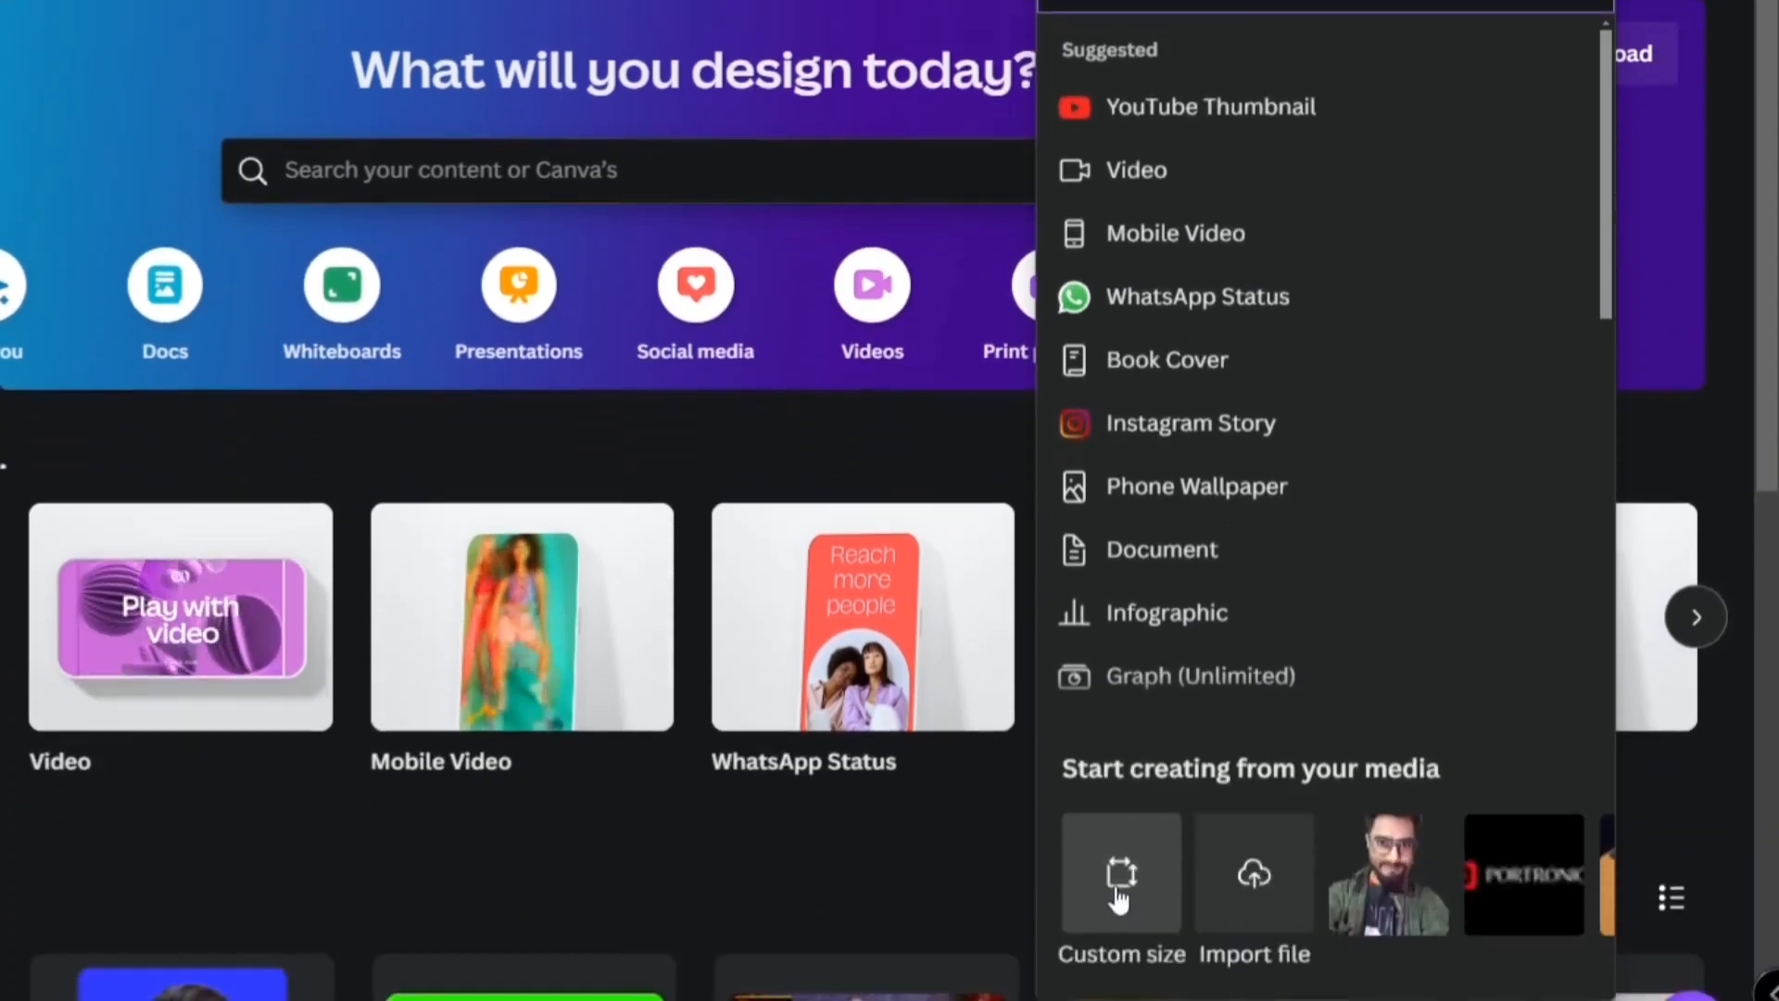
click(1117, 879)
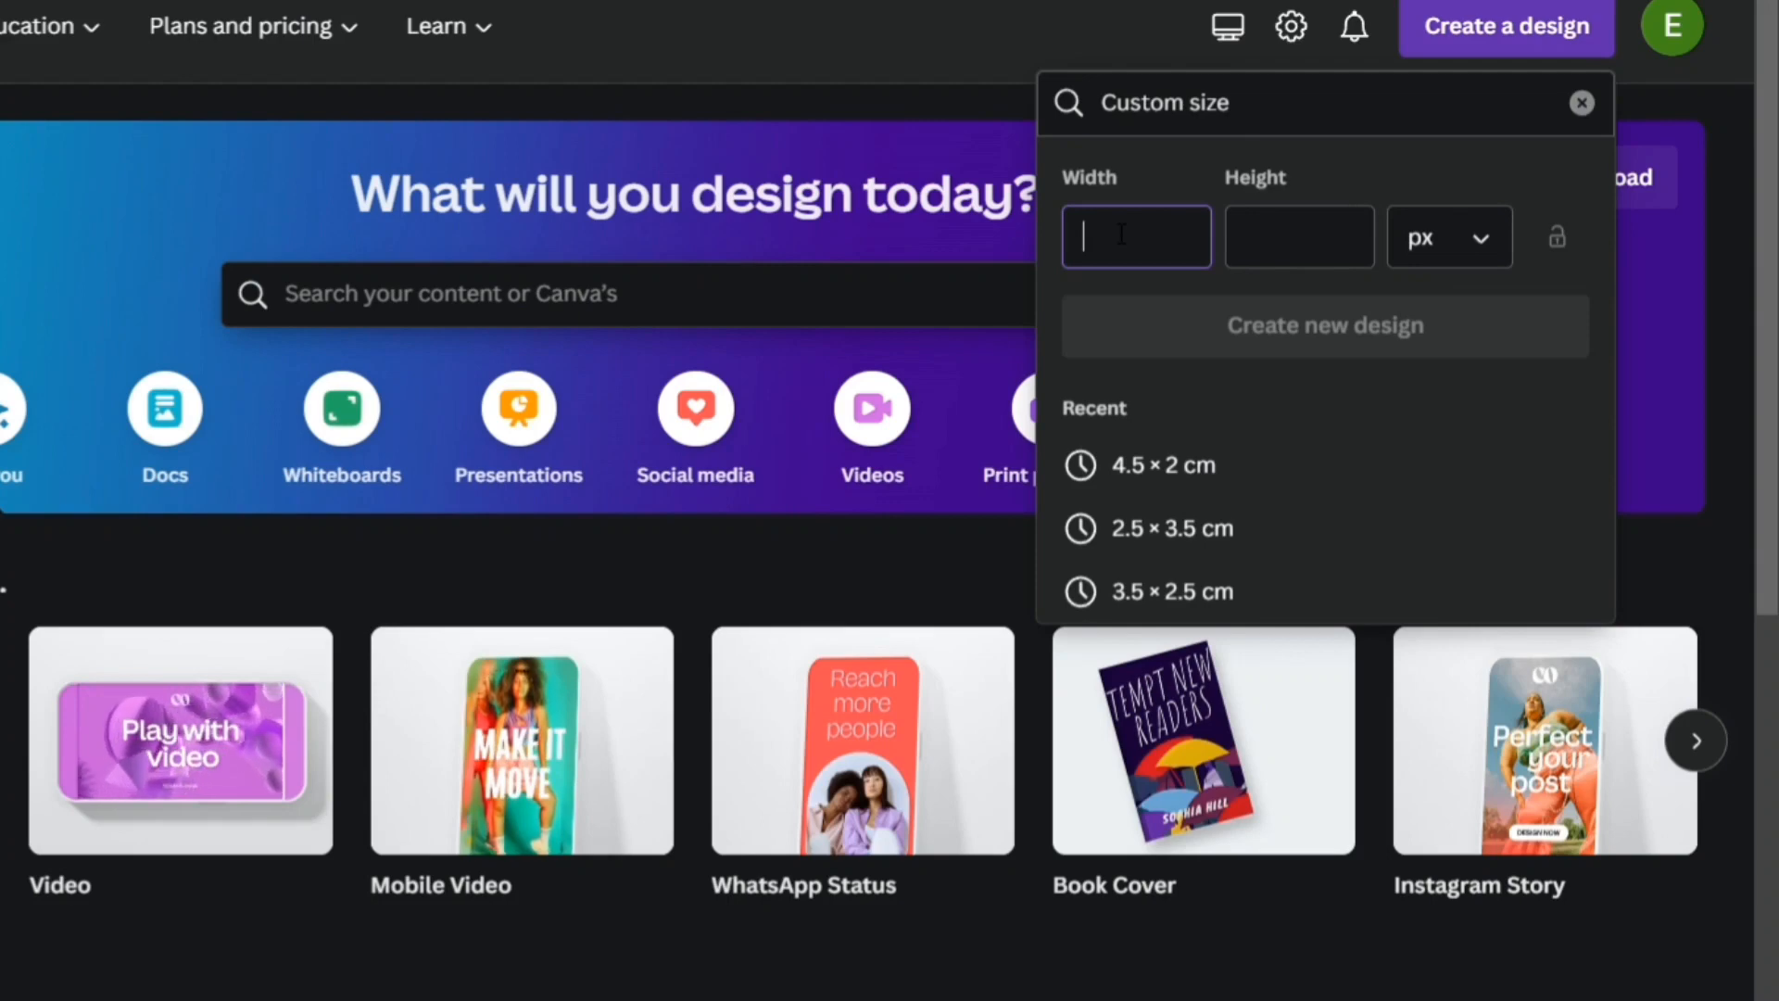
click(1268, 237)
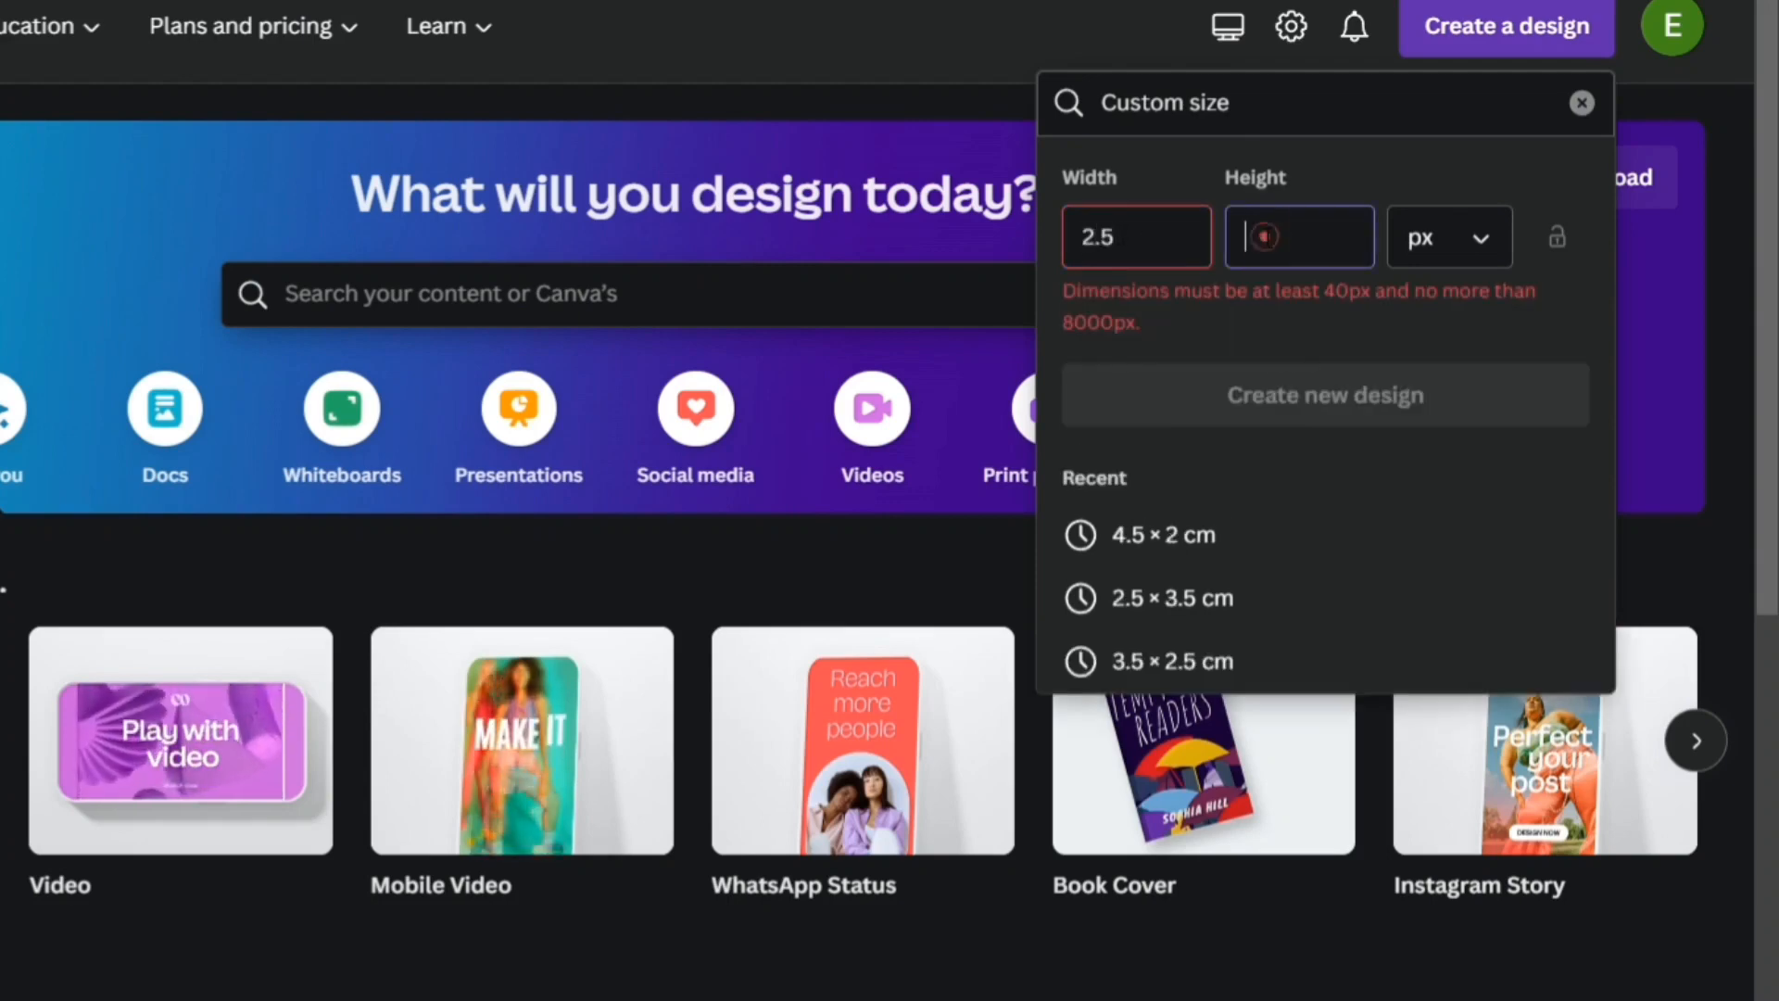
text(3.5)
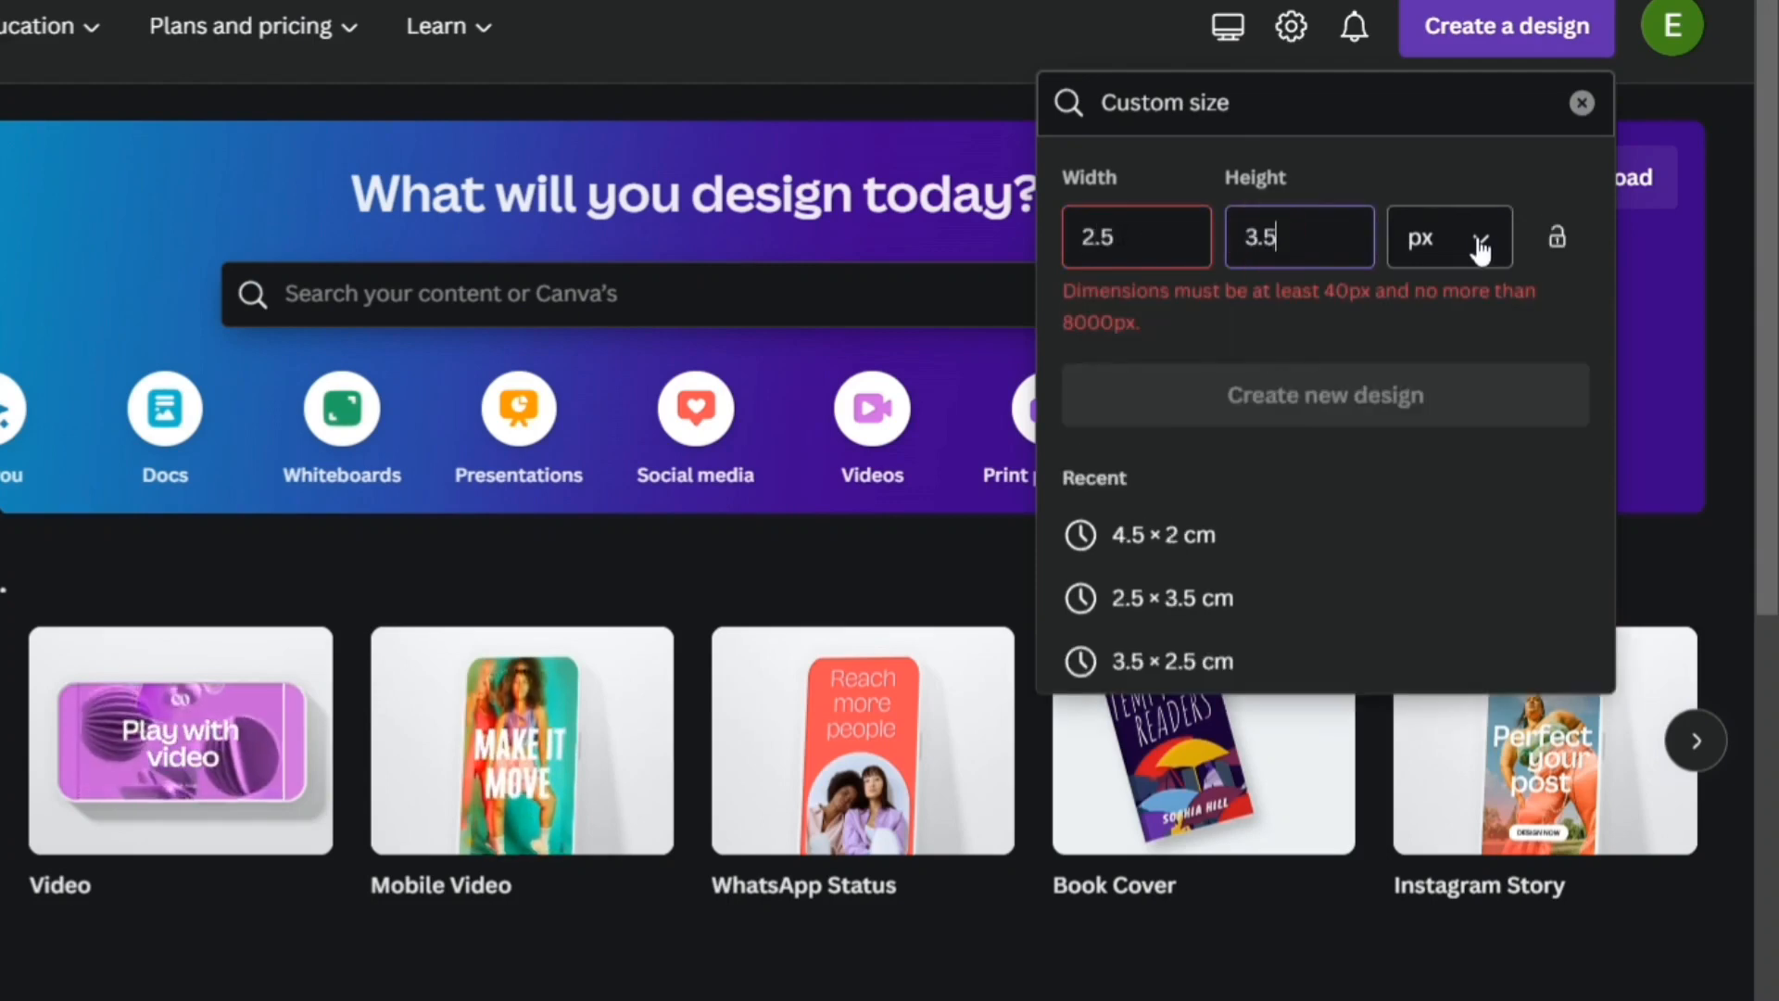
click(1481, 243)
click(1340, 538)
click(1309, 343)
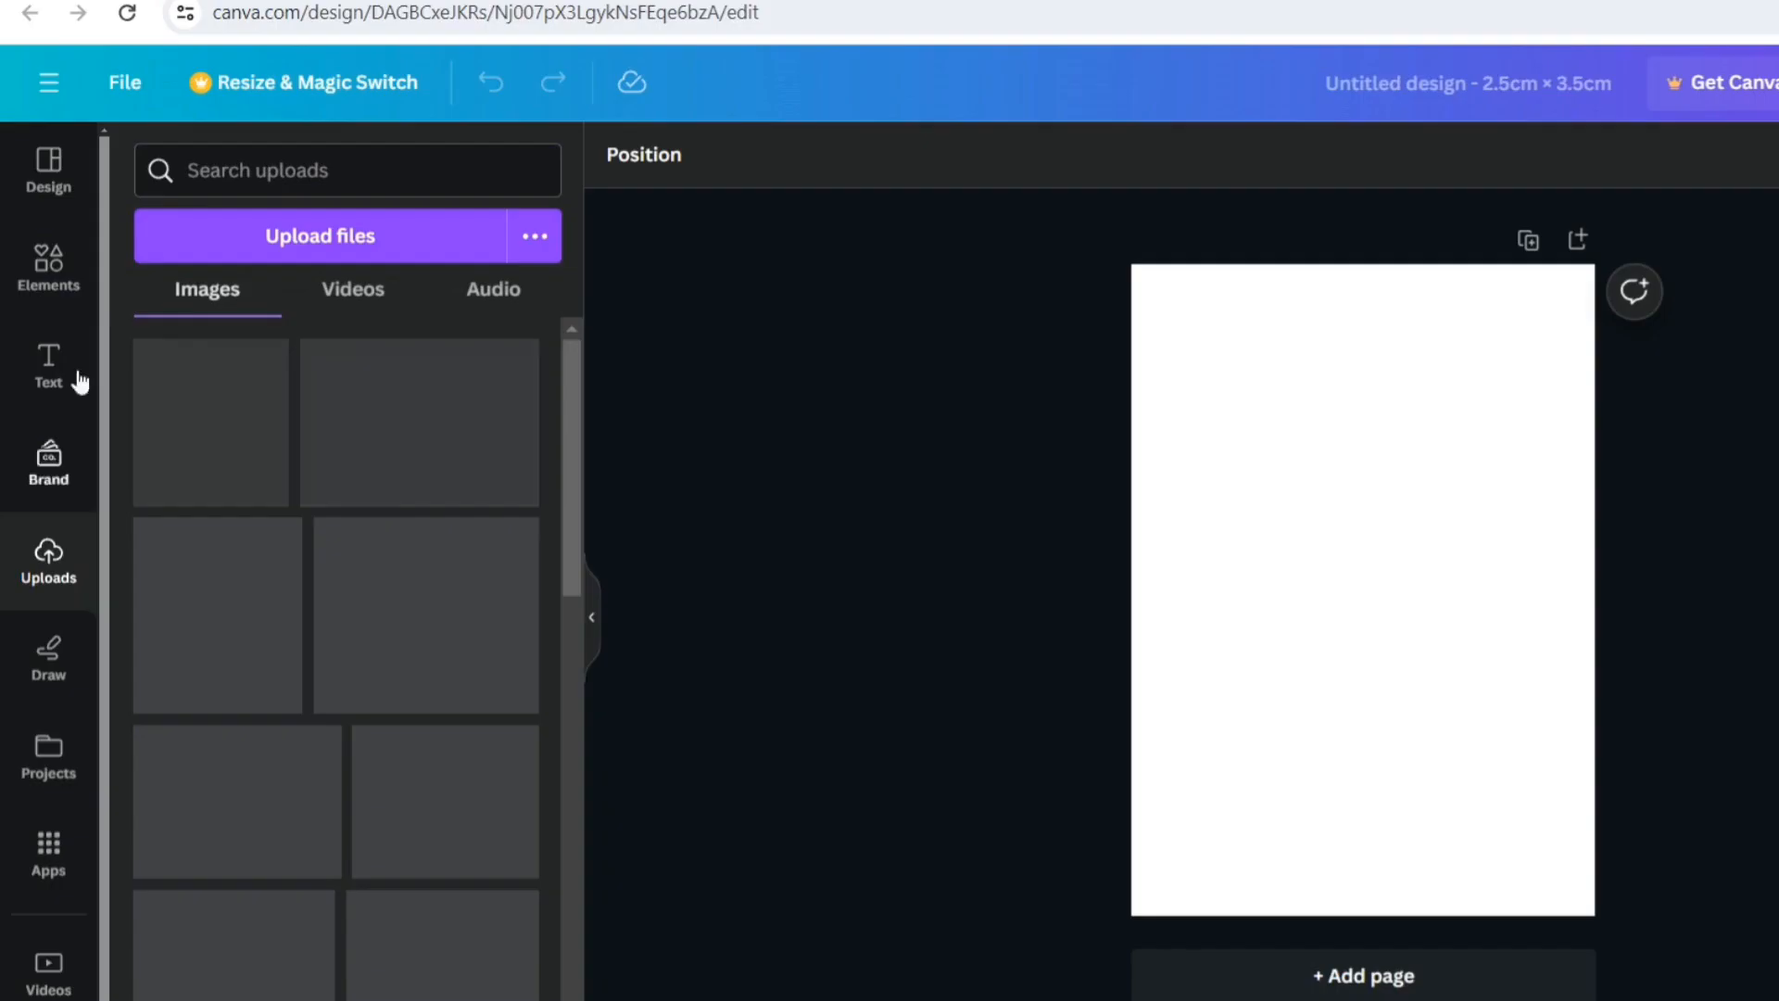
Step: Upload the background-removed photo from Downloads and add it to the page
click(344, 238)
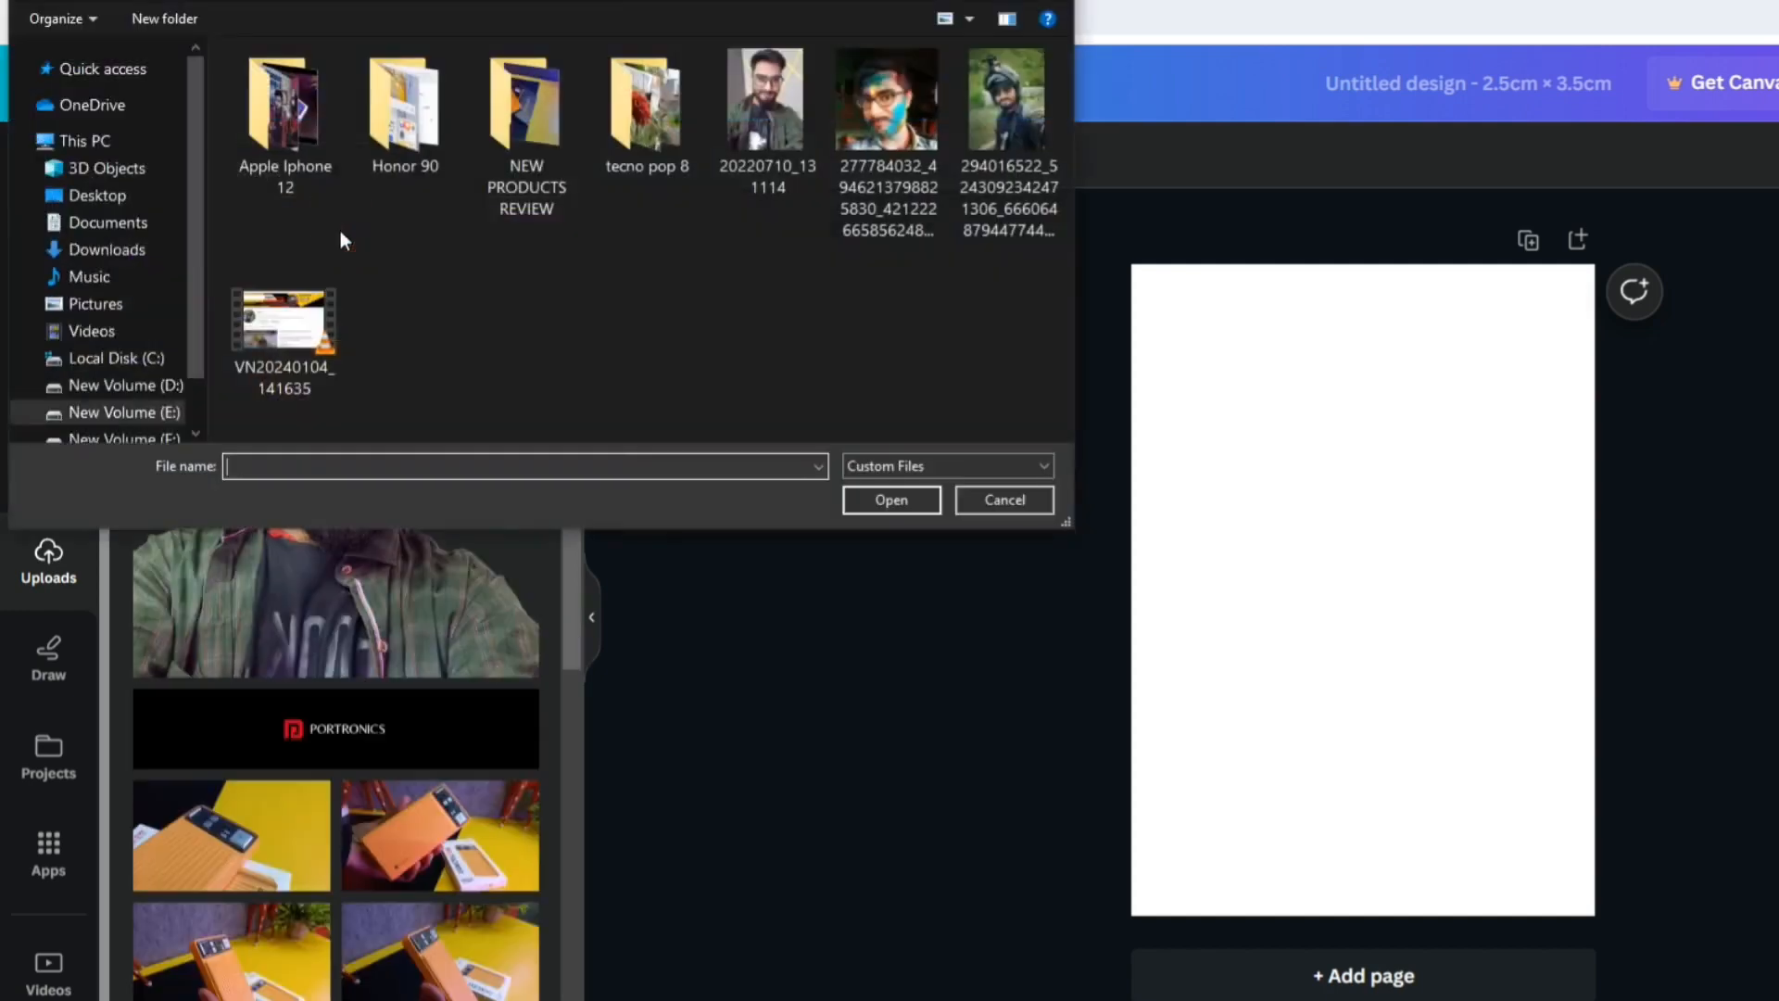
click(118, 258)
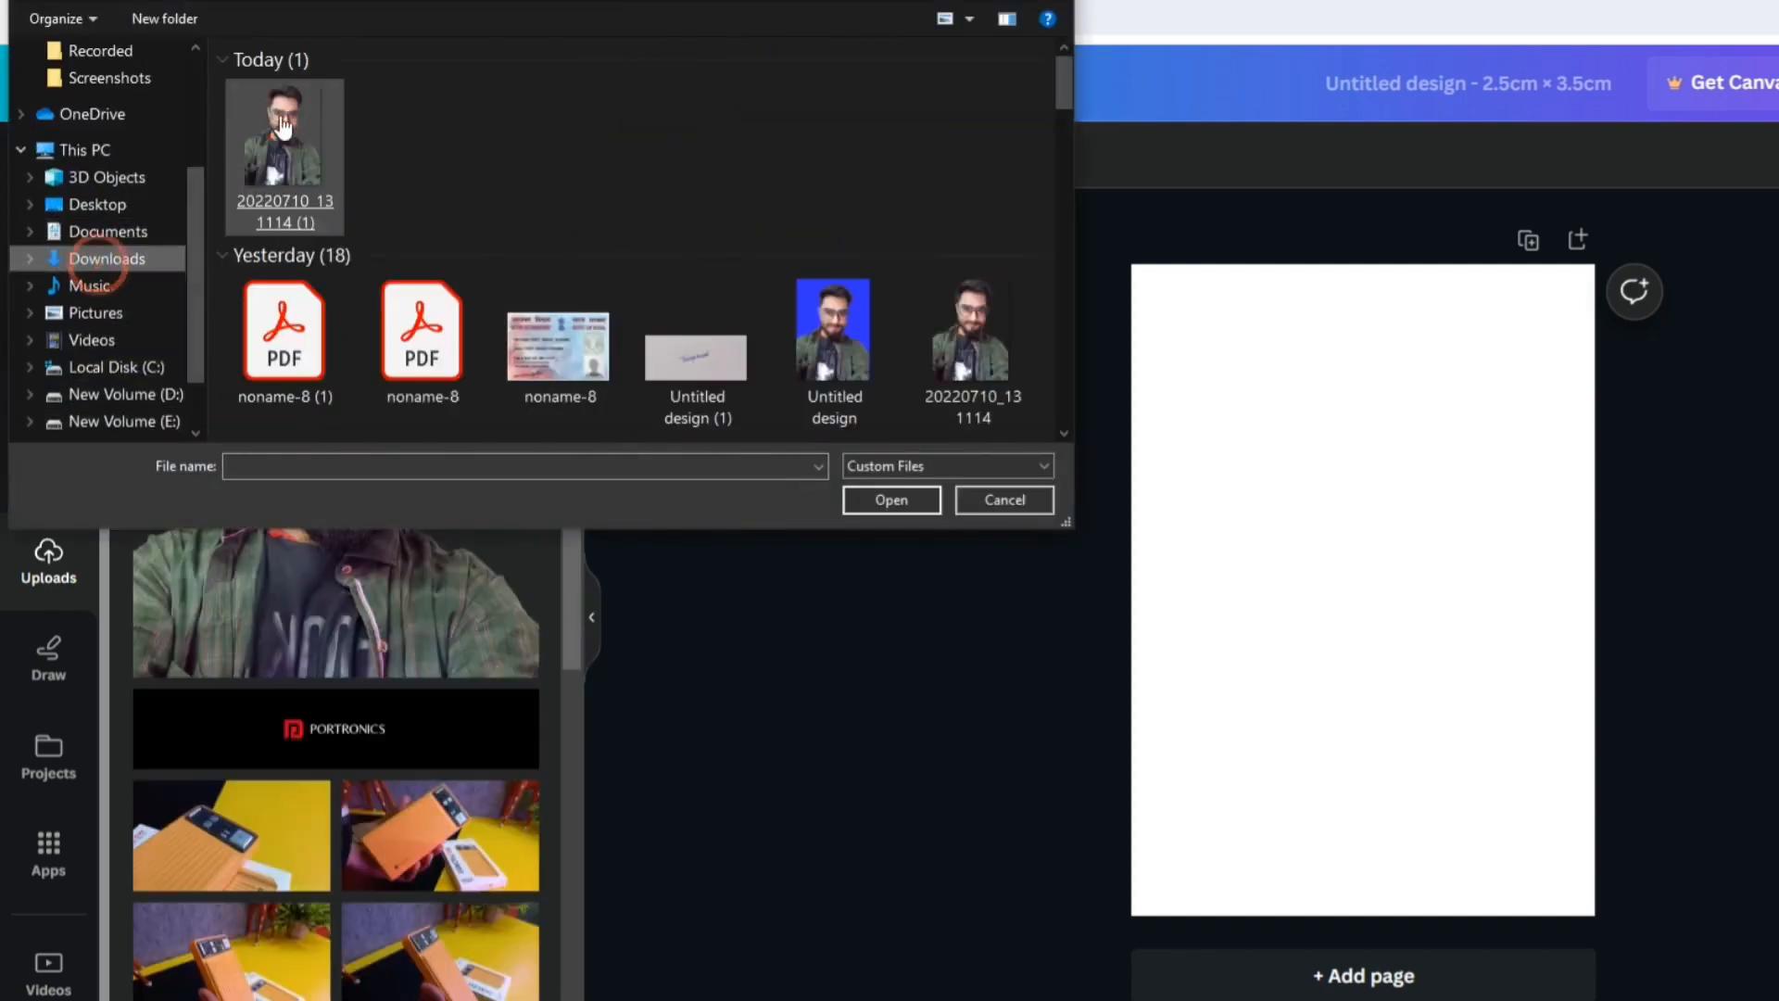
double_click(264, 115)
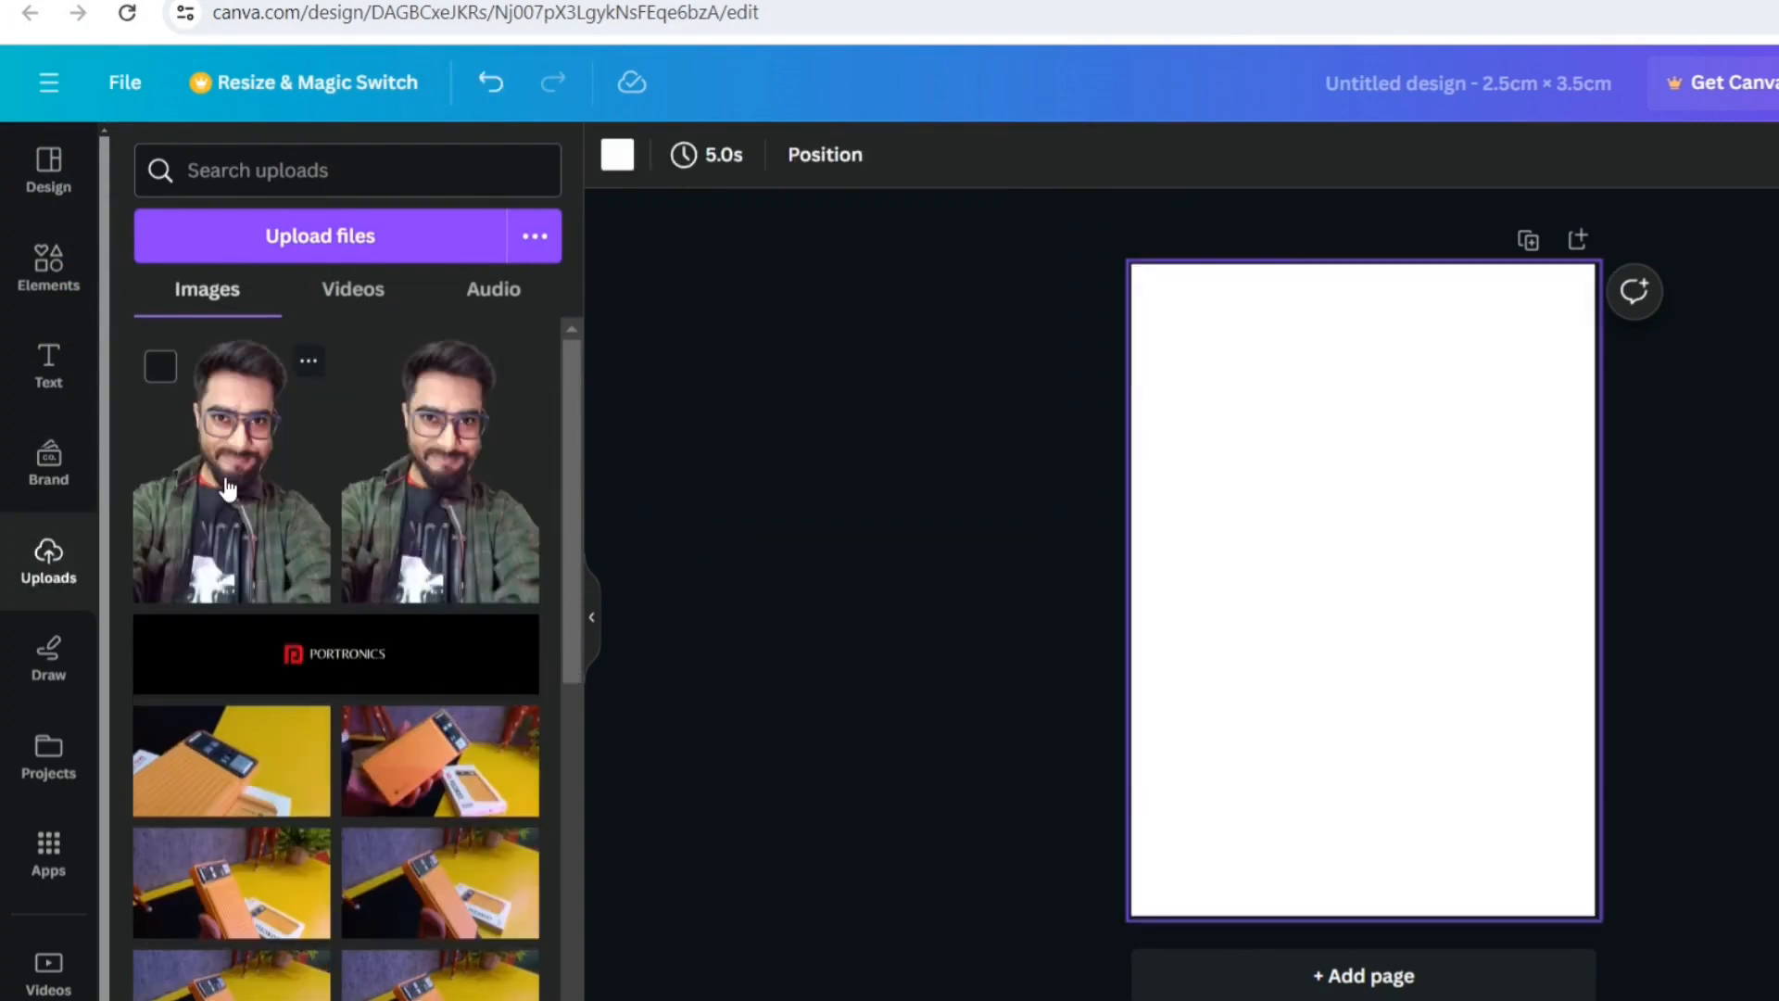
click(226, 477)
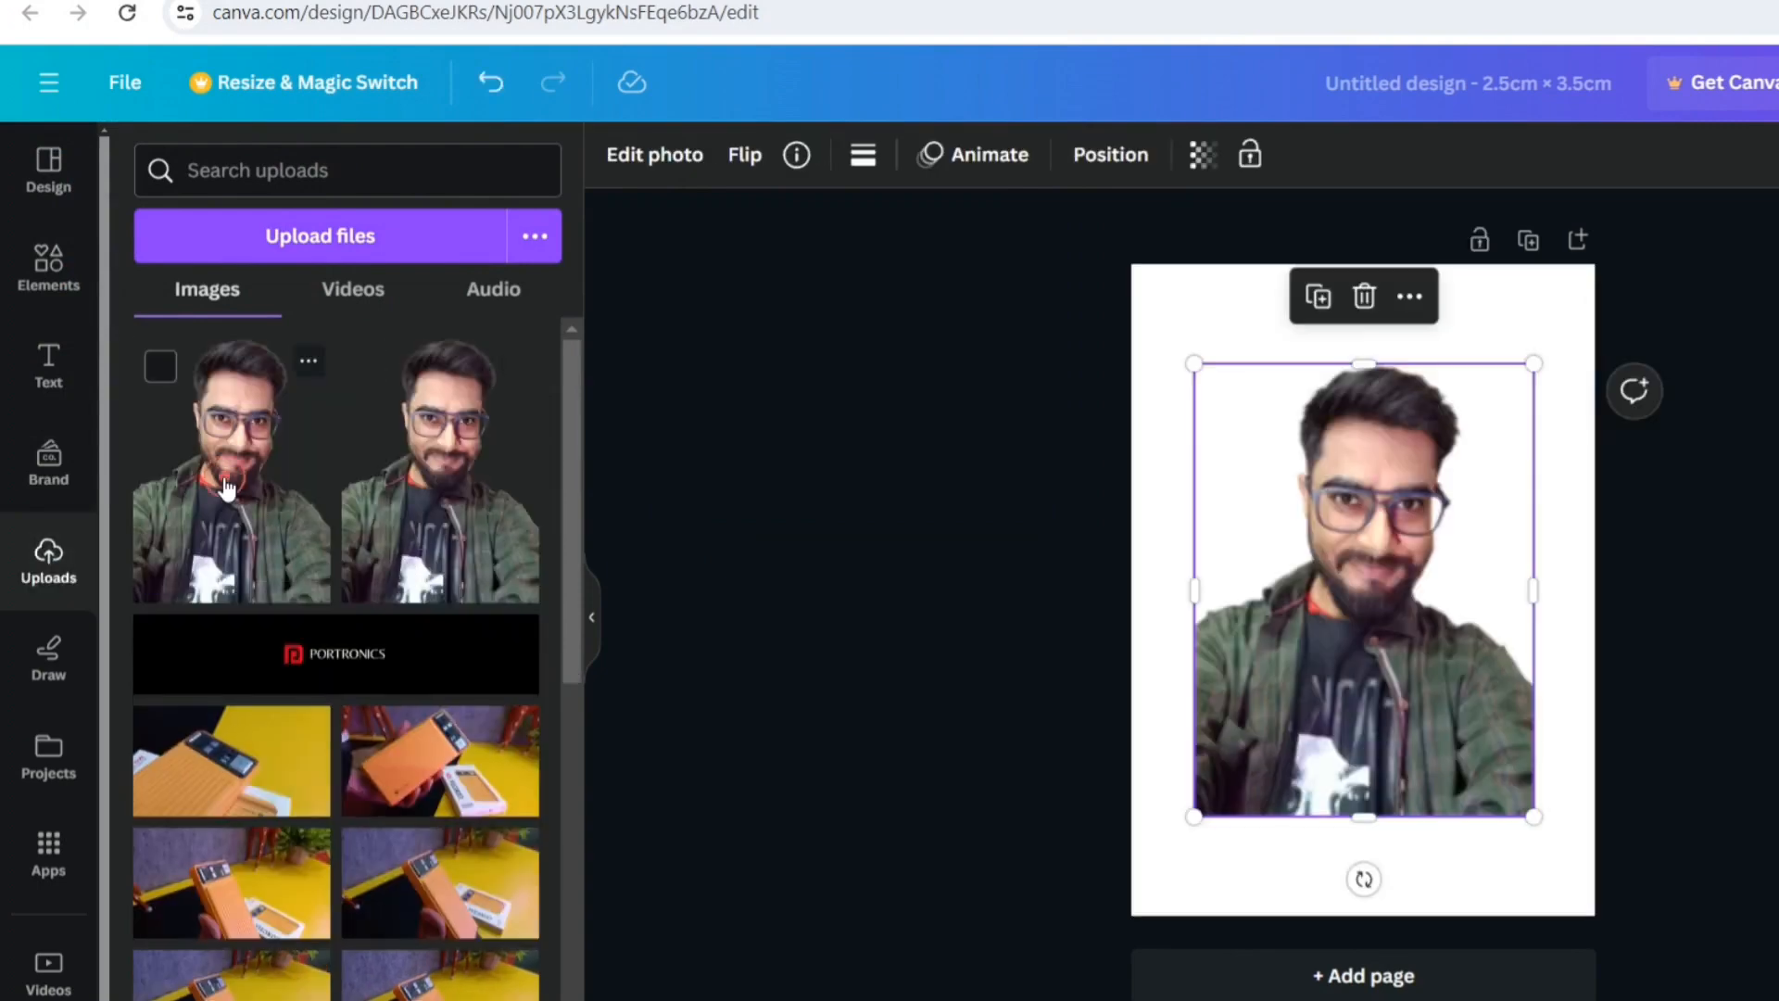
Step: Move and enlarge the photo so it fills the page
drag(1372, 631, 1311, 732)
drag(1471, 464, 1598, 295)
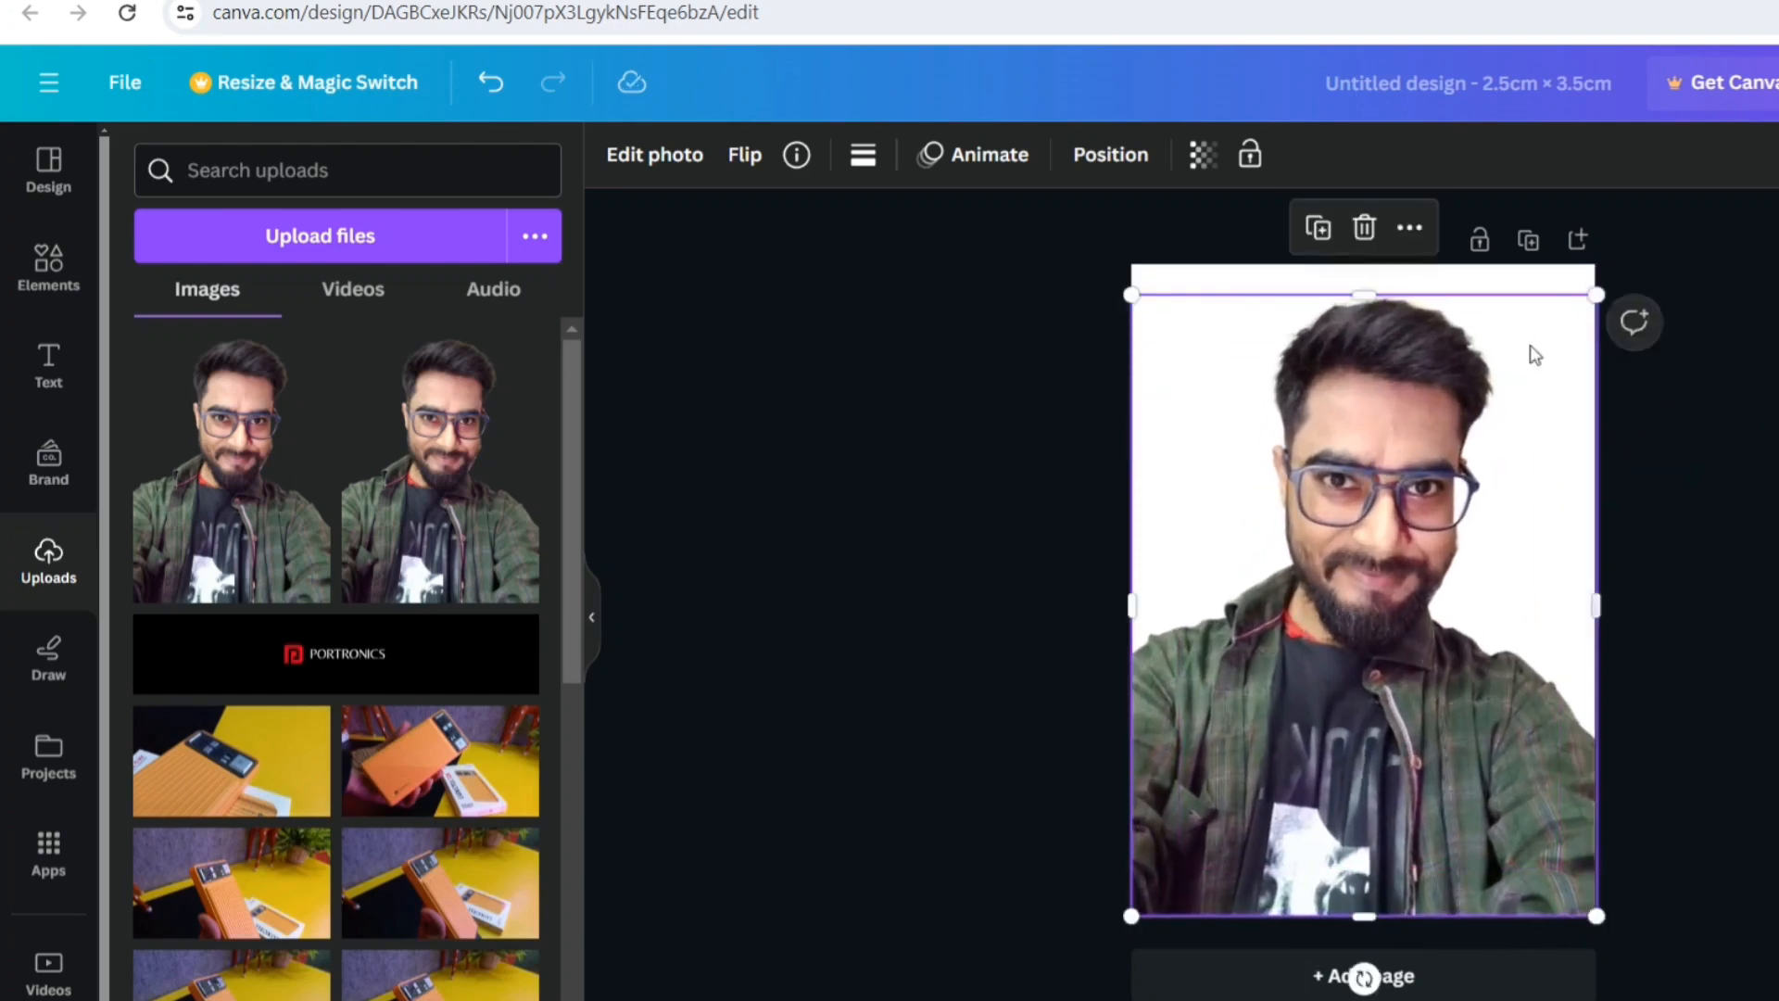
click(972, 452)
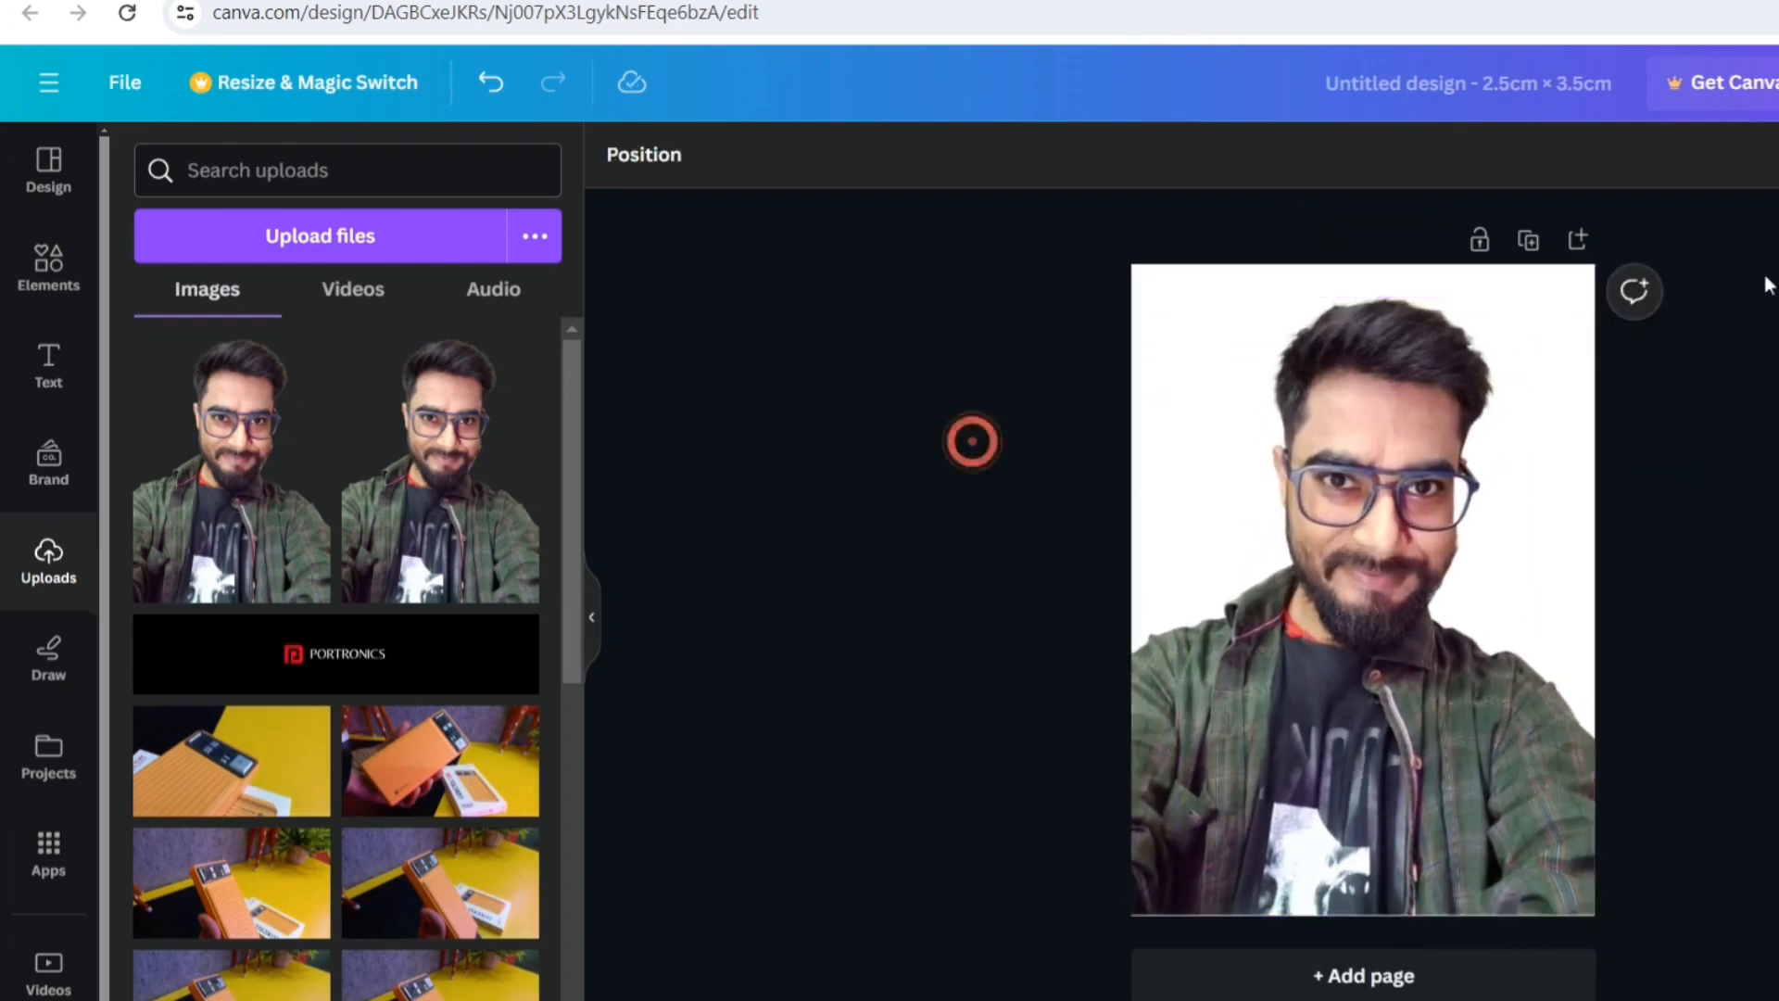
Step: Set the page background colour to the blue #004AAD
click(1169, 285)
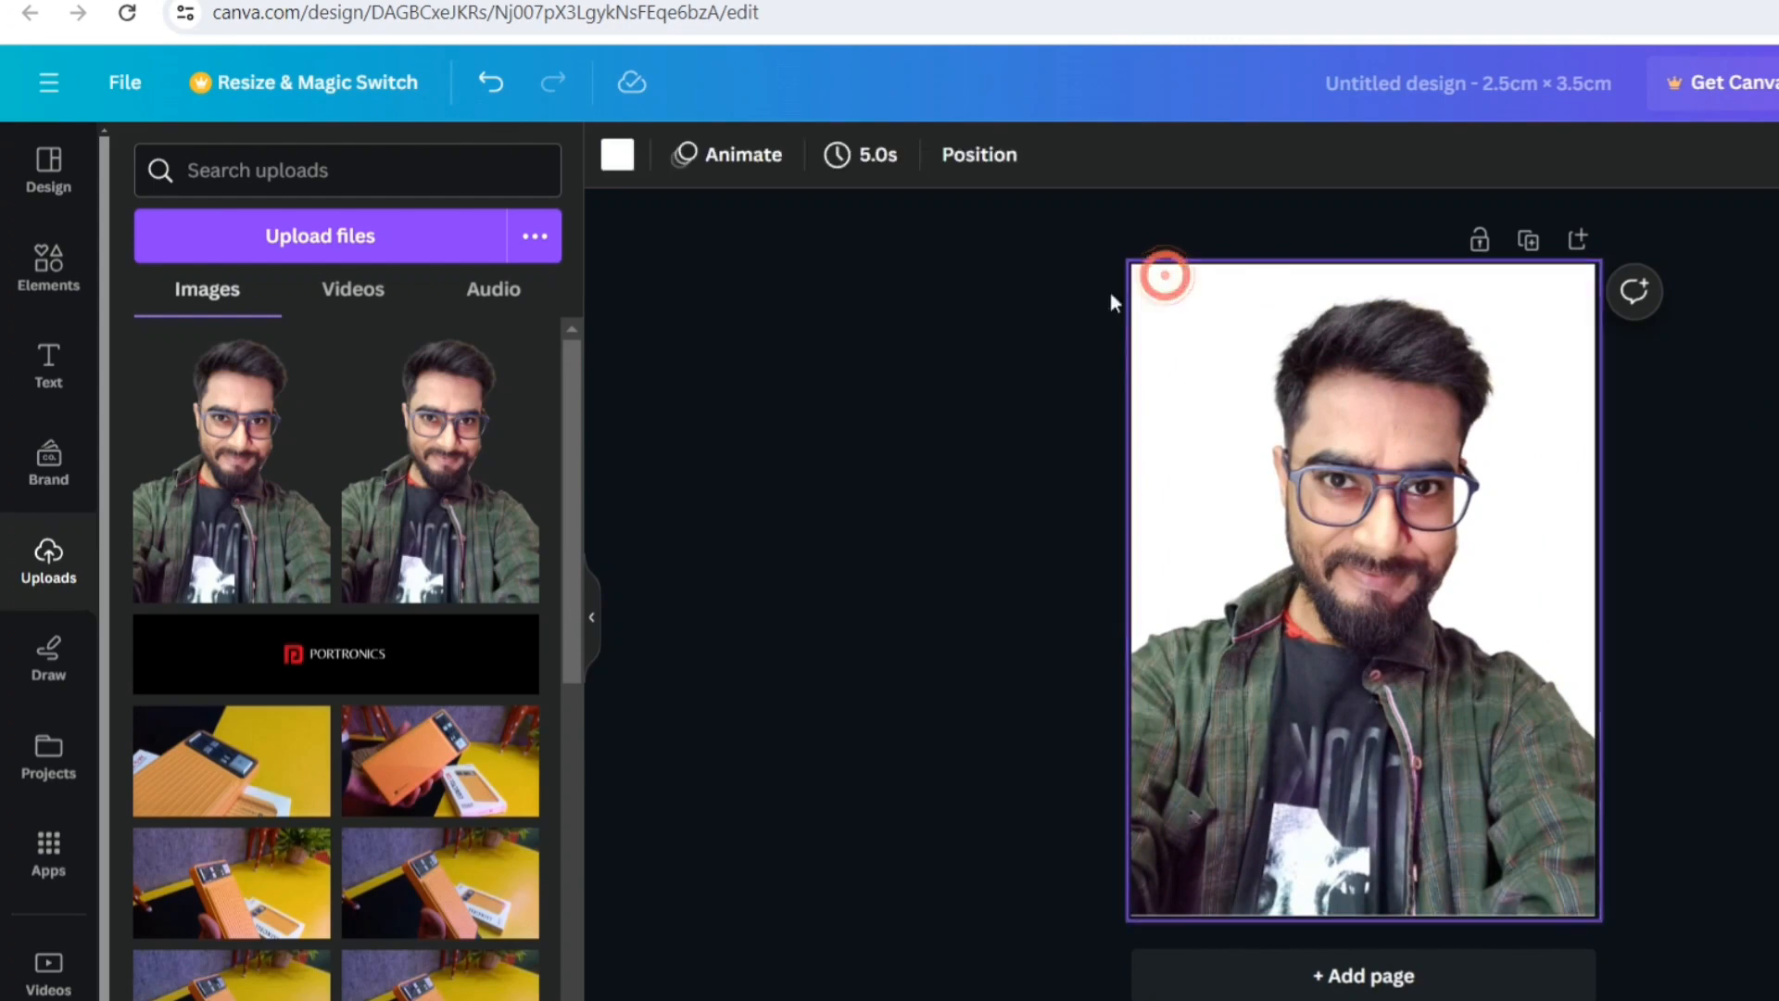
click(618, 156)
key(ctrl+z)
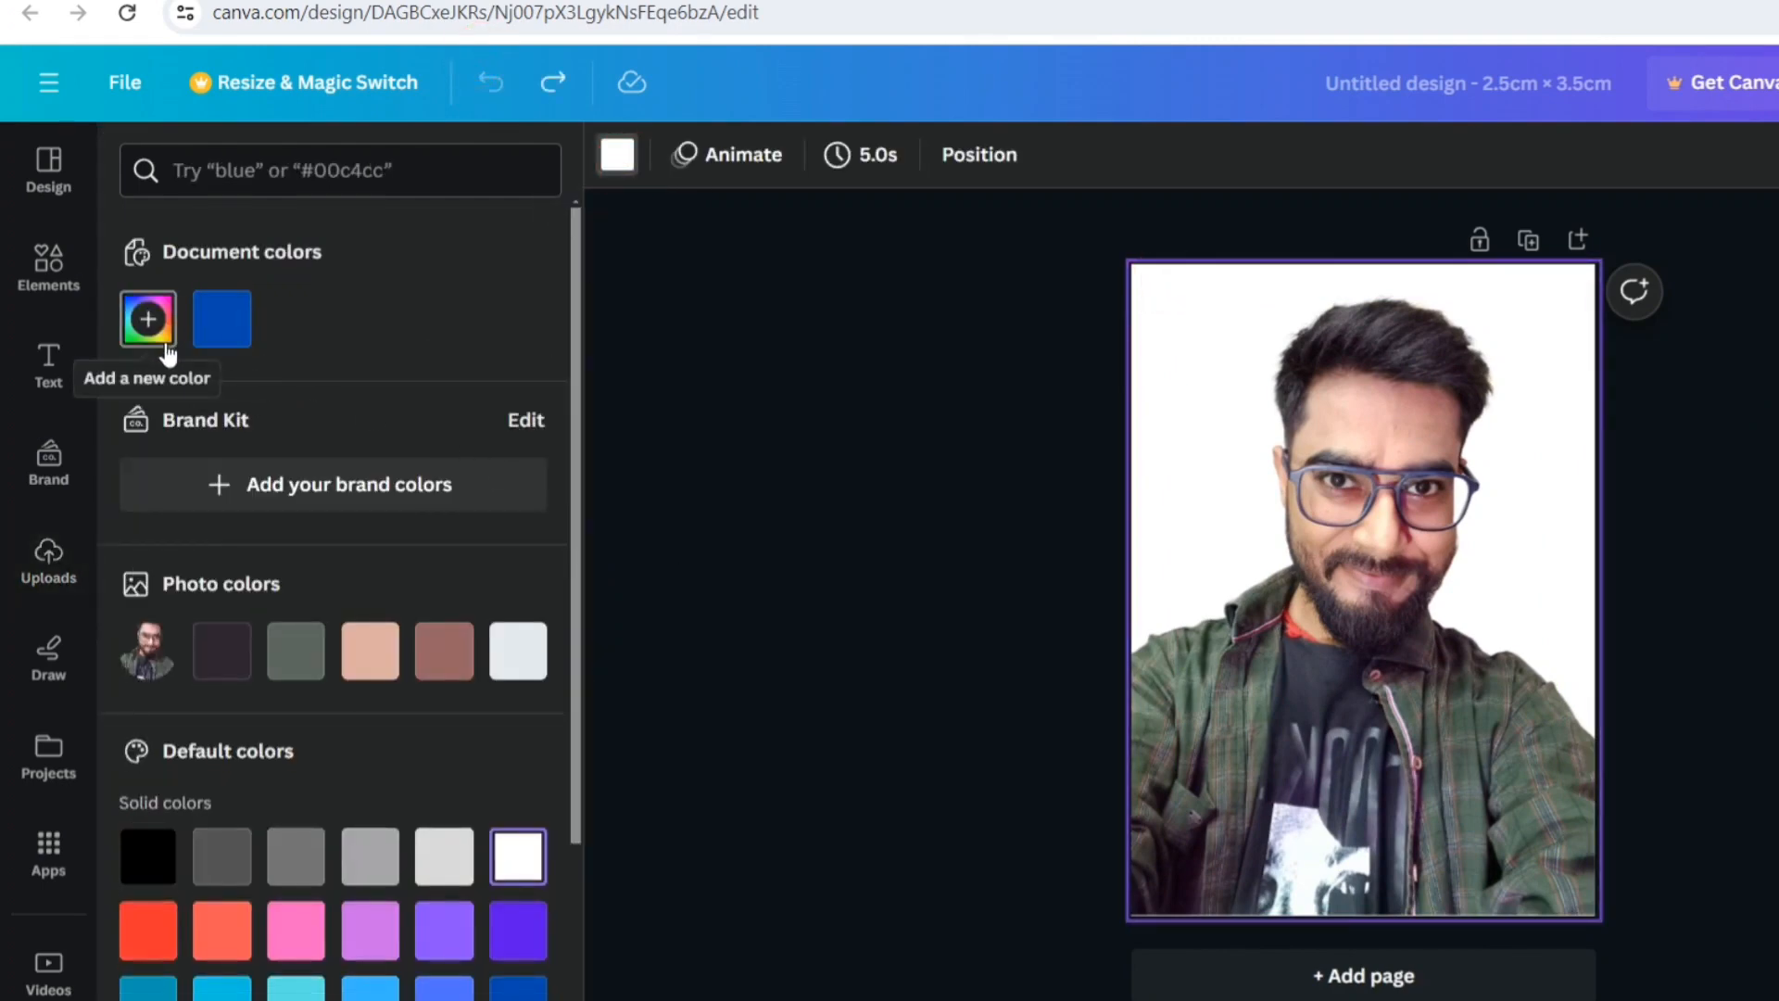
click(222, 318)
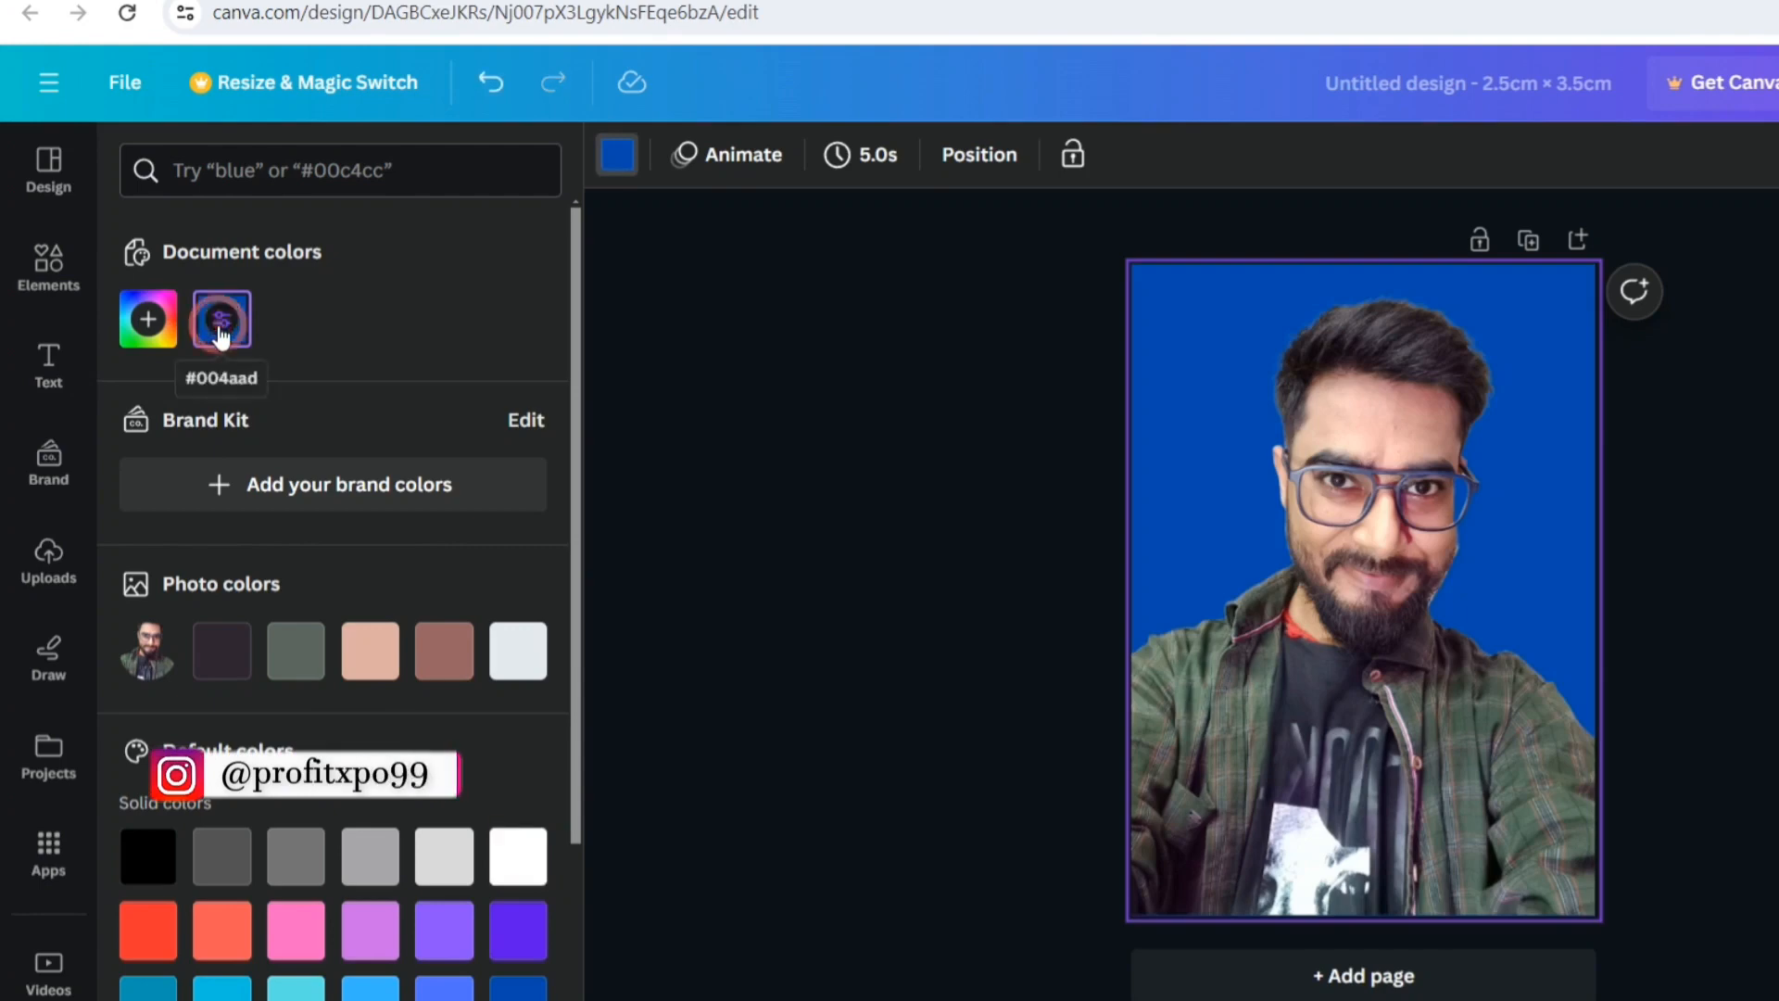
click(202, 345)
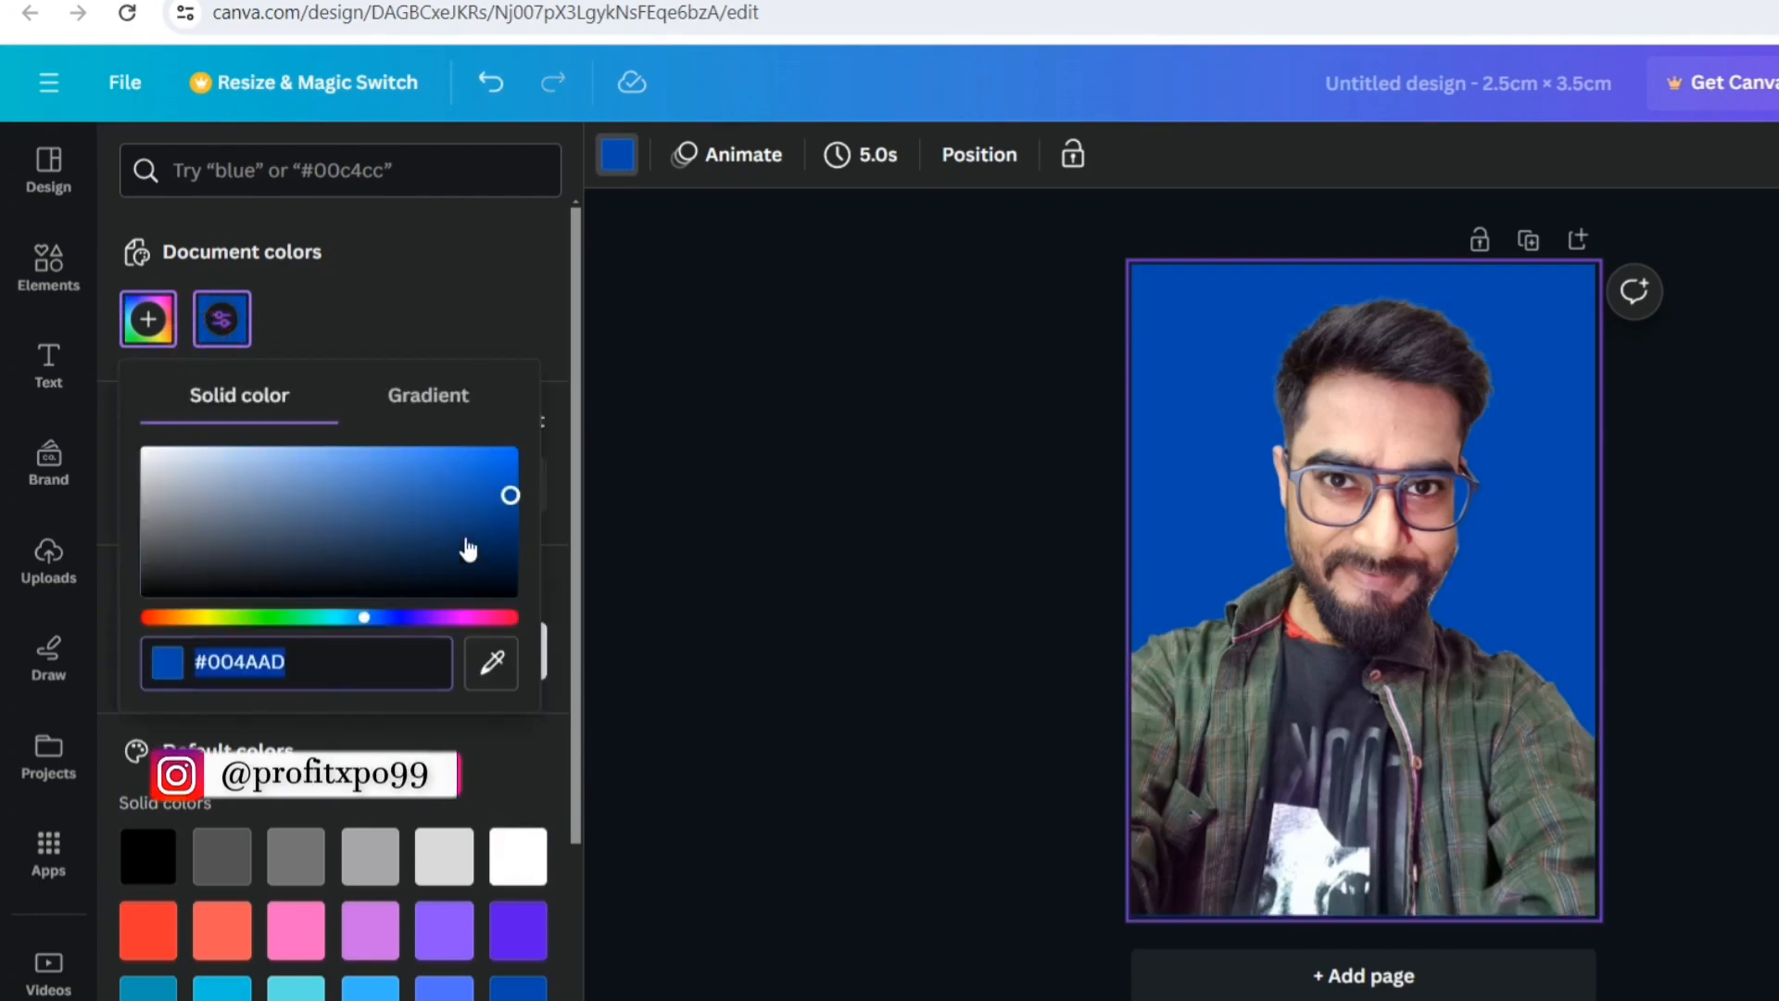
mouse_move(364, 617)
mouse_down()
mouse_move(201, 619)
mouse_move(393, 627)
mouse_move(372, 645)
mouse_up()
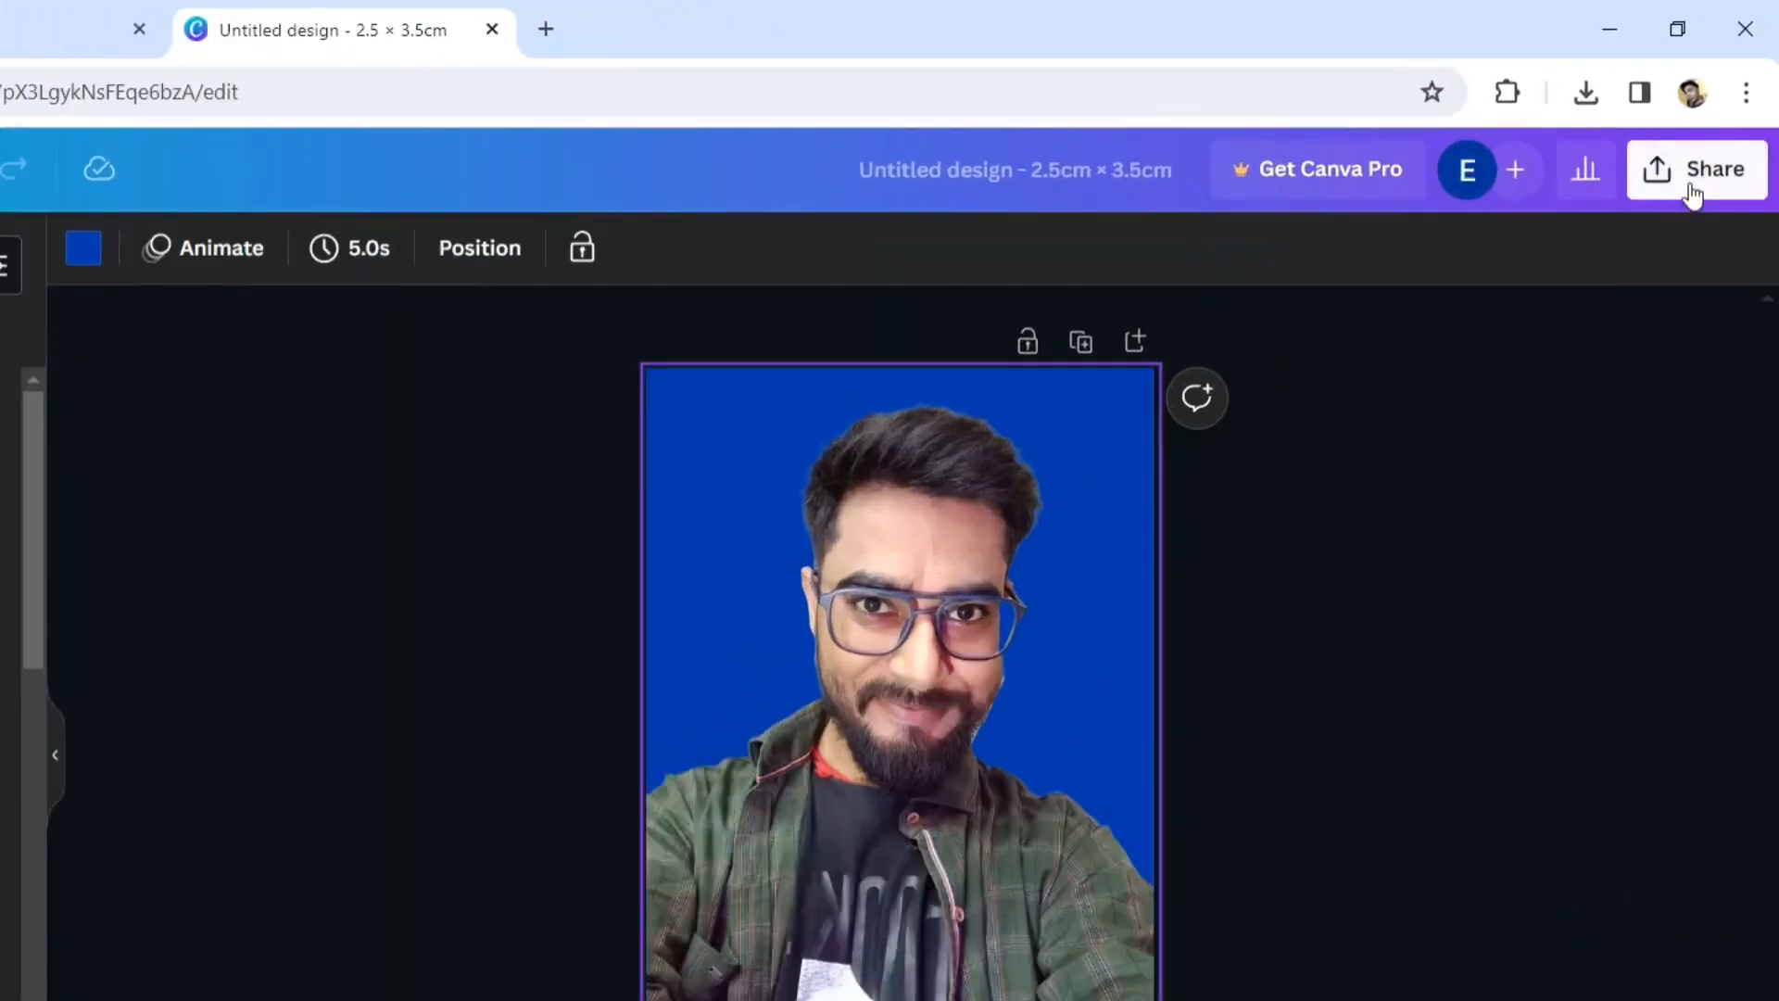
Step: Download the design as a JPG file
click(1715, 127)
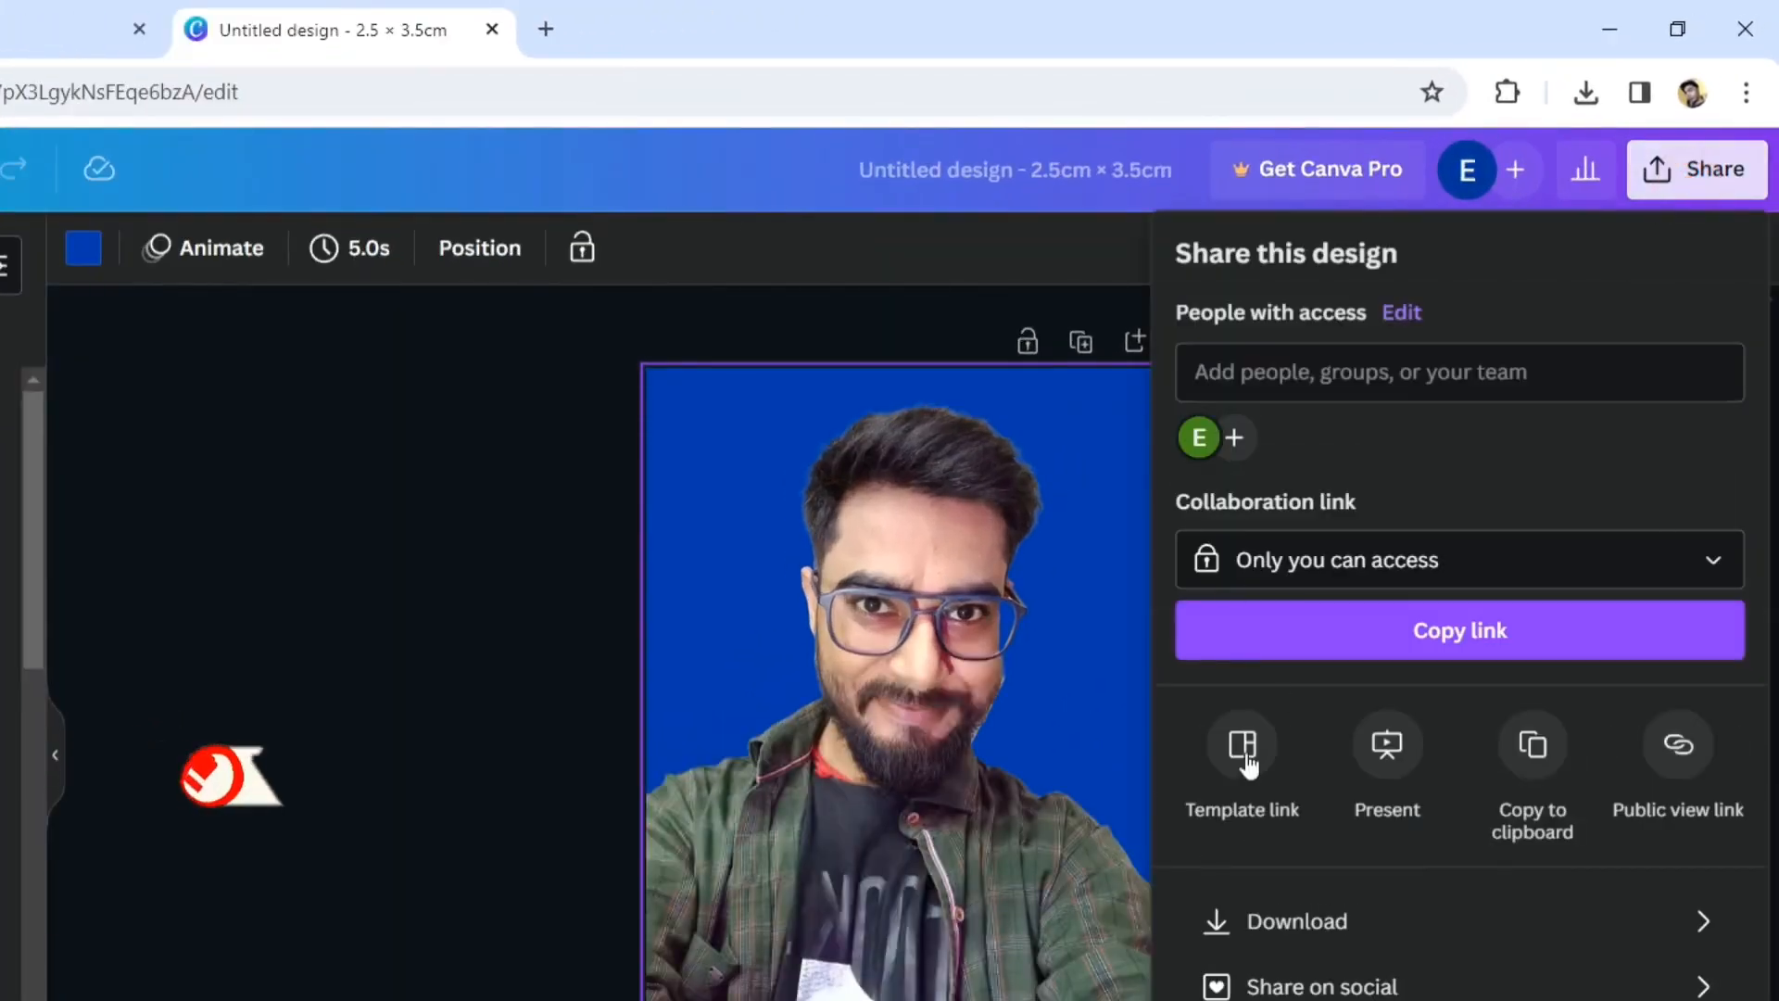
click(1279, 917)
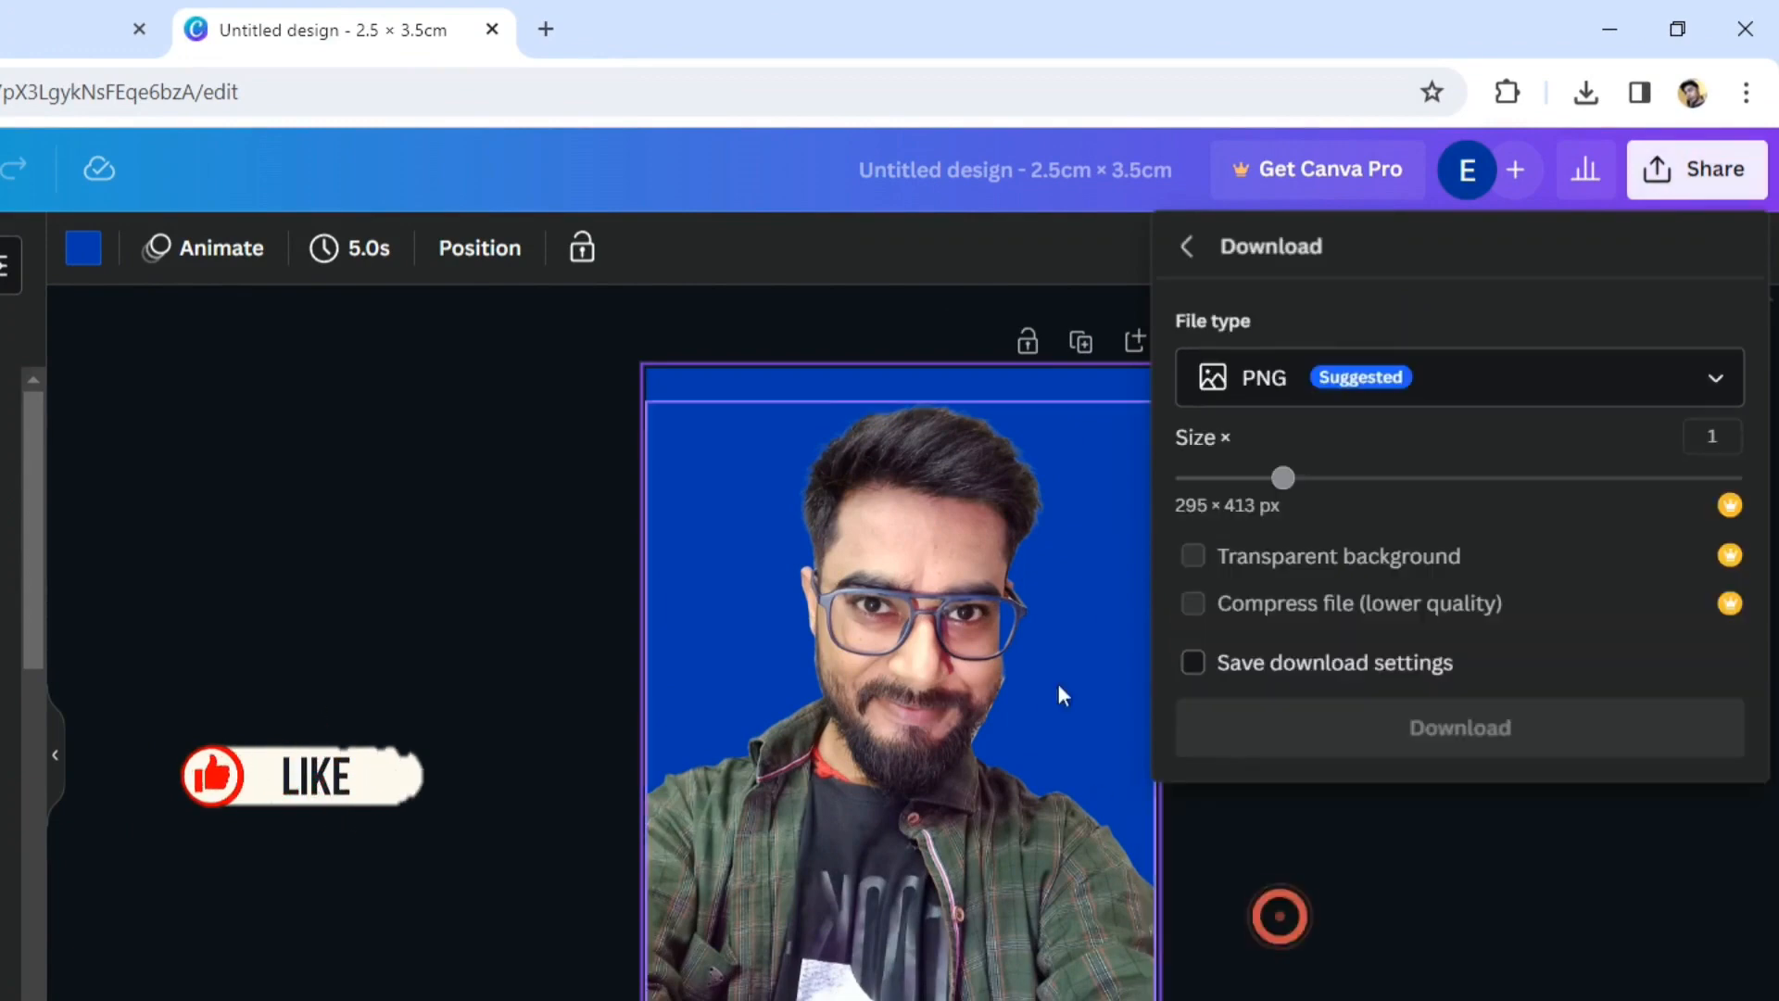
click(1449, 376)
click(1490, 504)
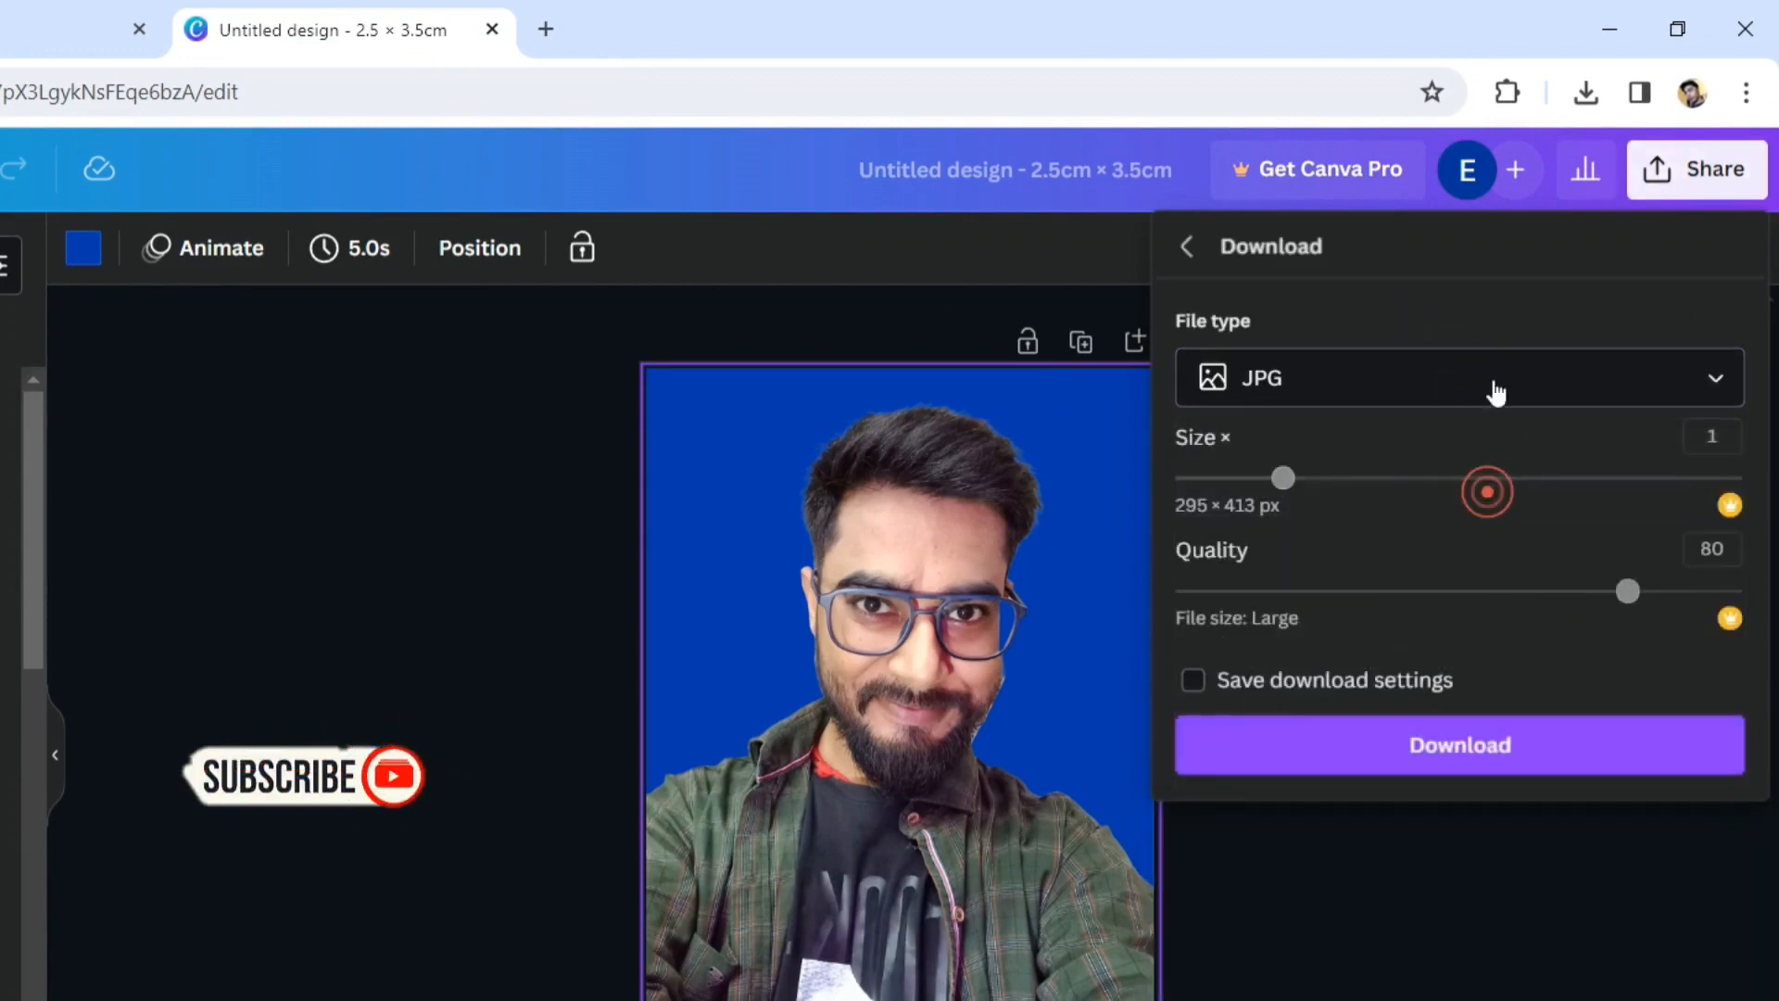
click(1386, 745)
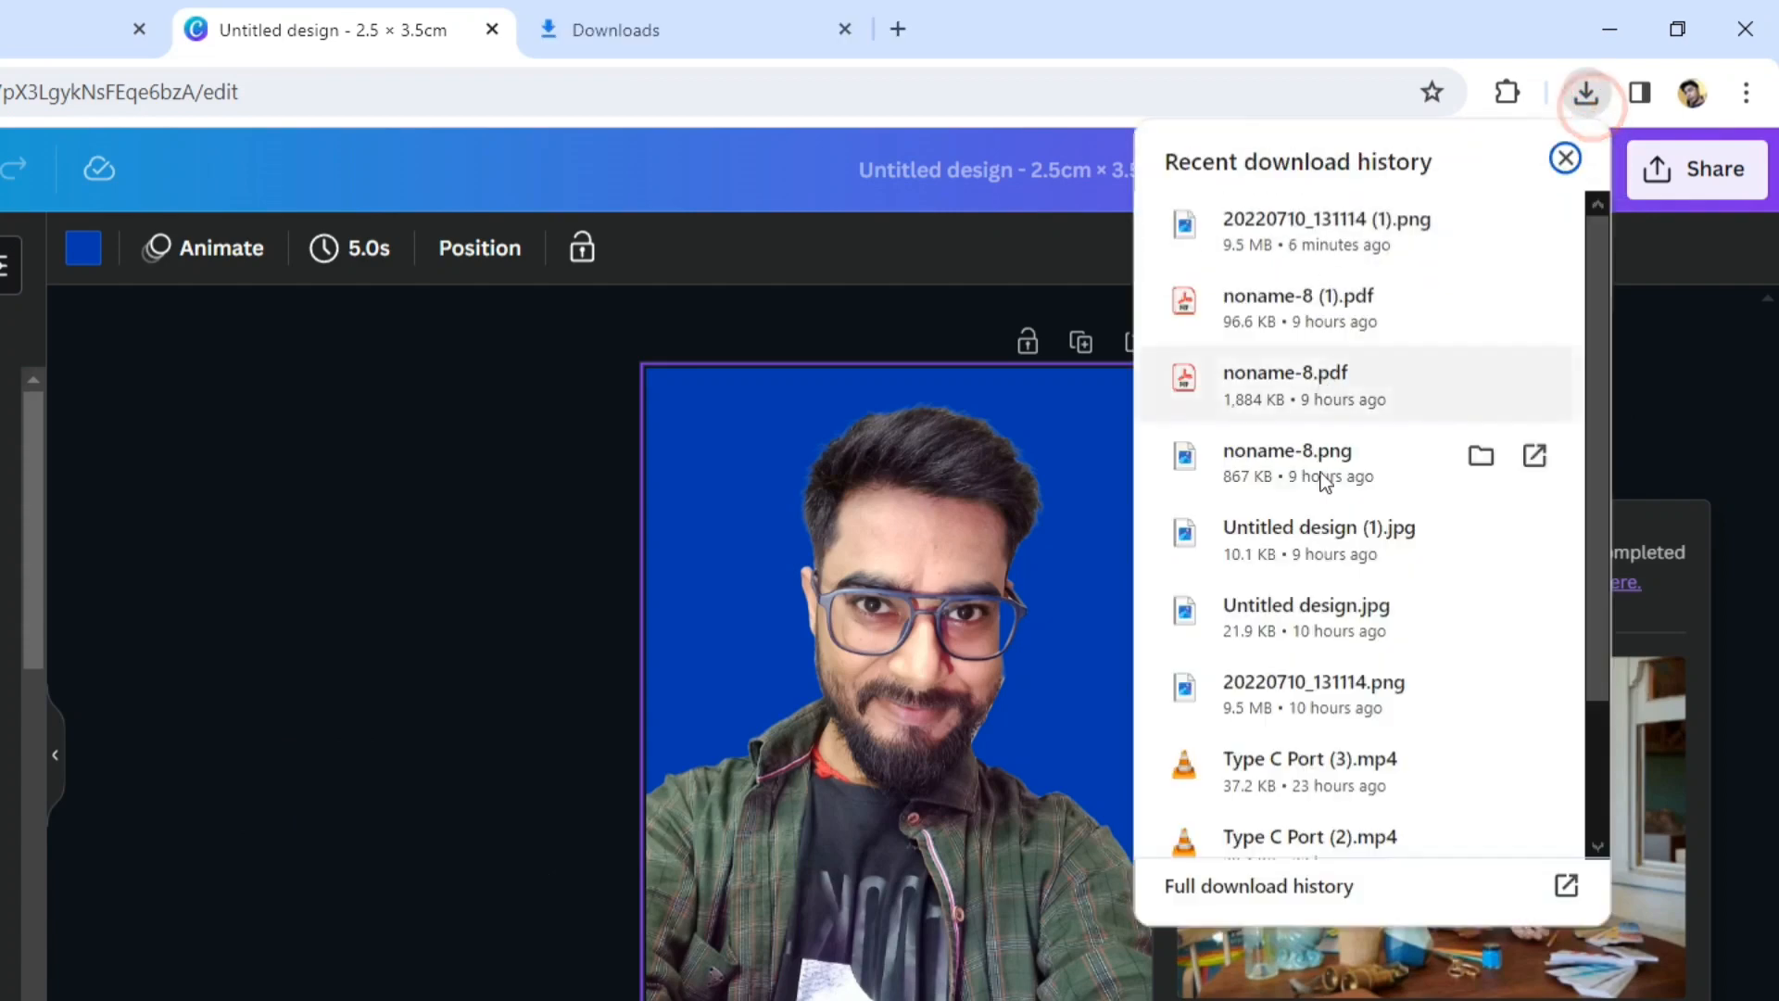
Step: Create another custom design 4.5 cm wide by 2 cm high
scroll(1309, 690, down, 2)
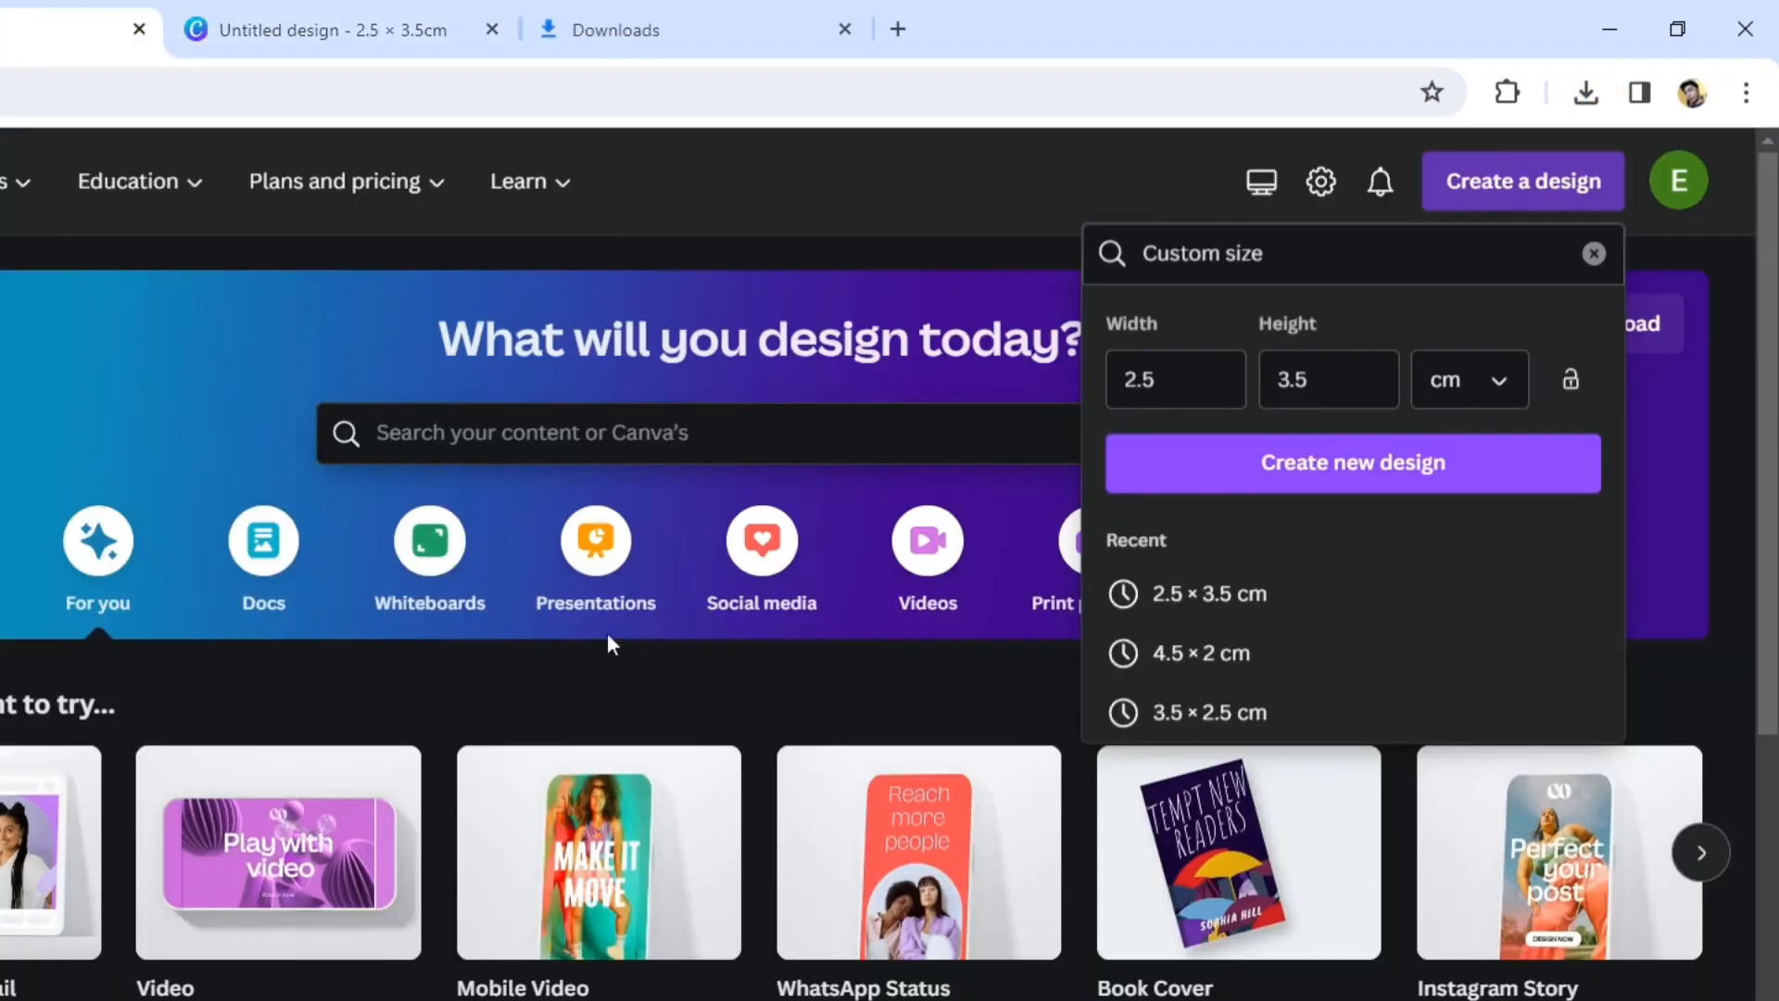
click(1139, 380)
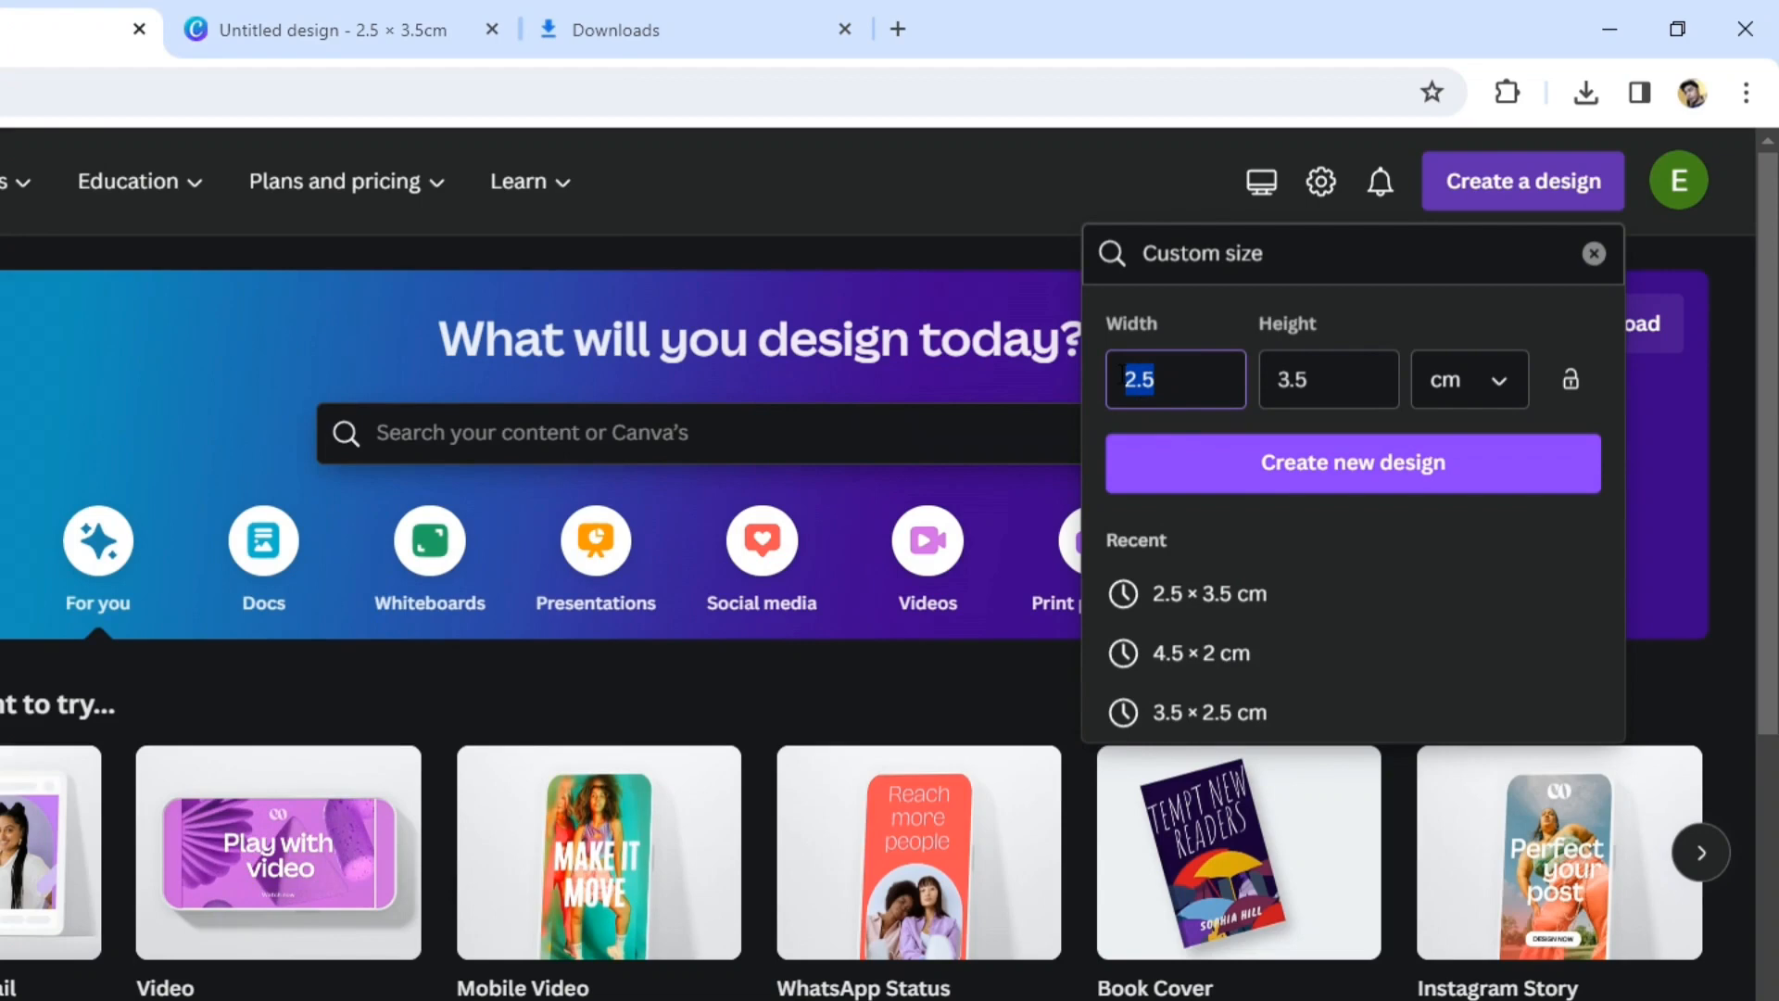
text(4.5)
click(1341, 378)
text(2)
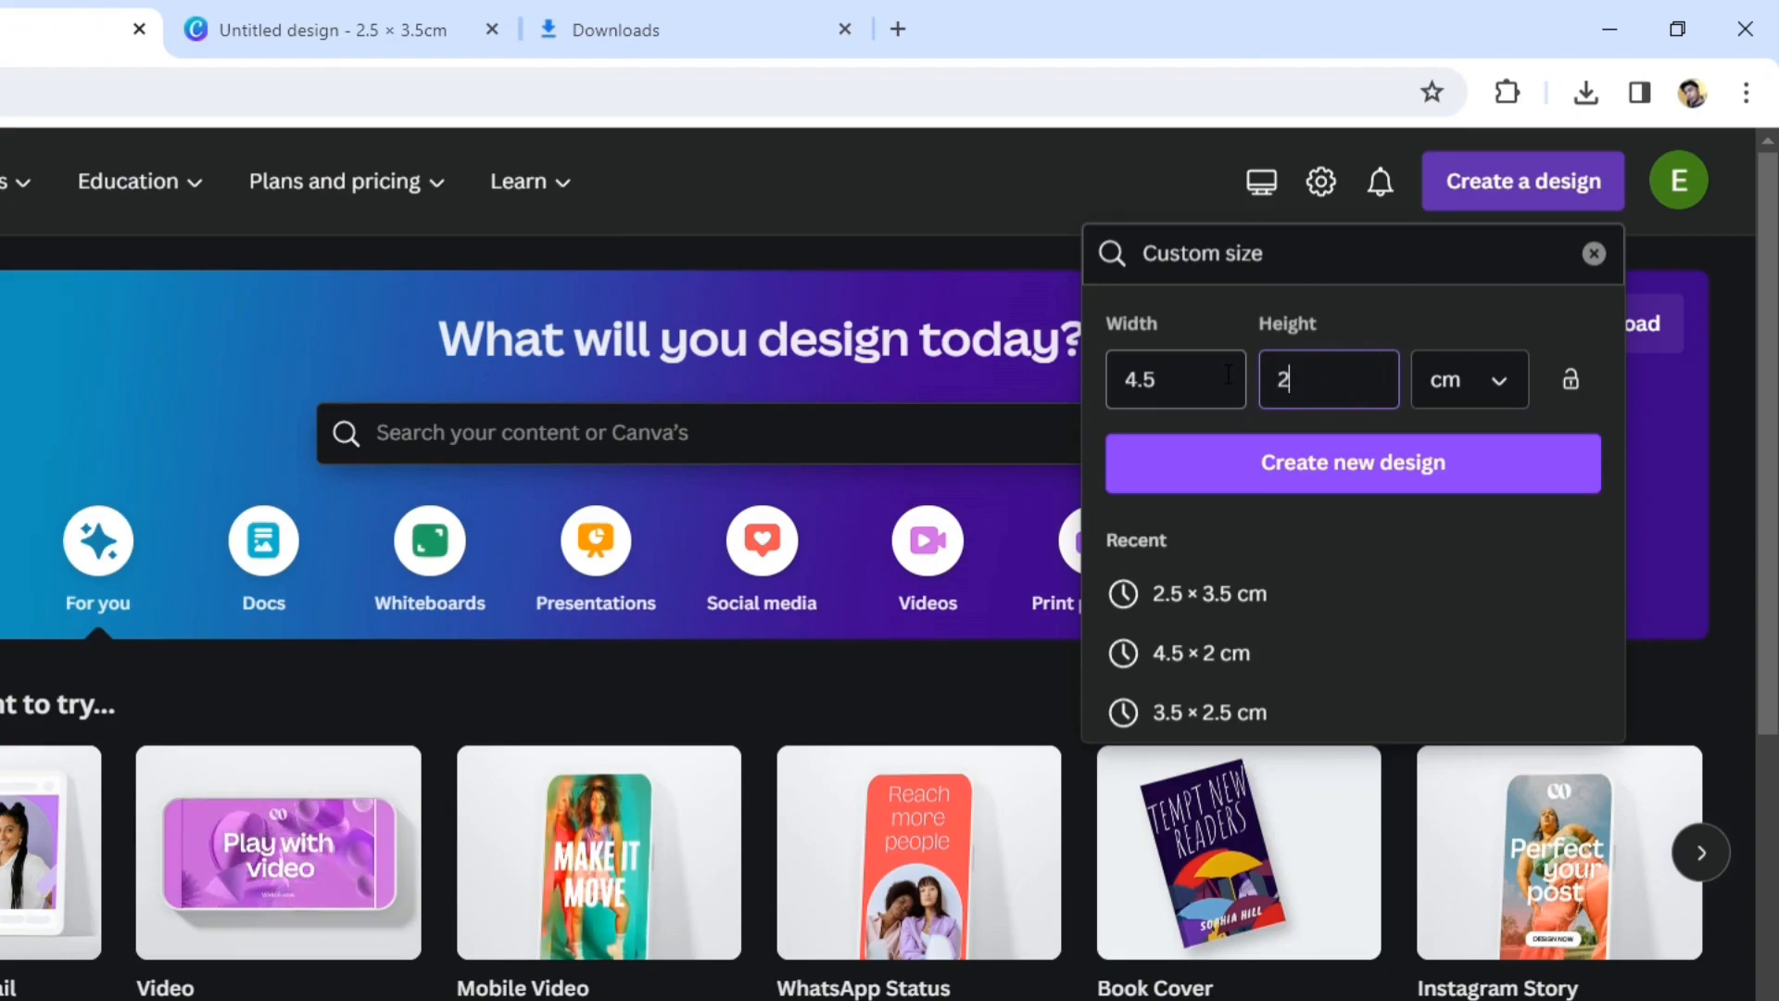
click(1310, 460)
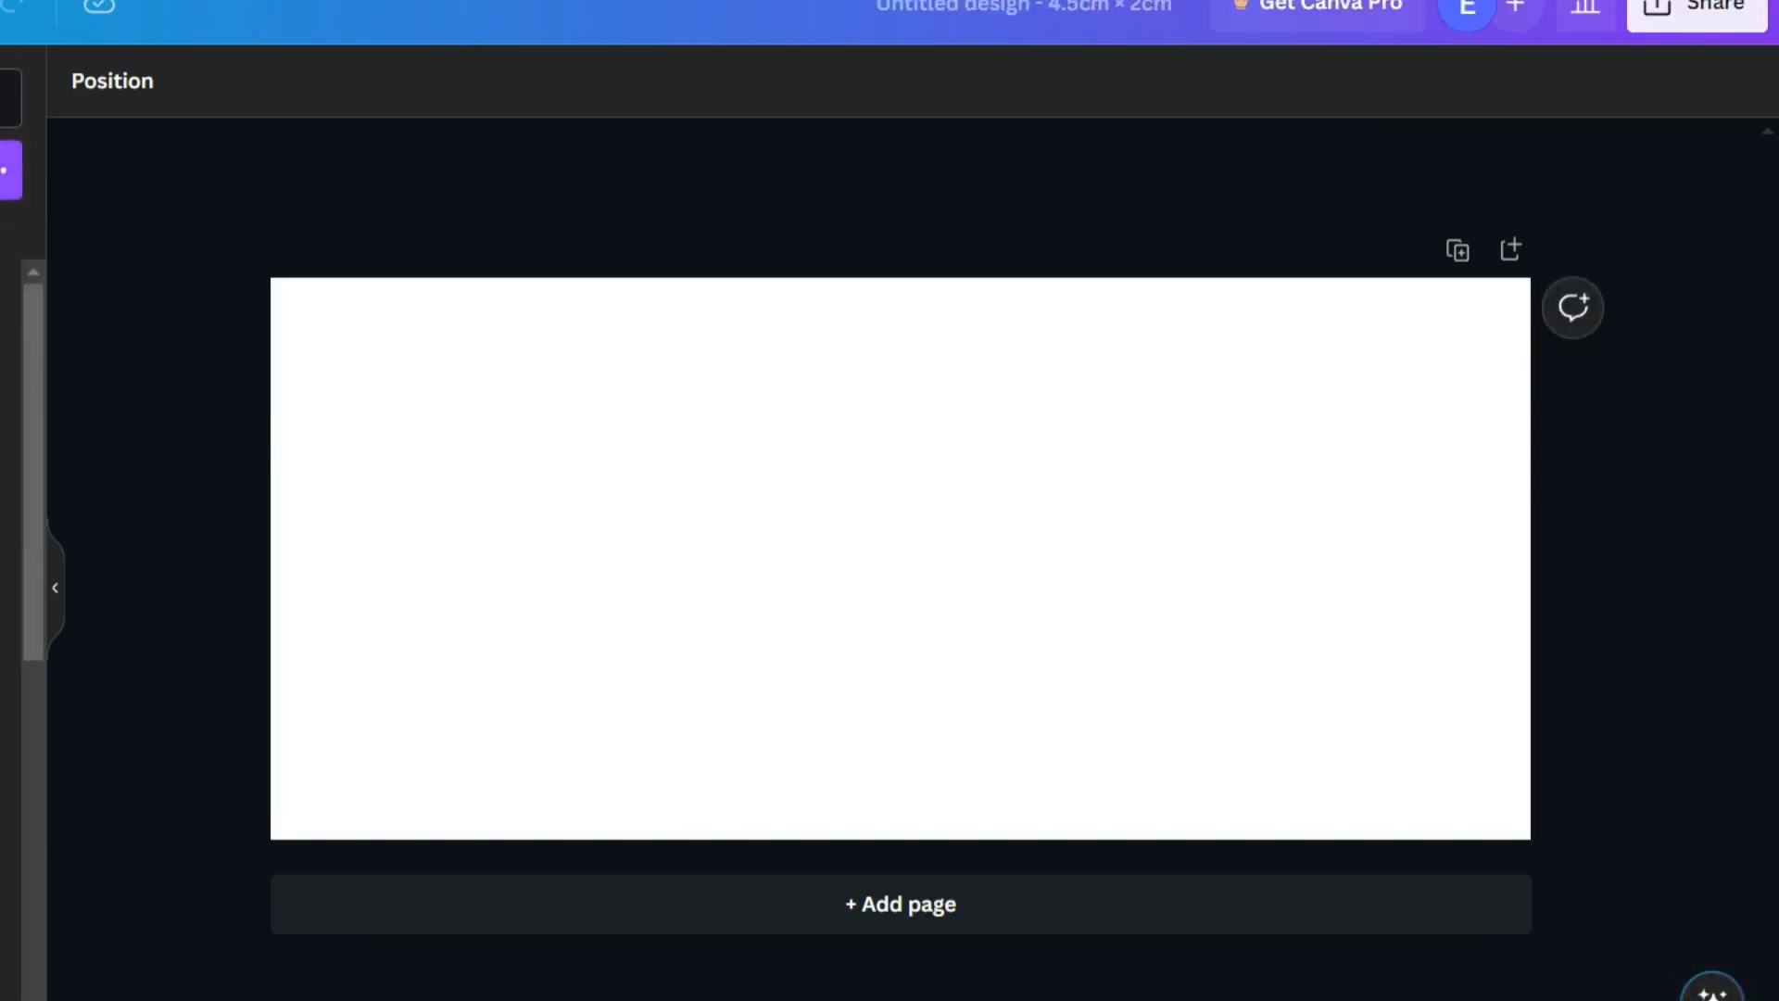
Step: Add the signature photo to the page and enlarge it until it fills the page
scroll(11, 602, down, 3)
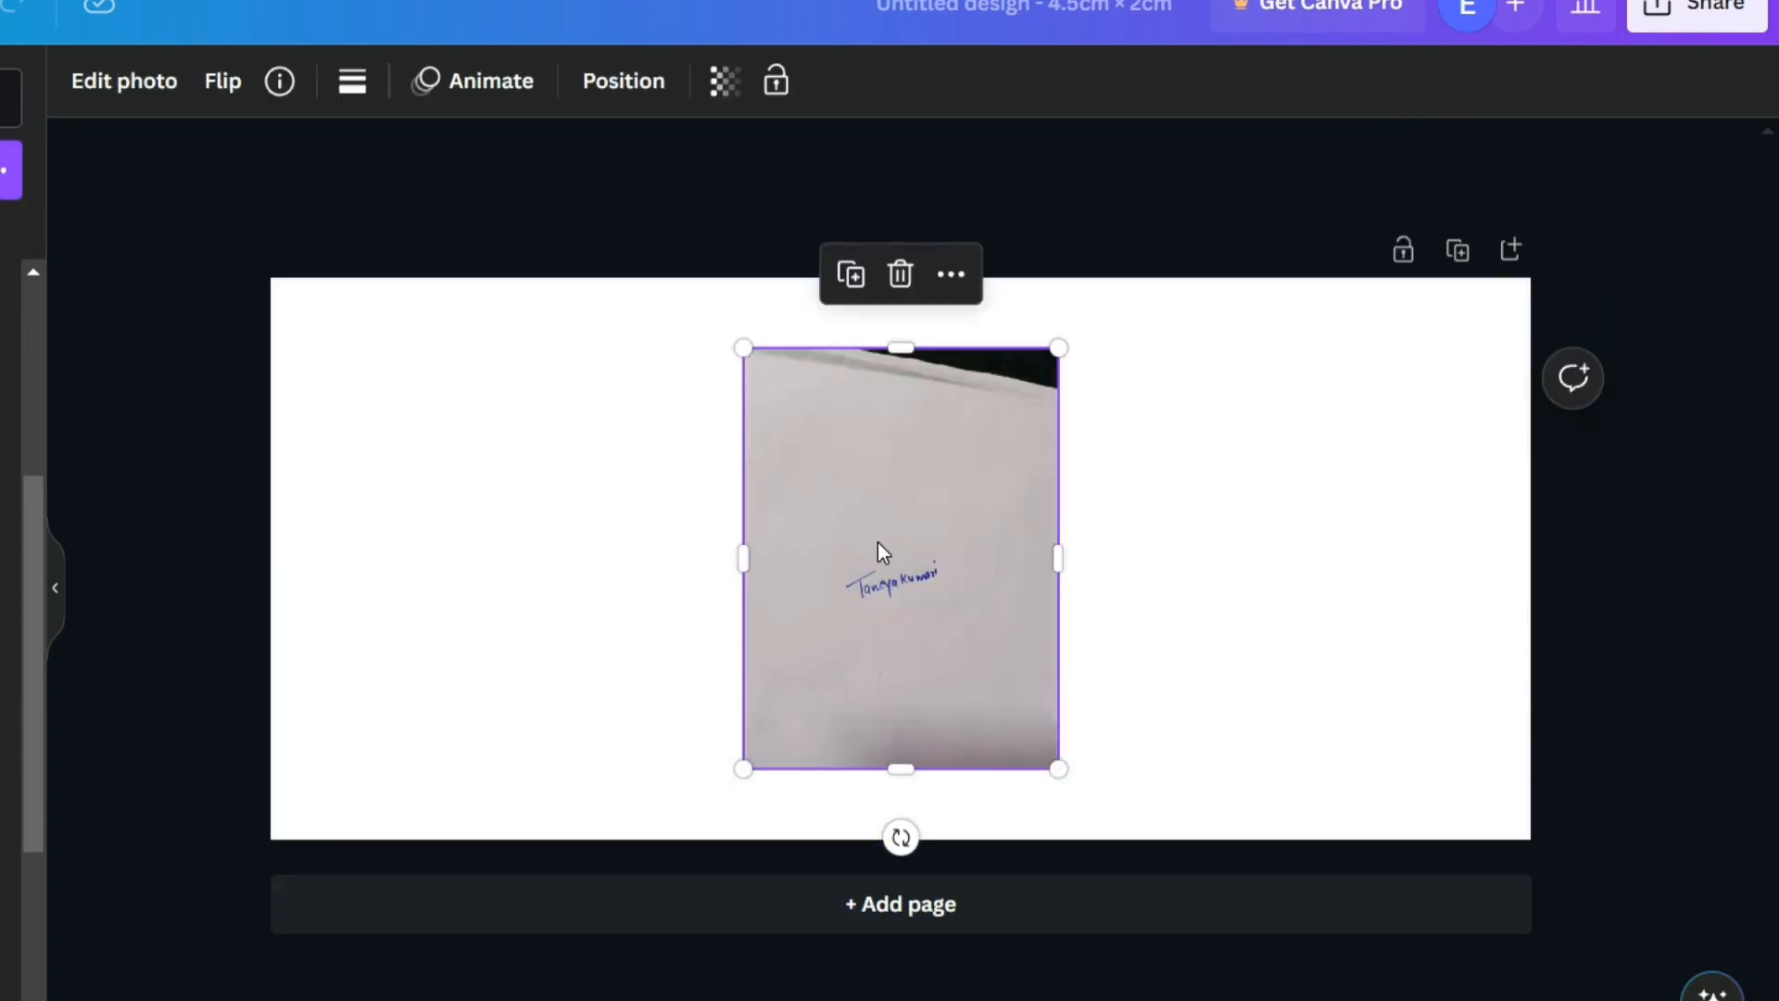
mouse_move(843, 663)
mouse_down()
mouse_move(954, 675)
mouse_move(897, 683)
mouse_move(891, 632)
mouse_move(889, 649)
mouse_up()
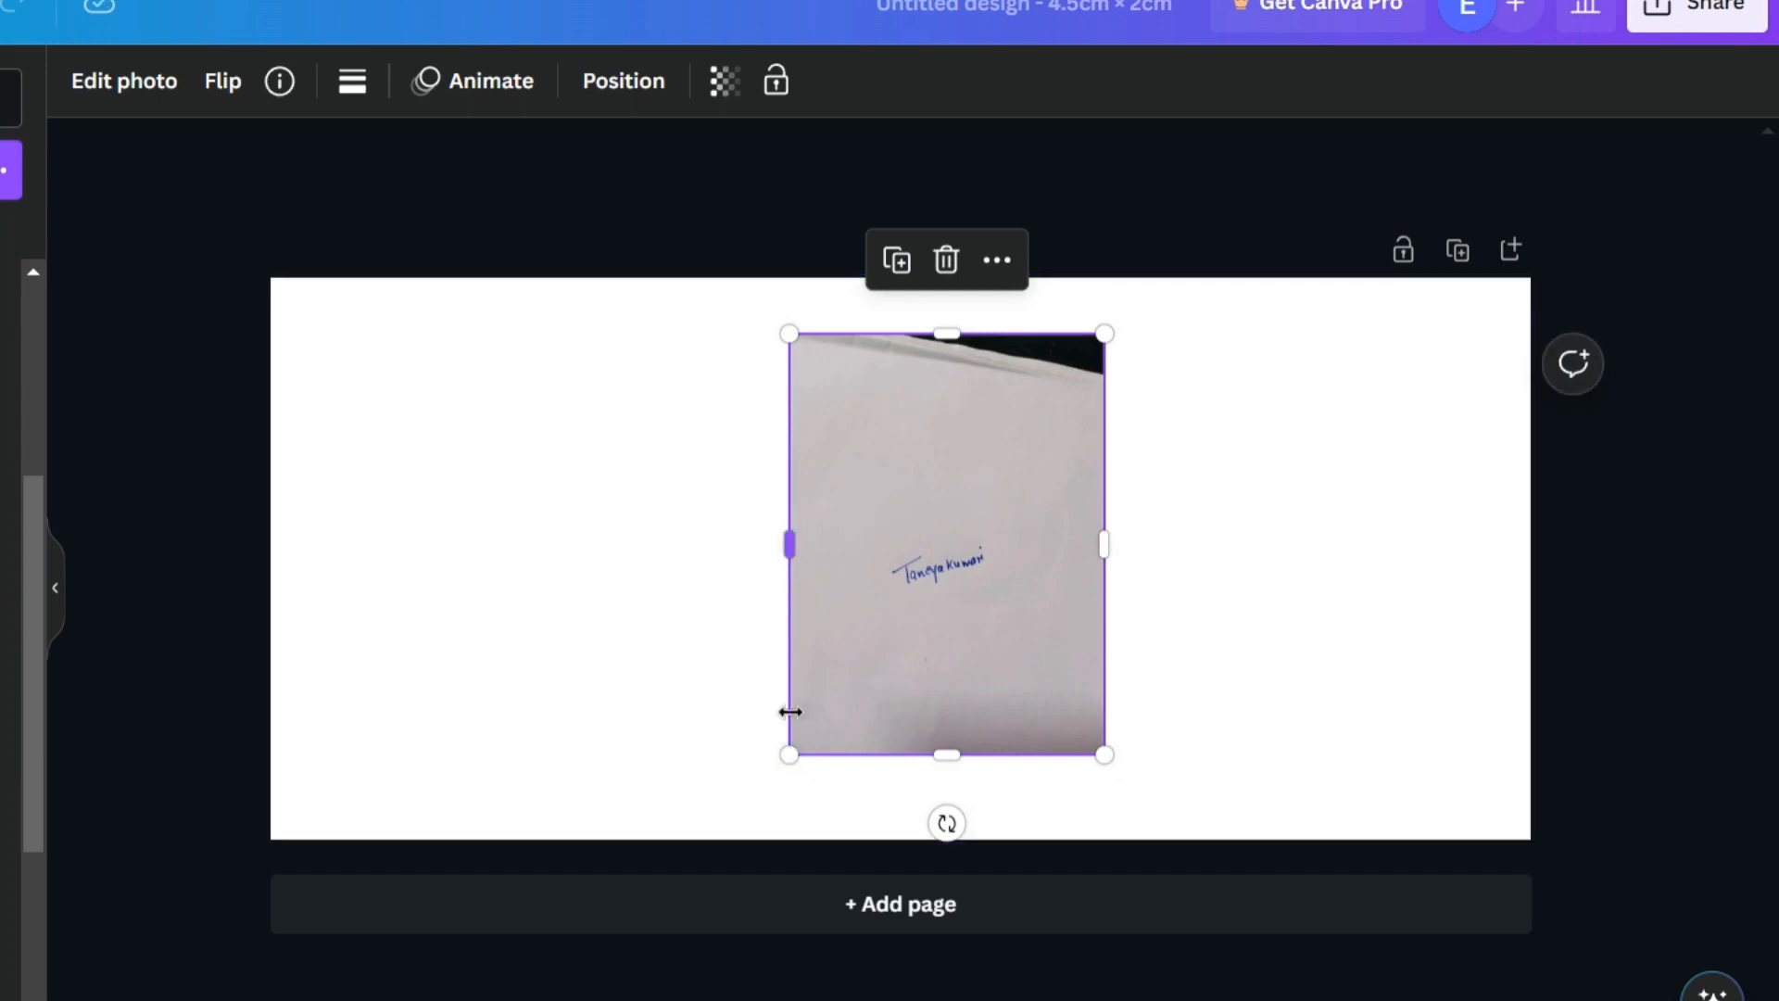
drag(790, 752, 524, 996)
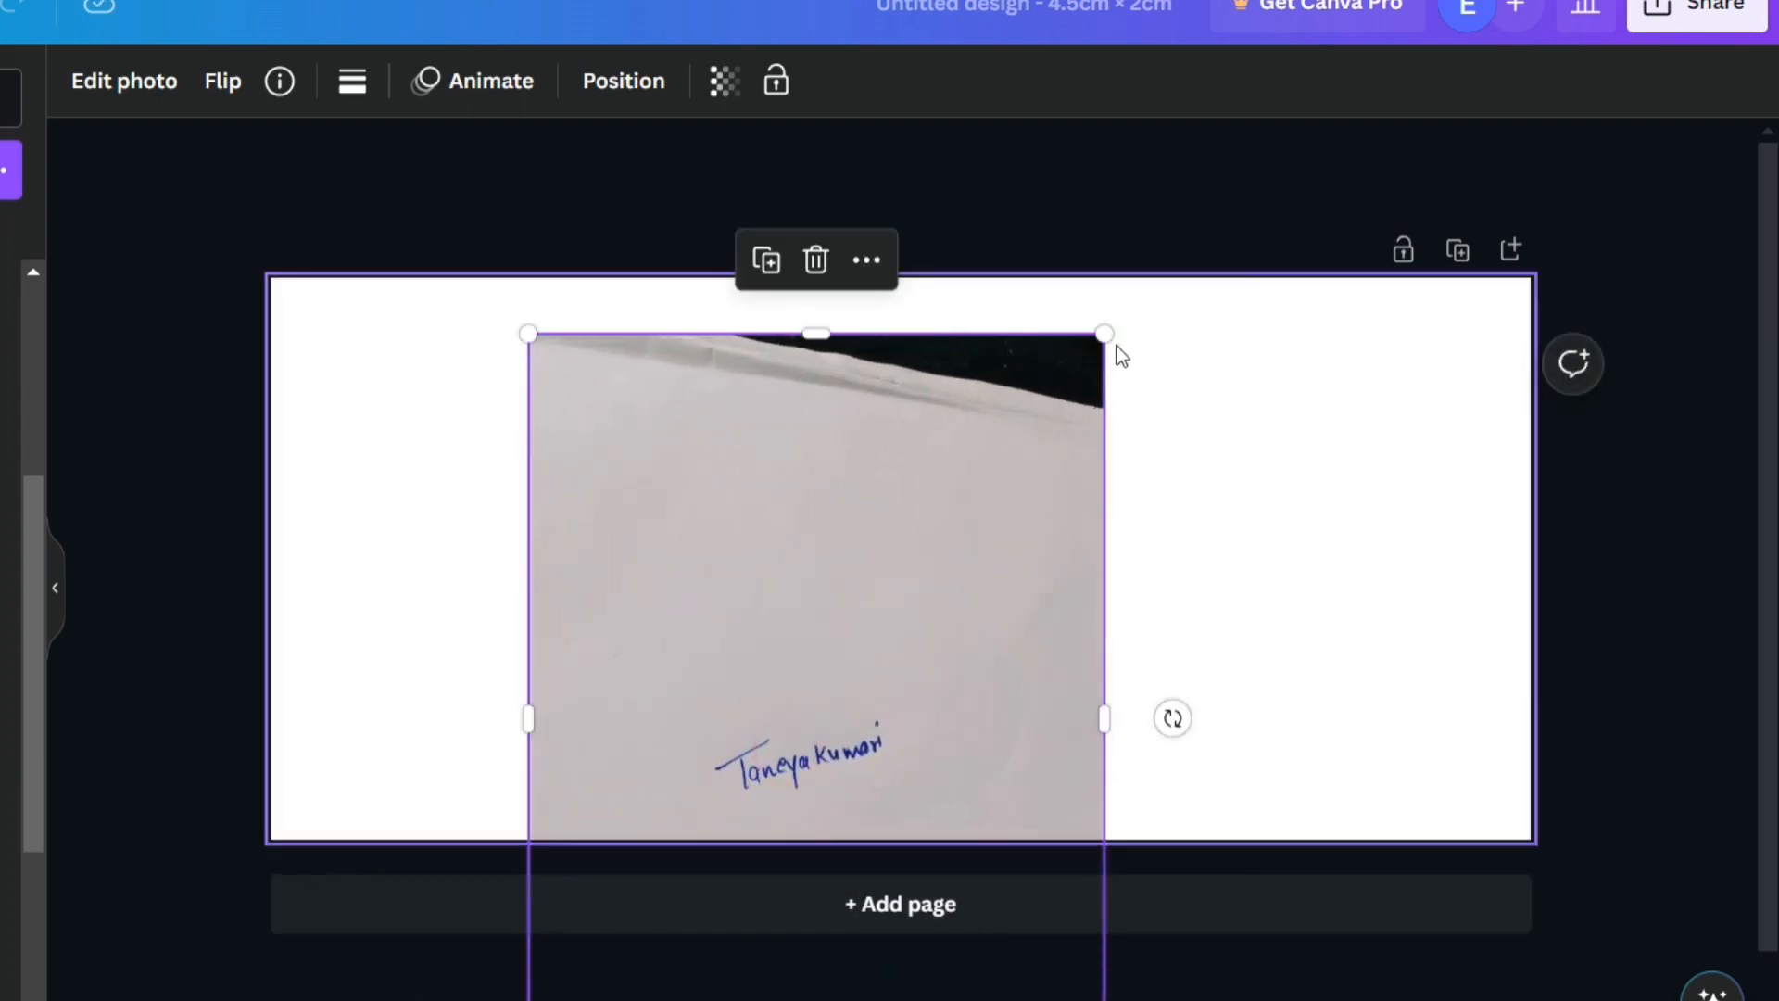
drag(1103, 337, 1182, 220)
drag(1074, 643, 1072, 494)
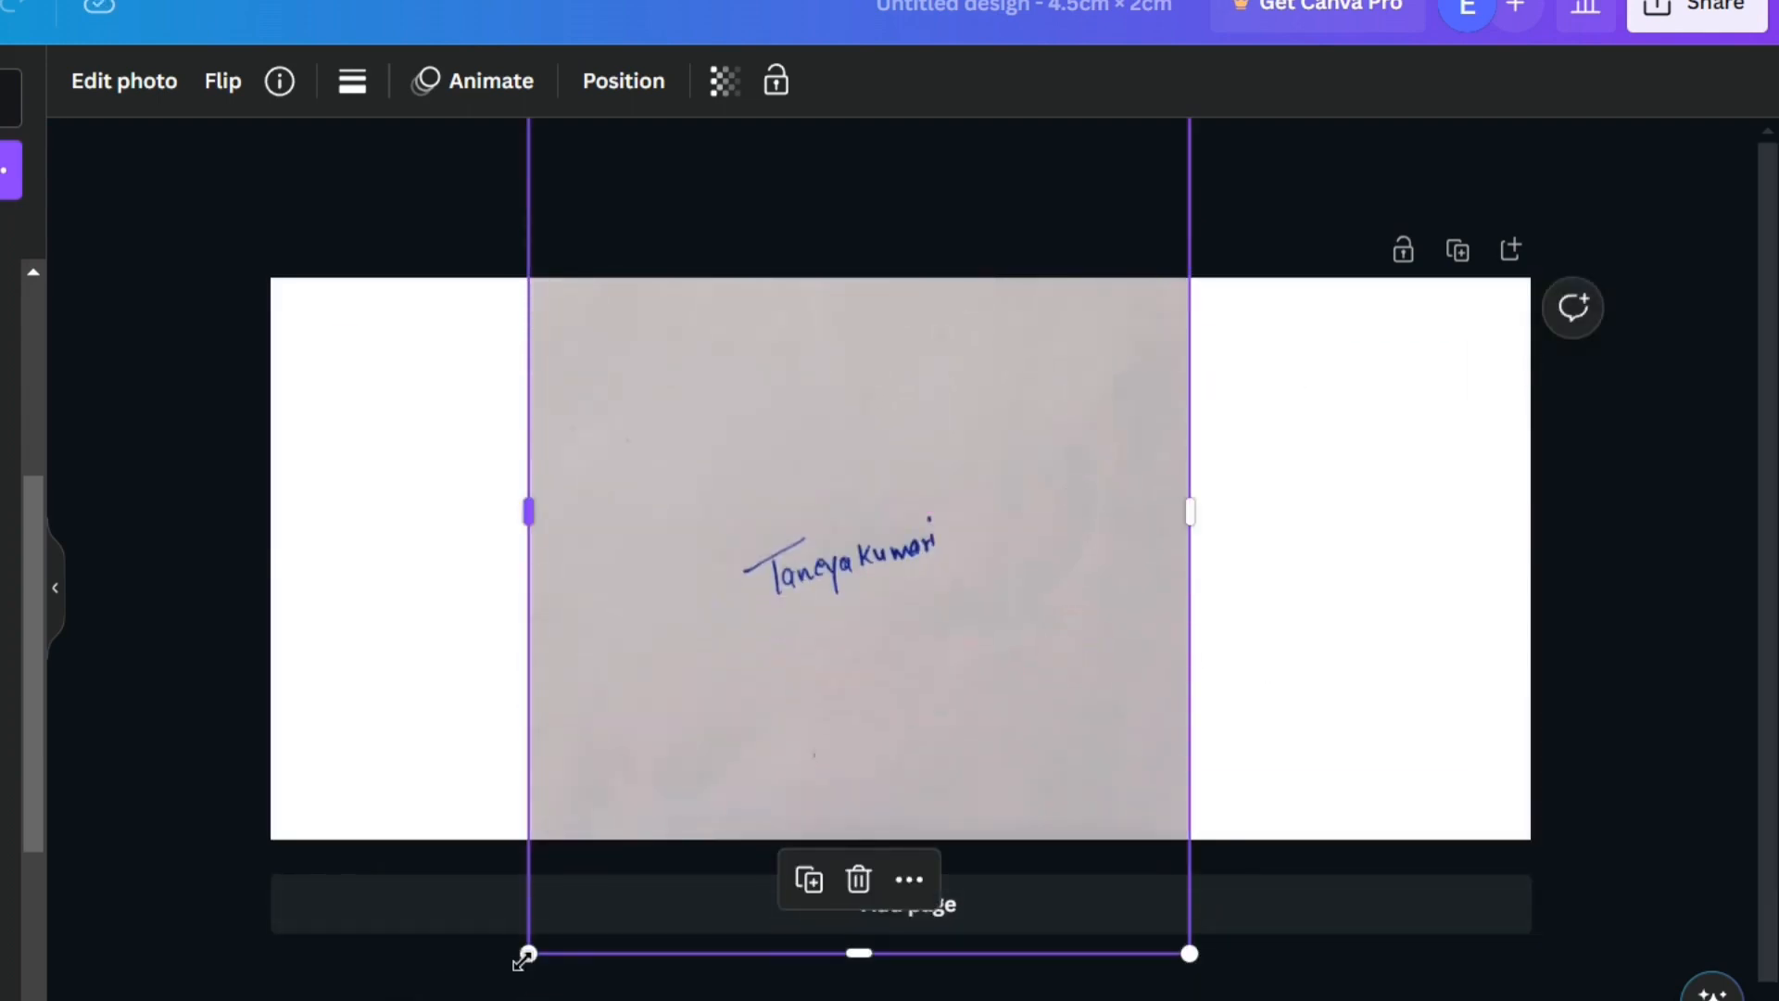
mouse_move(528, 955)
mouse_down()
mouse_move(250, 1000)
mouse_move(278, 1000)
mouse_up()
drag(1092, 386, 1075, 67)
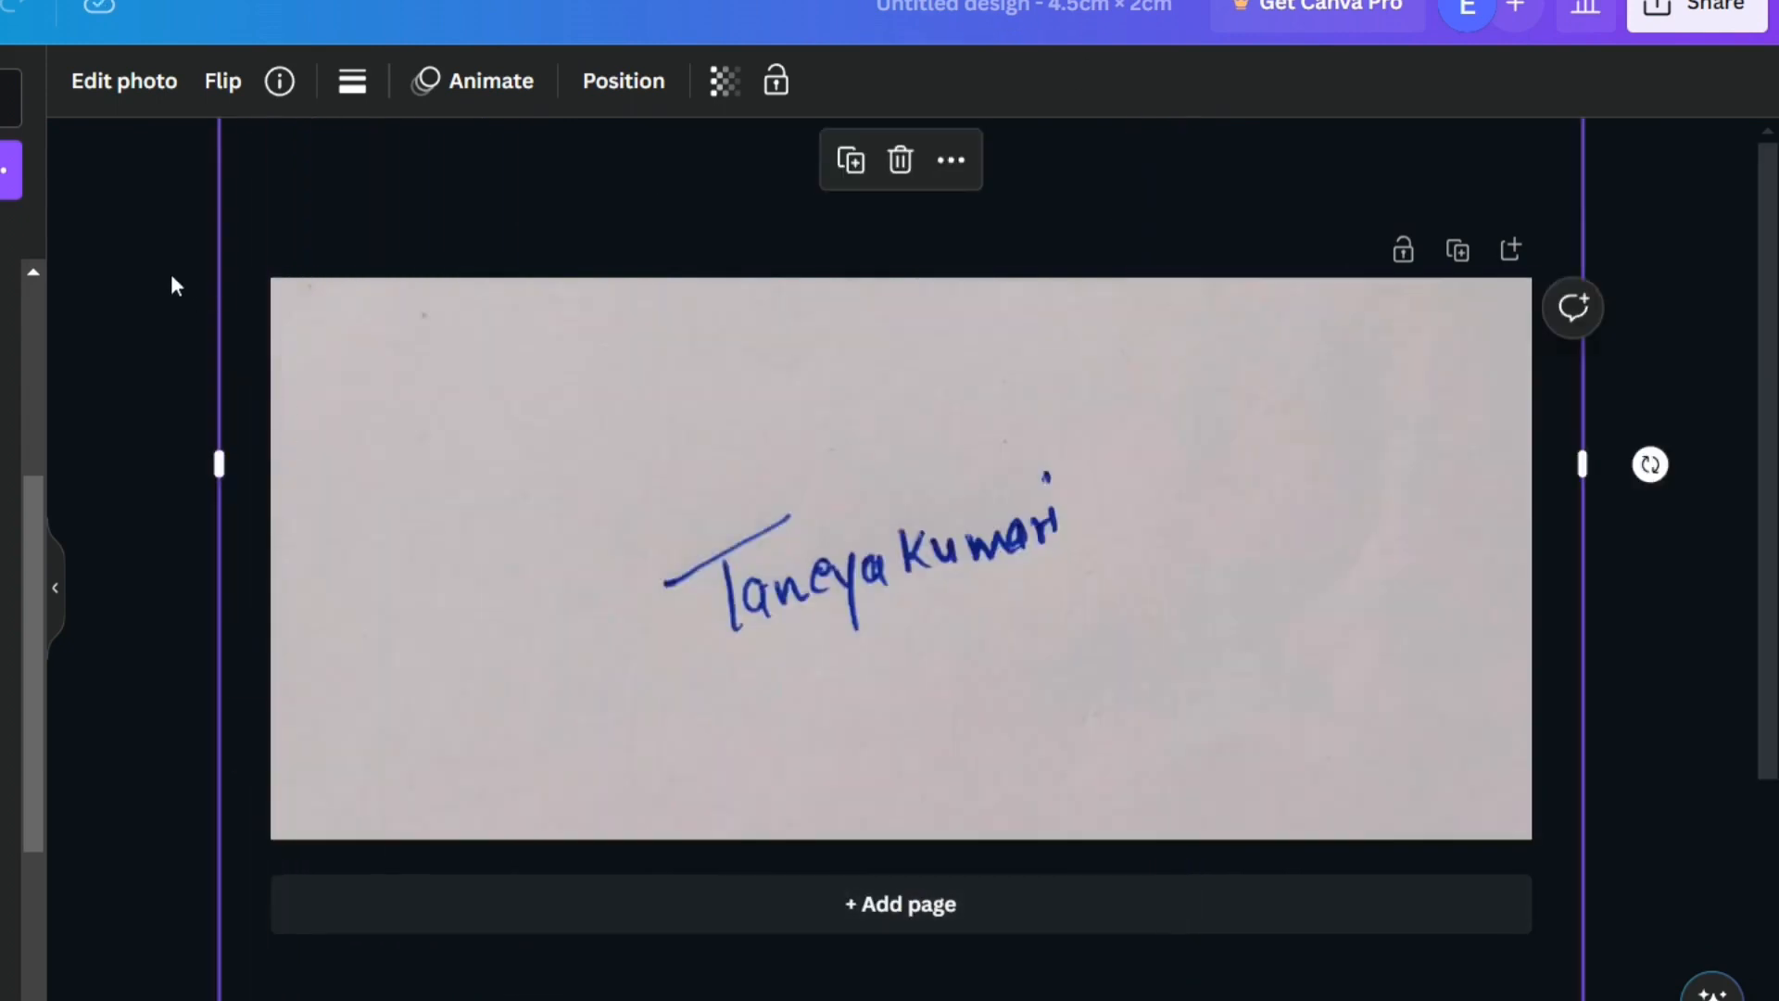
click(171, 274)
Step: Raise the signature photo's contrast to 8 using the photo adjustments
click(417, 436)
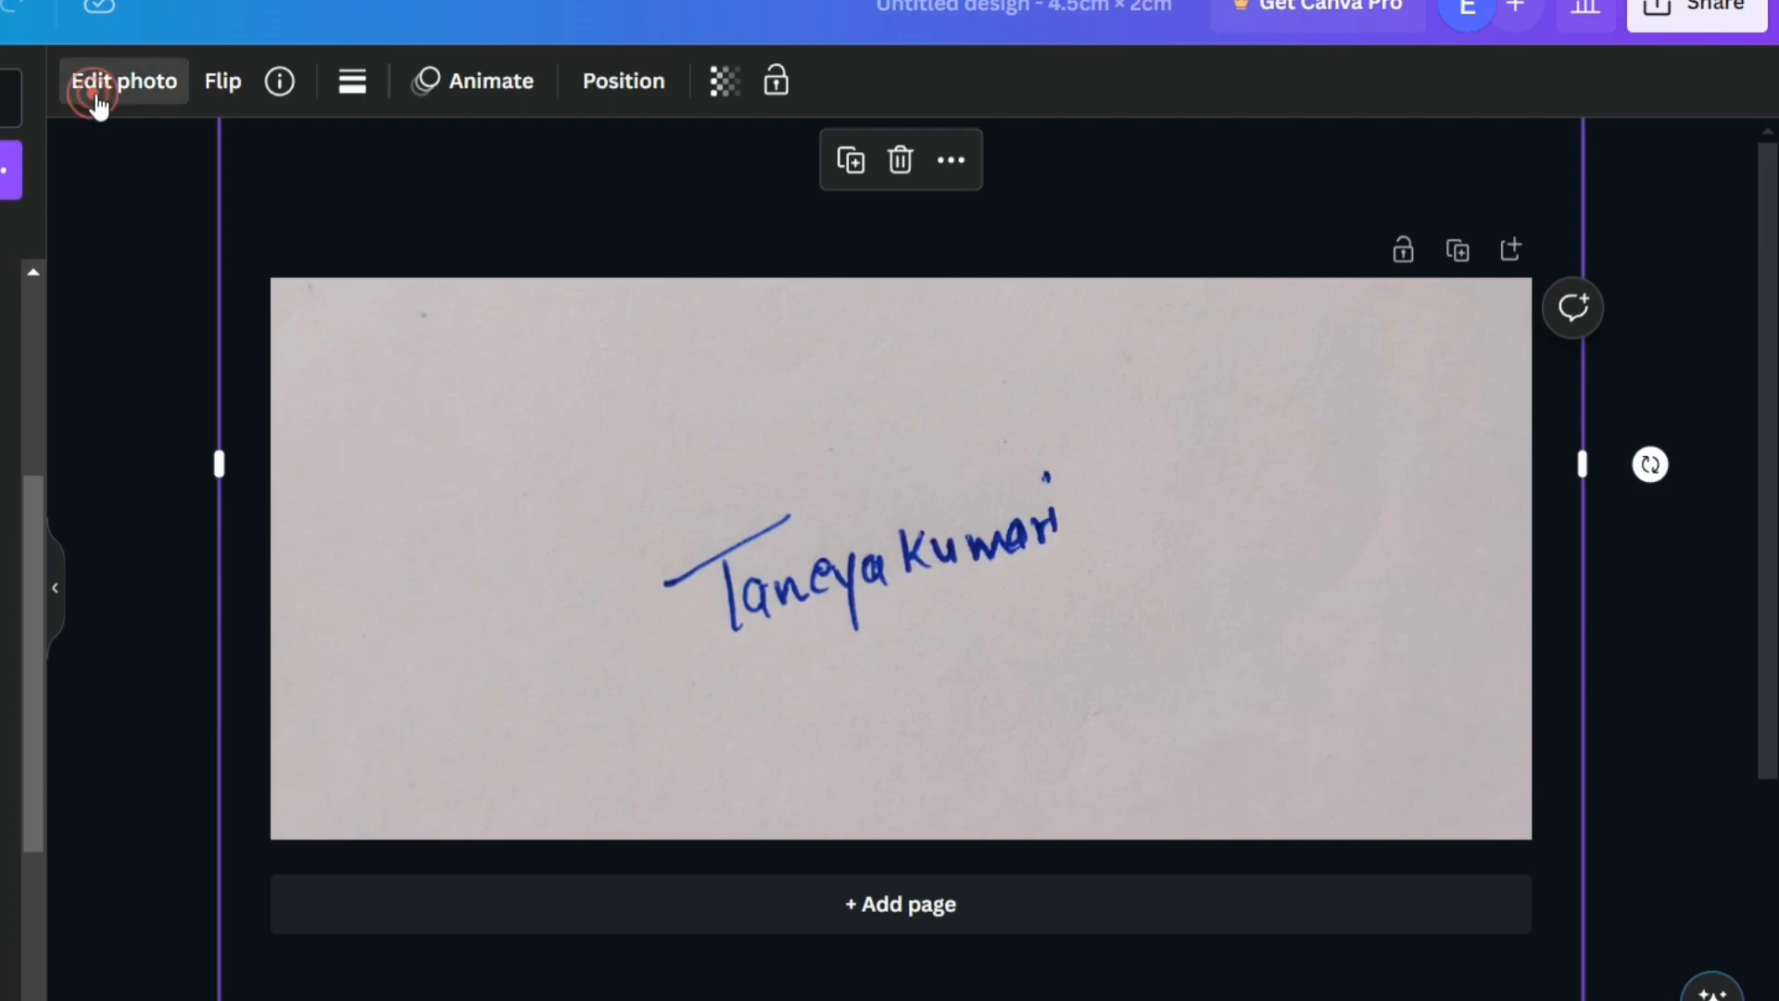
click(102, 80)
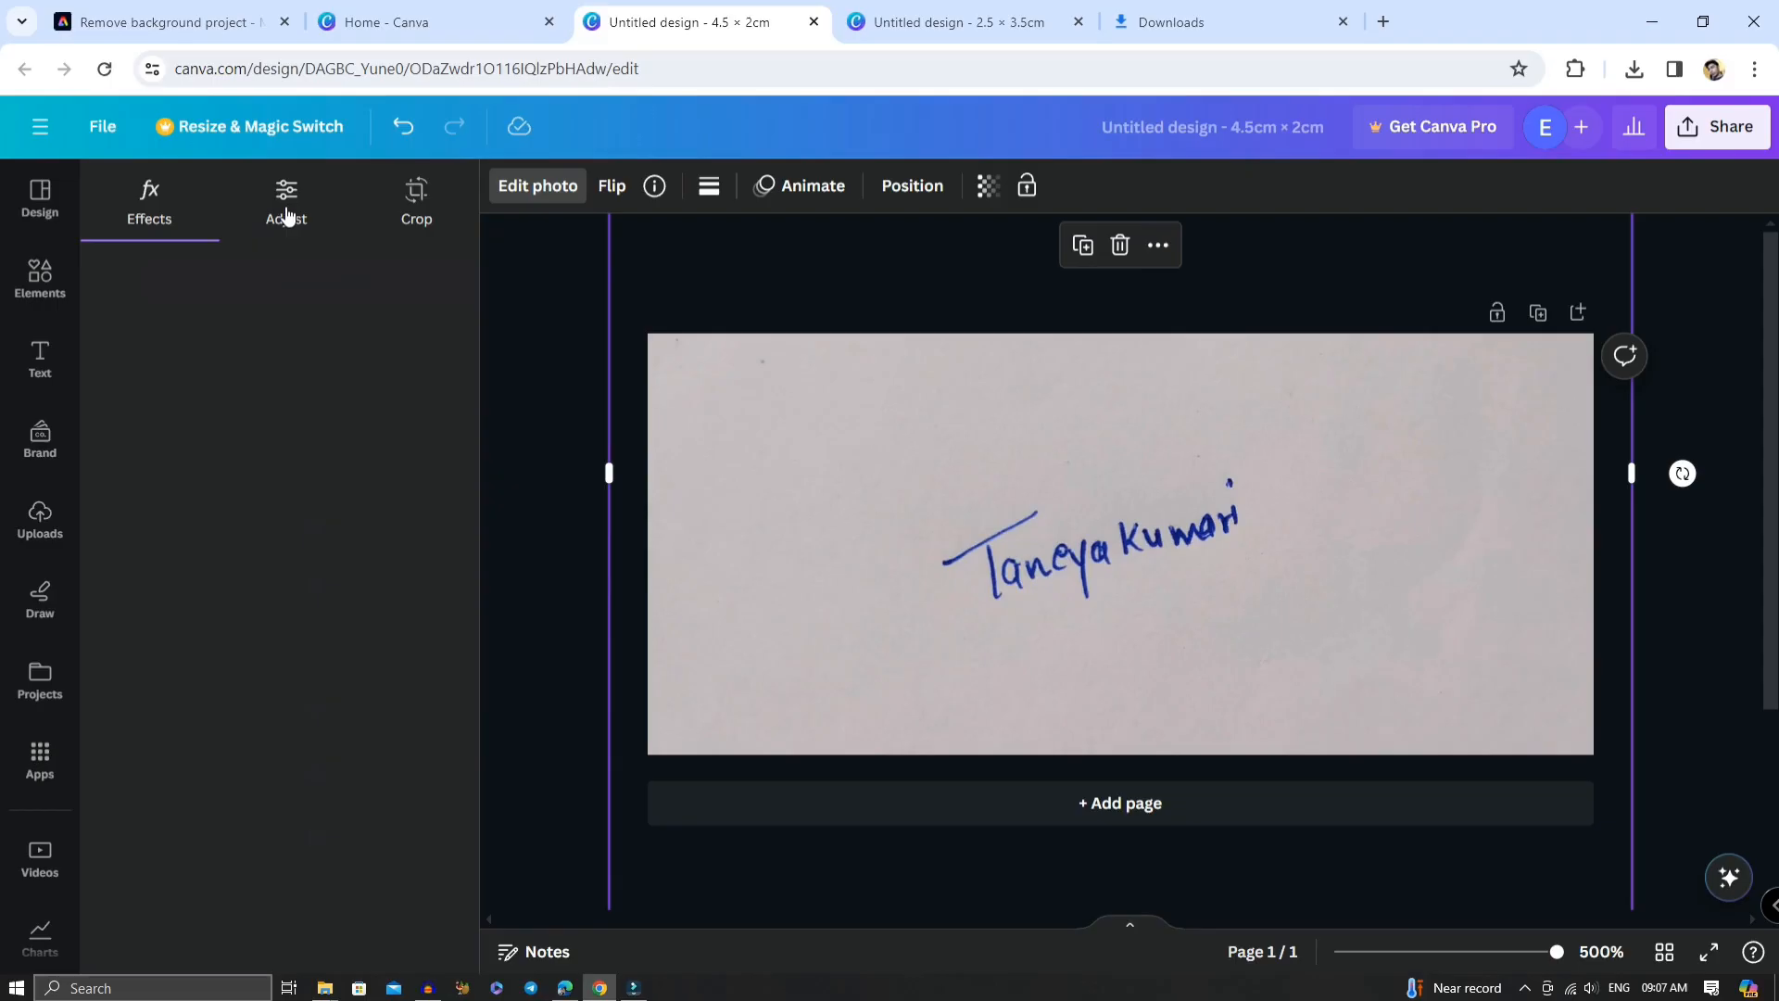
scroll(247, 632, down, 8)
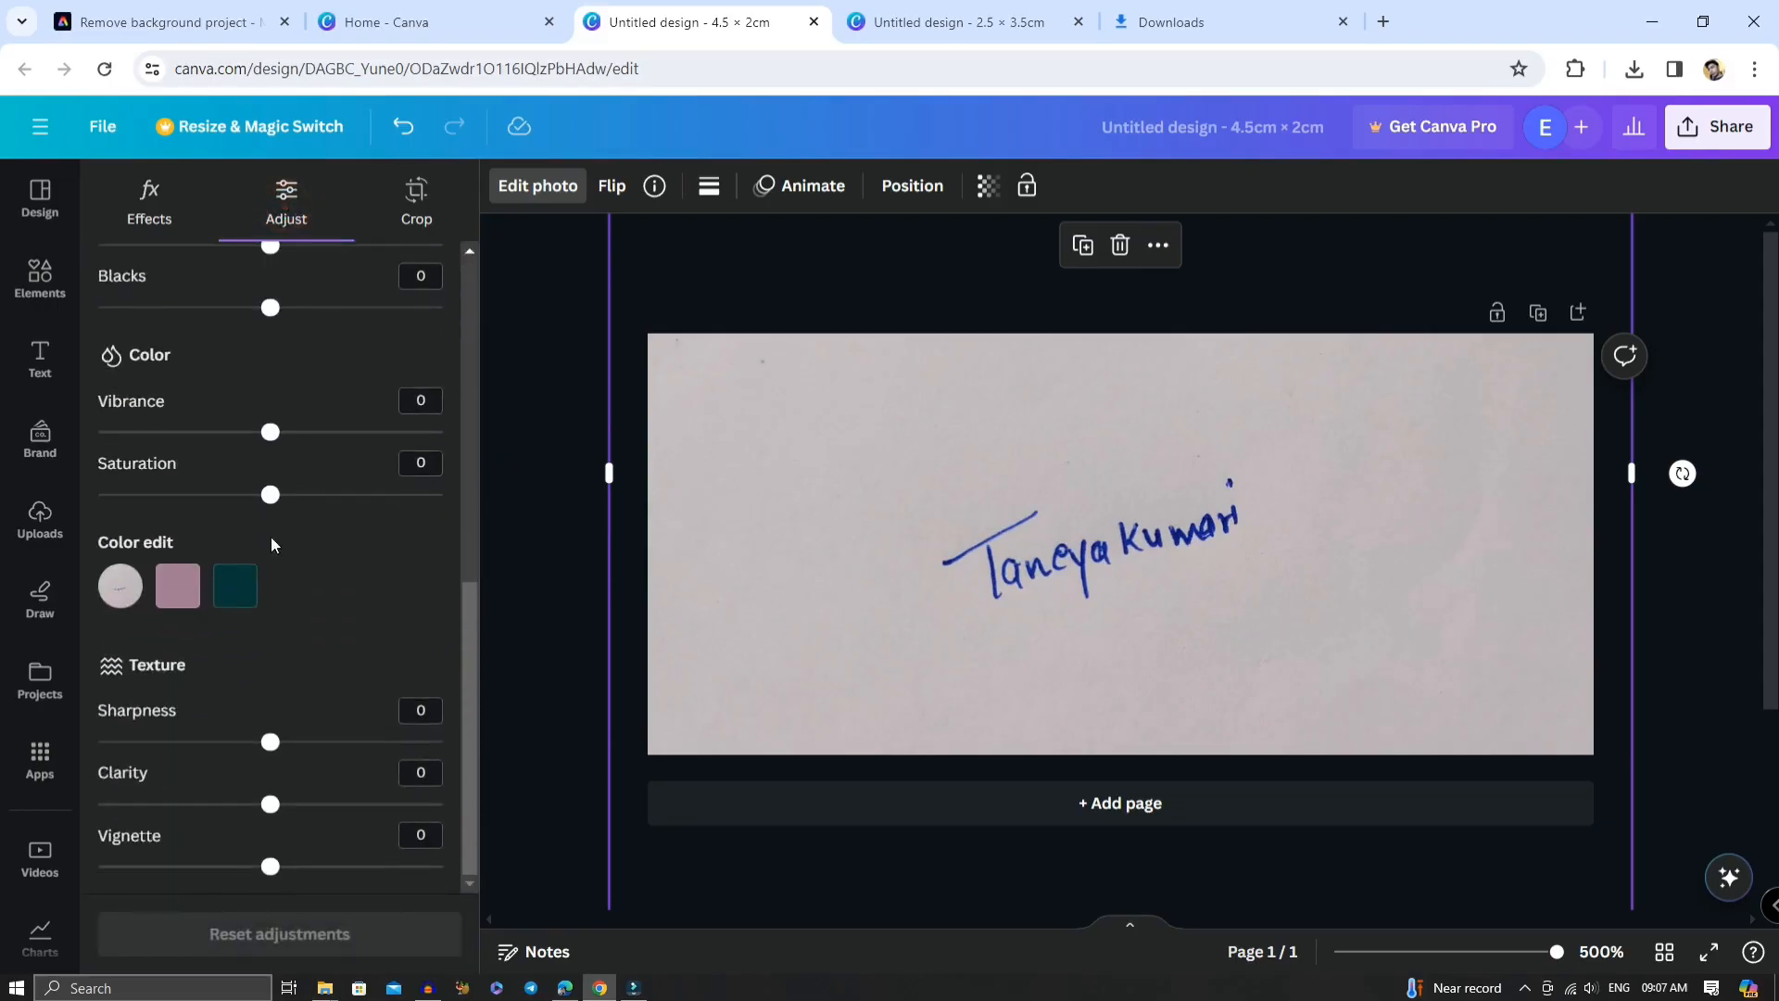
drag(274, 806, 286, 747)
scroll(255, 667, up, 8)
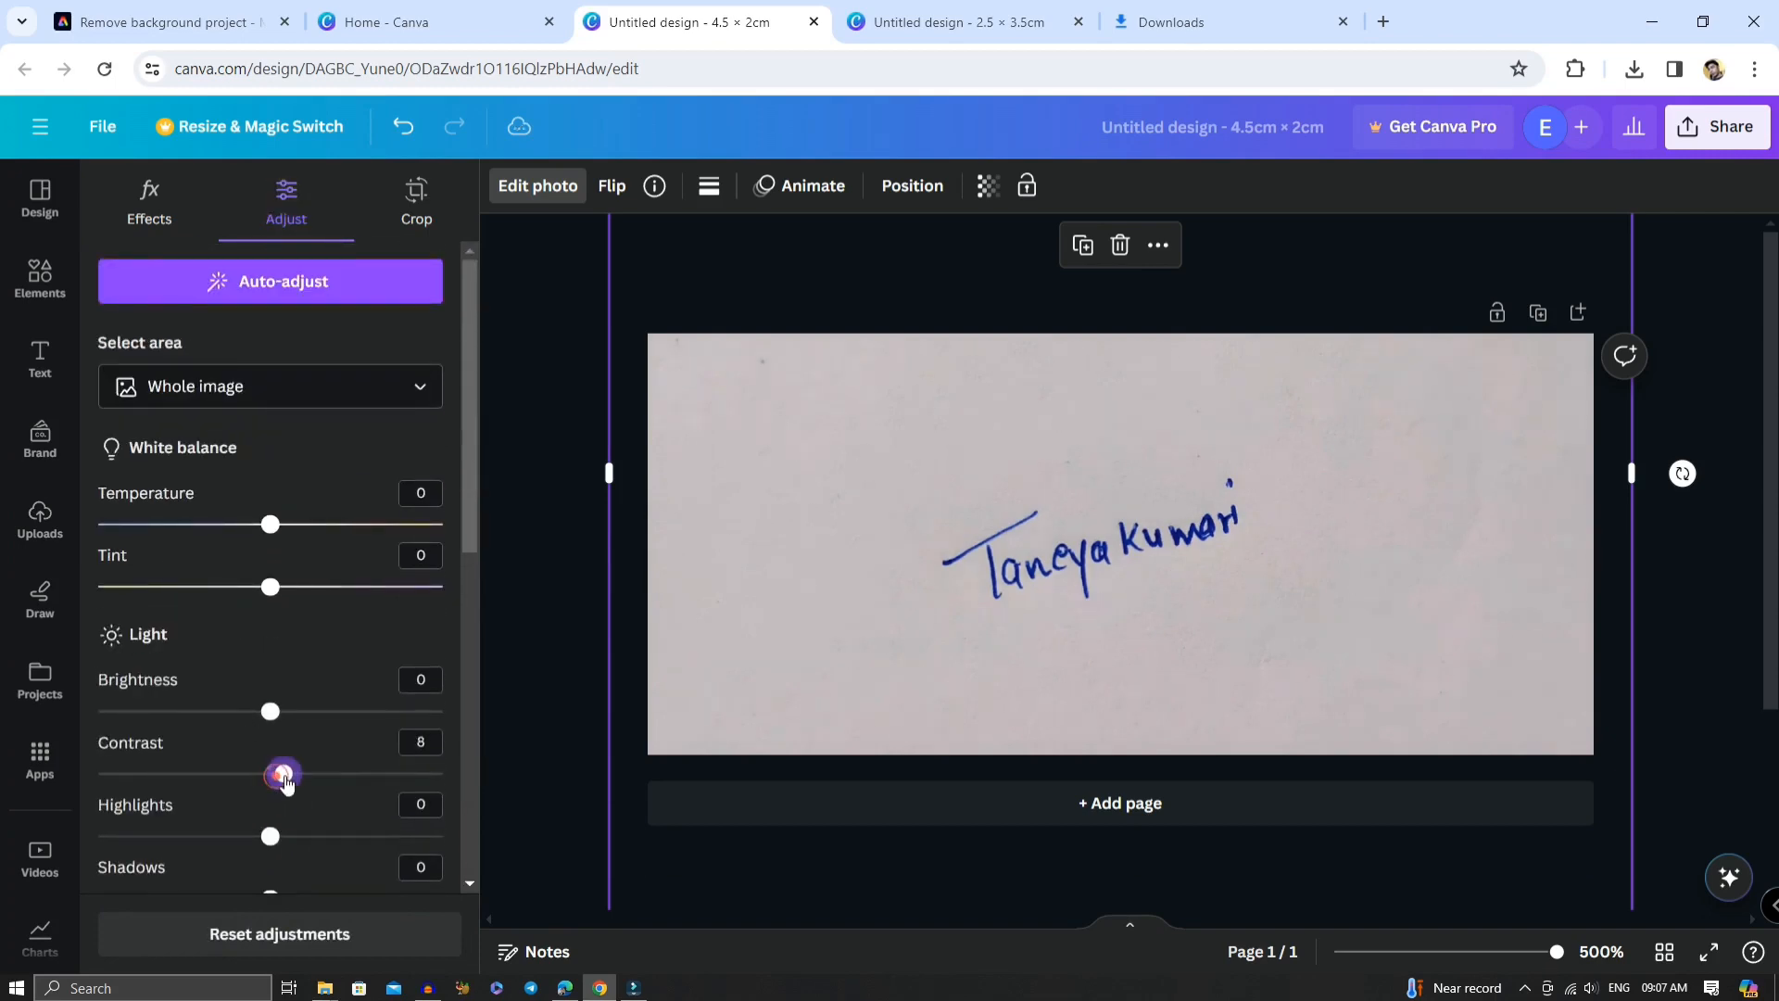
click(537, 565)
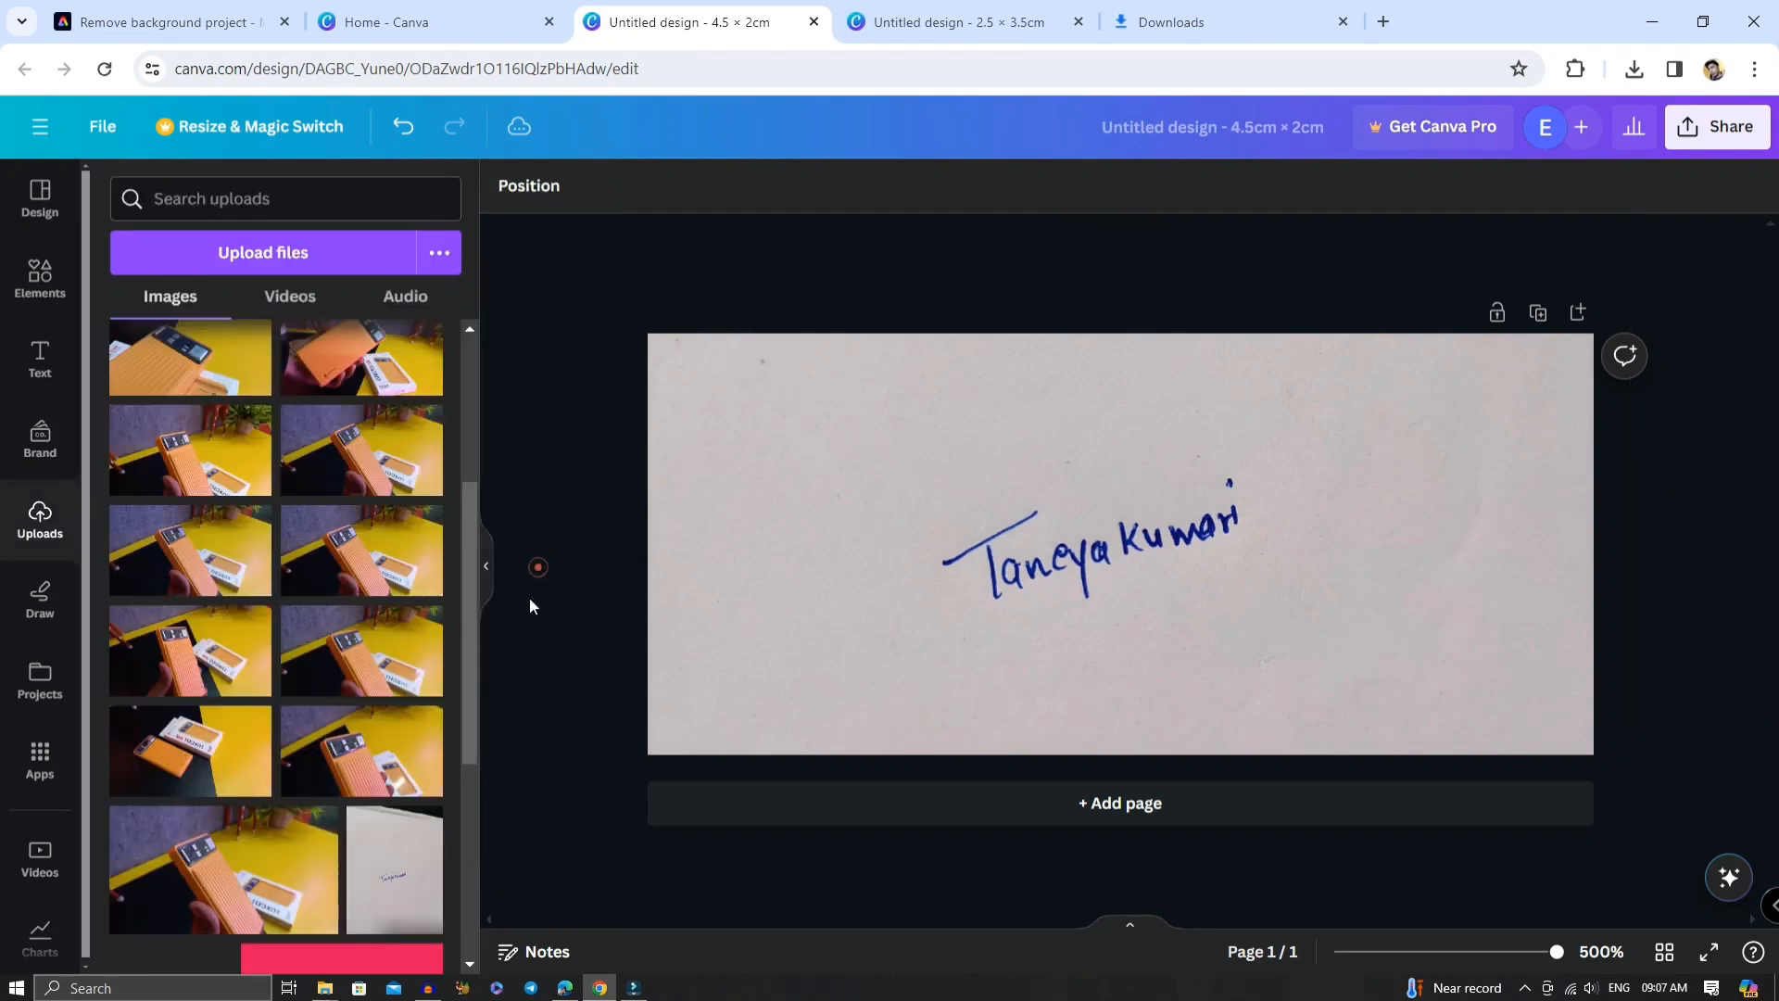
Step: Download the signature design as a JPG file
click(1723, 136)
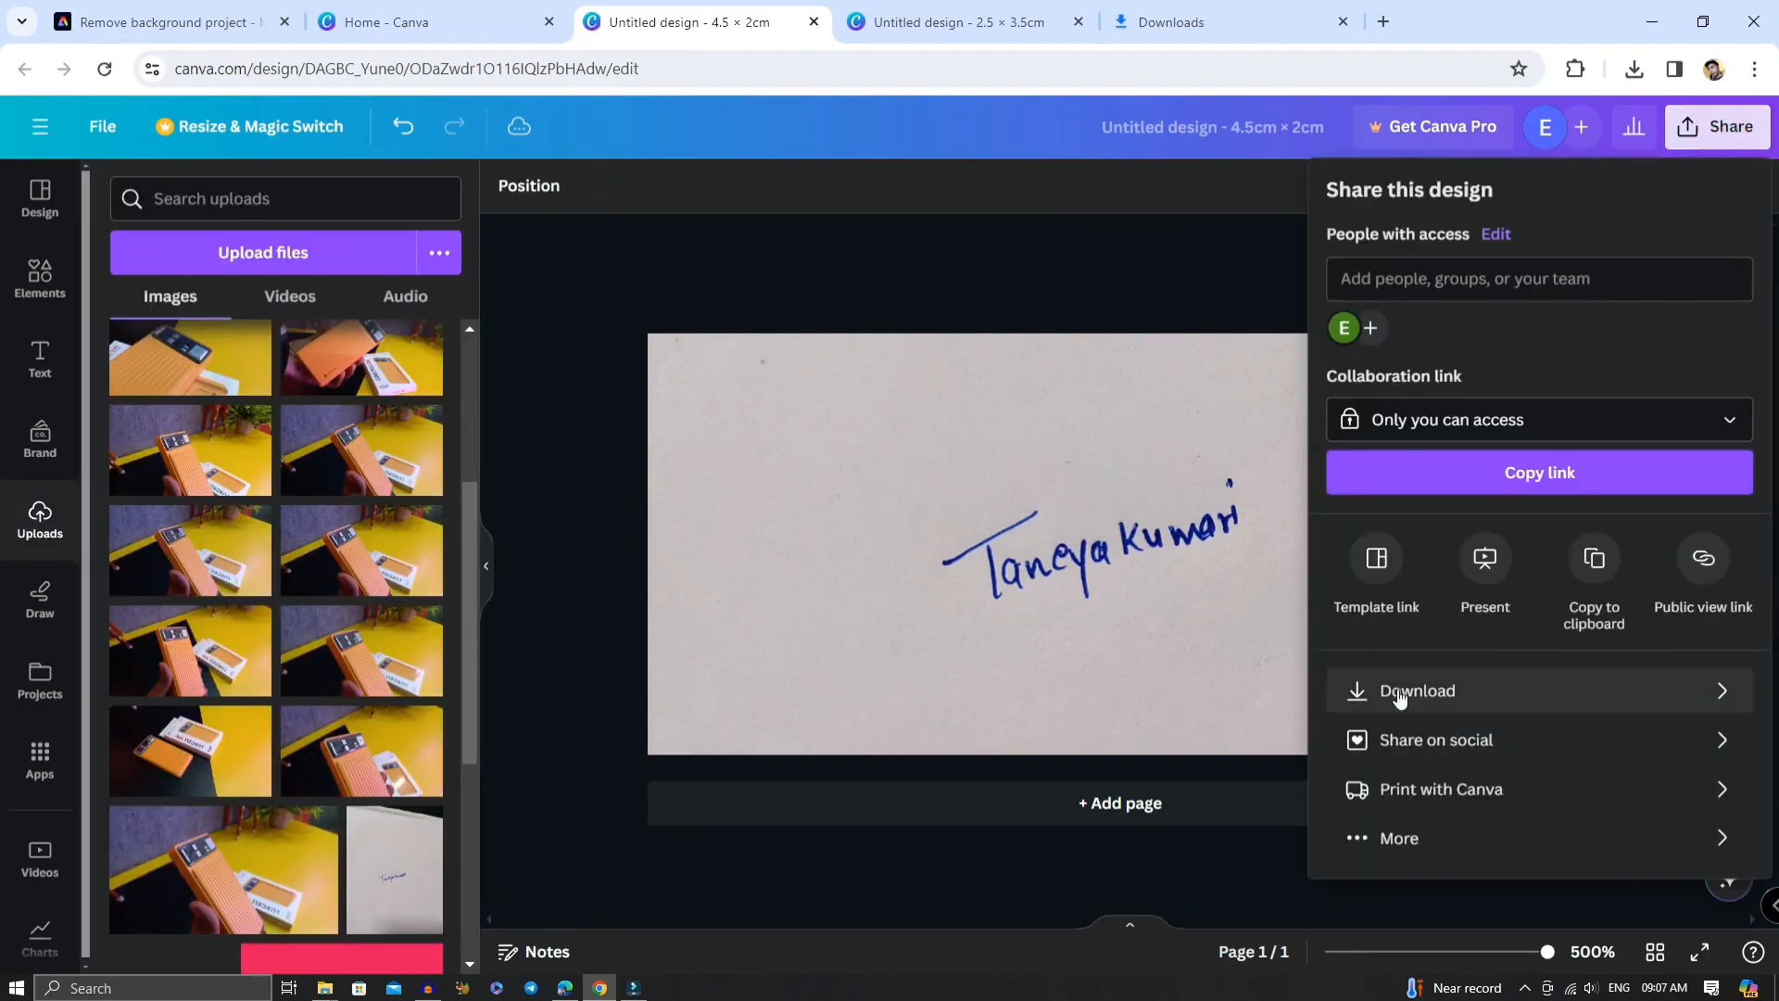
click(1395, 688)
click(1550, 280)
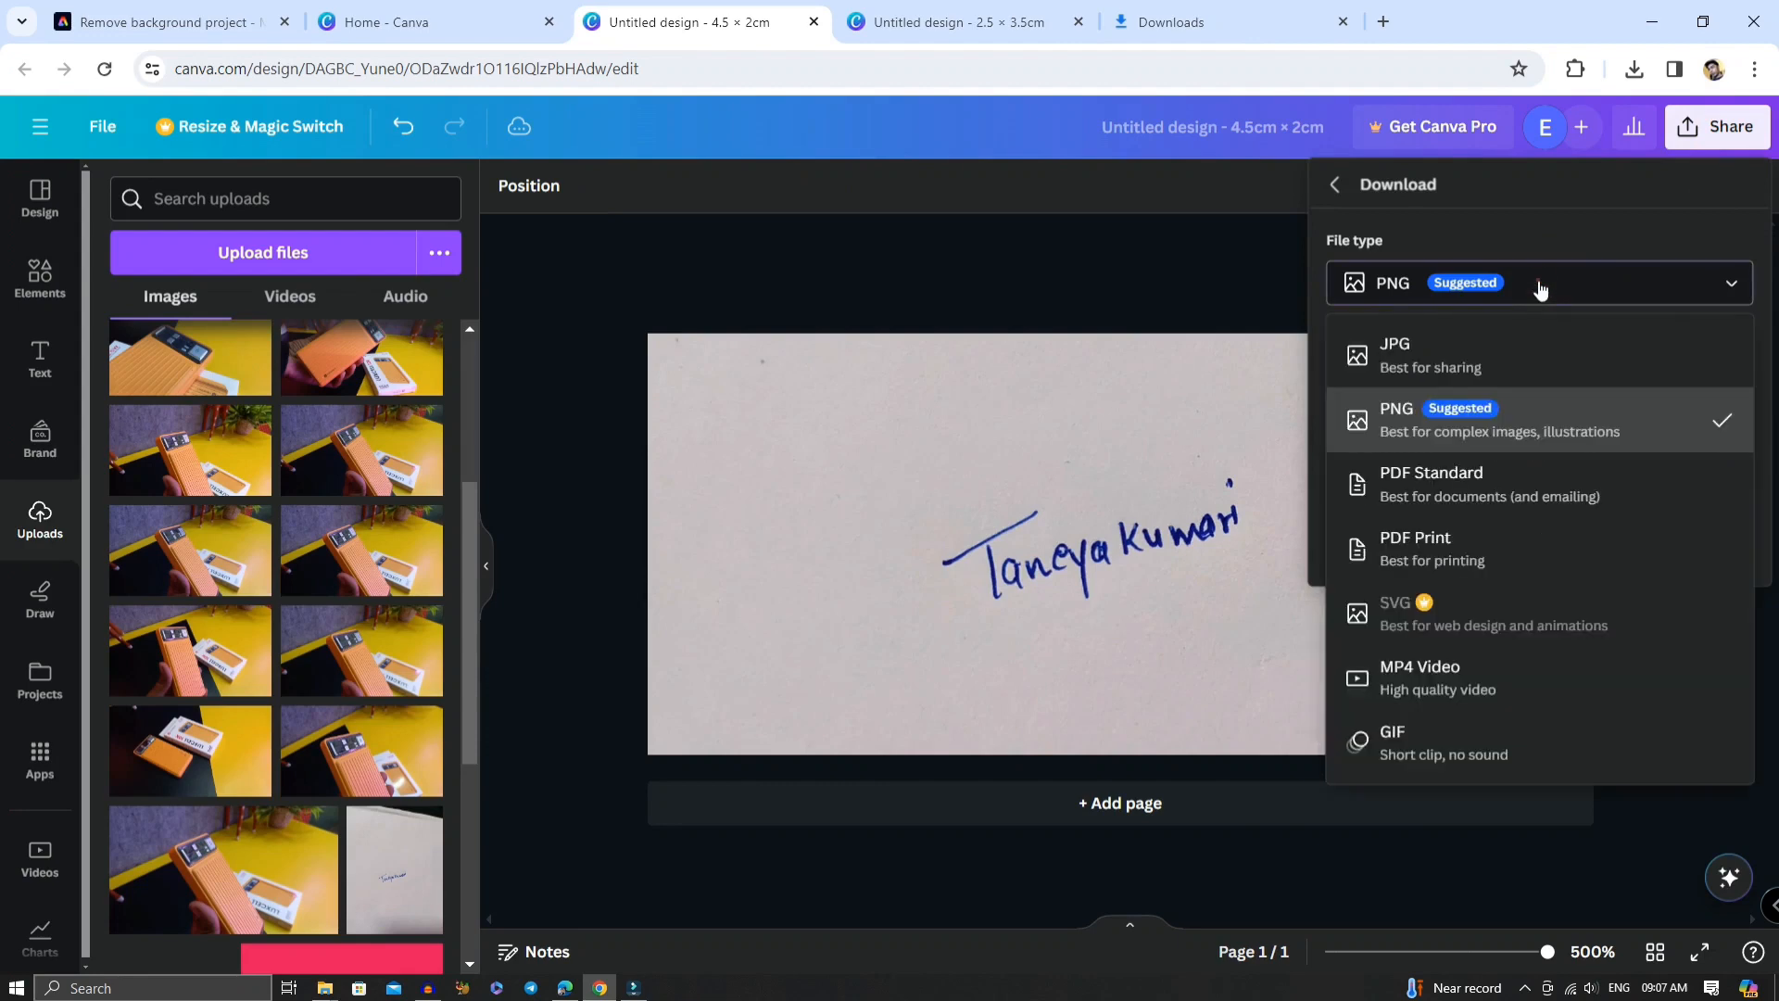
click(1505, 336)
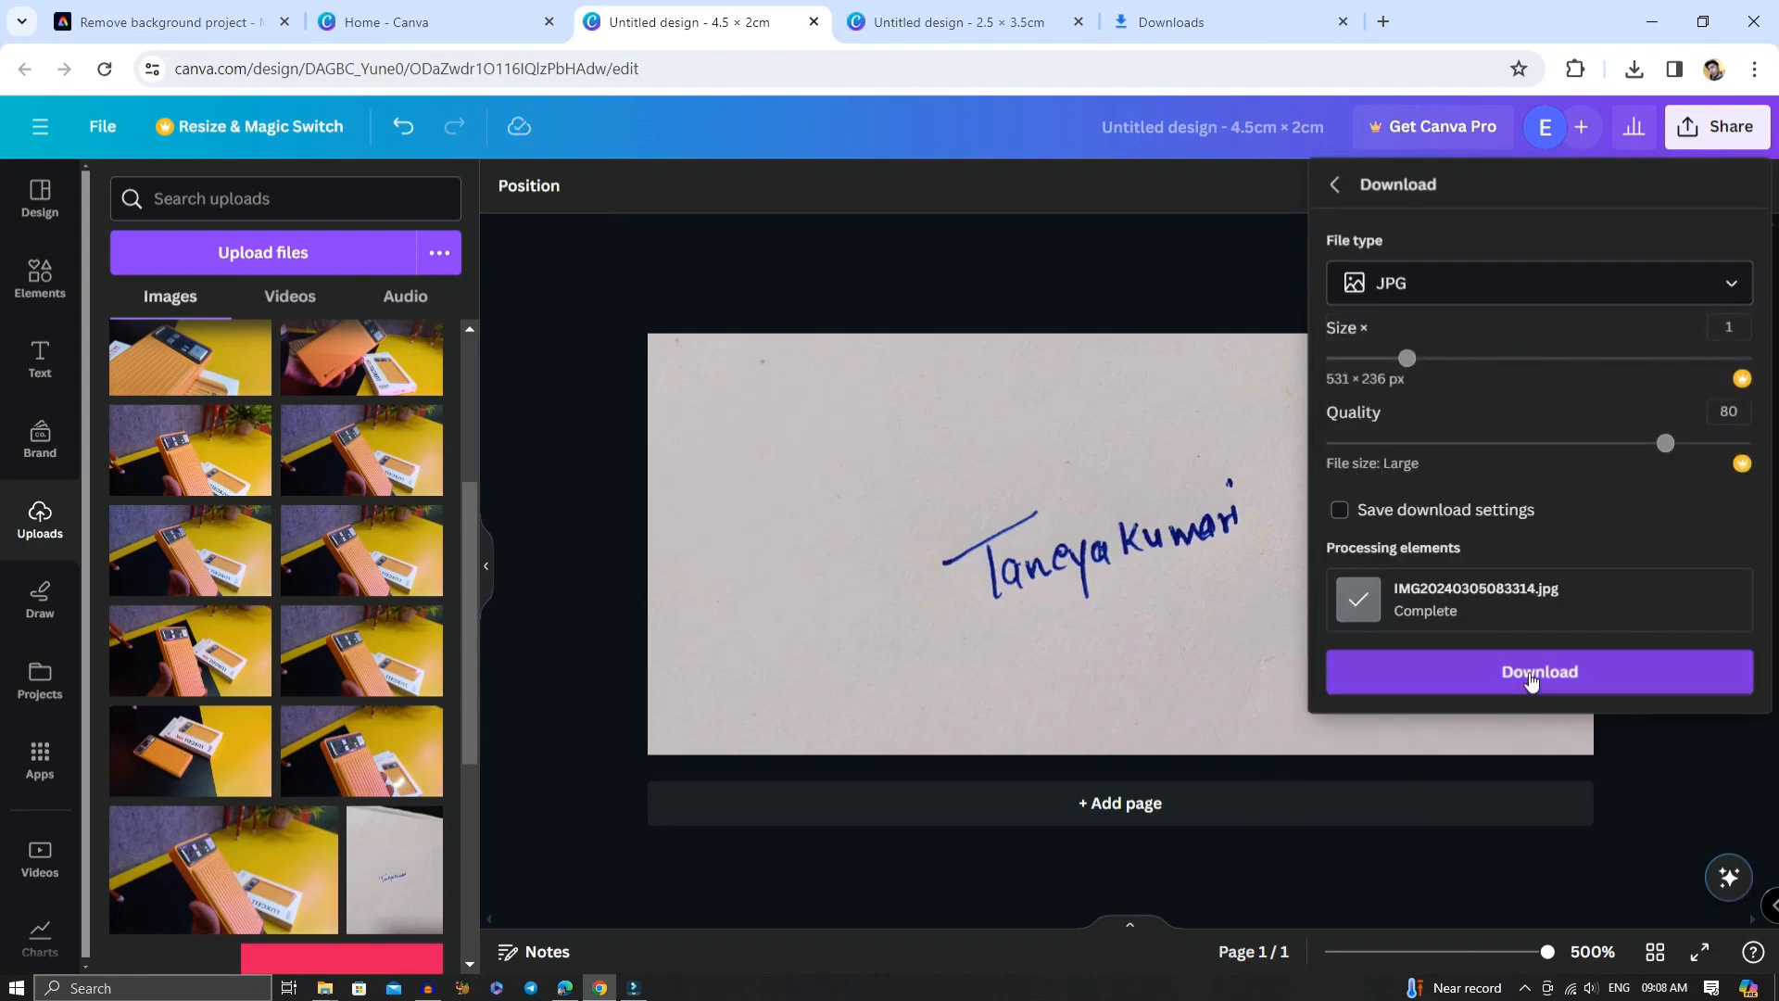
click(1531, 681)
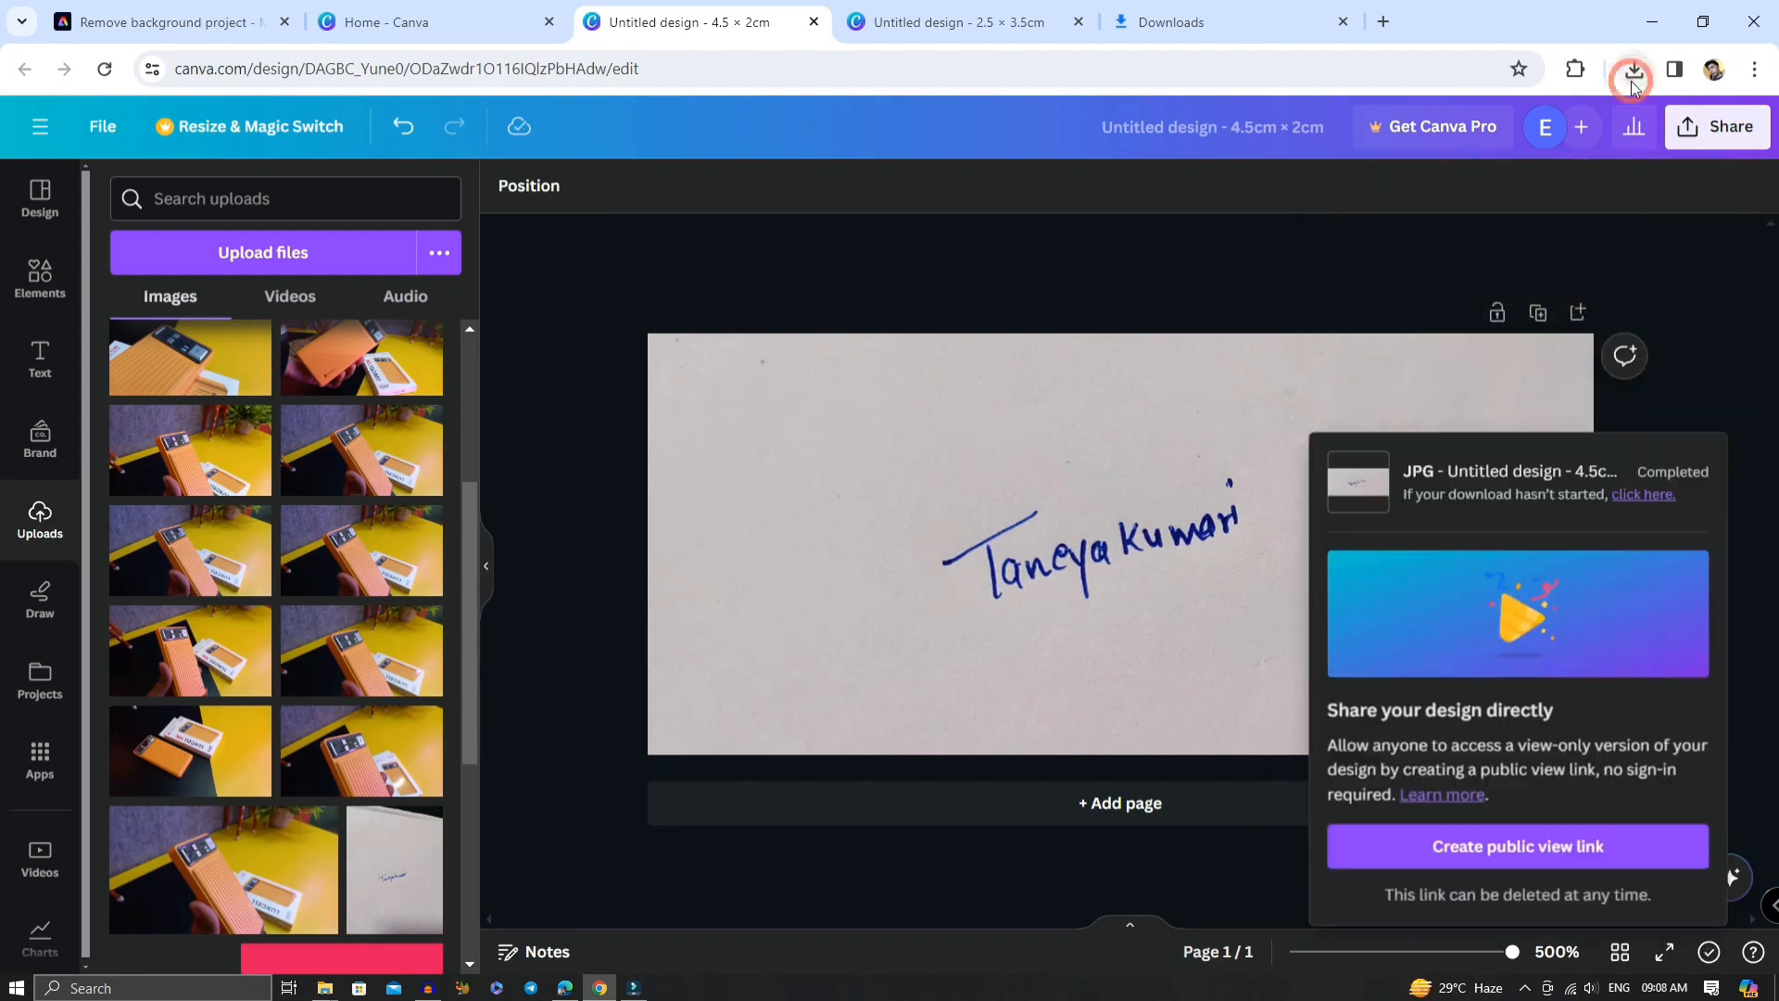
Step: Check the recent downloads in the browser's download history and the Downloads folder
click(1633, 71)
scroll(1423, 436, down, 2)
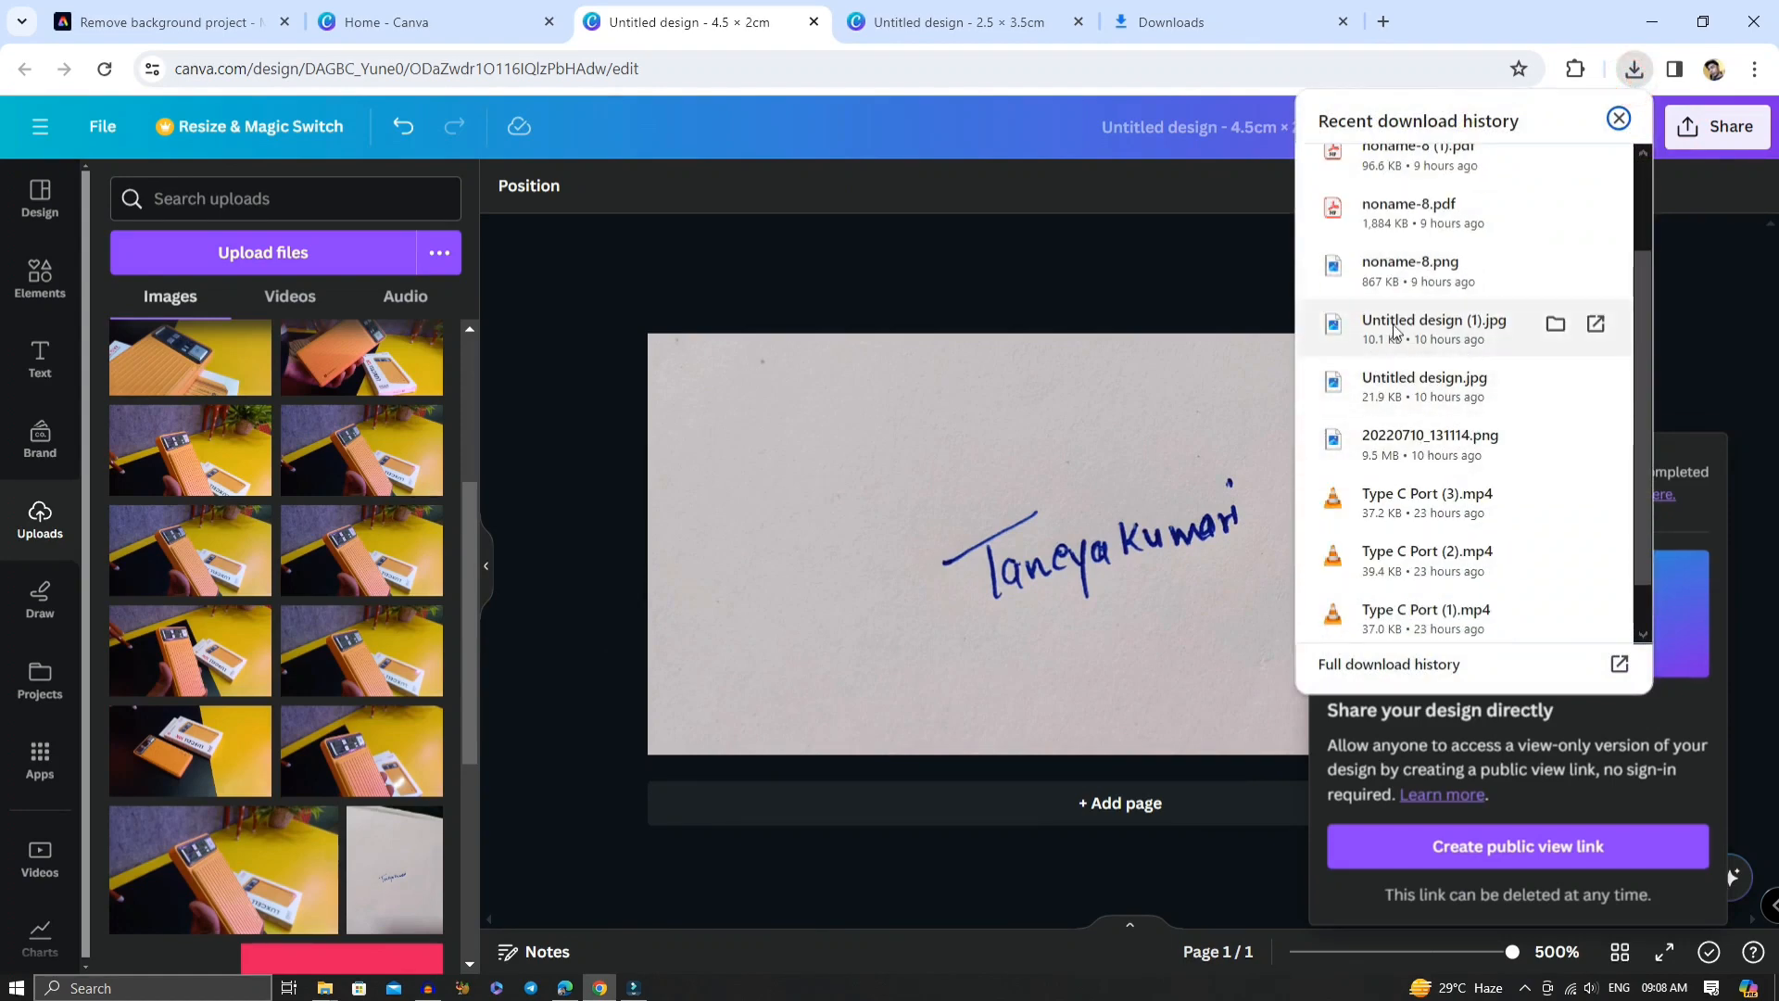
click(562, 322)
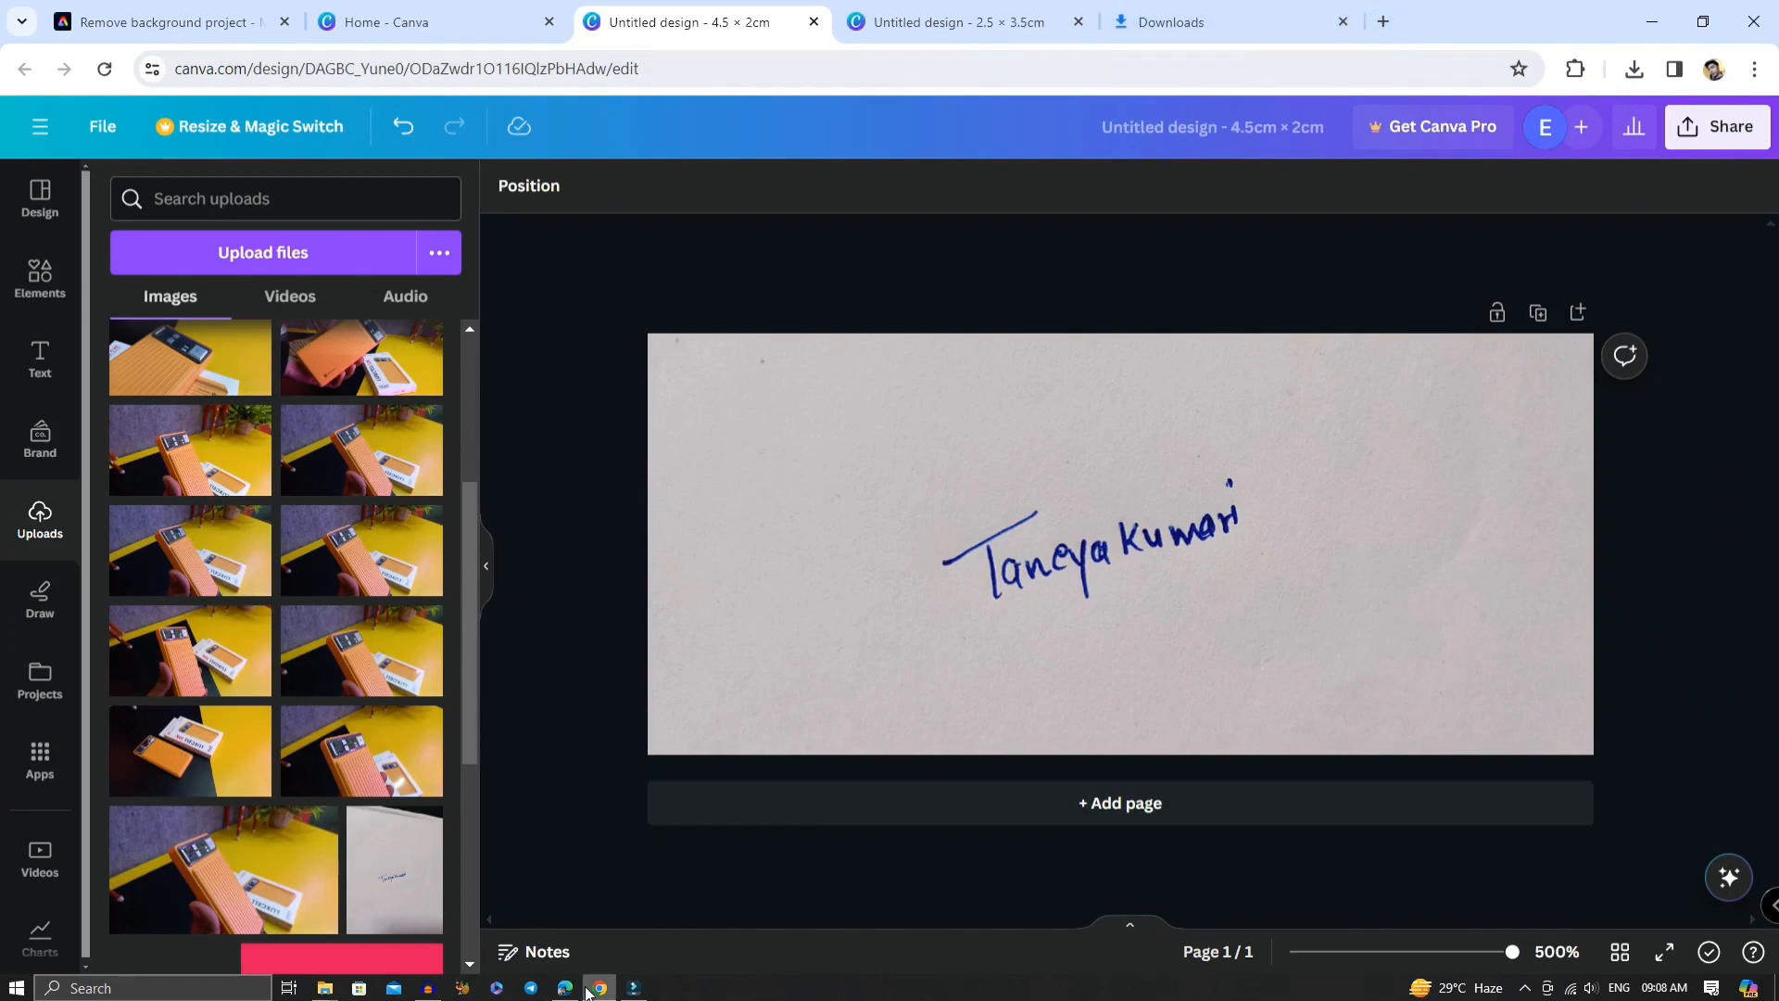
click(326, 989)
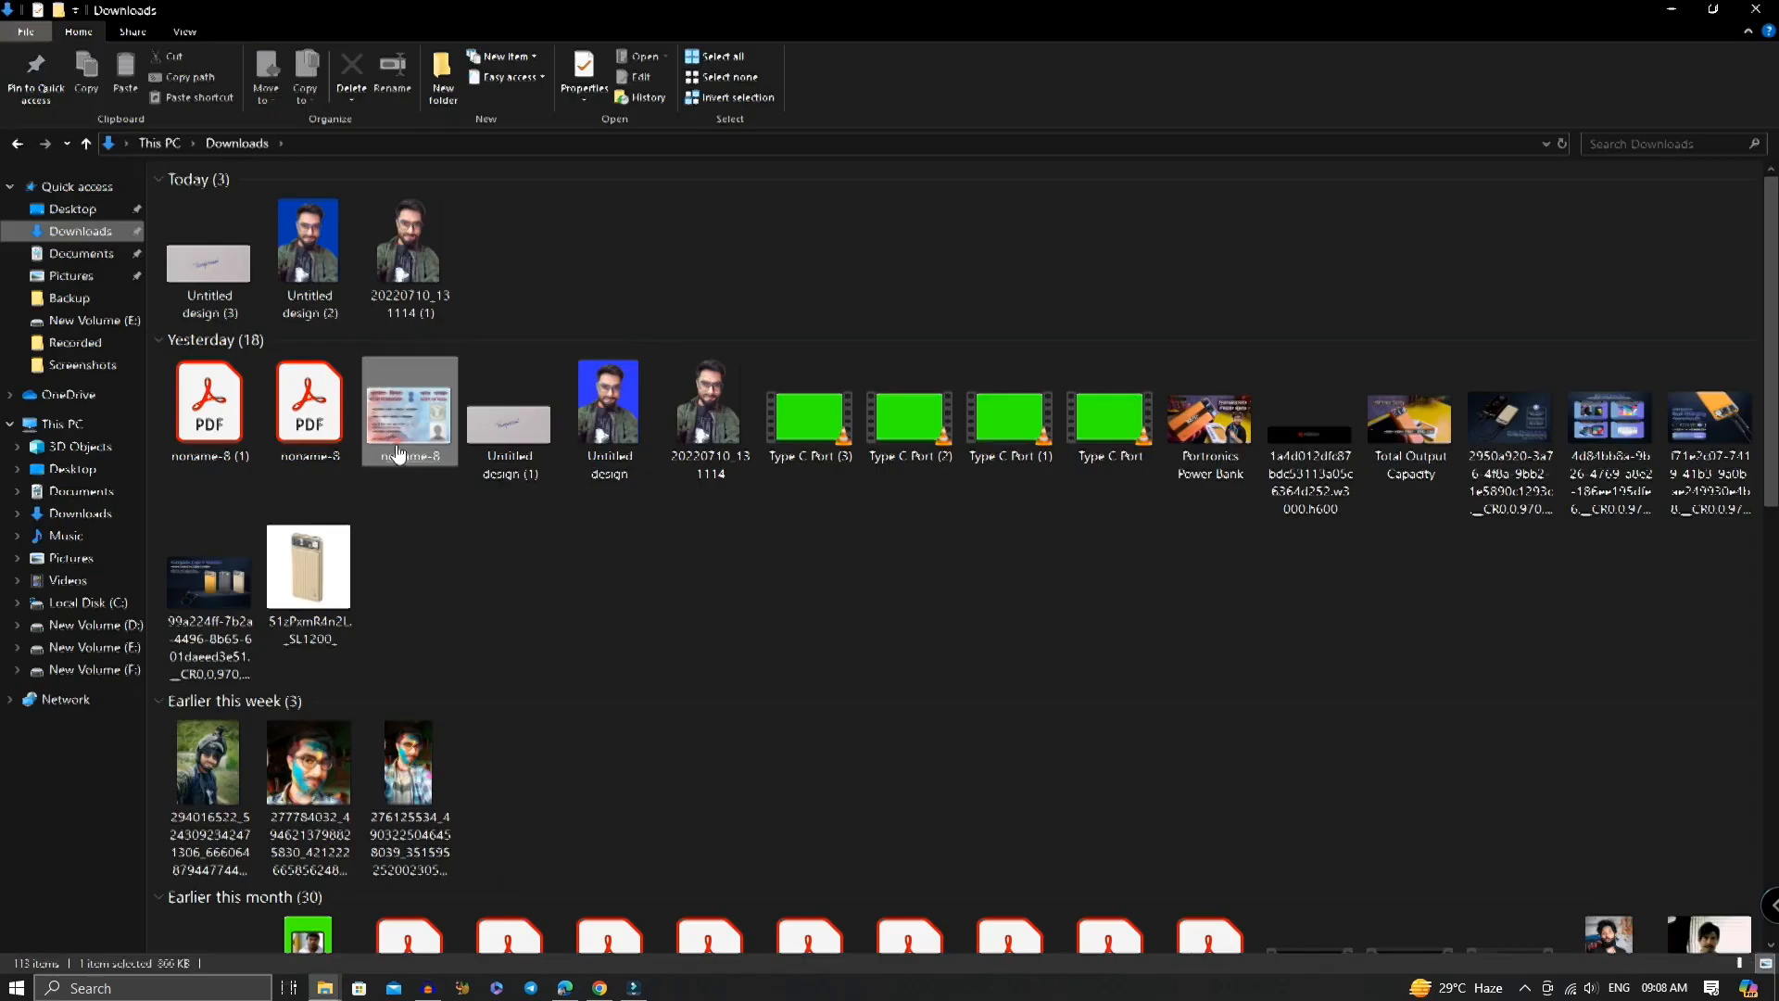
key(Return)
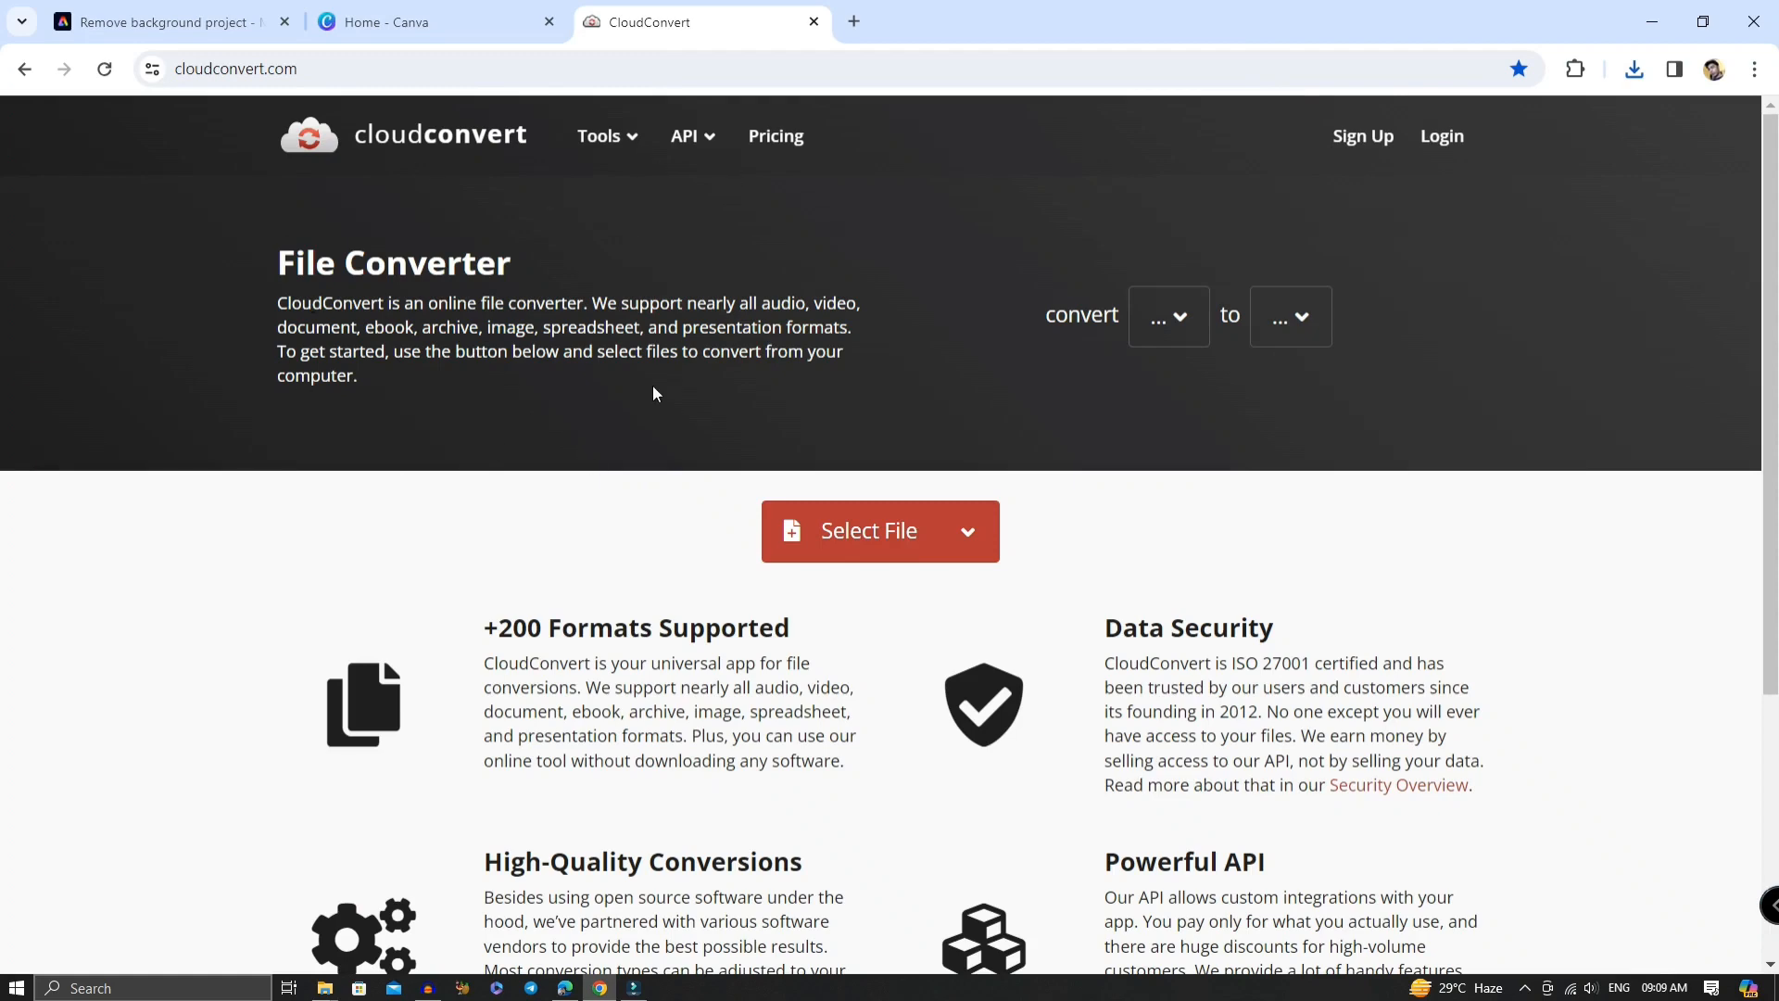
Step: Upload noname-8.png to CloudConvert and convert it to PDF
click(863, 542)
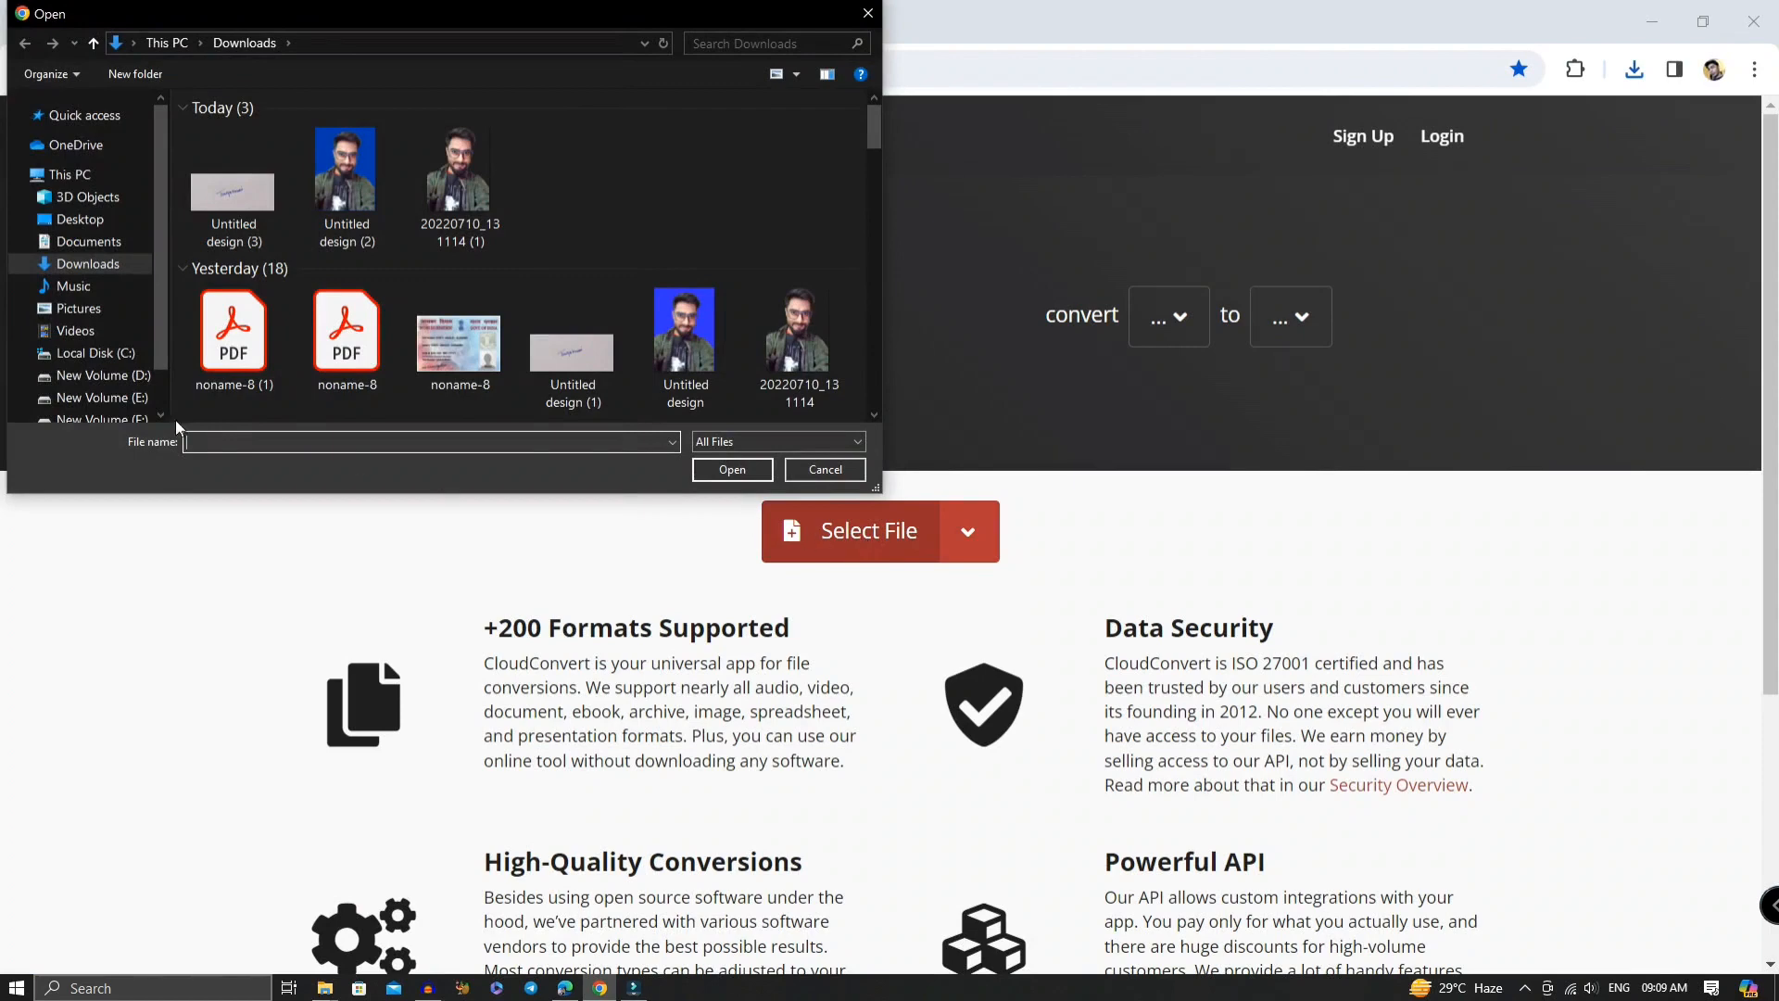
scroll(148, 408, up, 3)
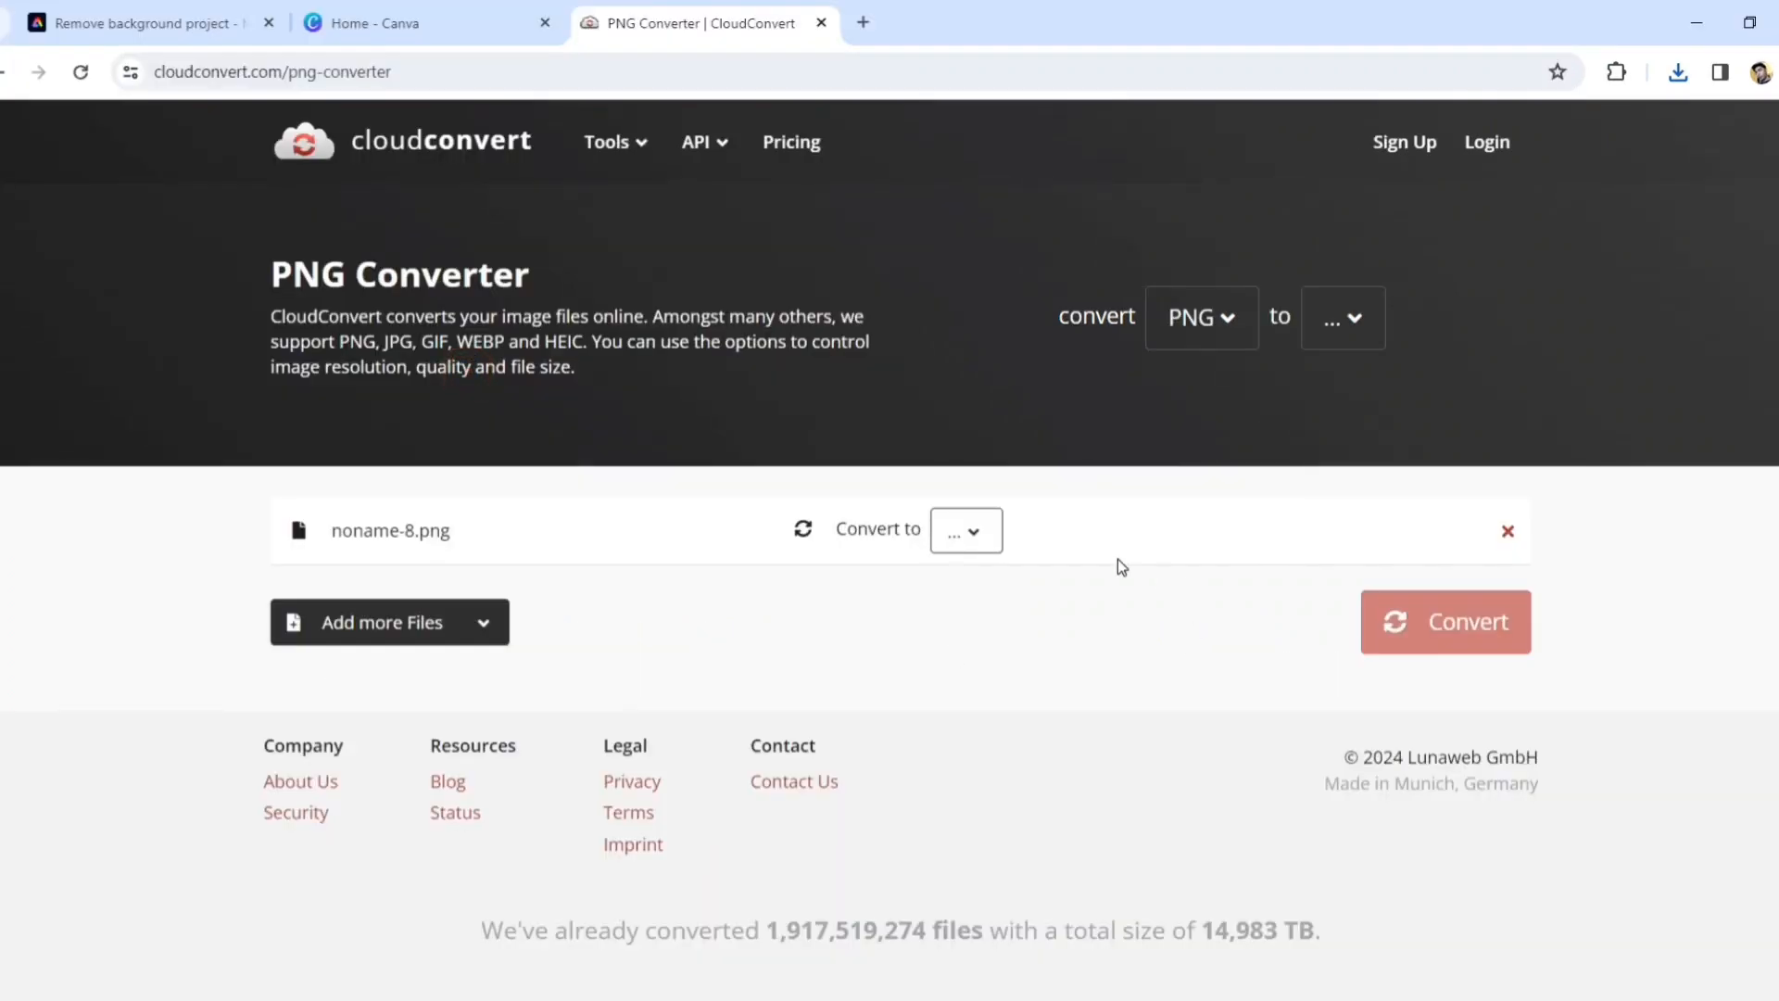
click(1353, 318)
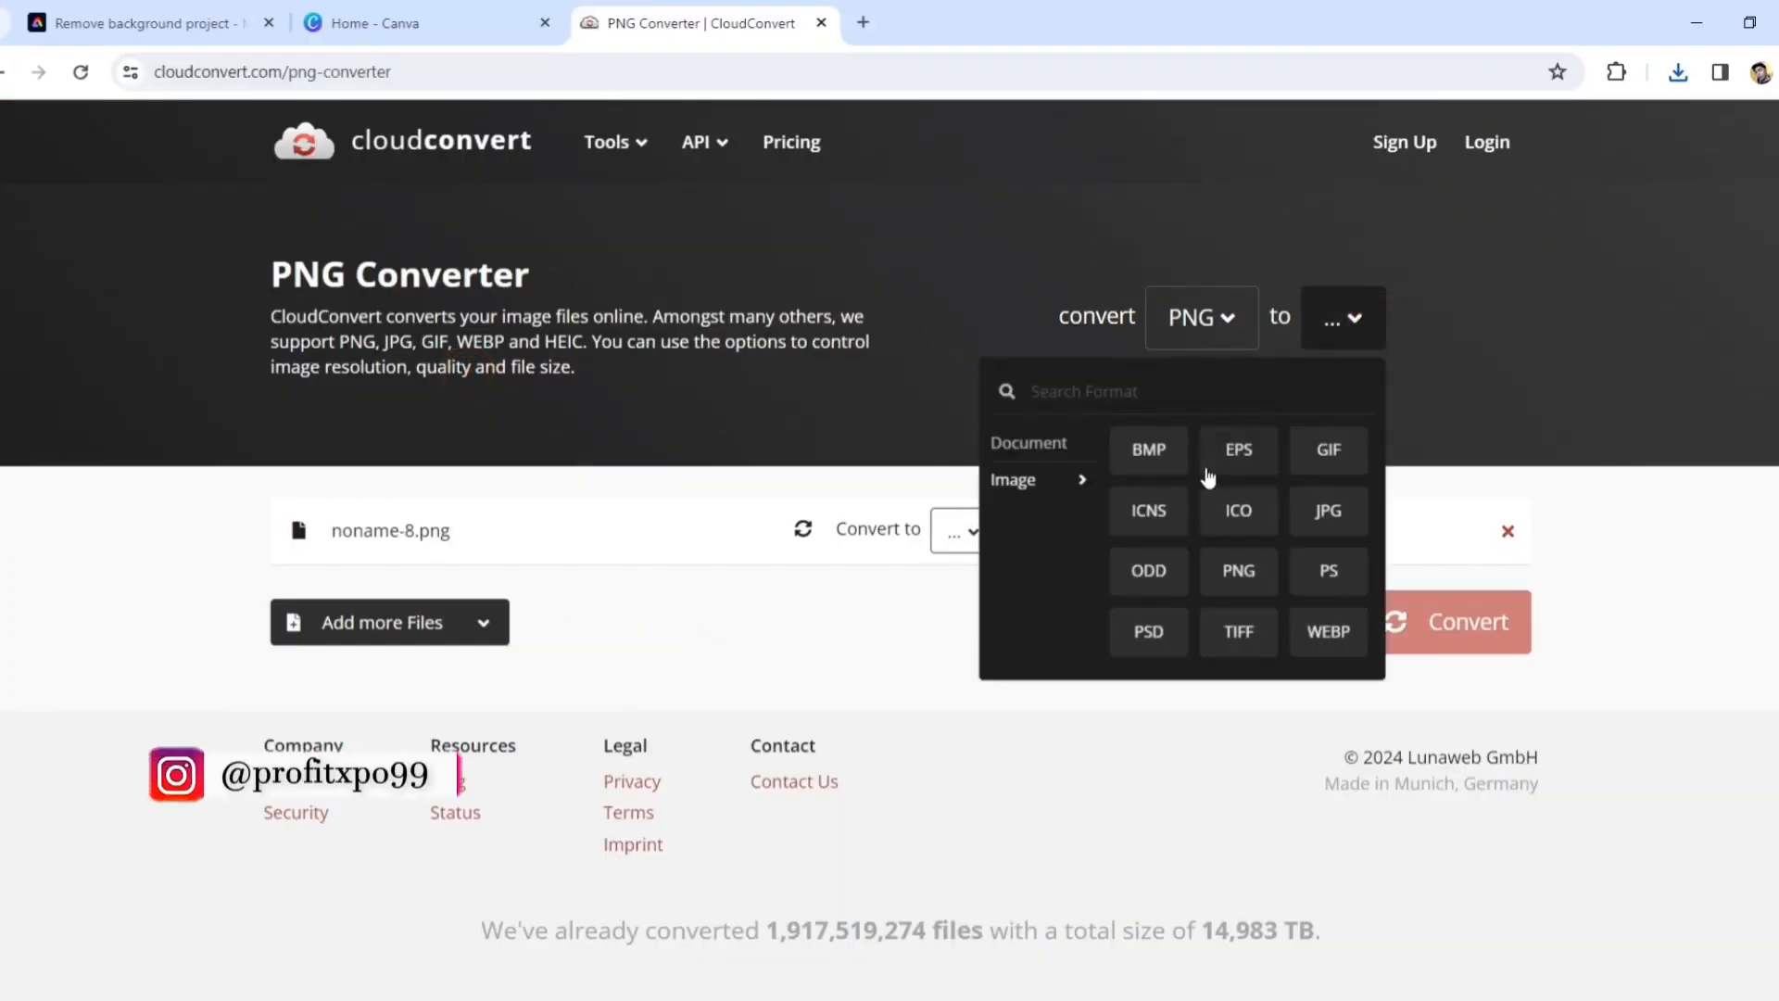
mouse_move(1041, 443)
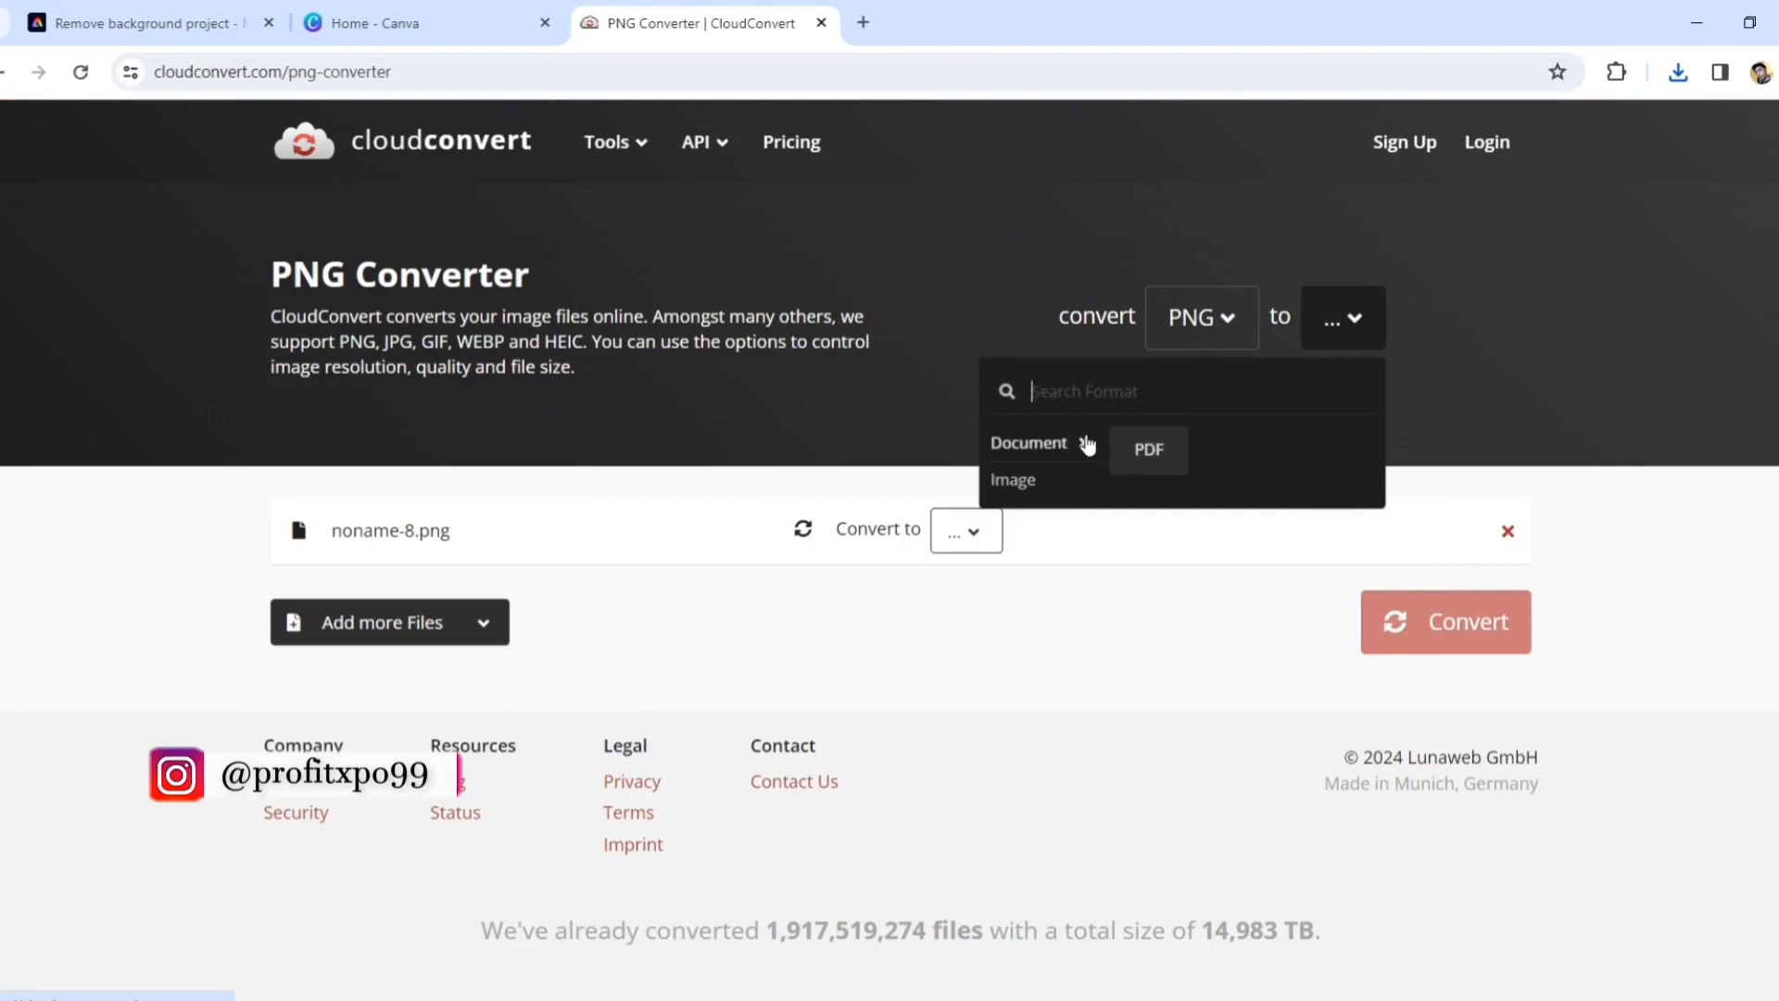
click(1150, 454)
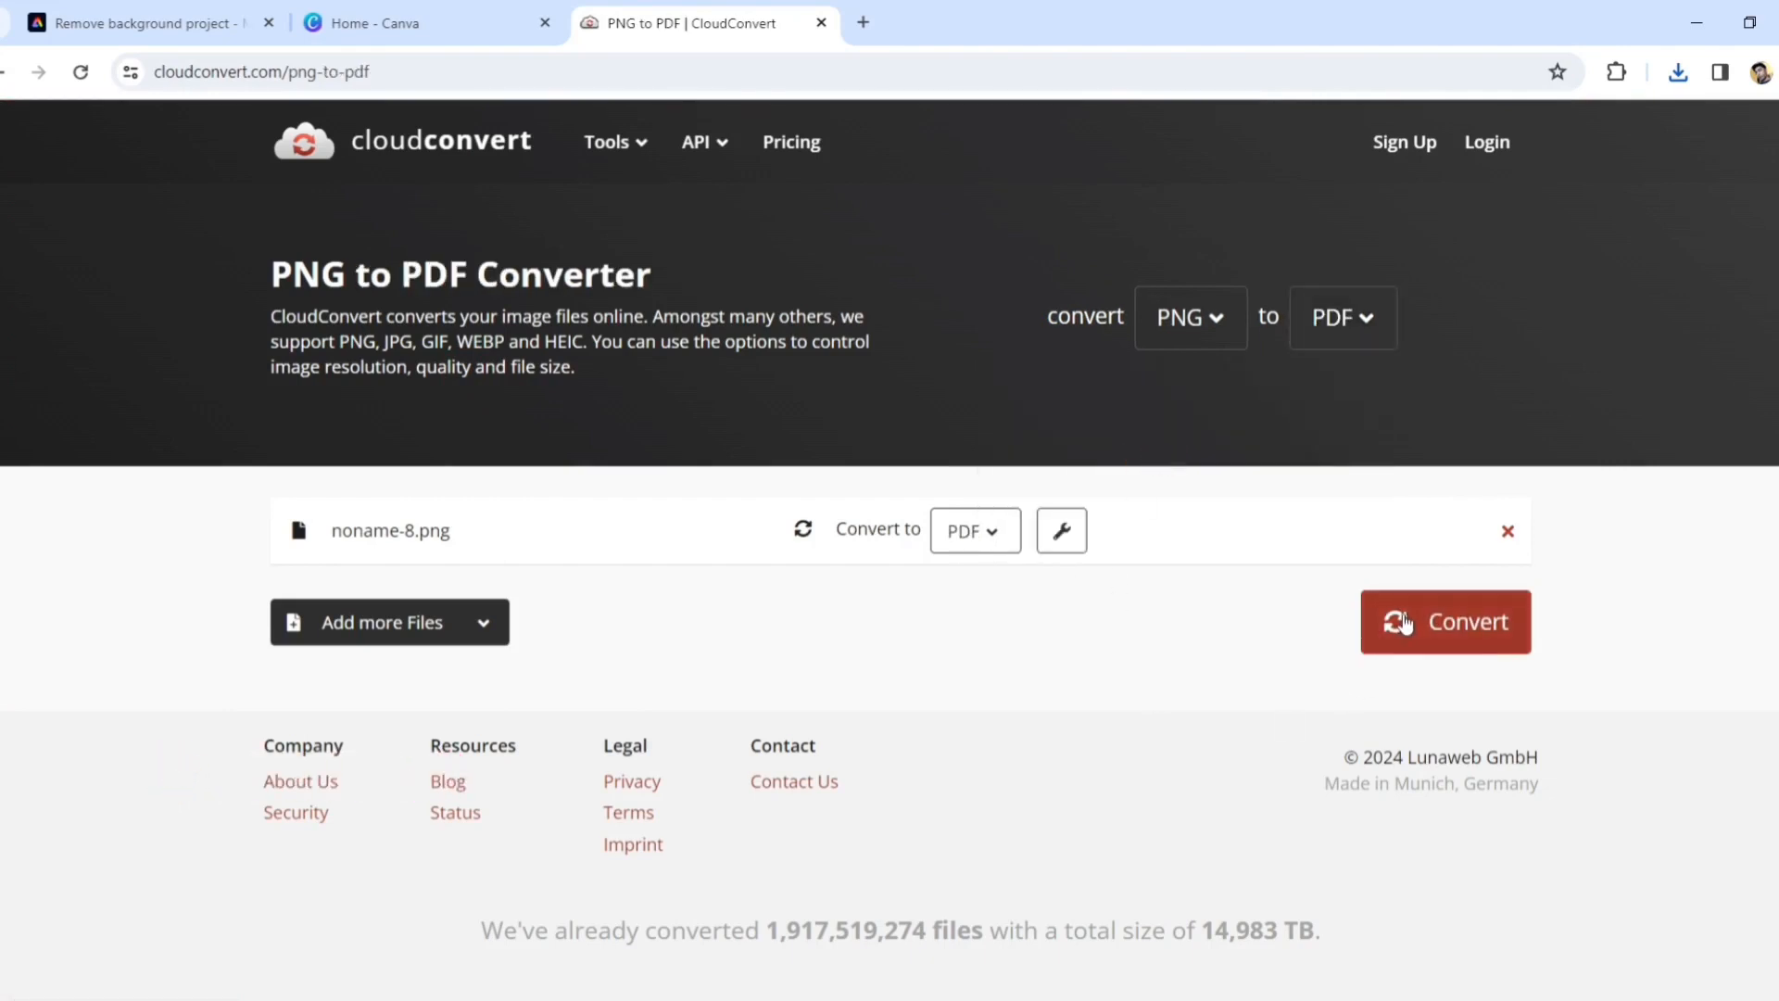
click(1445, 637)
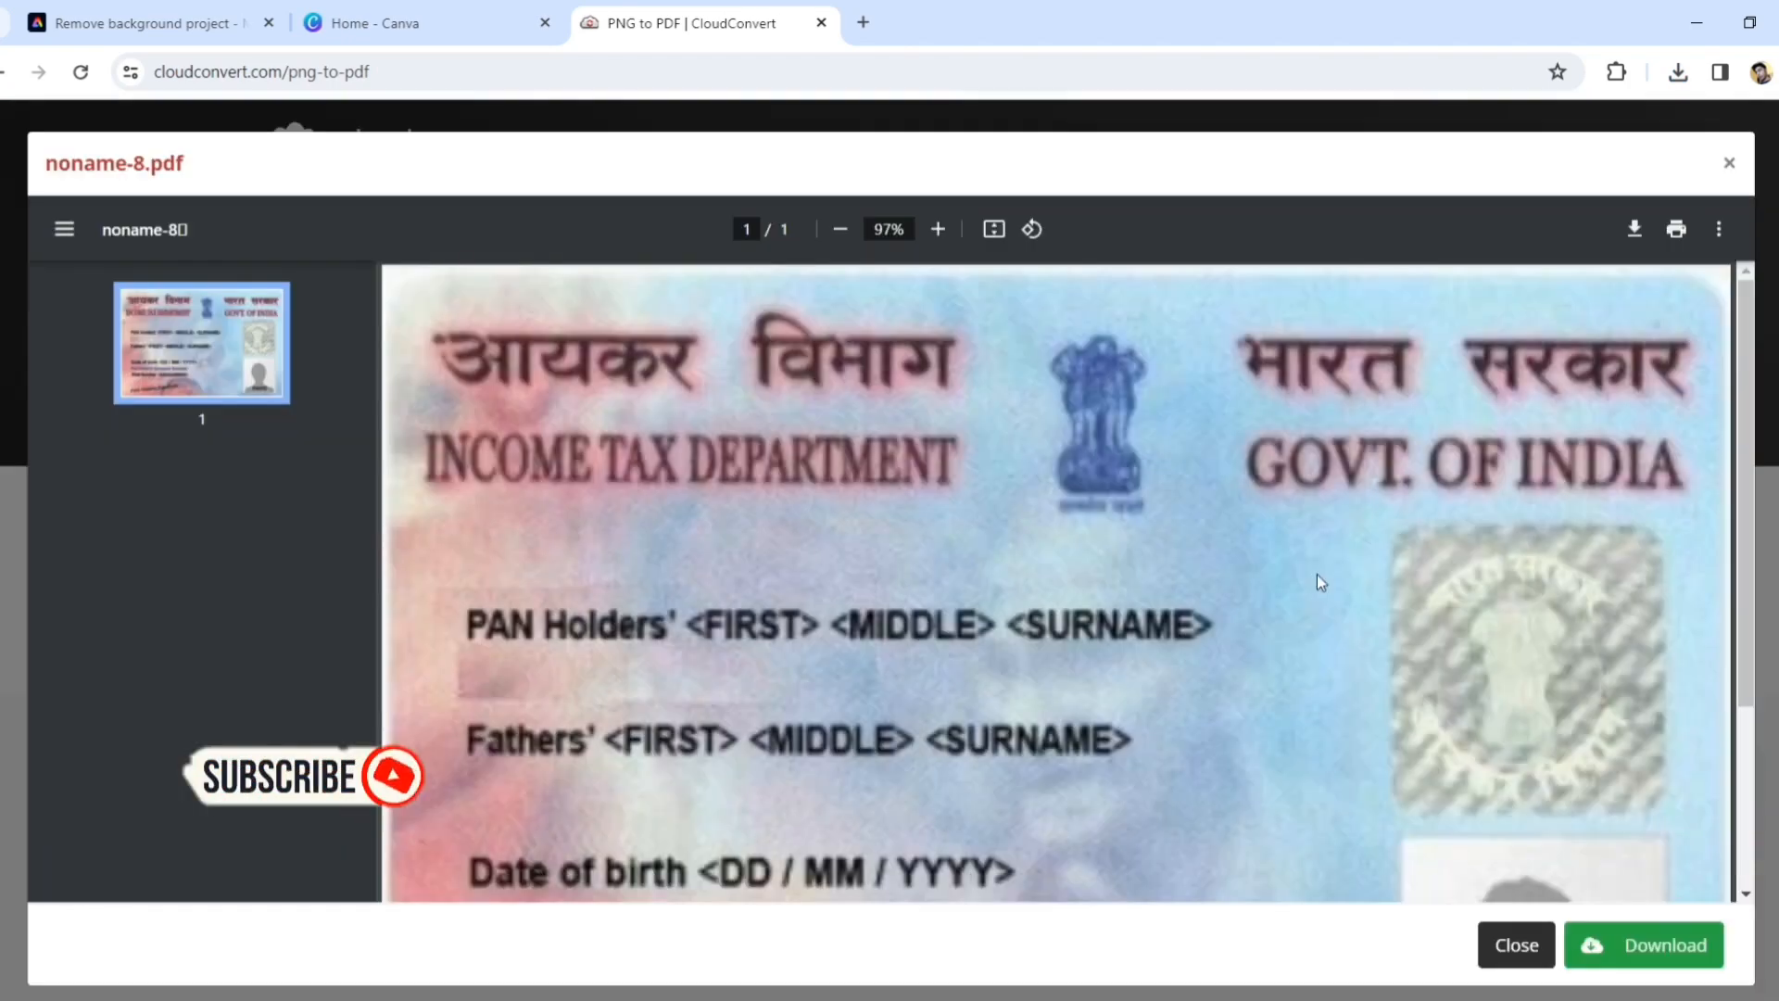
Step: Download the converted noname-8.pdf file
scroll(1140, 617, down, 3)
scroll(1140, 617, up, 3)
scroll(1140, 617, down, 3)
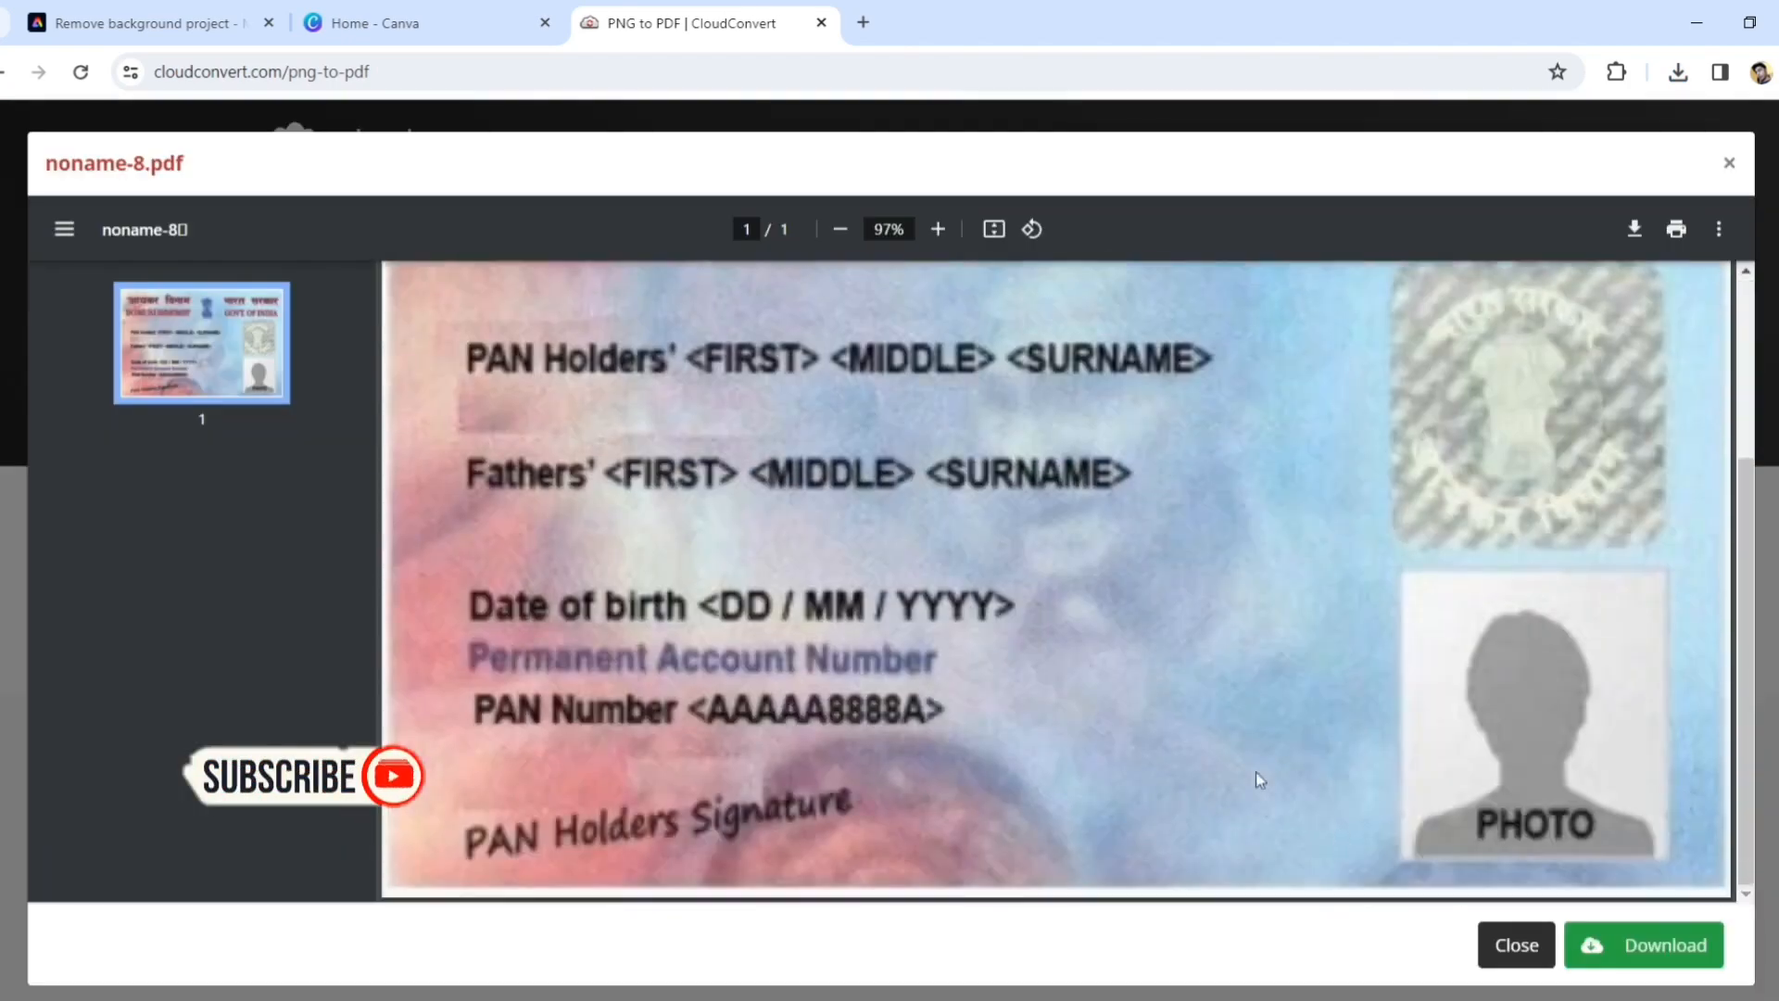
click(1616, 943)
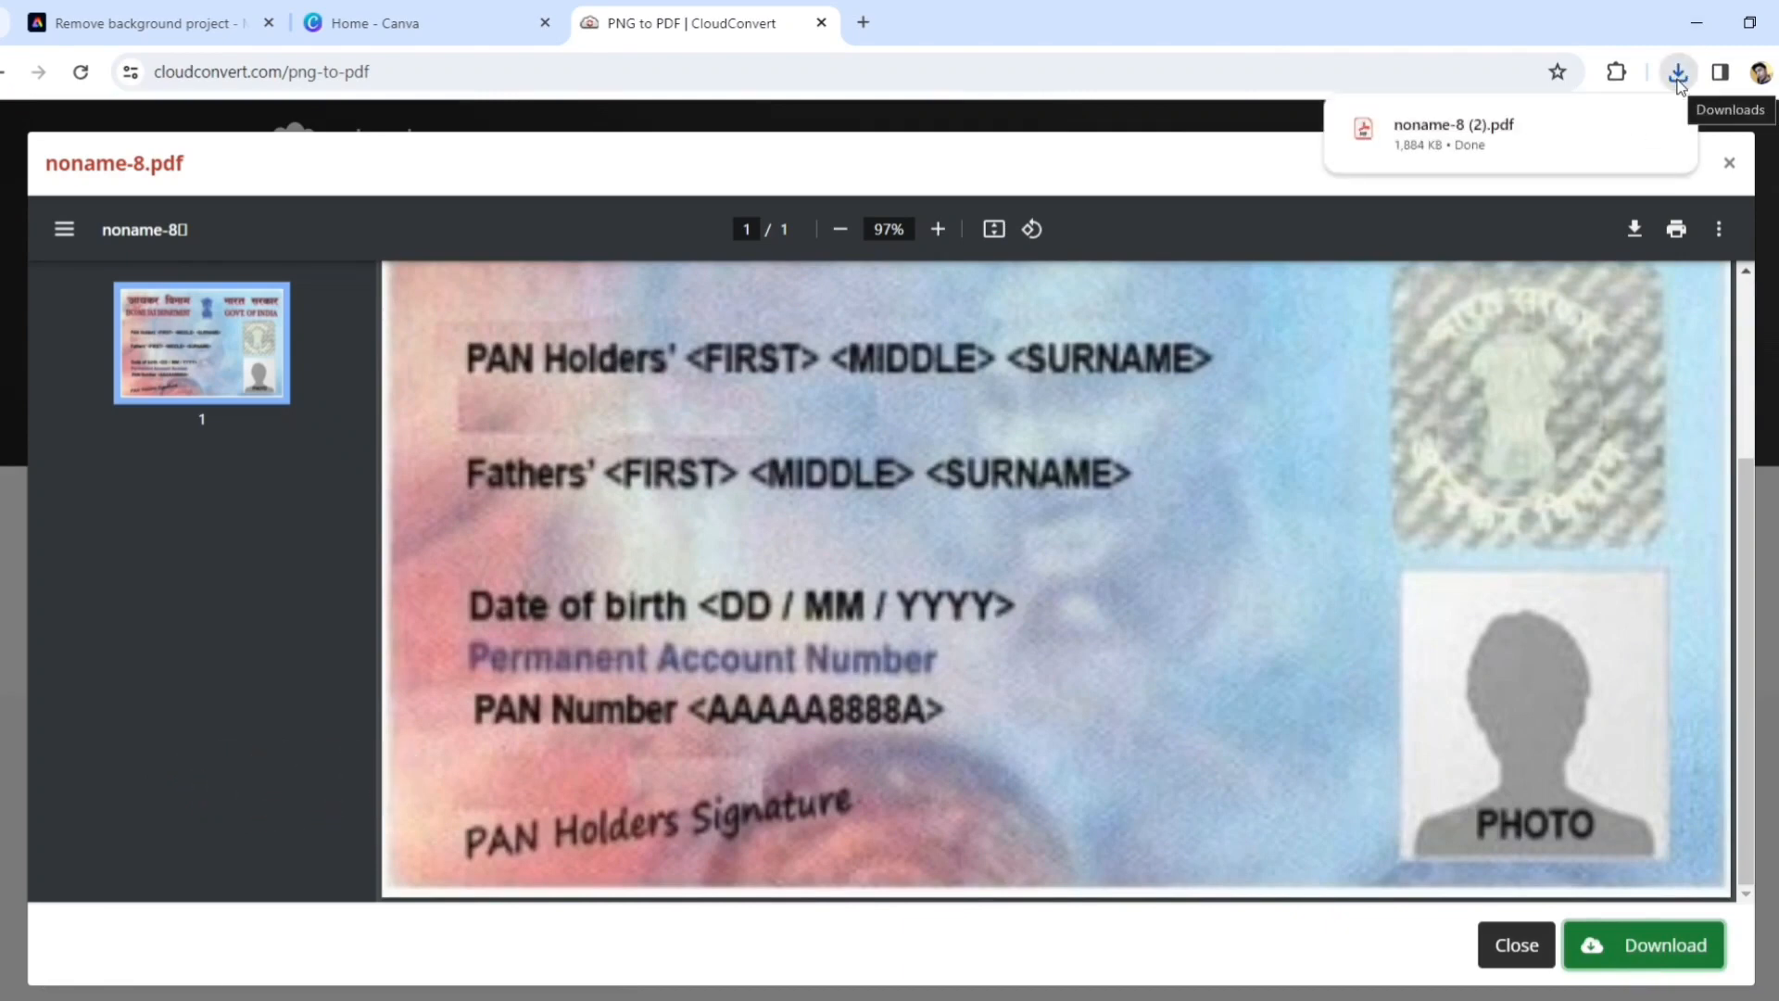
mouse_move(1441, 155)
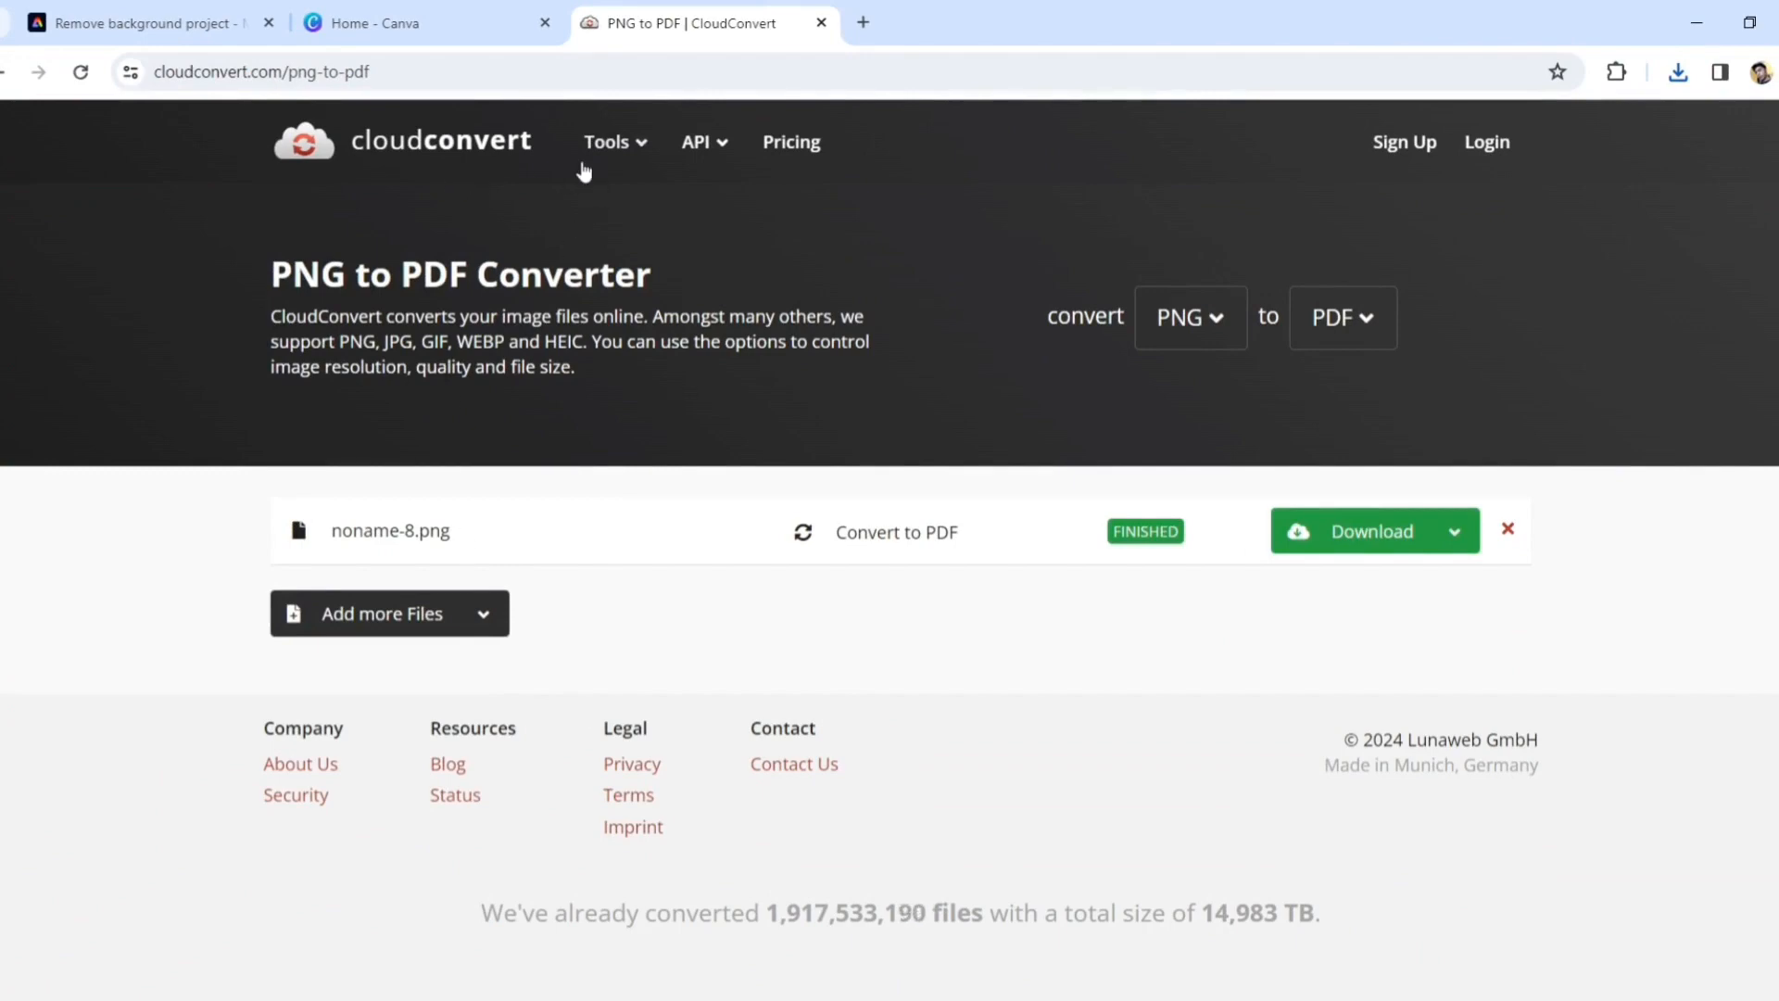
Step: Compress noname-8 (2).pdf with the Compress PDF tool, download the result and close the preview
click(638, 147)
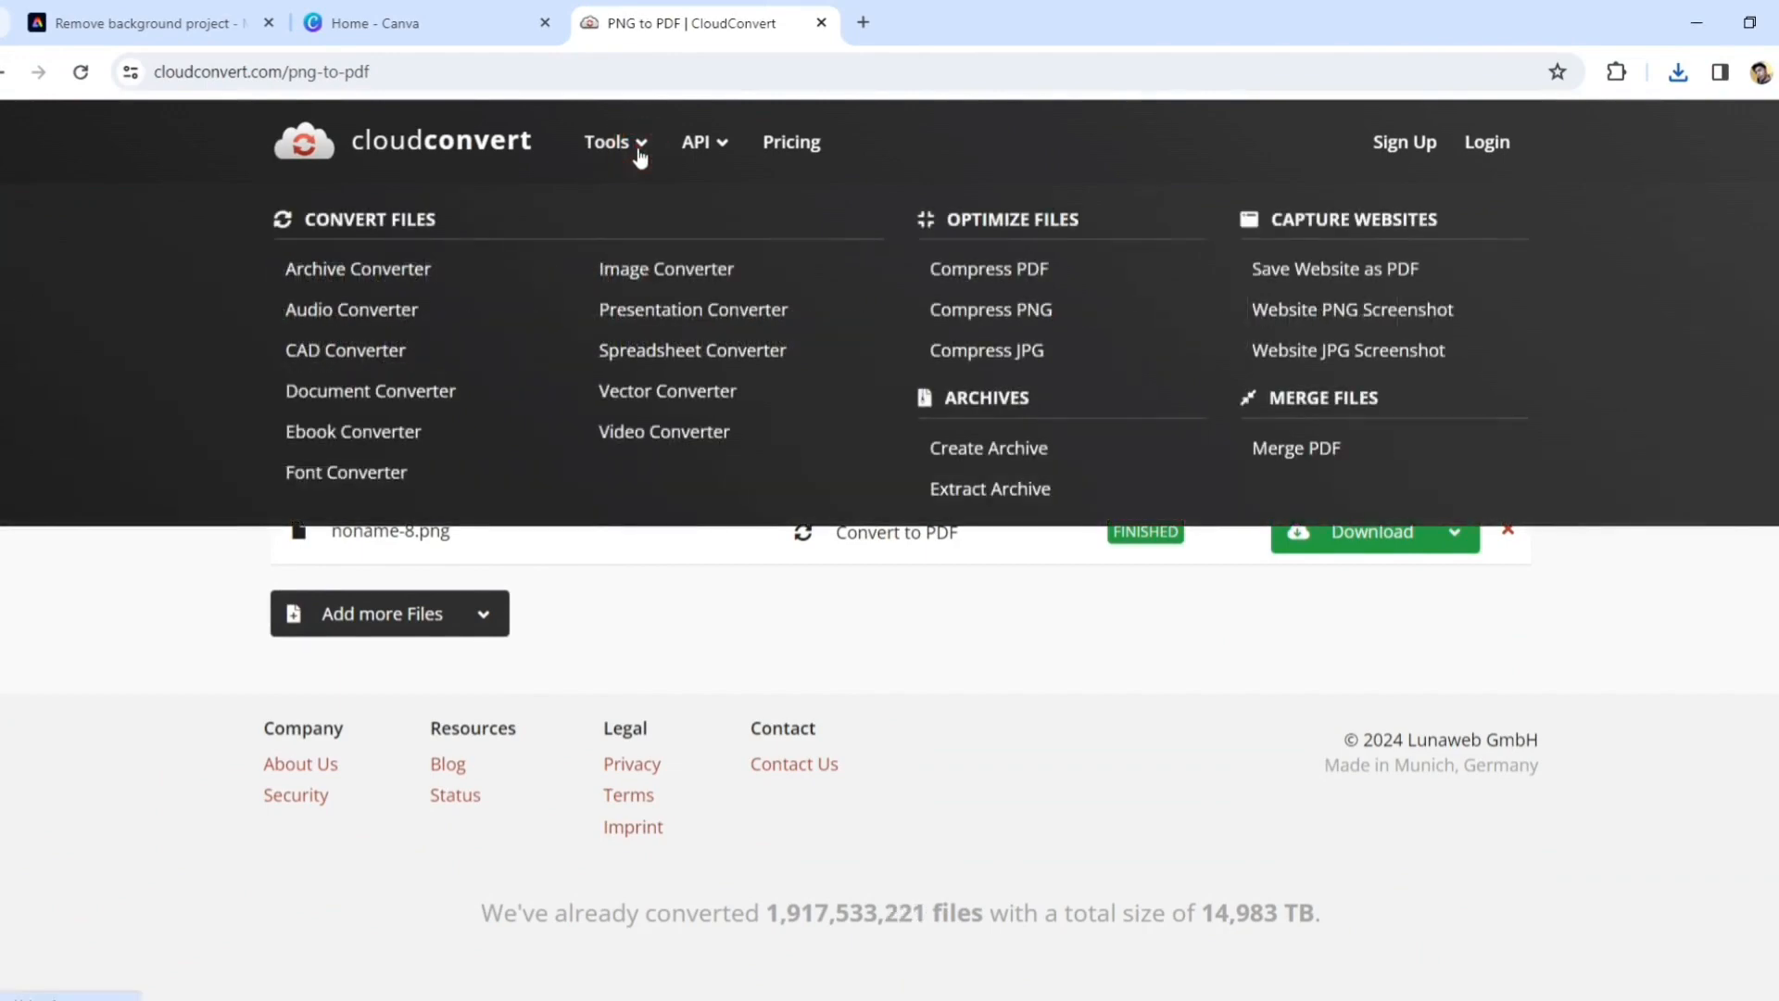
click(989, 270)
click(816, 551)
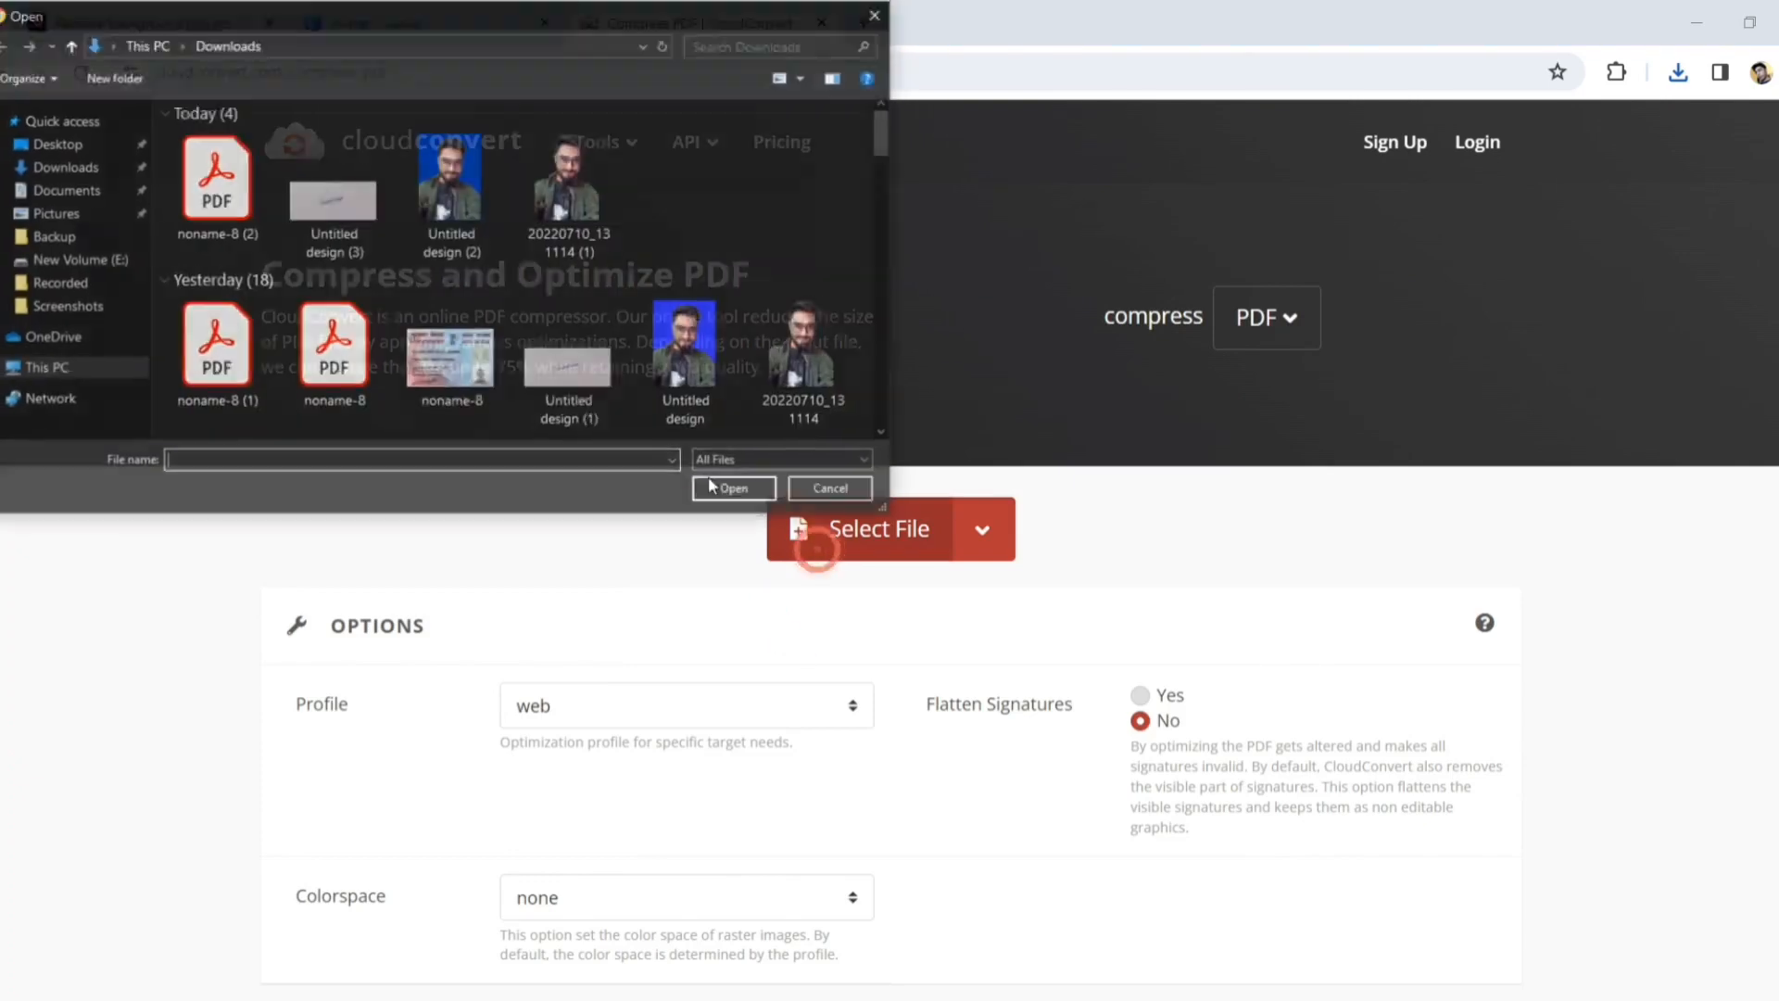
double_click(216, 181)
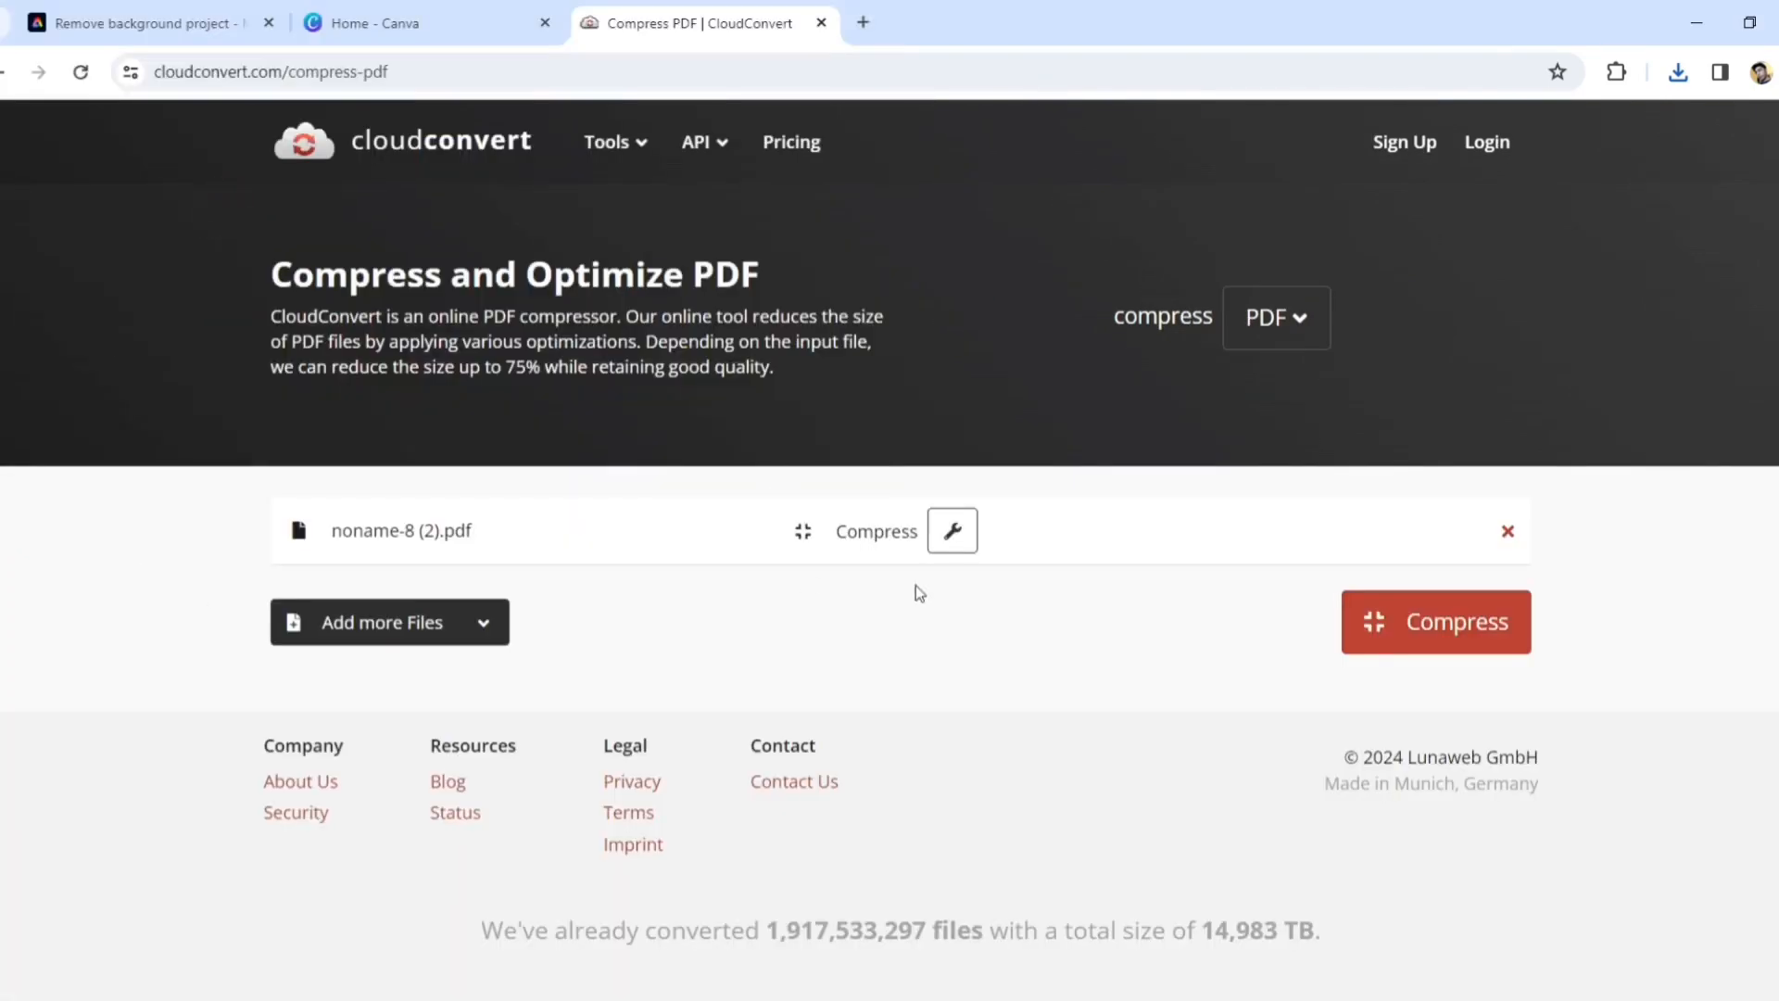
click(1394, 640)
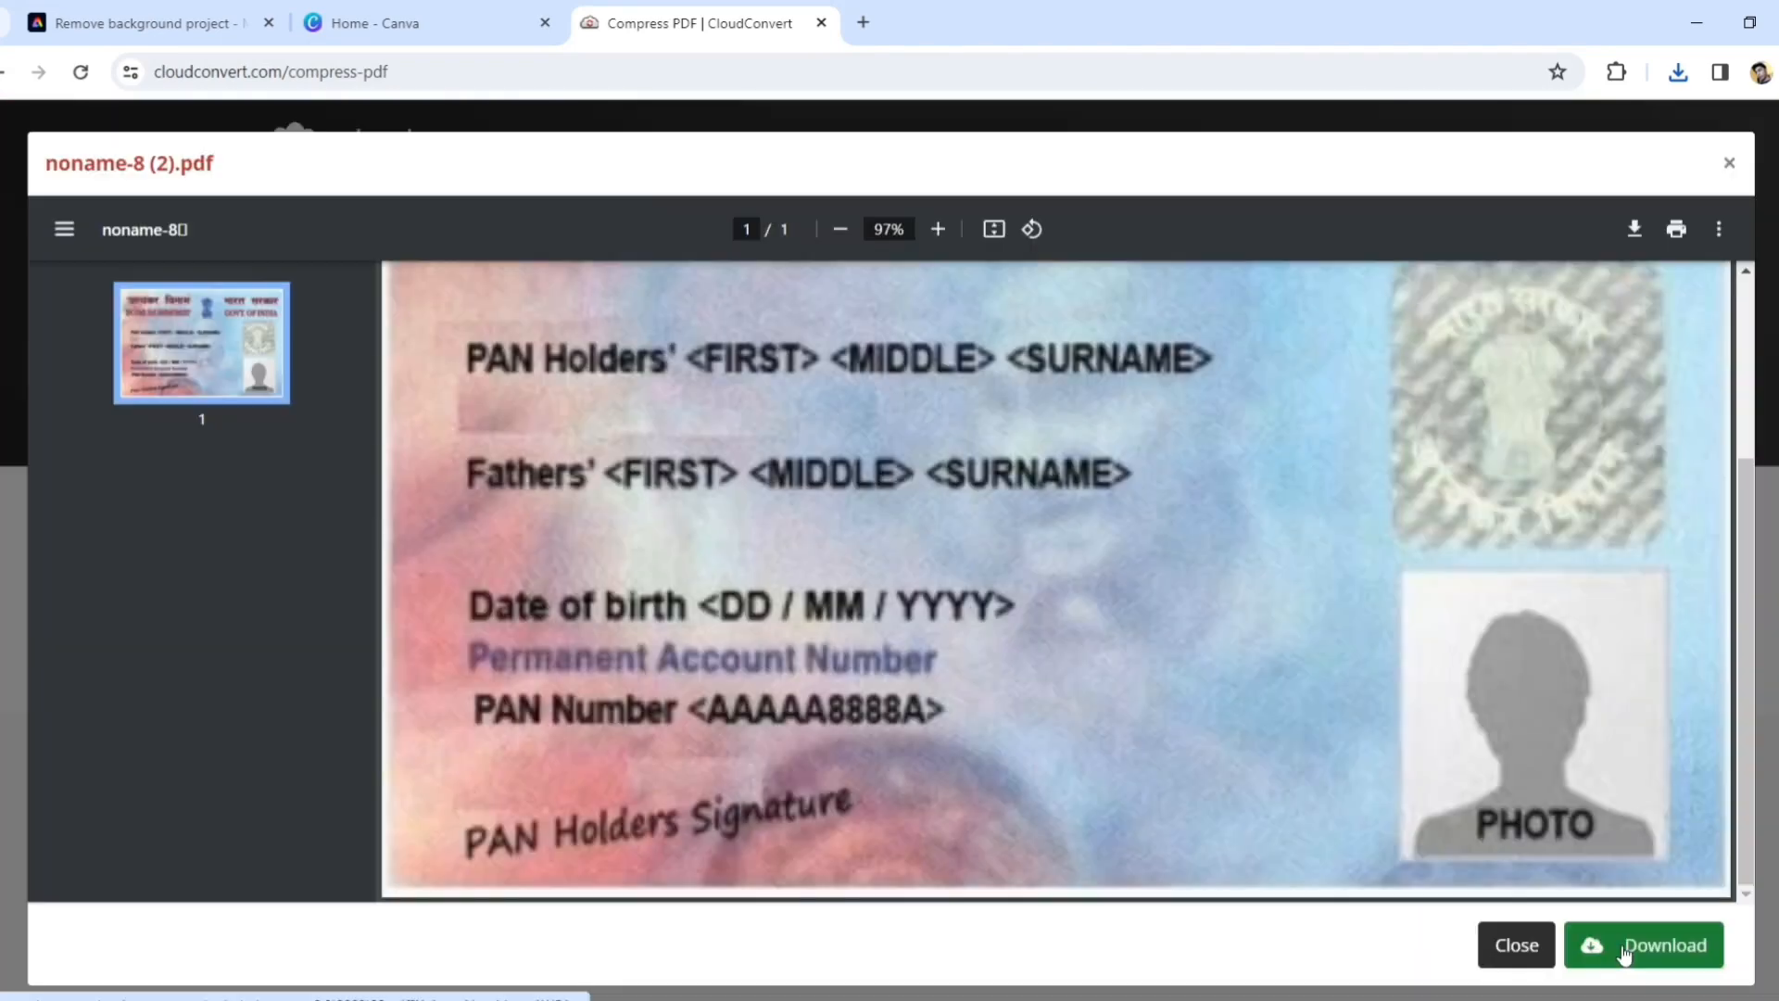
click(1629, 950)
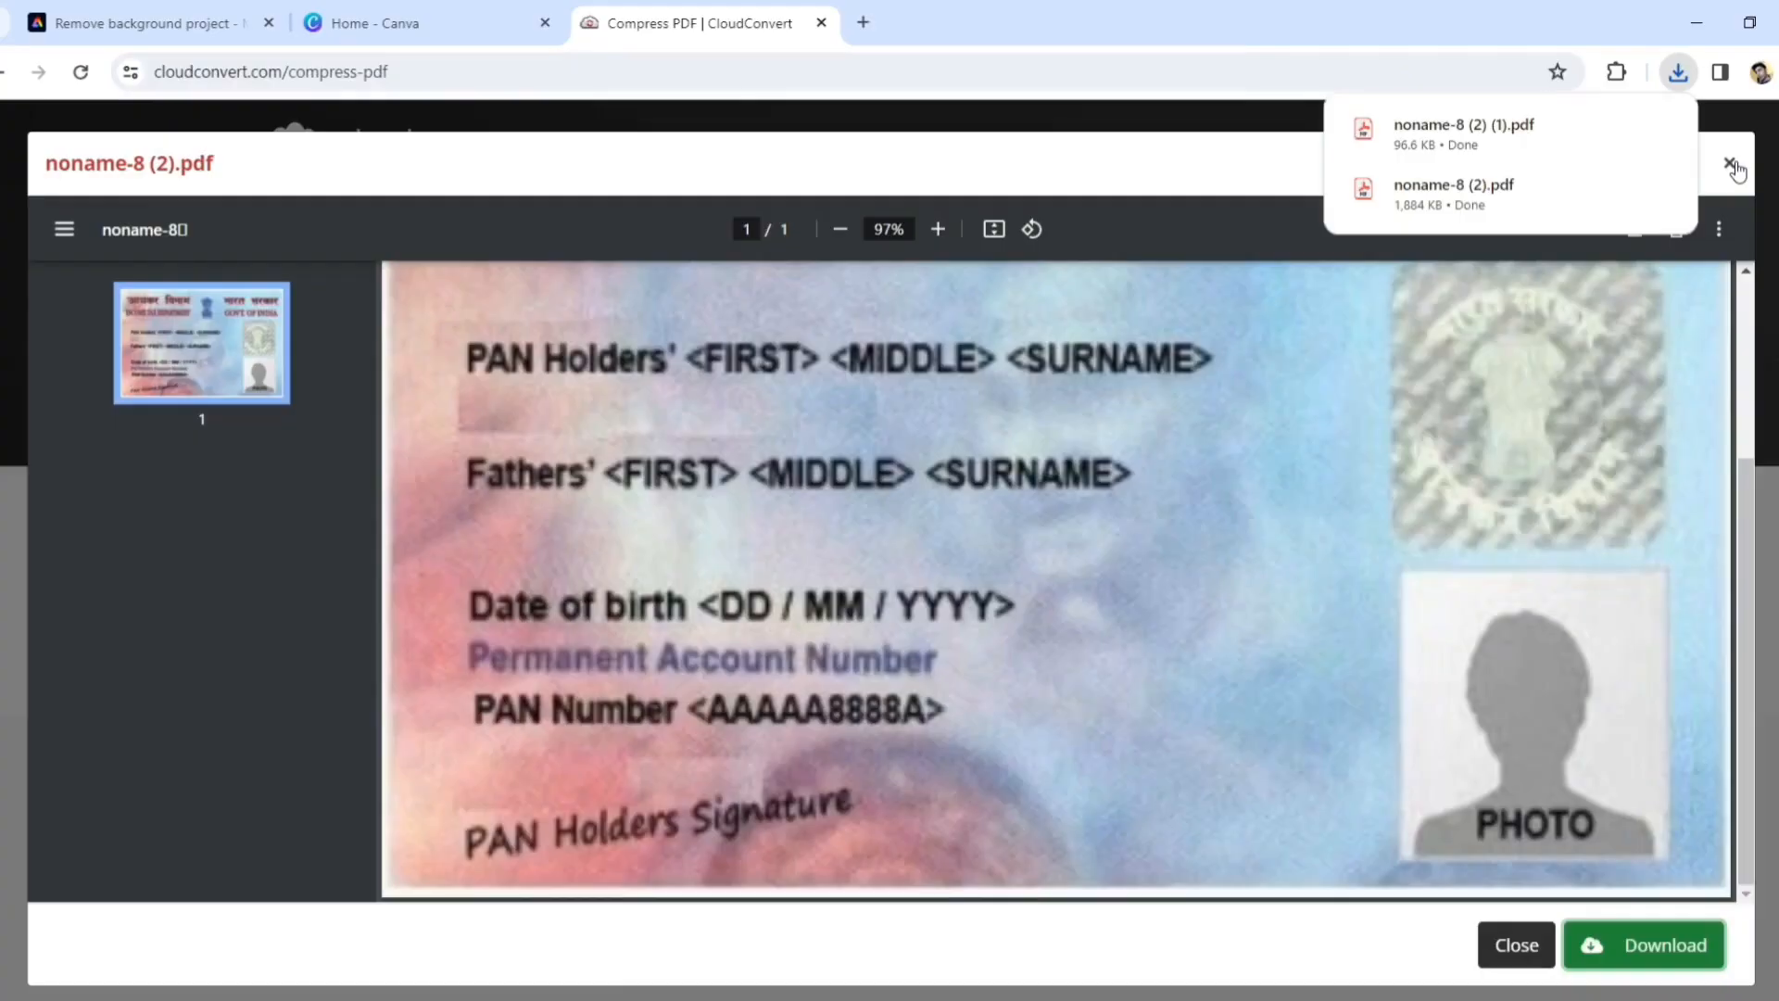
click(1705, 195)
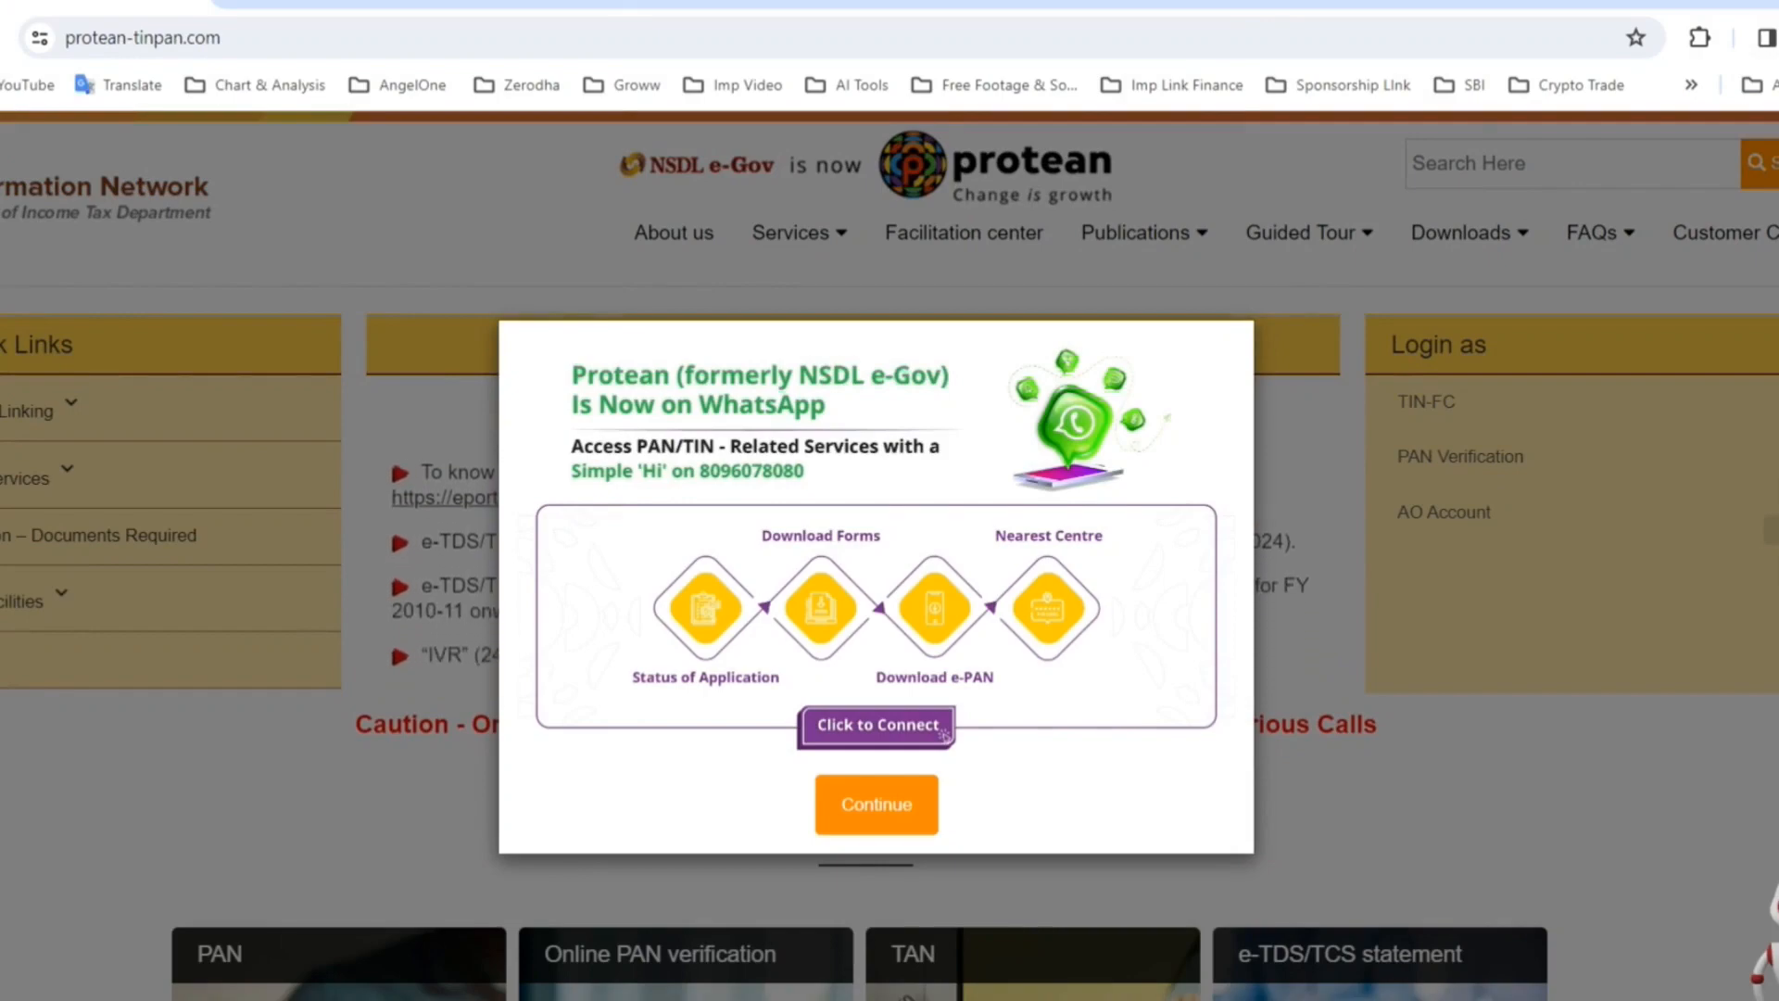
Step: Open the Online PAN application page from the Online PAN Services quick links
click(998, 760)
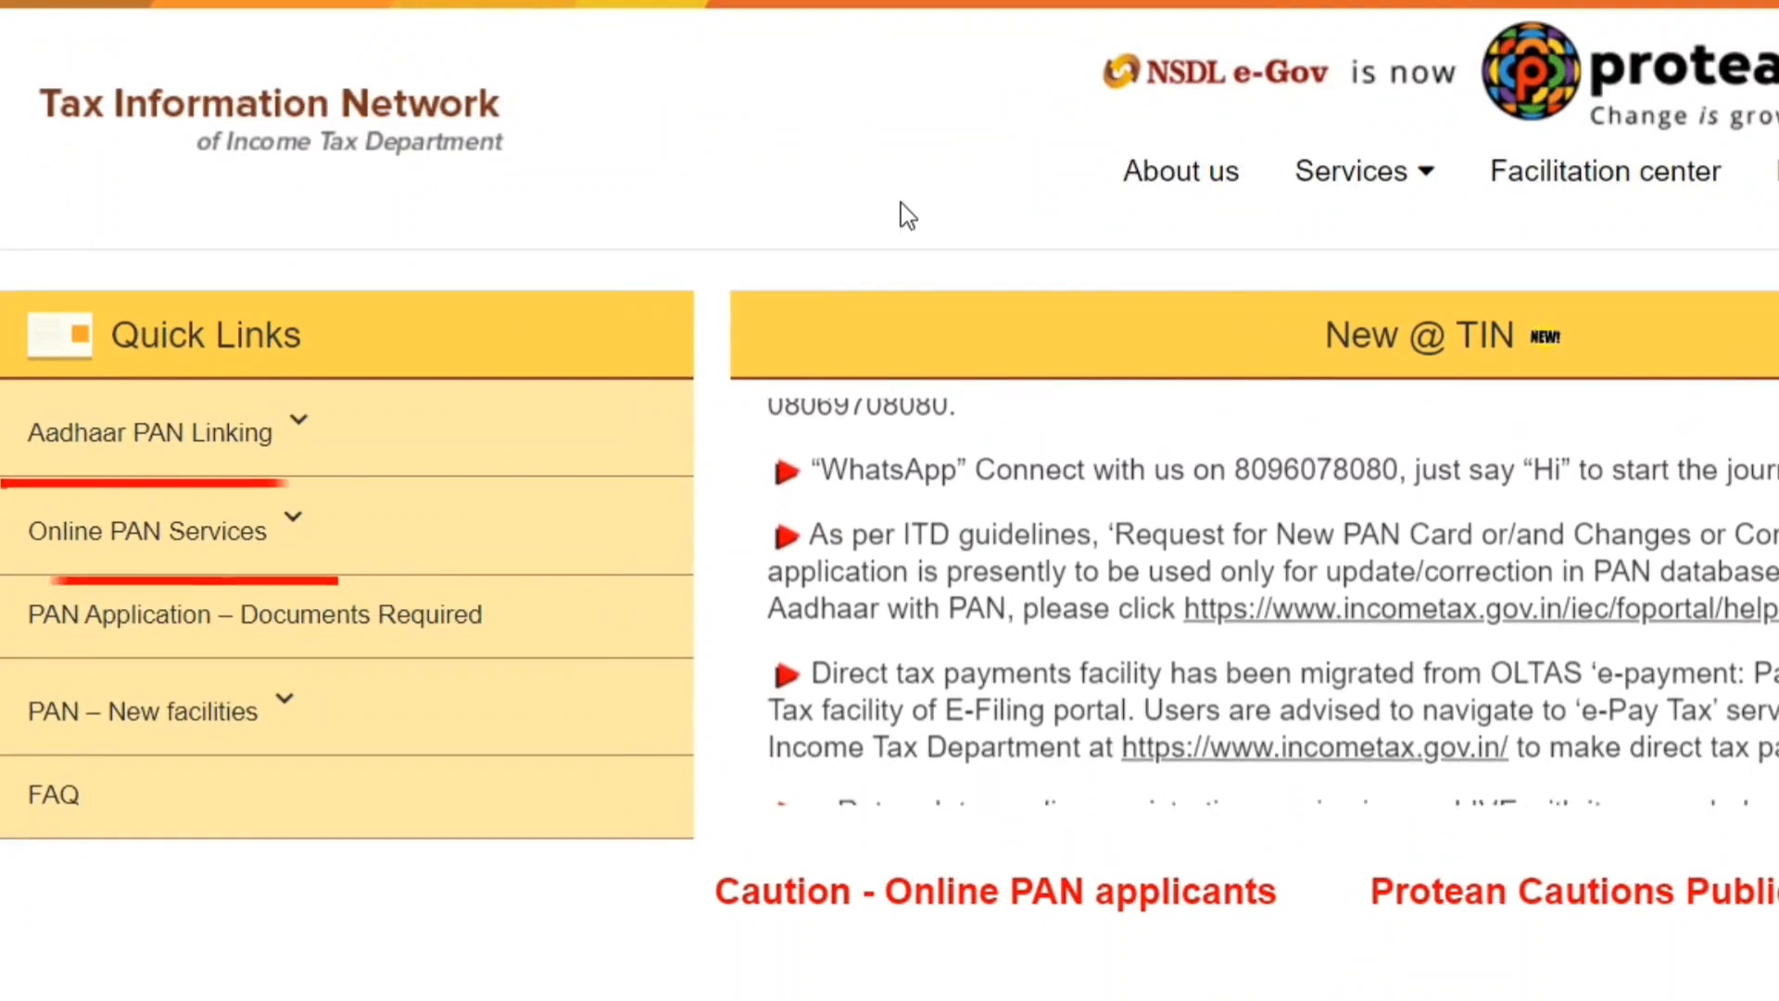
click(300, 545)
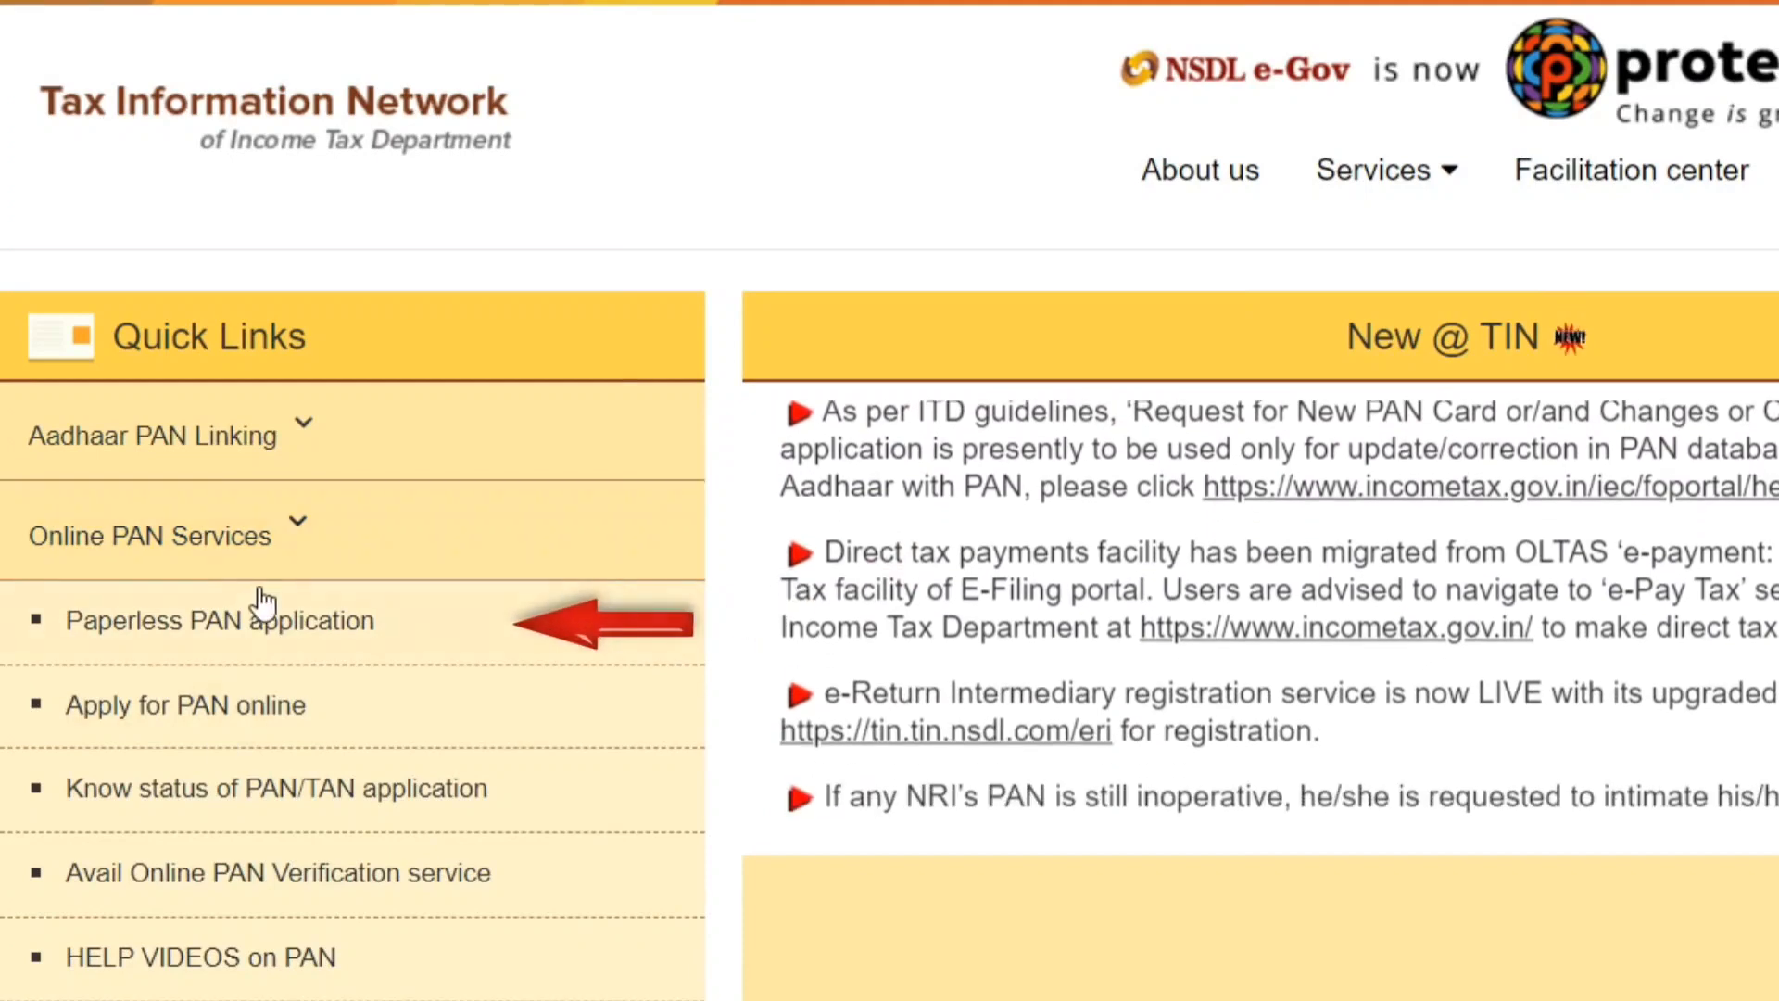
right_click(291, 627)
click(324, 666)
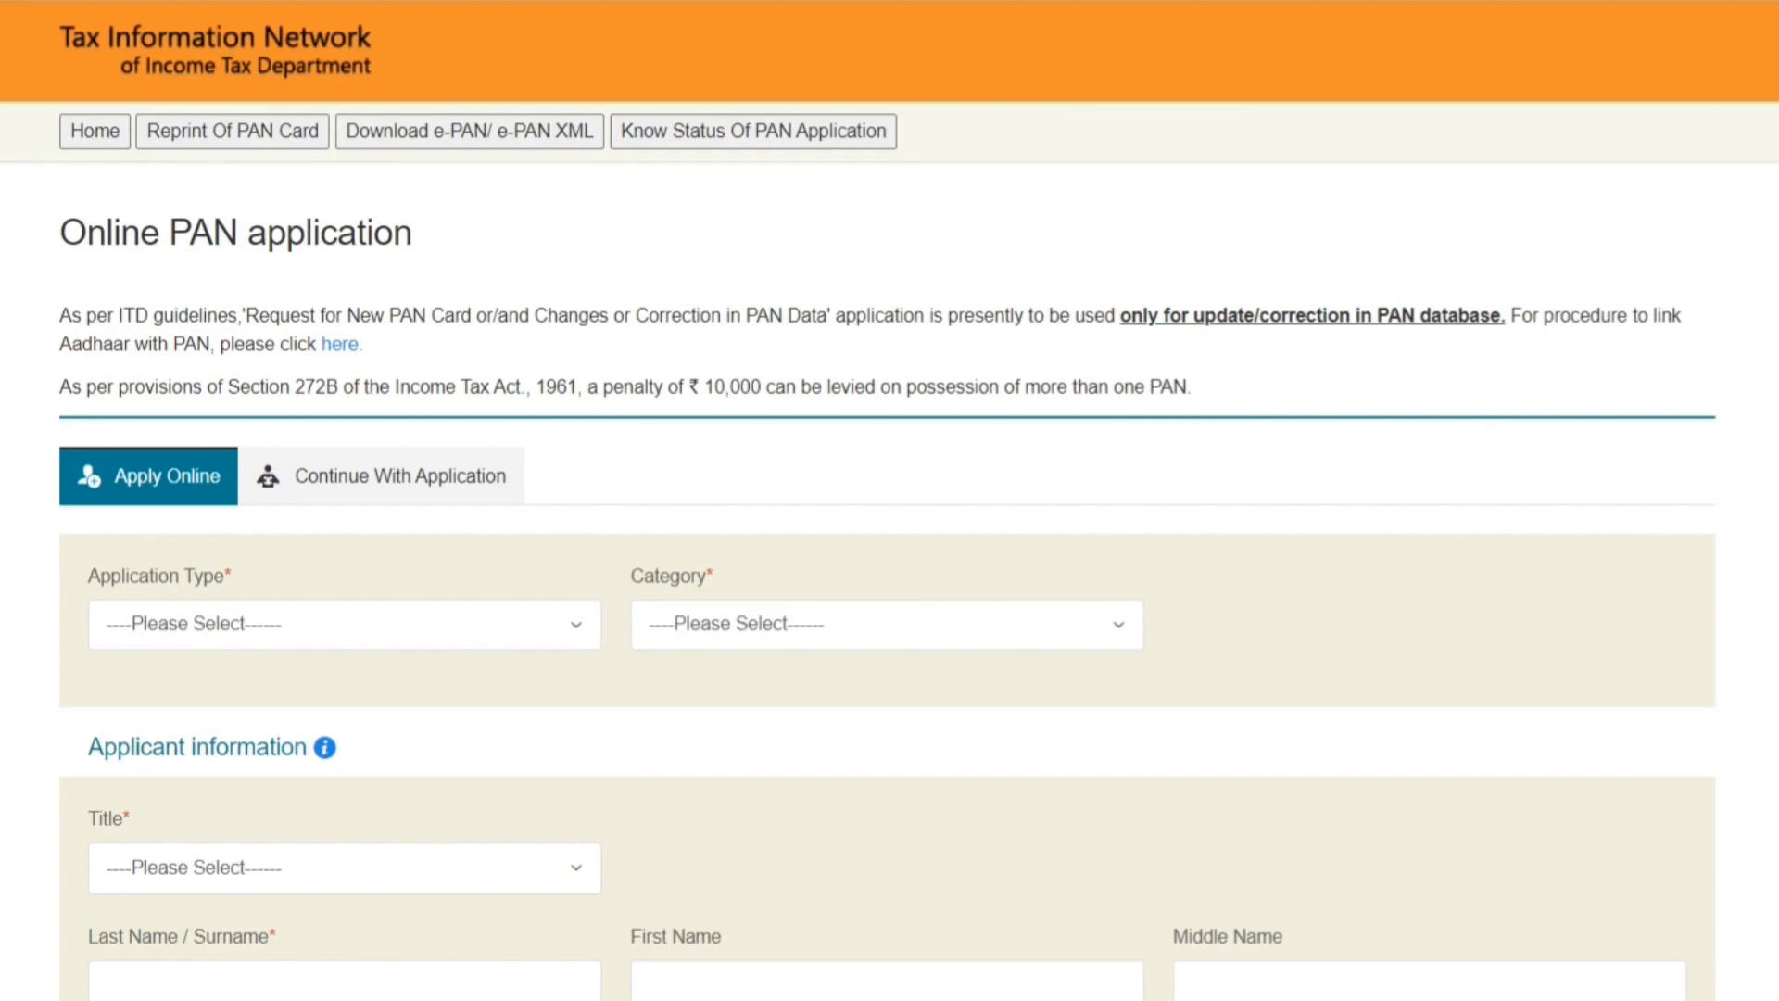
Step: Set the application type to Changes or Correction in existing PAN Data / Reprint of PAN Card
scroll(365, 357, down, 3)
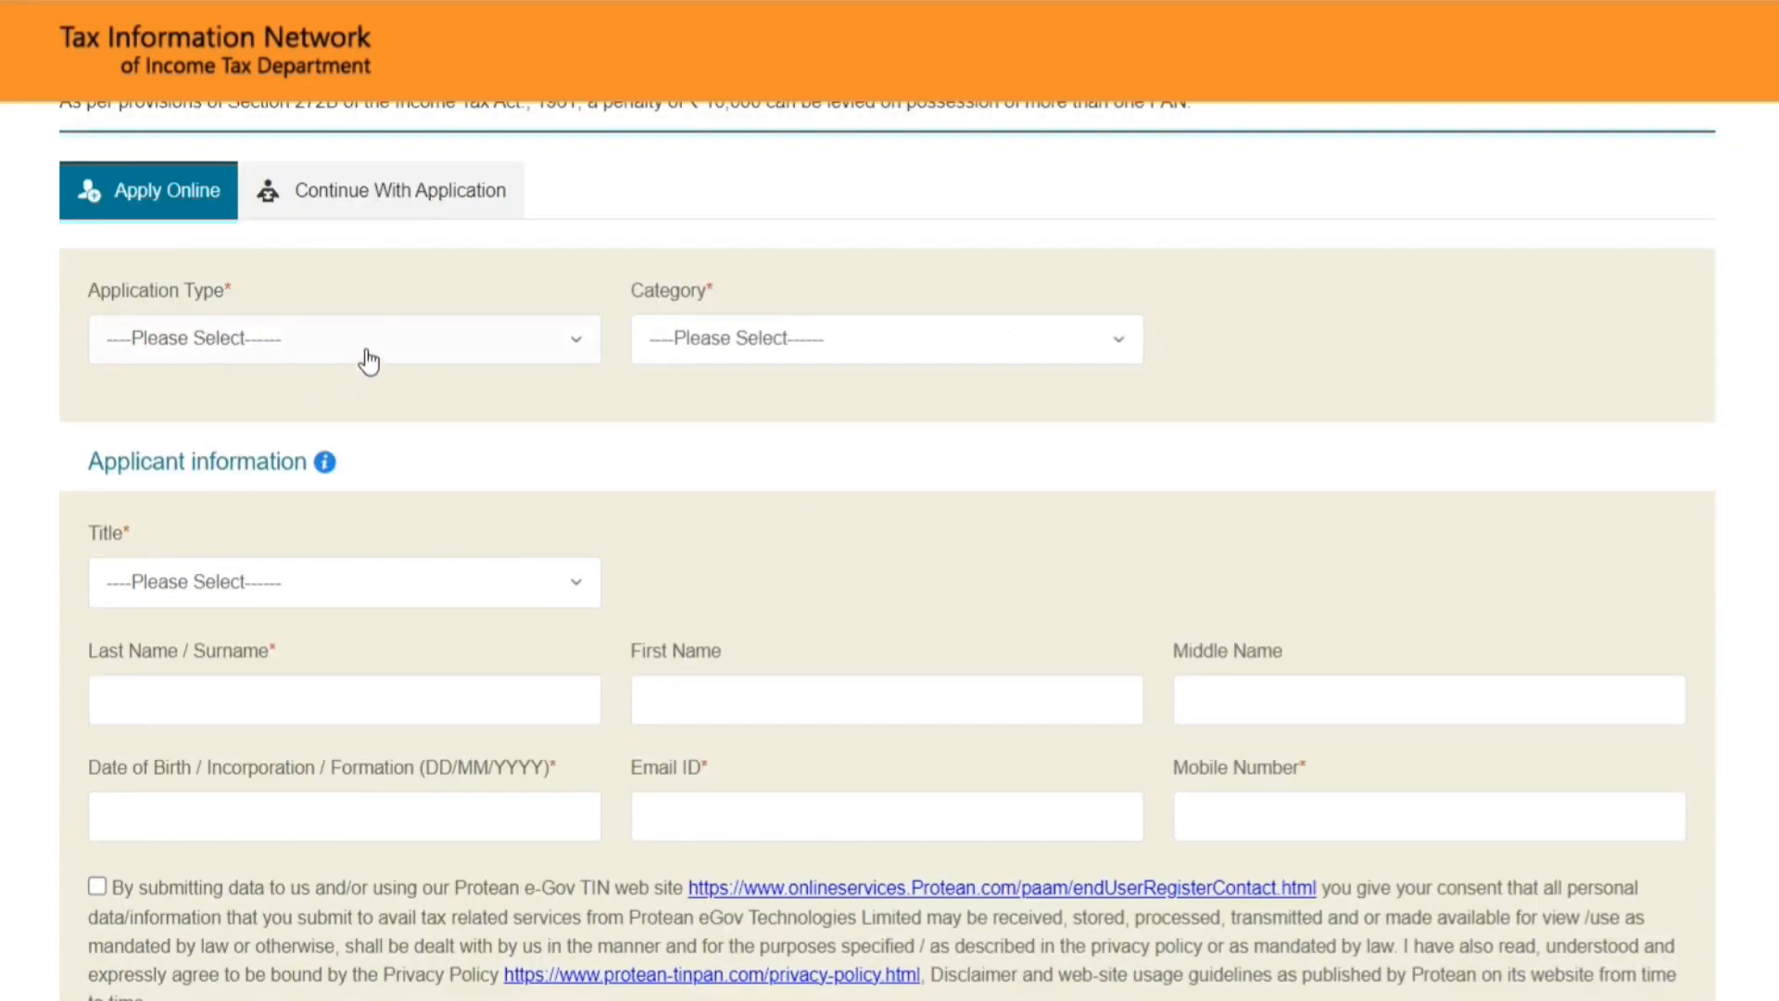
click(368, 349)
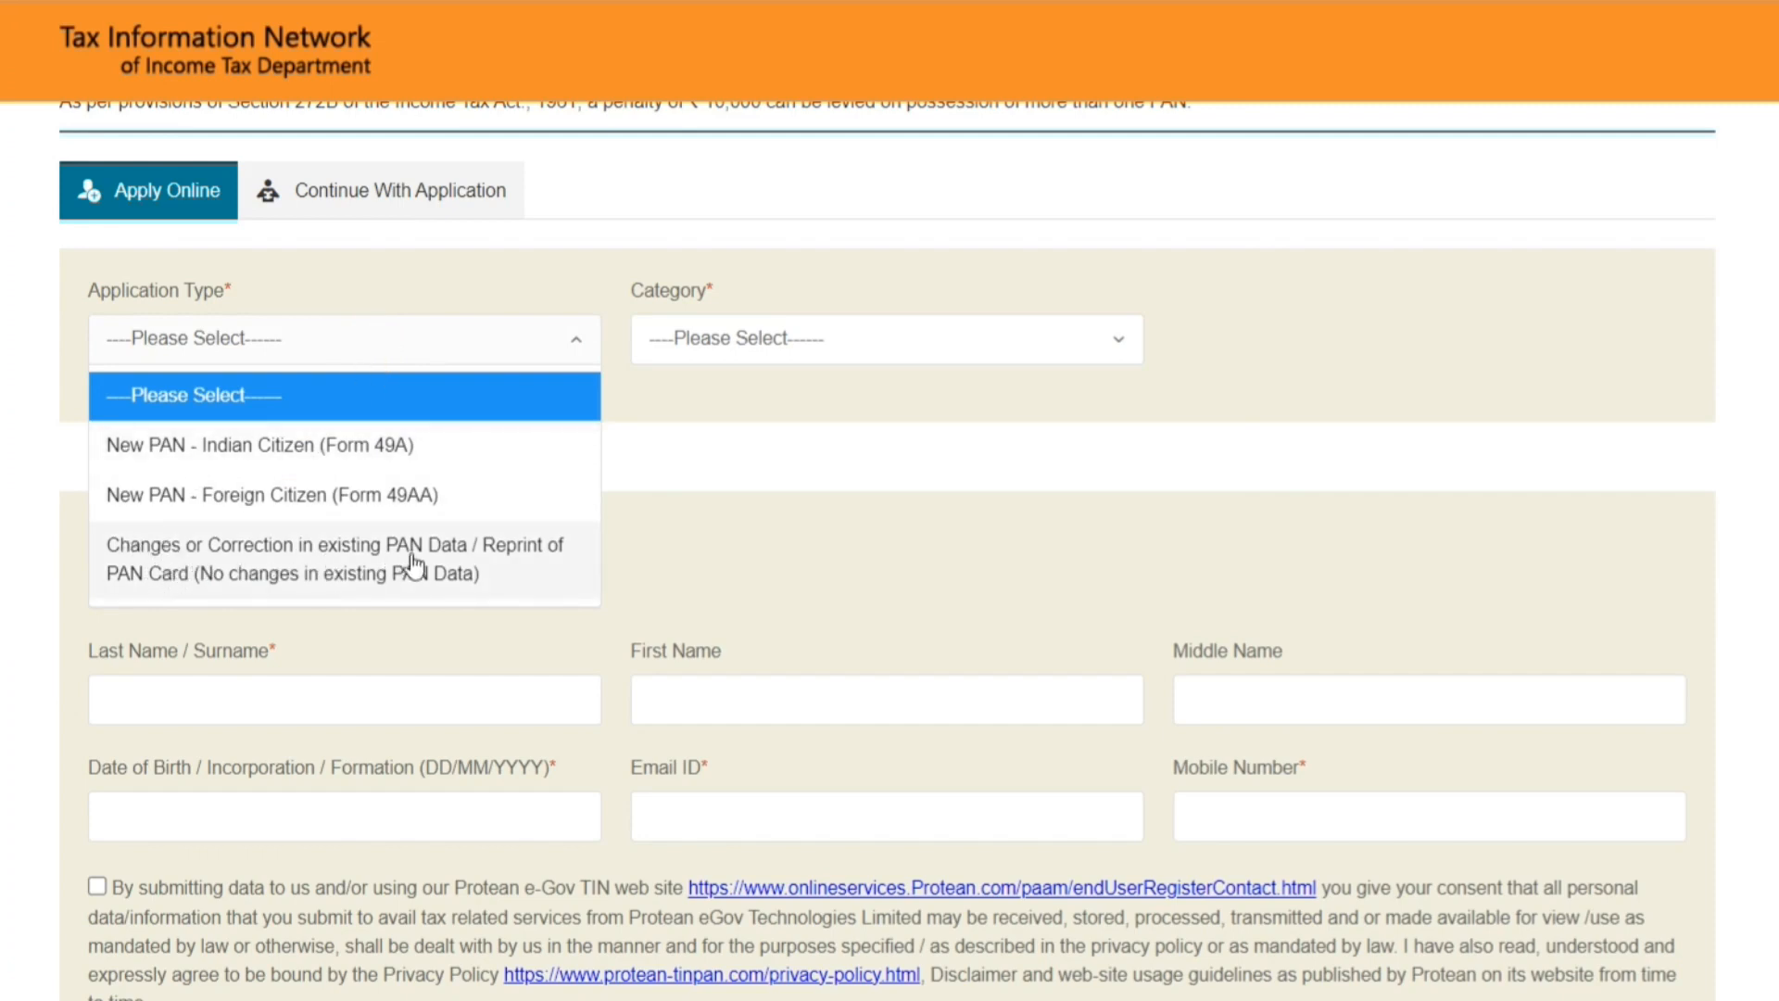
click(294, 557)
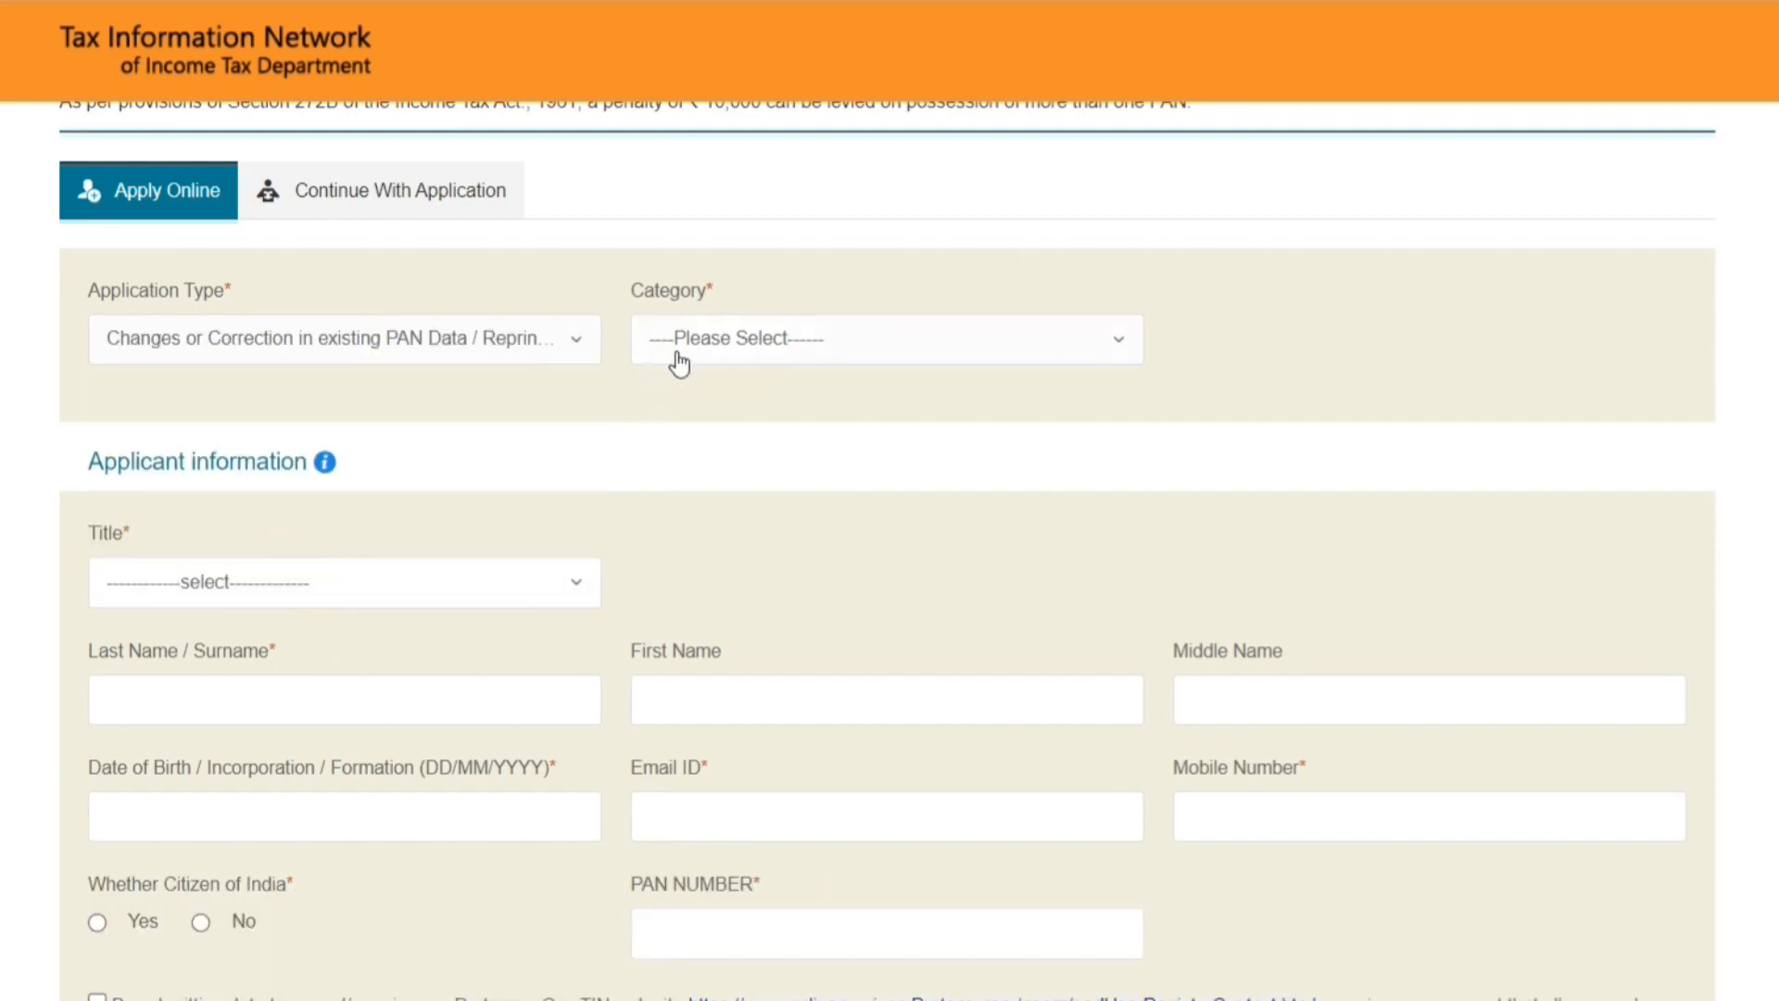
Step: Set the category to INDIVIDUAL and the applicant's title to Smt
click(765, 354)
click(714, 444)
click(297, 600)
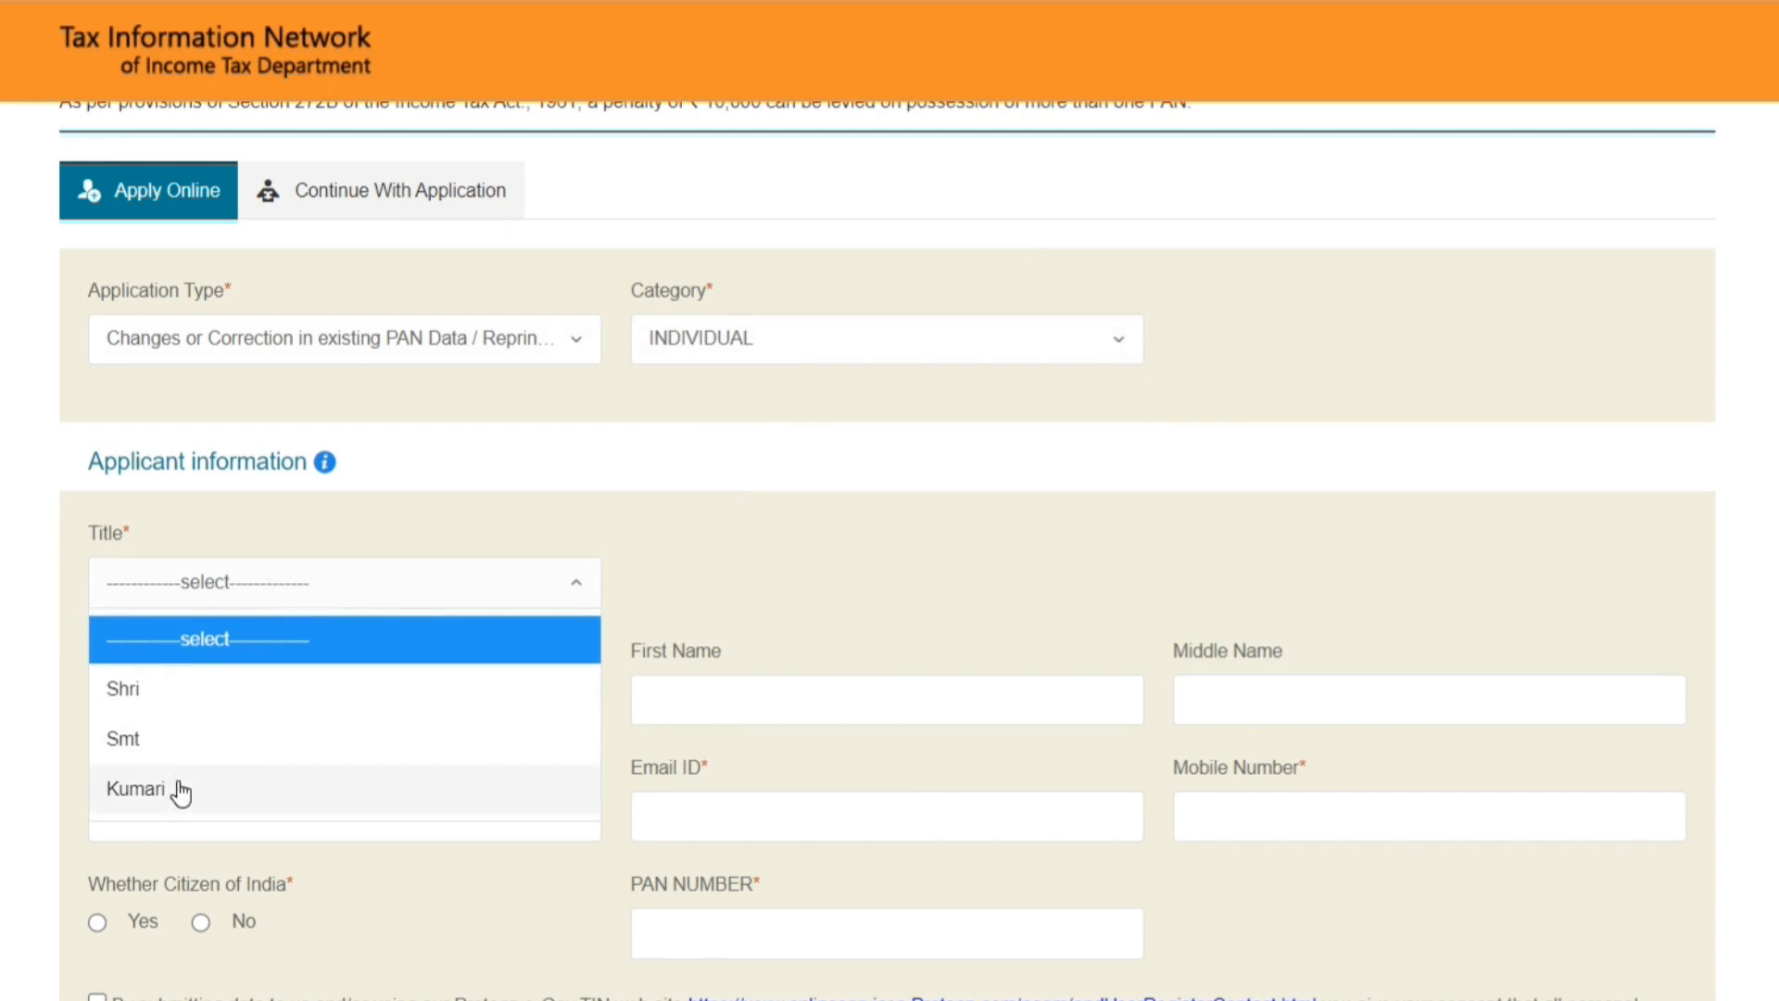
click(159, 727)
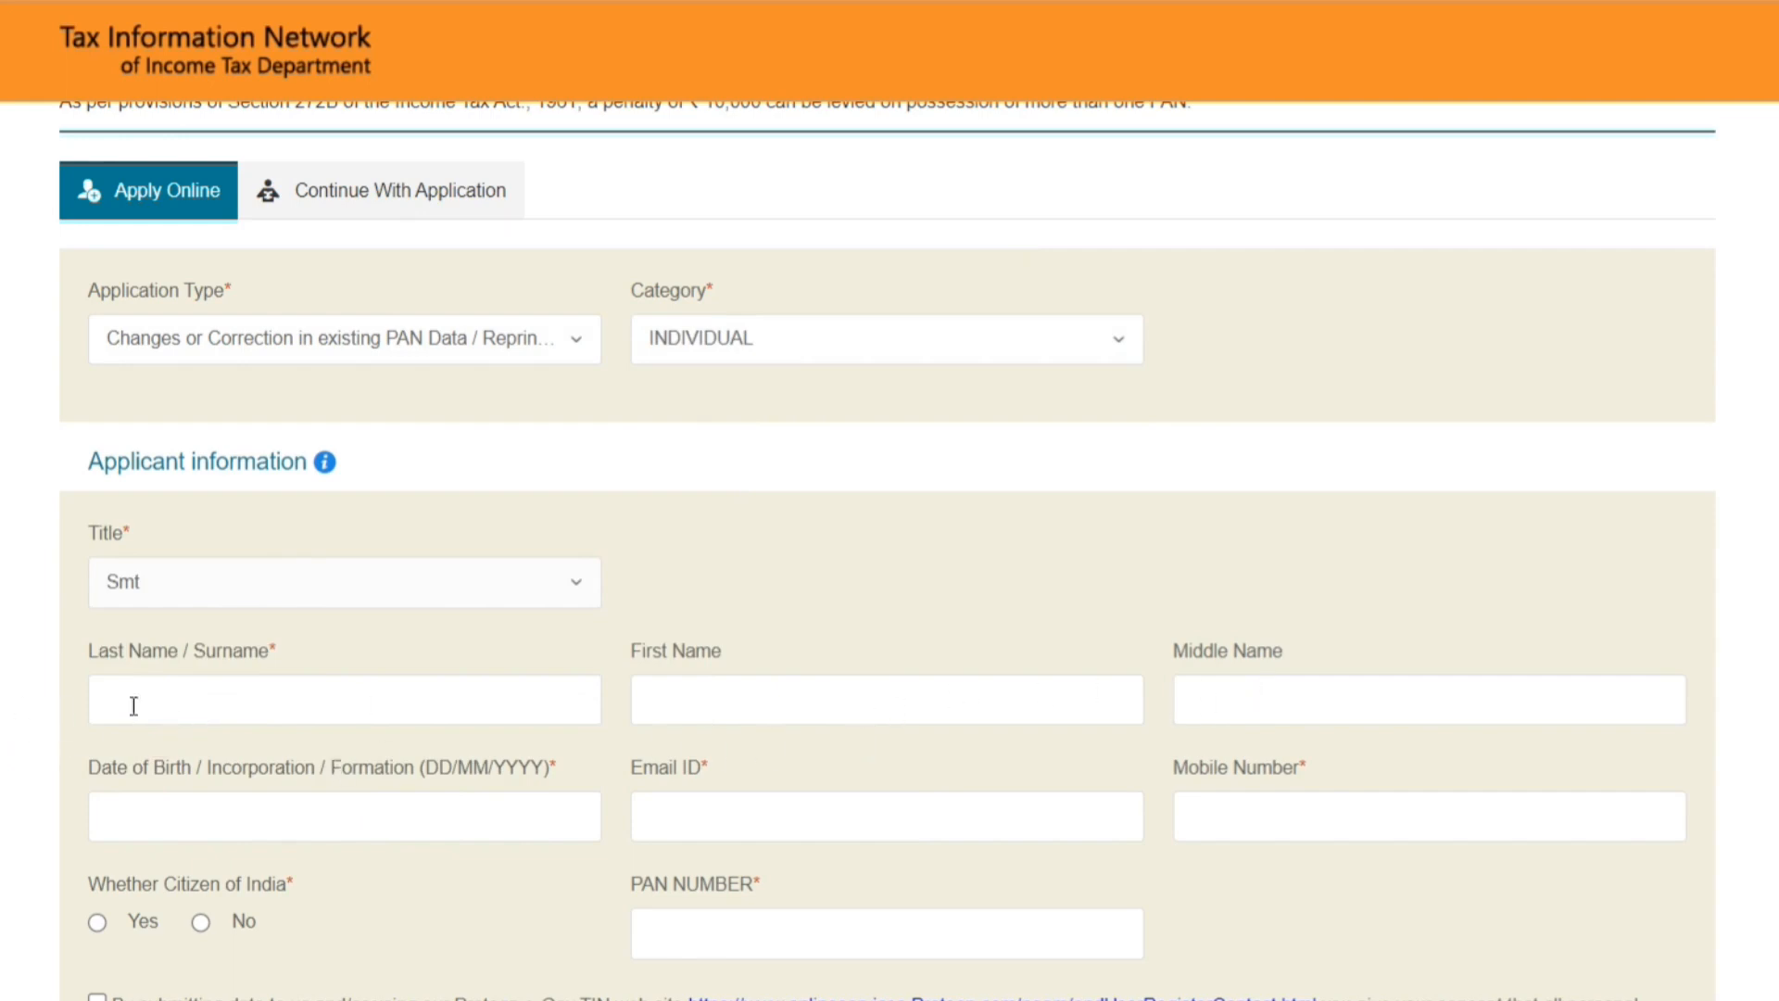
Step: Enter the applicant's last name and first name in the applicant information fields
click(199, 701)
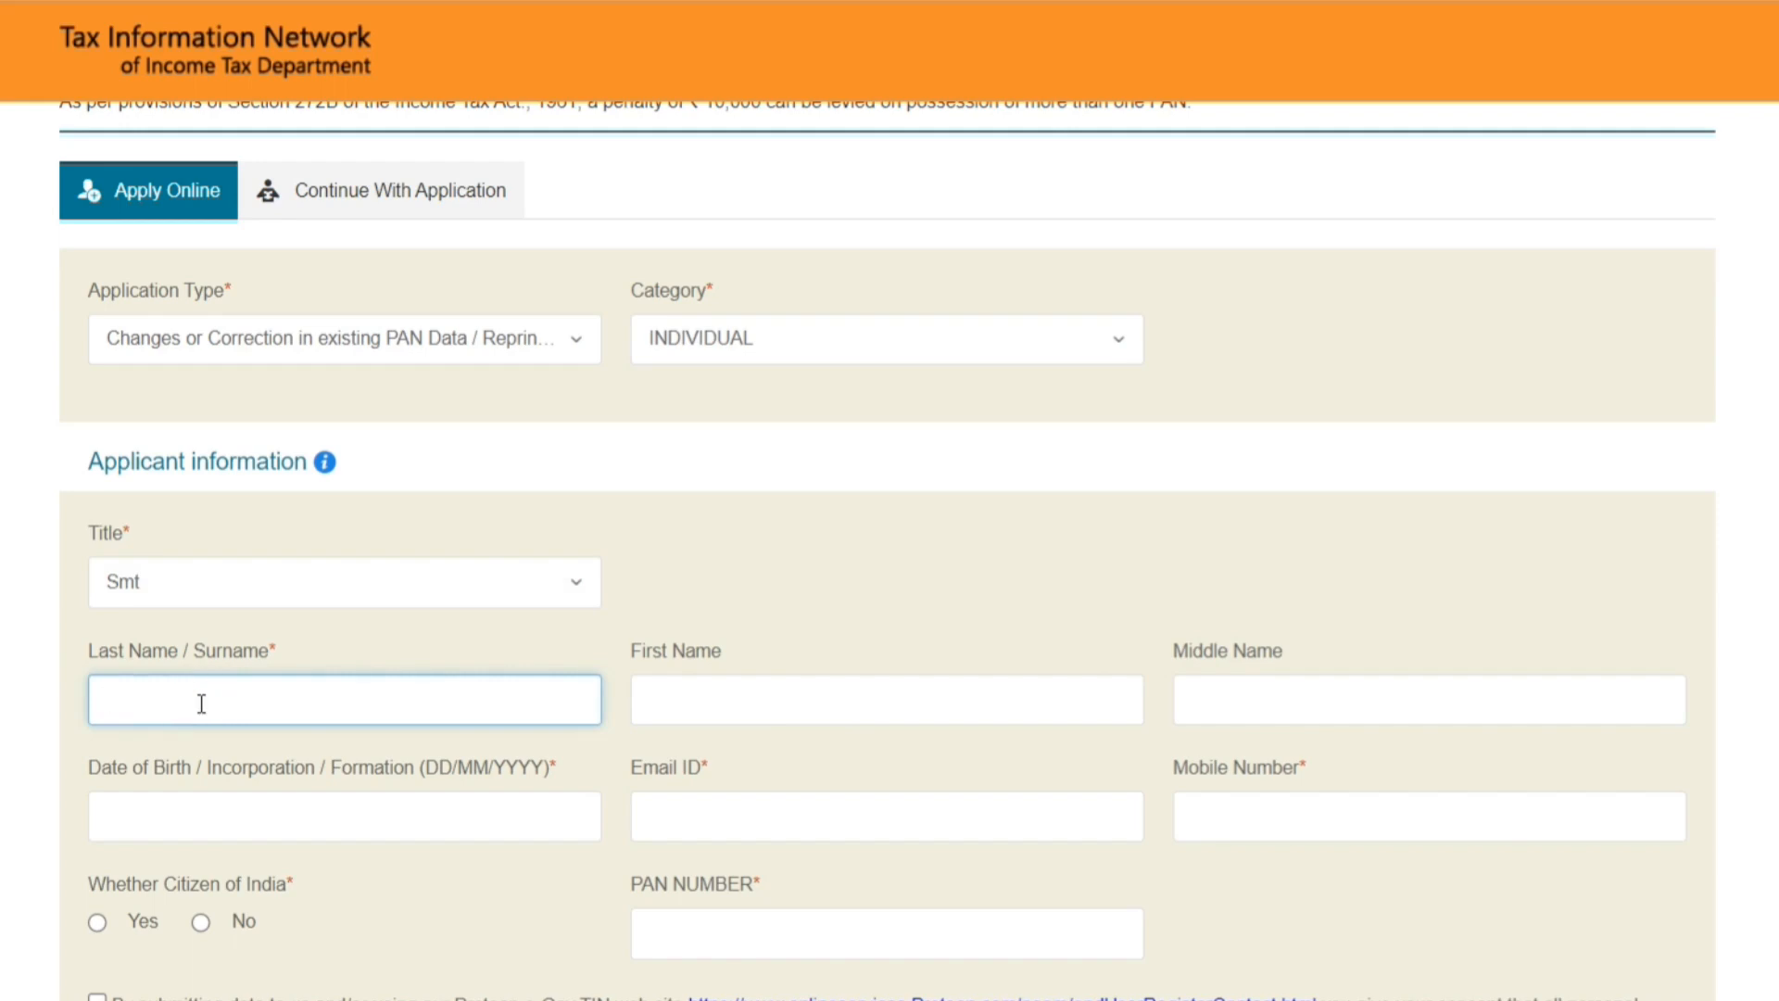
key(Tab)
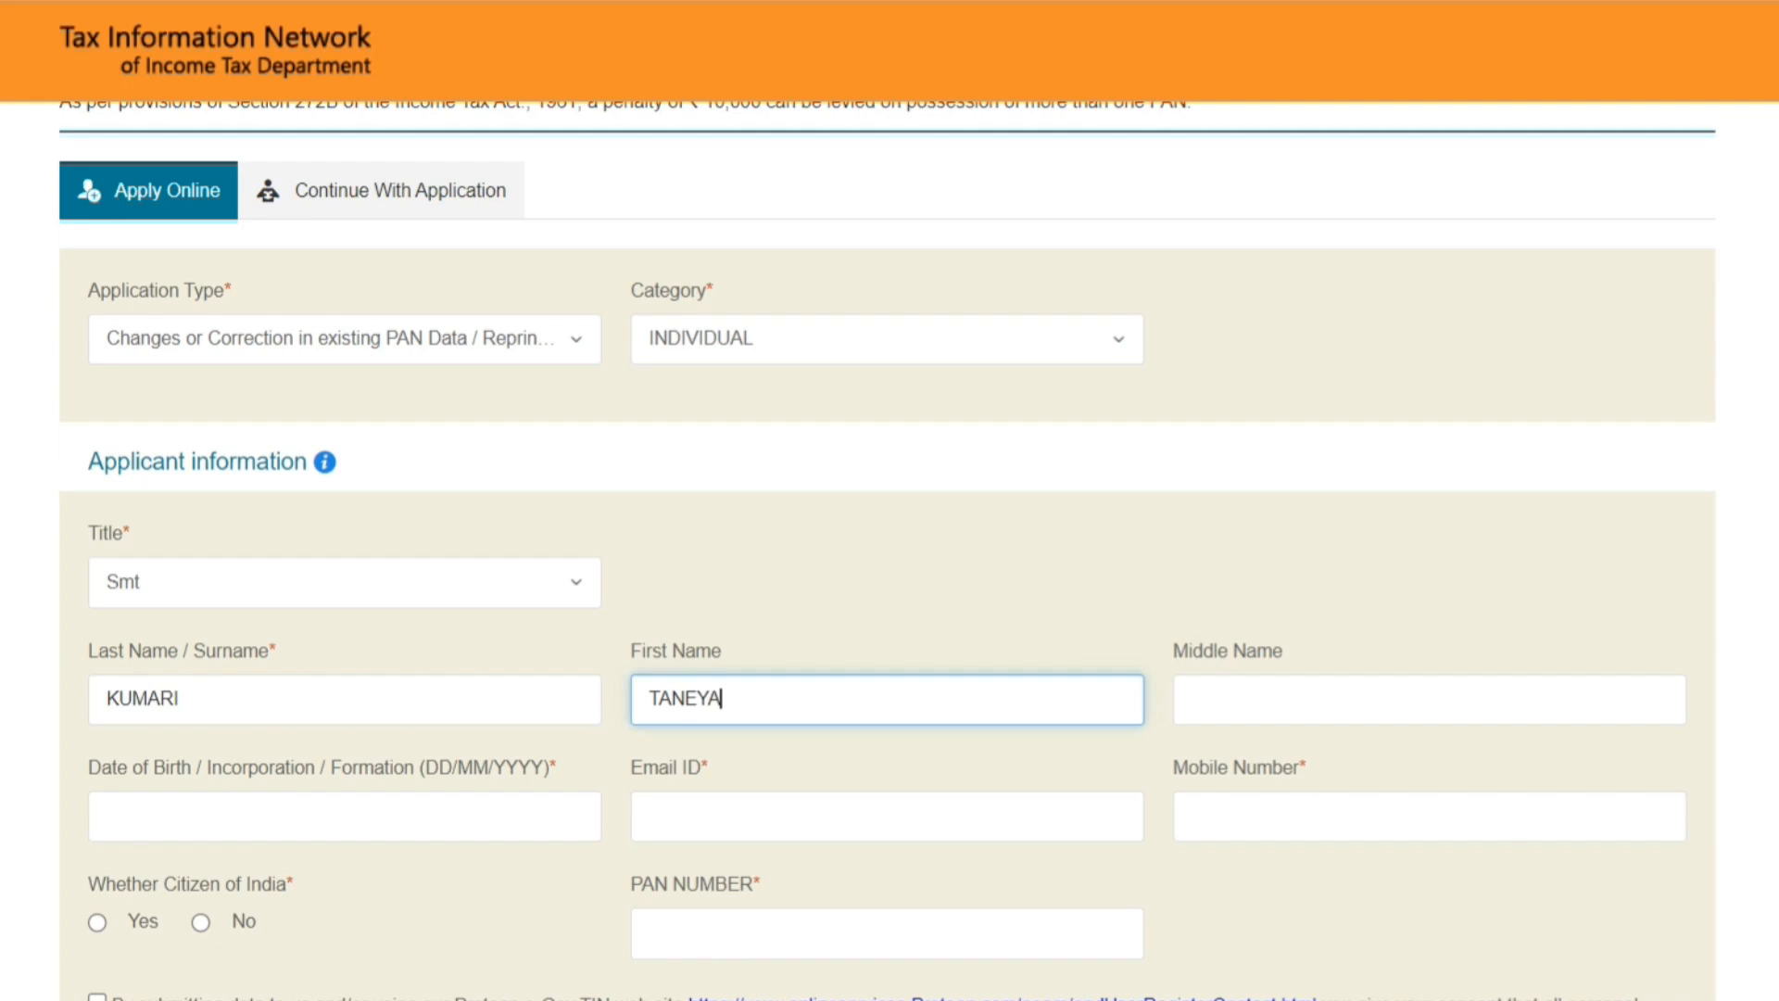
Step: Pick the applicant's date of birth from the calendar, choosing the birth year
click(139, 812)
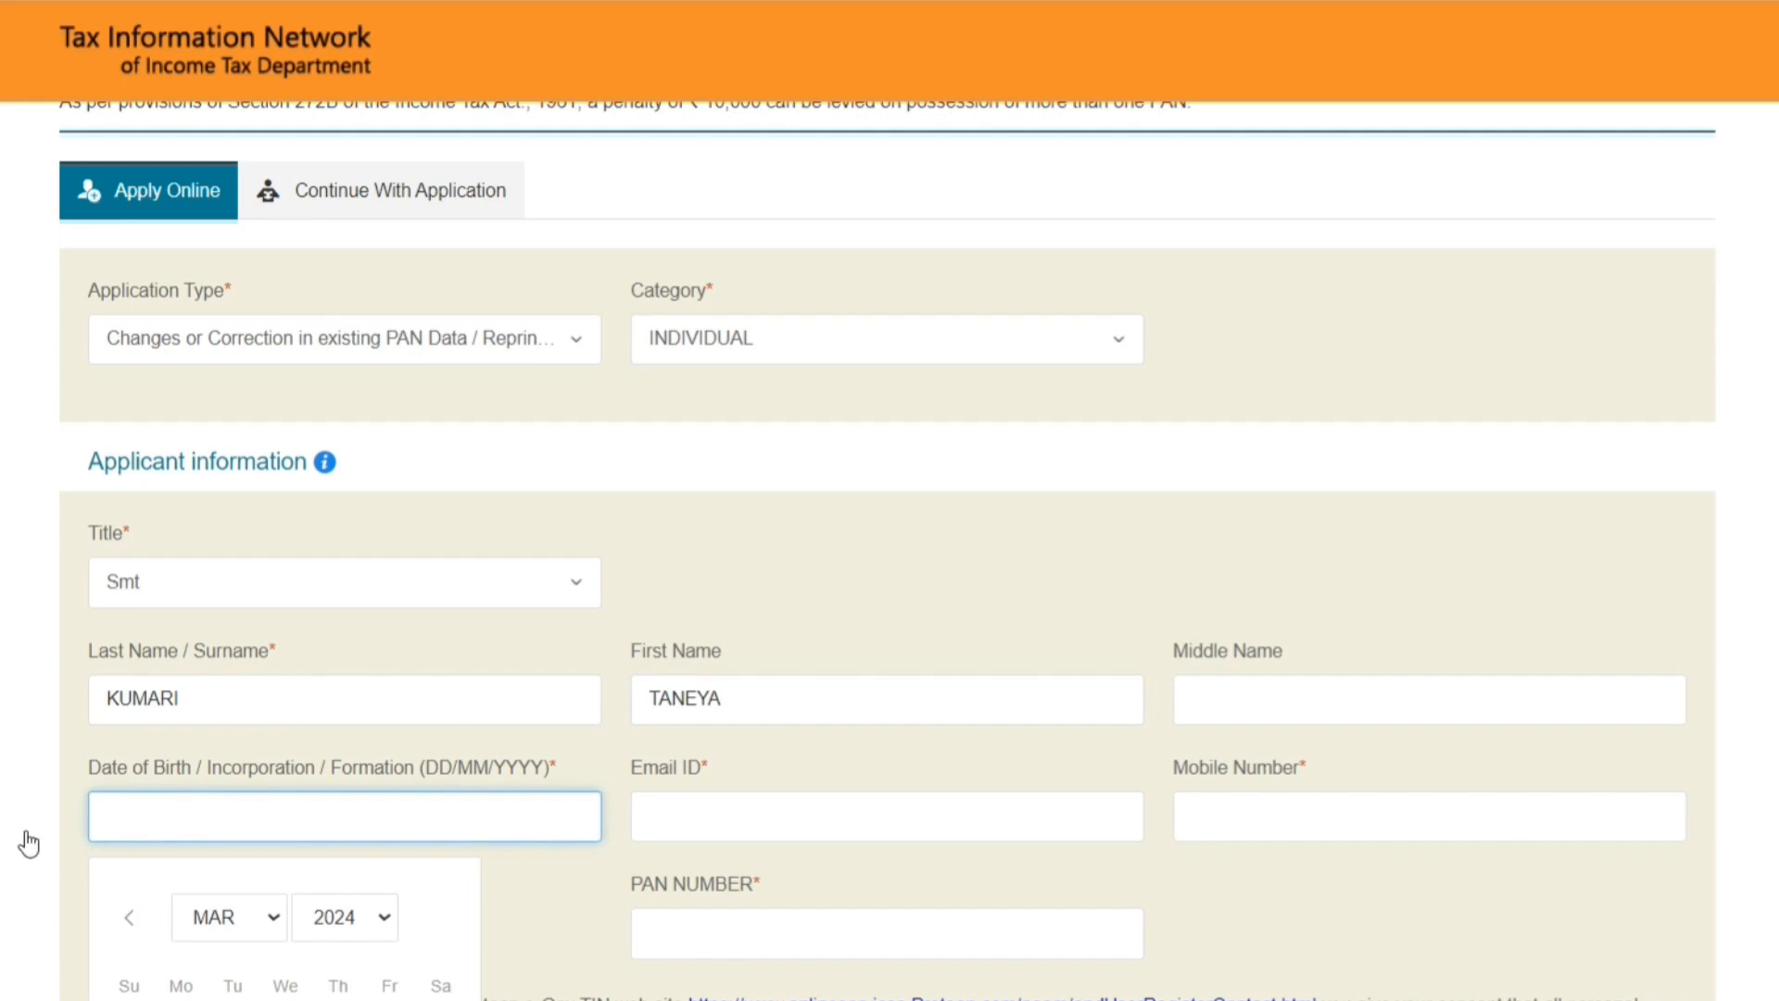
scroll(42, 852, down, 3)
scroll(27, 843, down, 1)
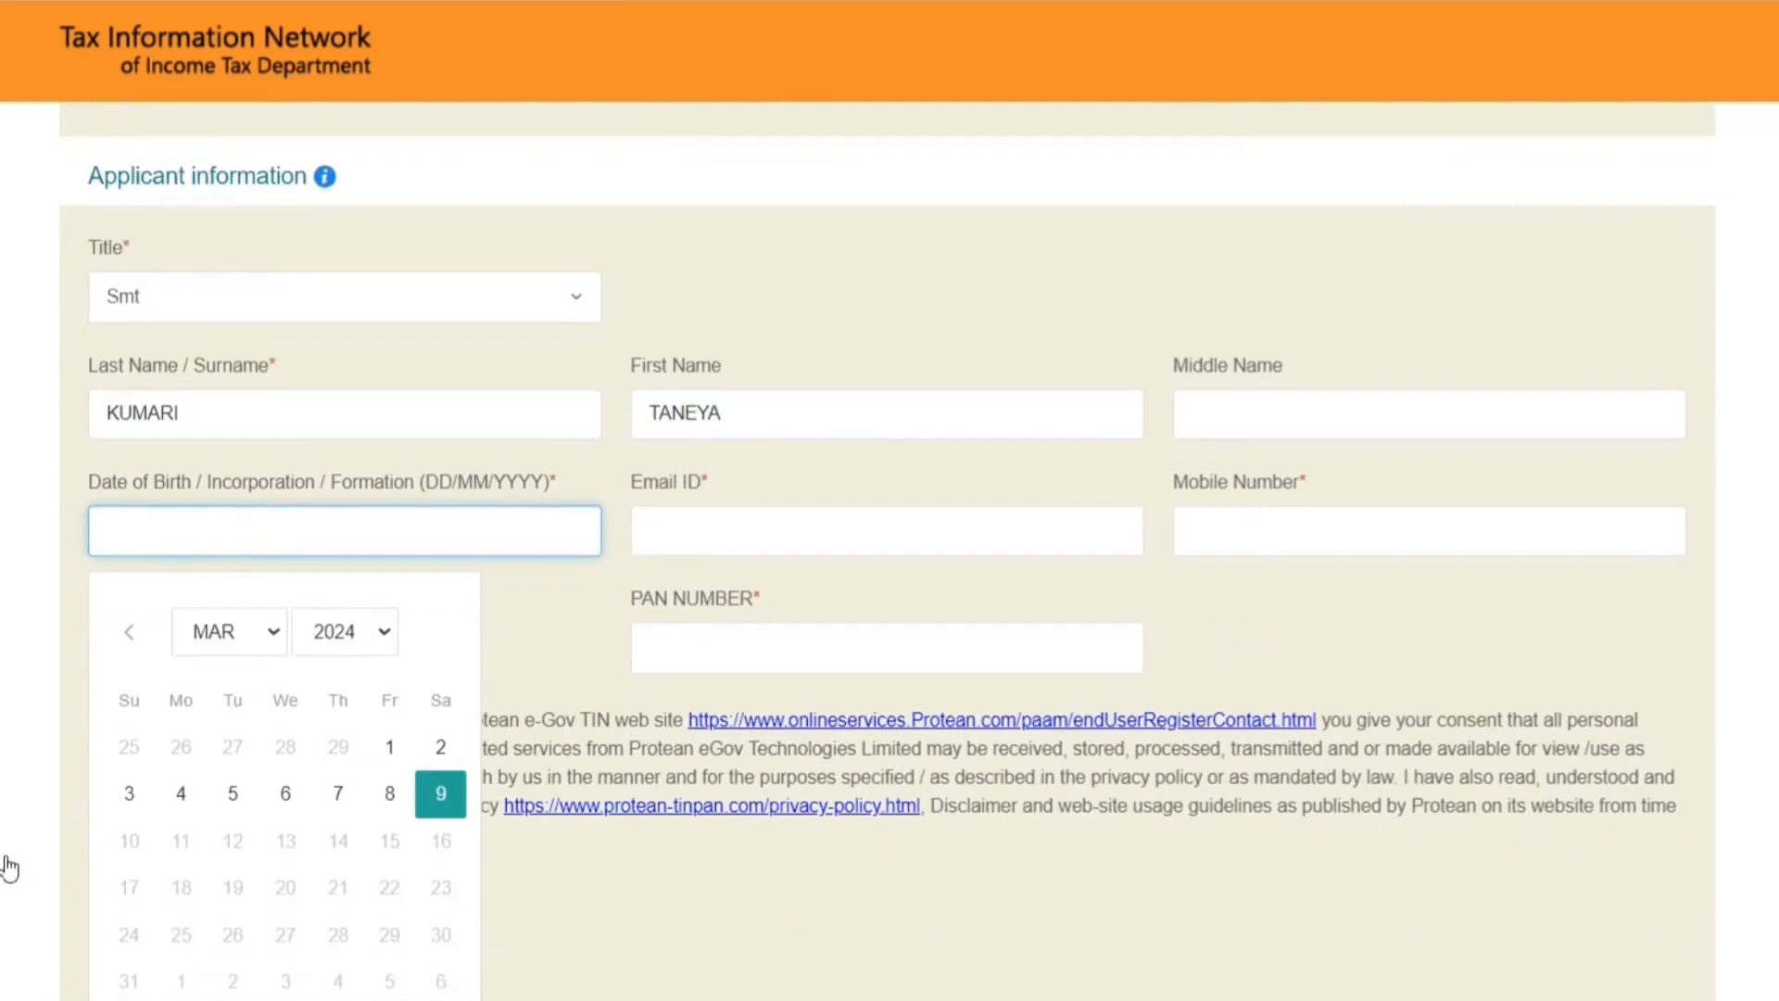
click(379, 640)
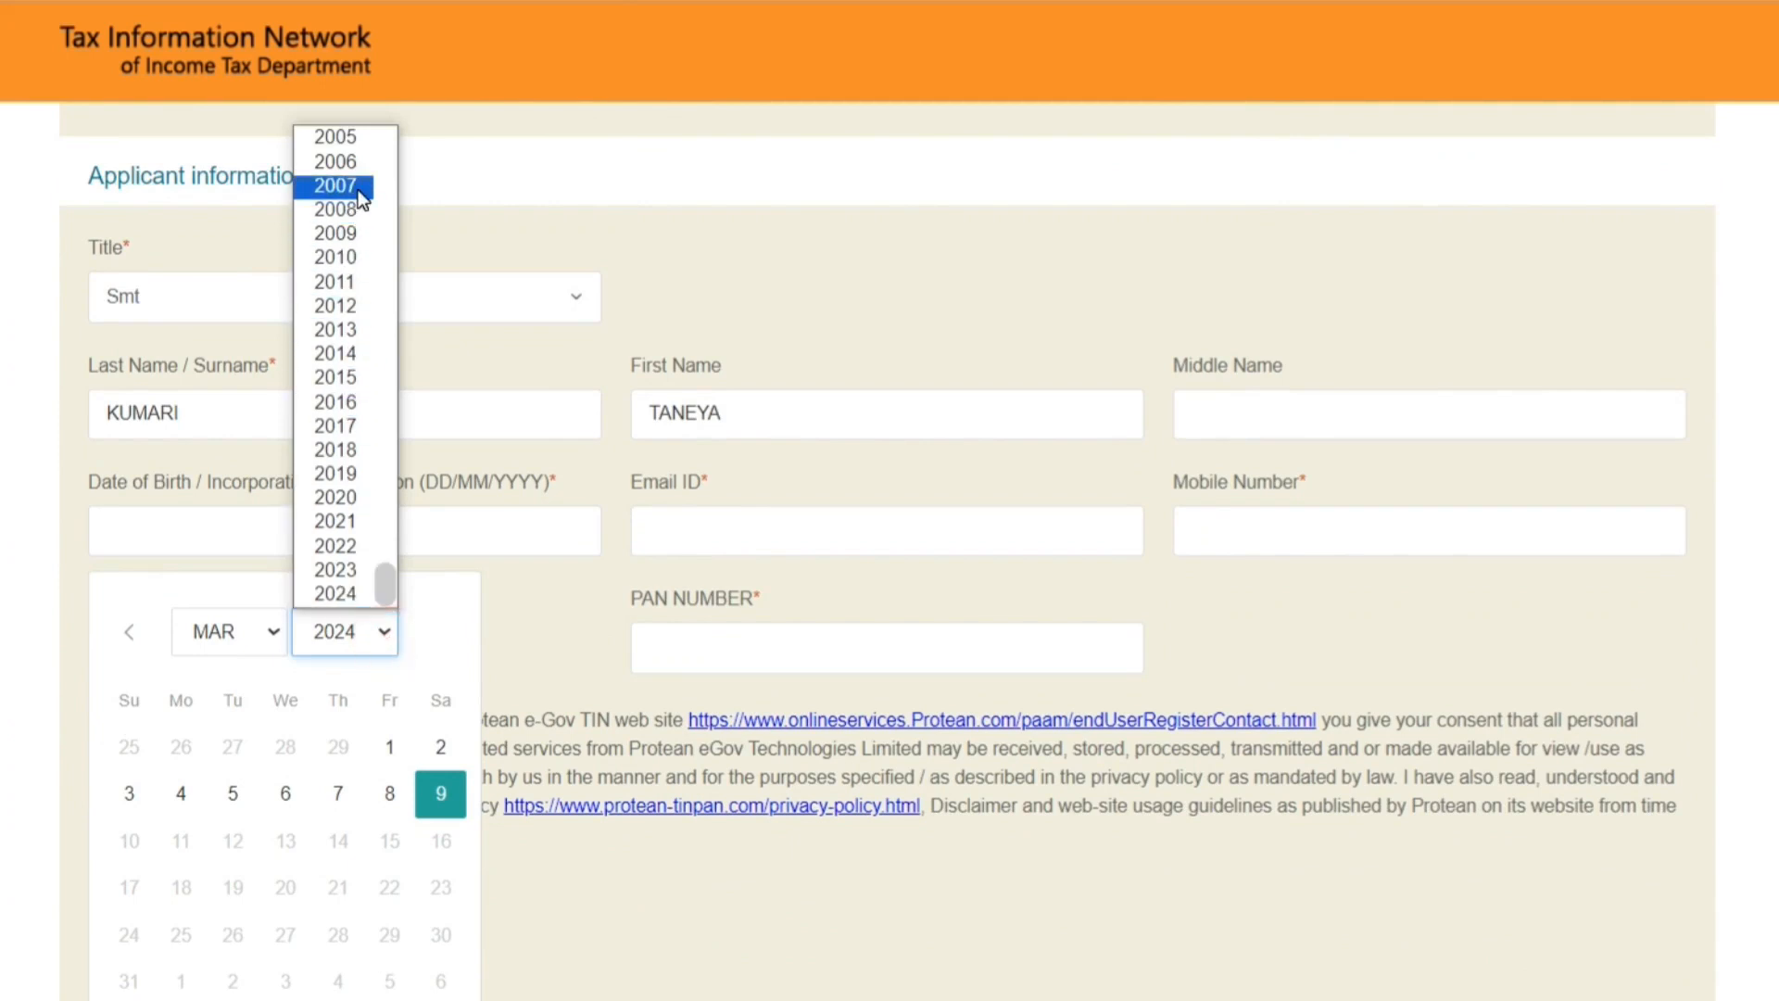
scroll(357, 197, up, 6)
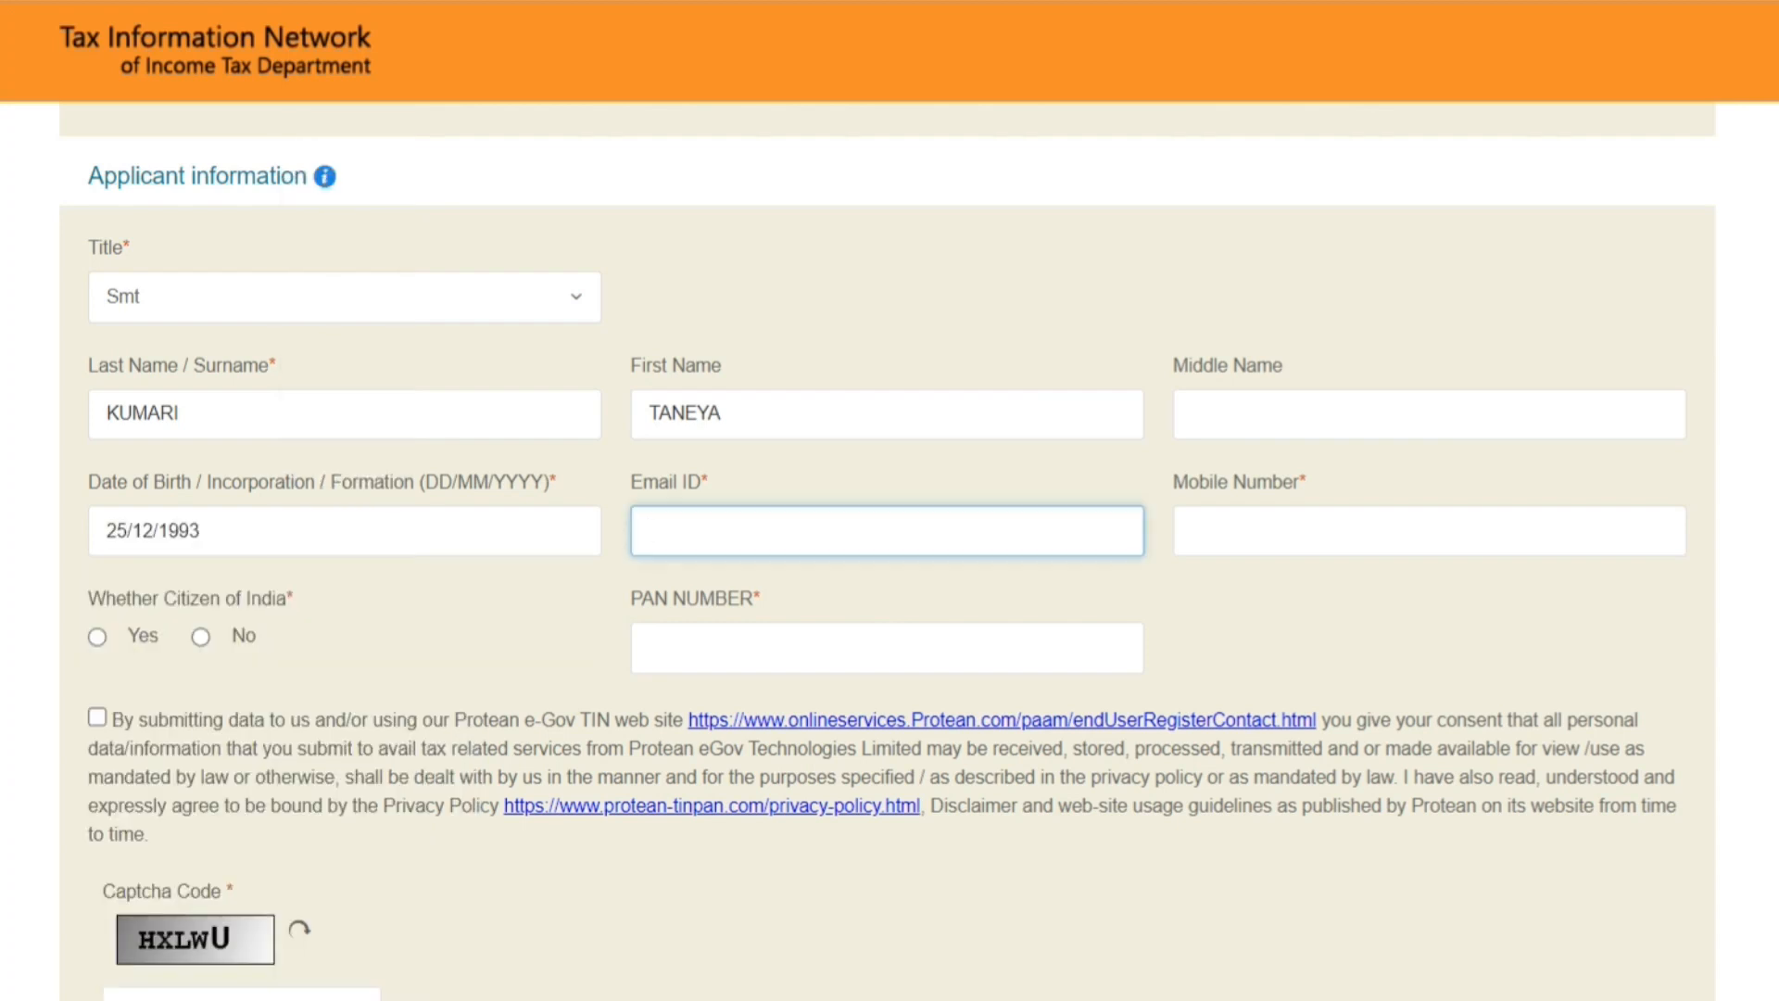
Step: Fill in the applicant's e-mail ID and paste the mobile number
click(1297, 537)
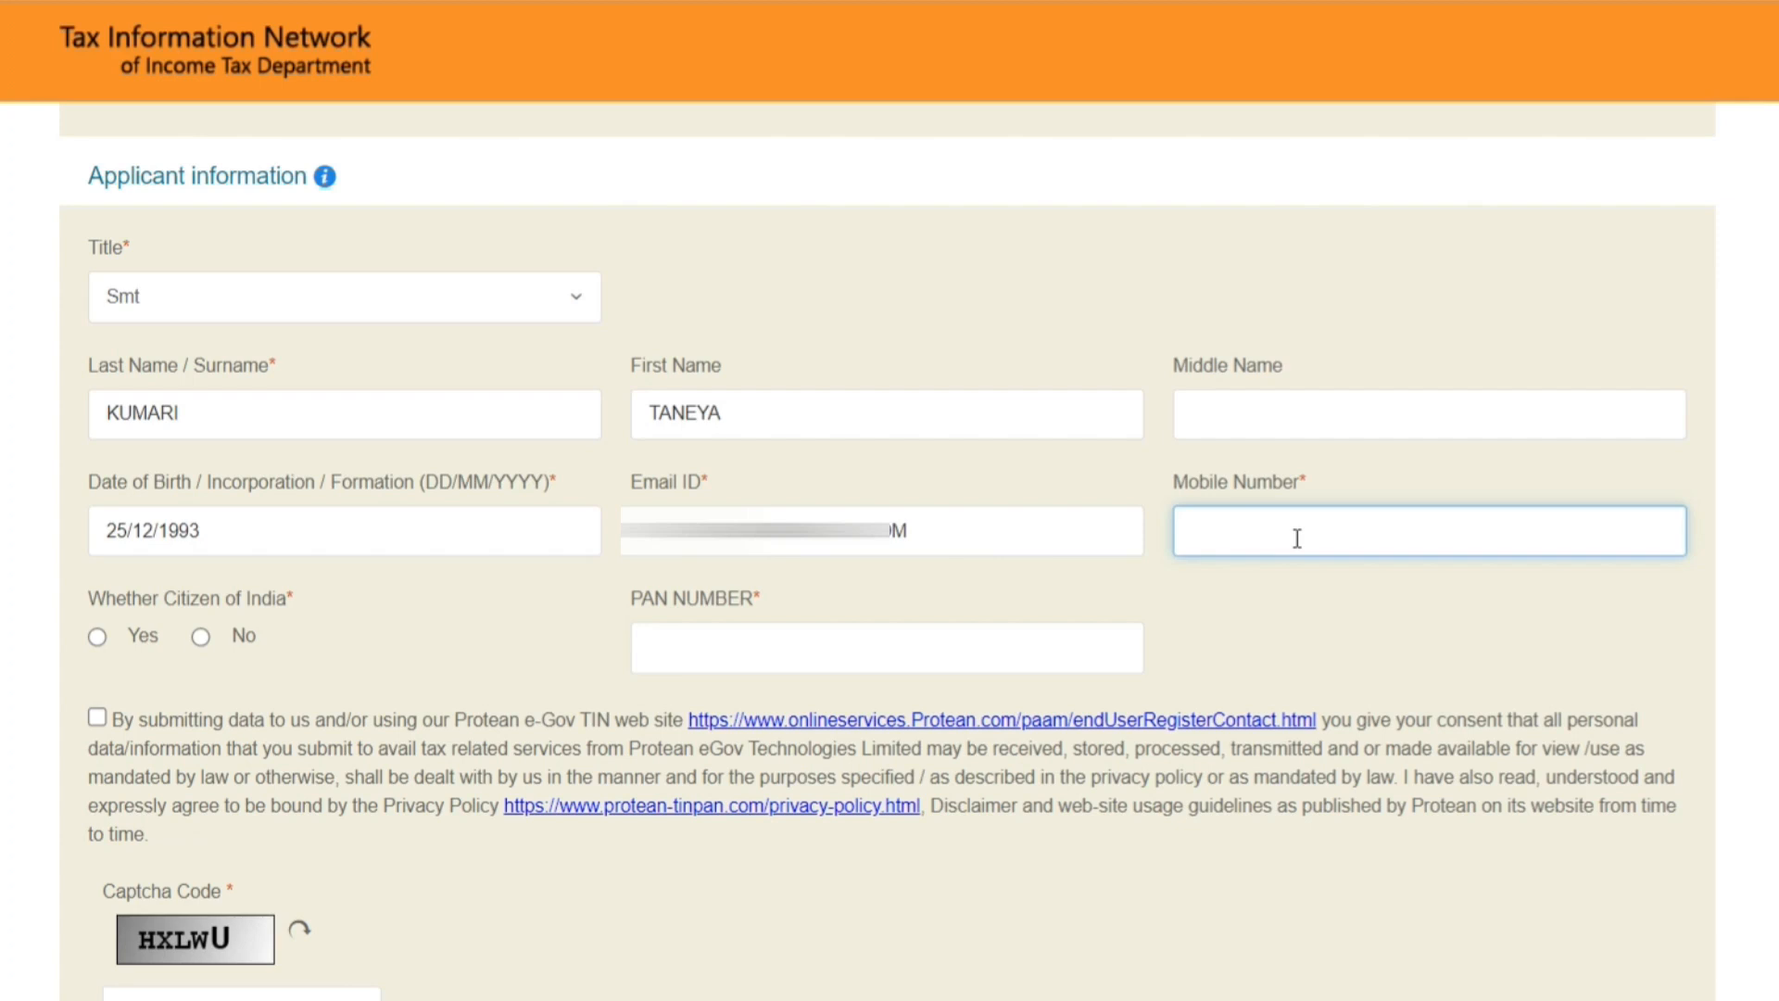
key(ctrl+v)
Step: Select Yes for Indian citizenship and enter the applicant's PAN number
click(97, 636)
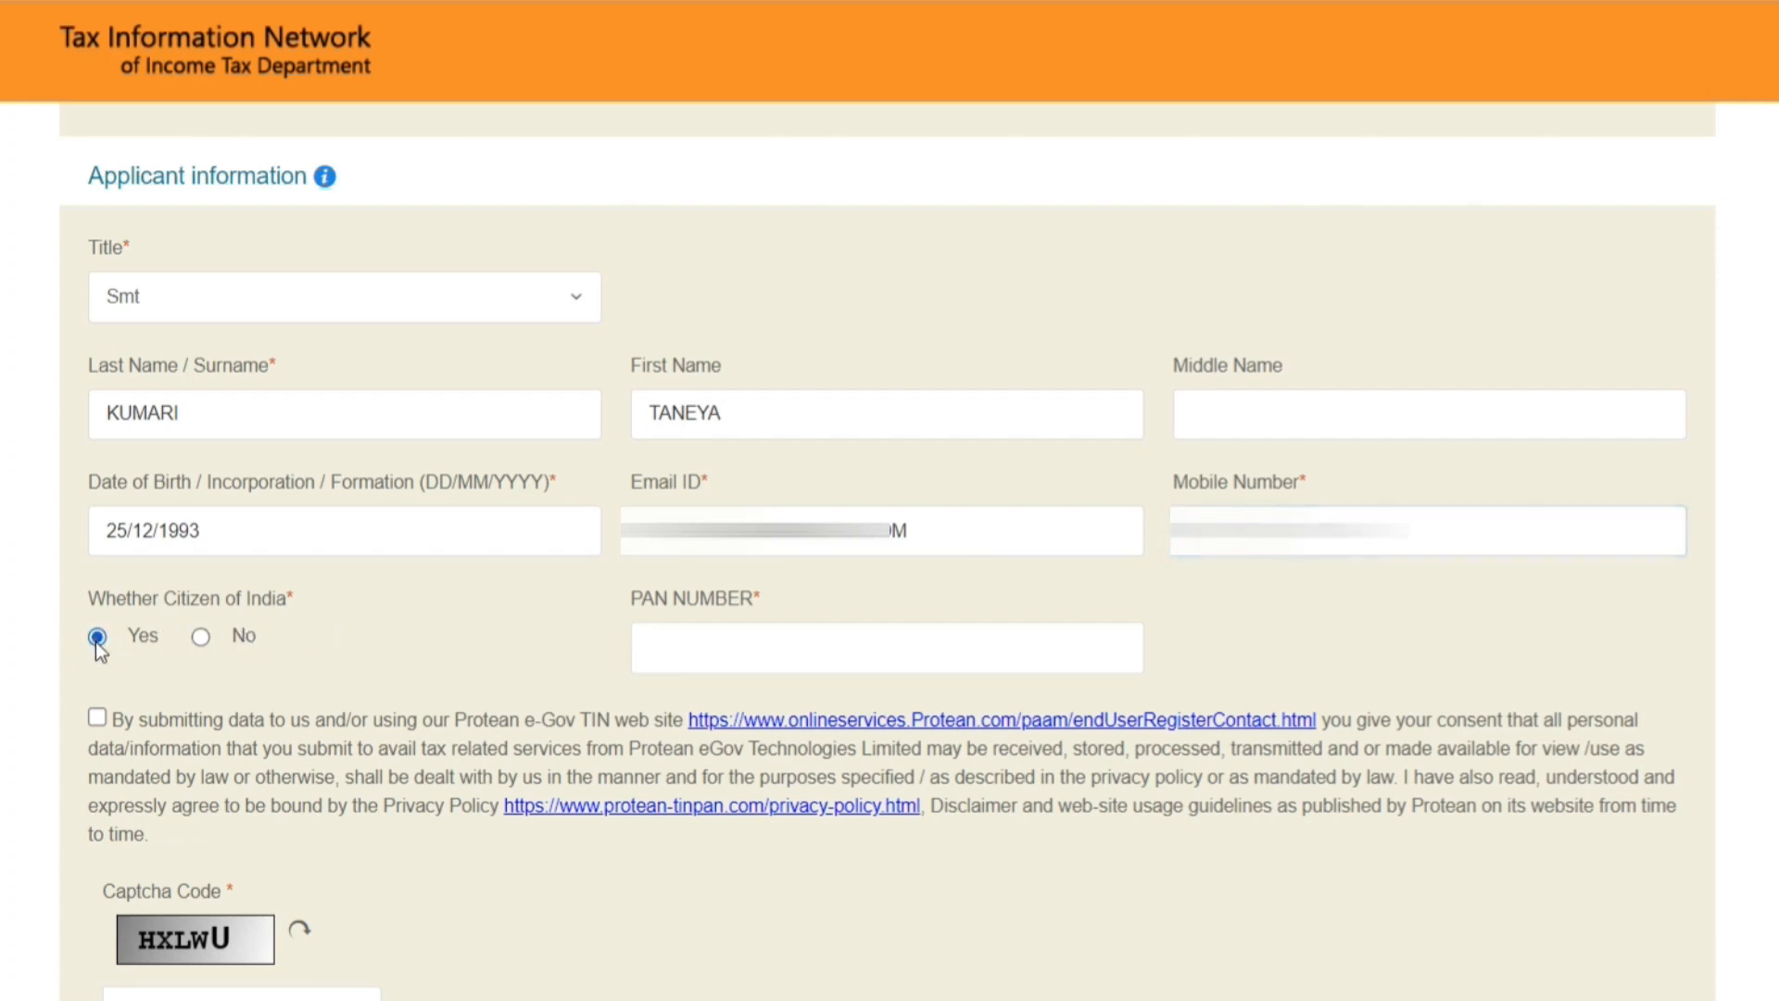
click(850, 652)
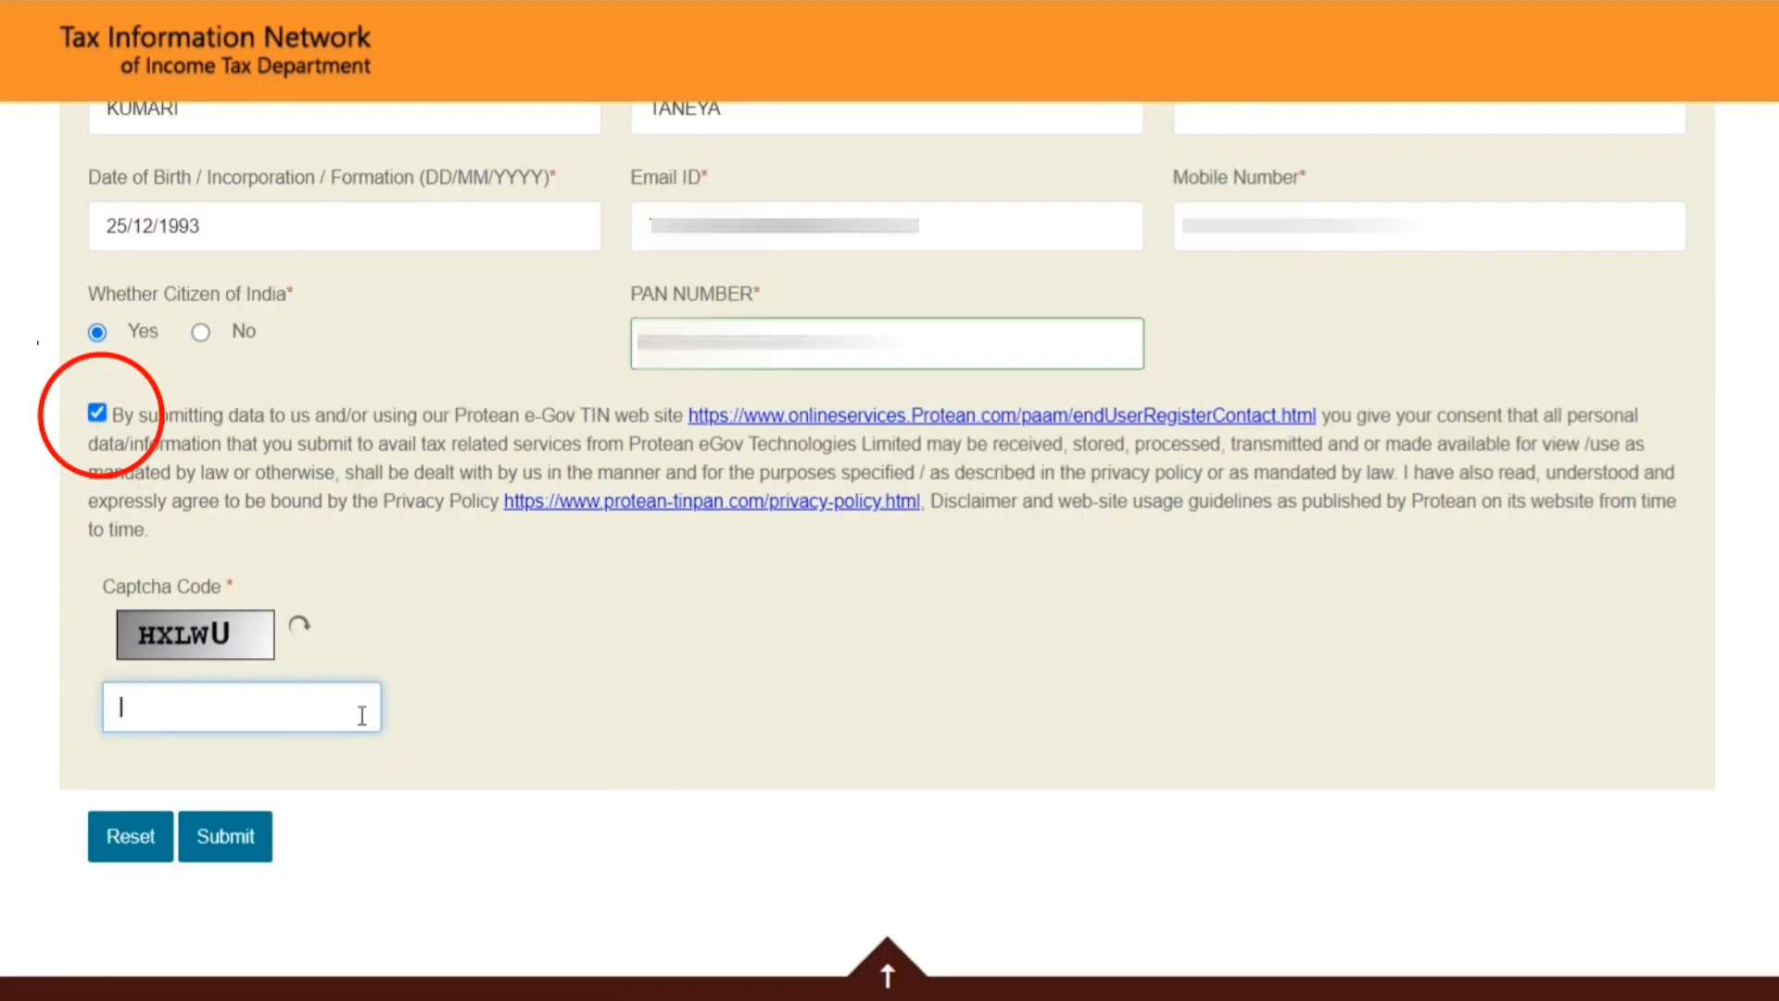
Step: Accept the consent declaration, enter the captcha code and submit the registration form
text(XLWU)
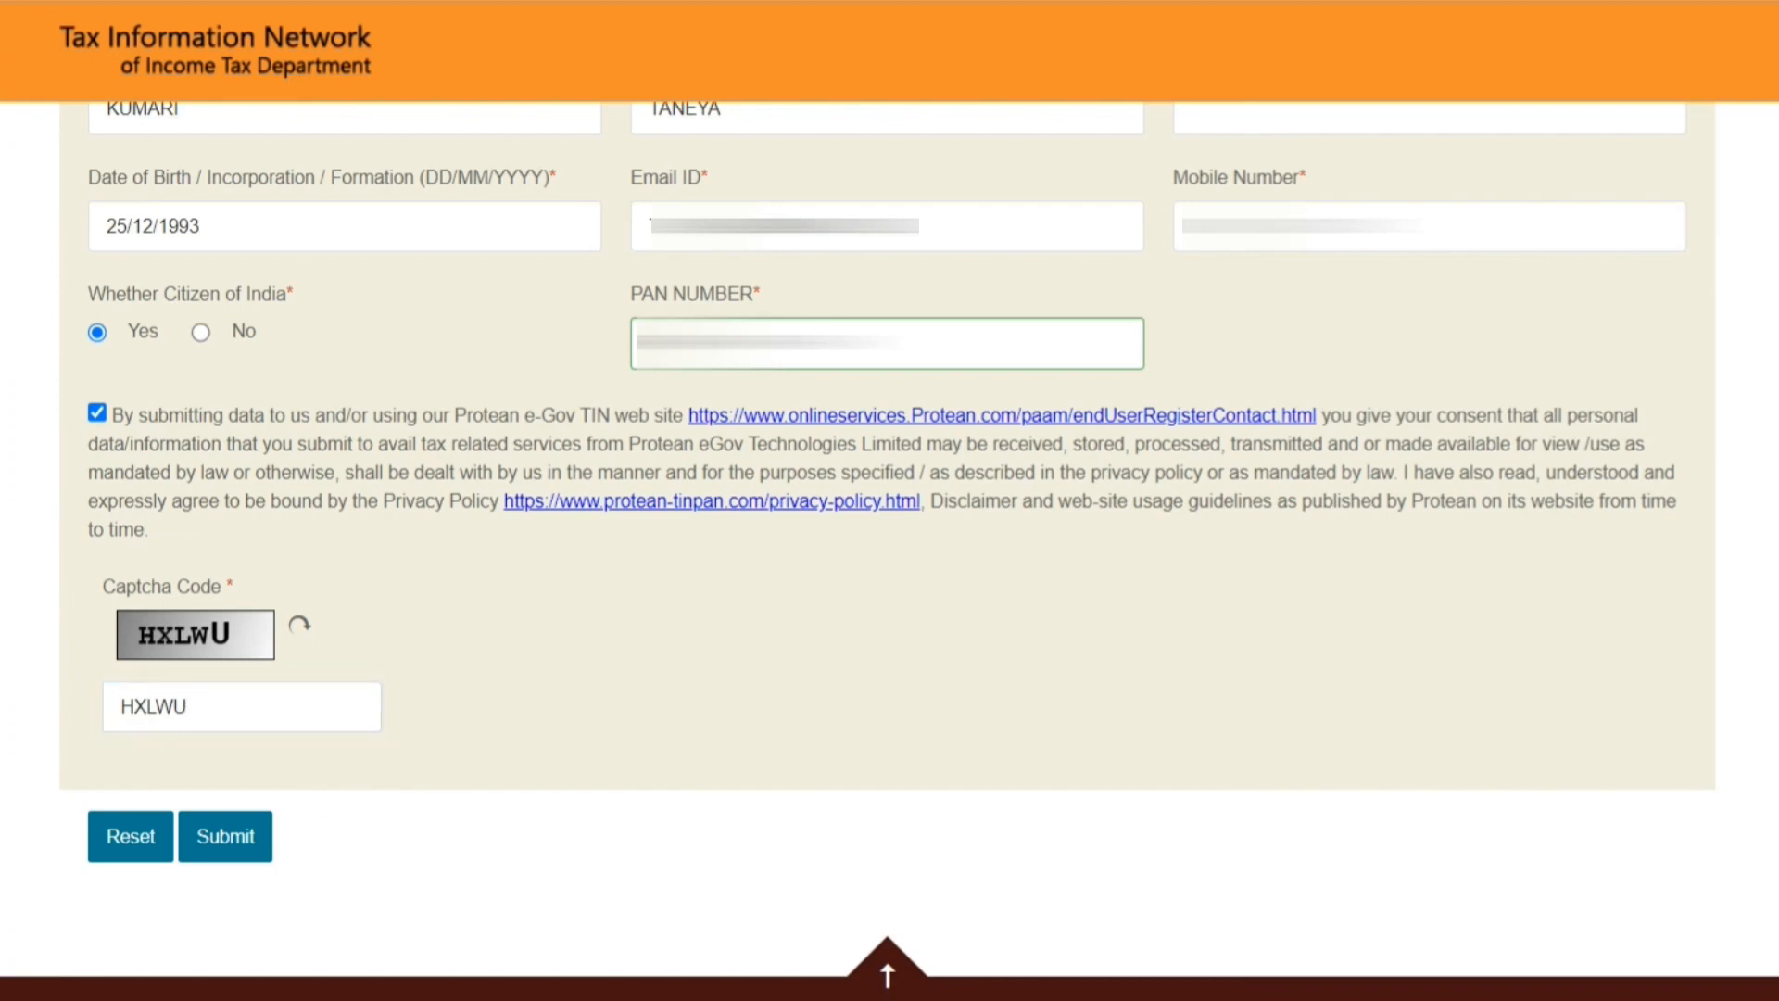
click(222, 839)
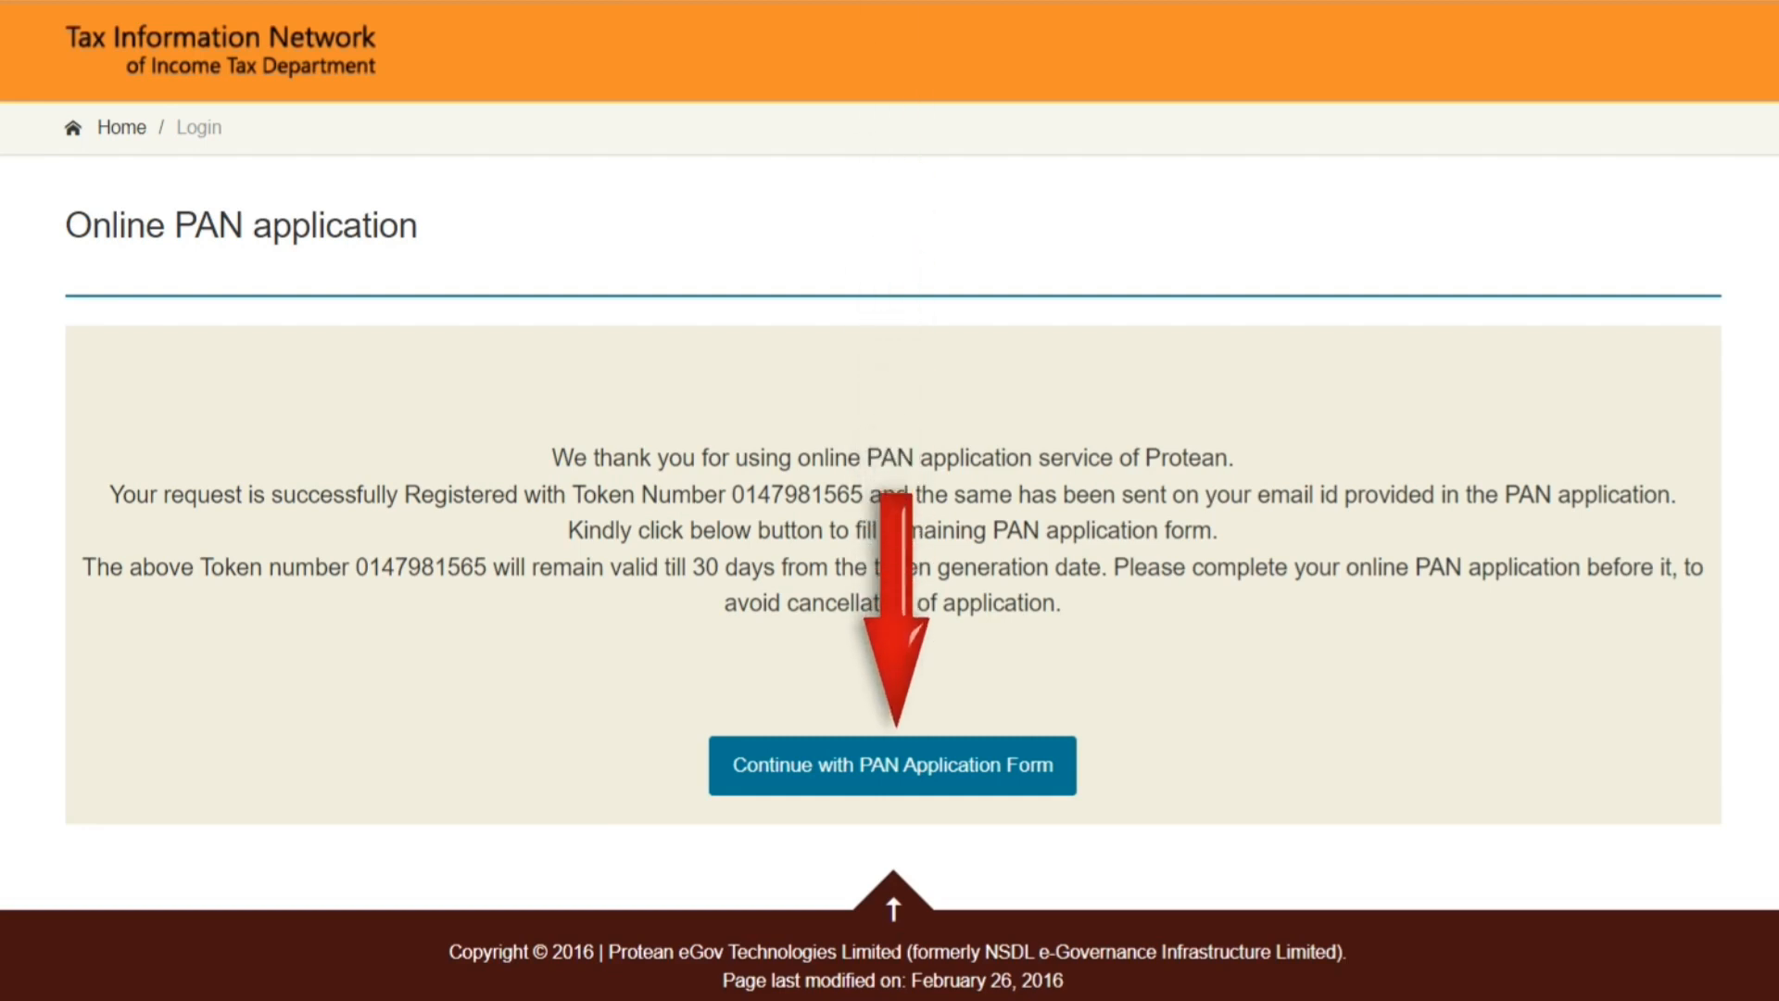
Step: Continue with the PAN application form and choose to submit scanned images through e-Sign
click(869, 784)
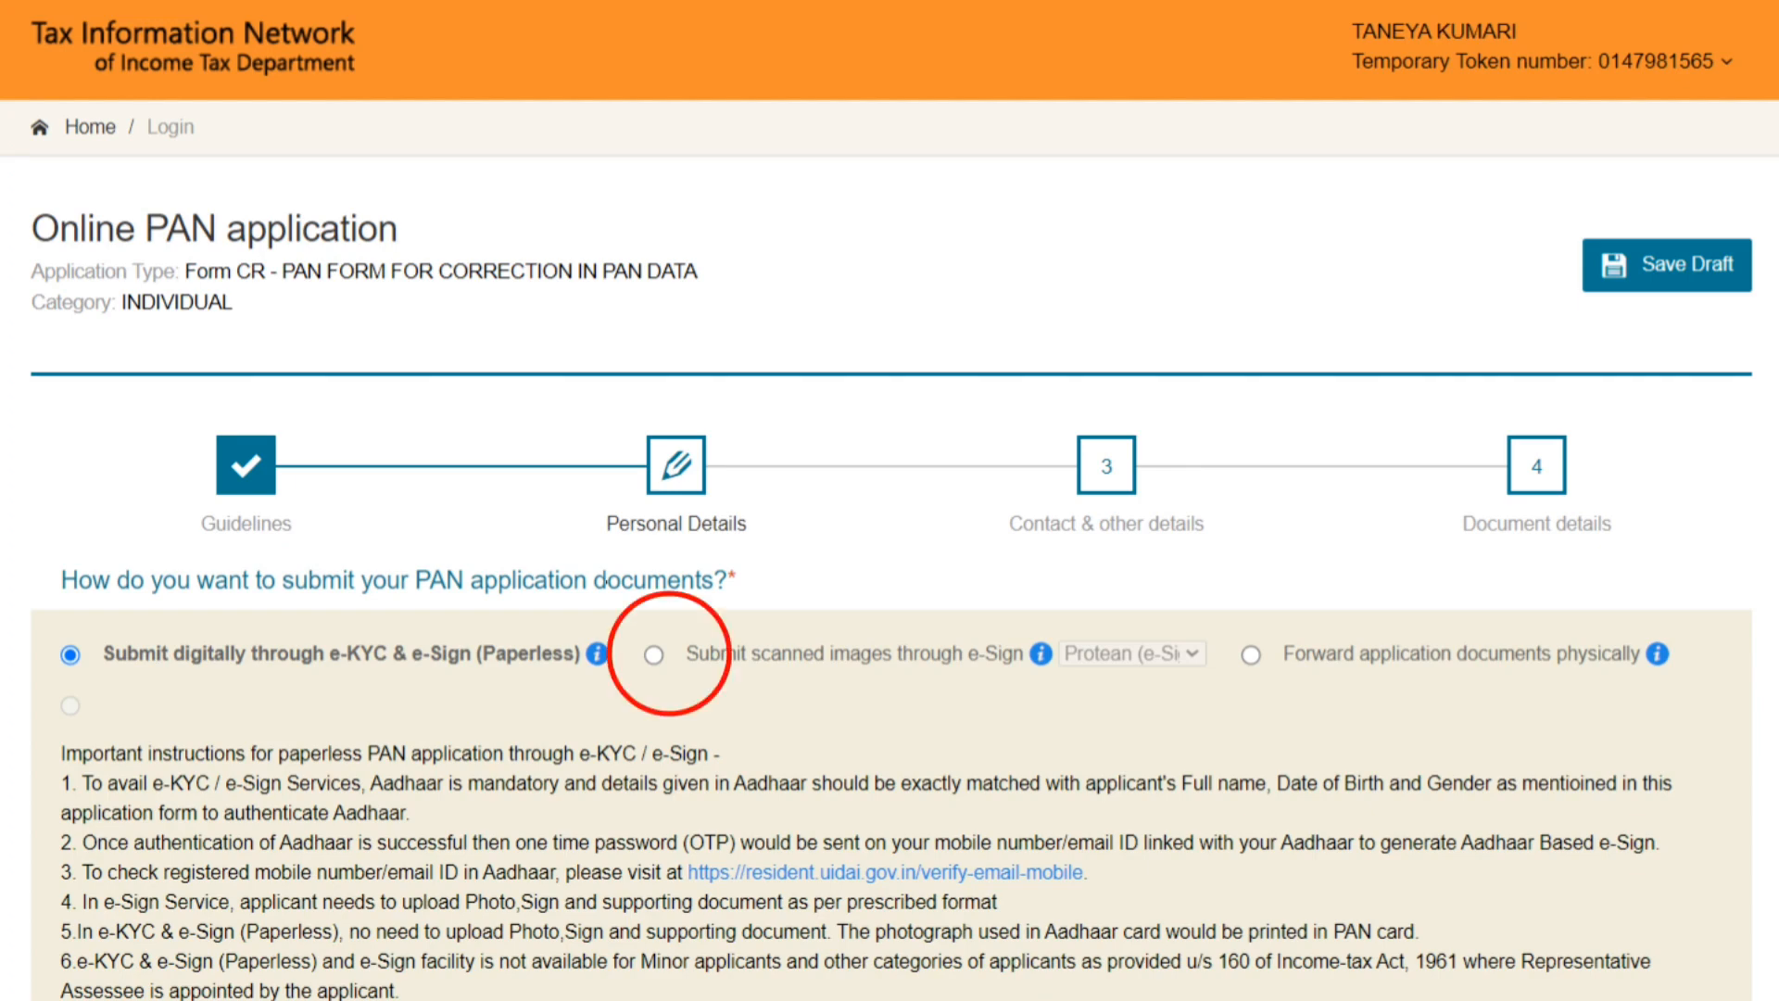
click(654, 654)
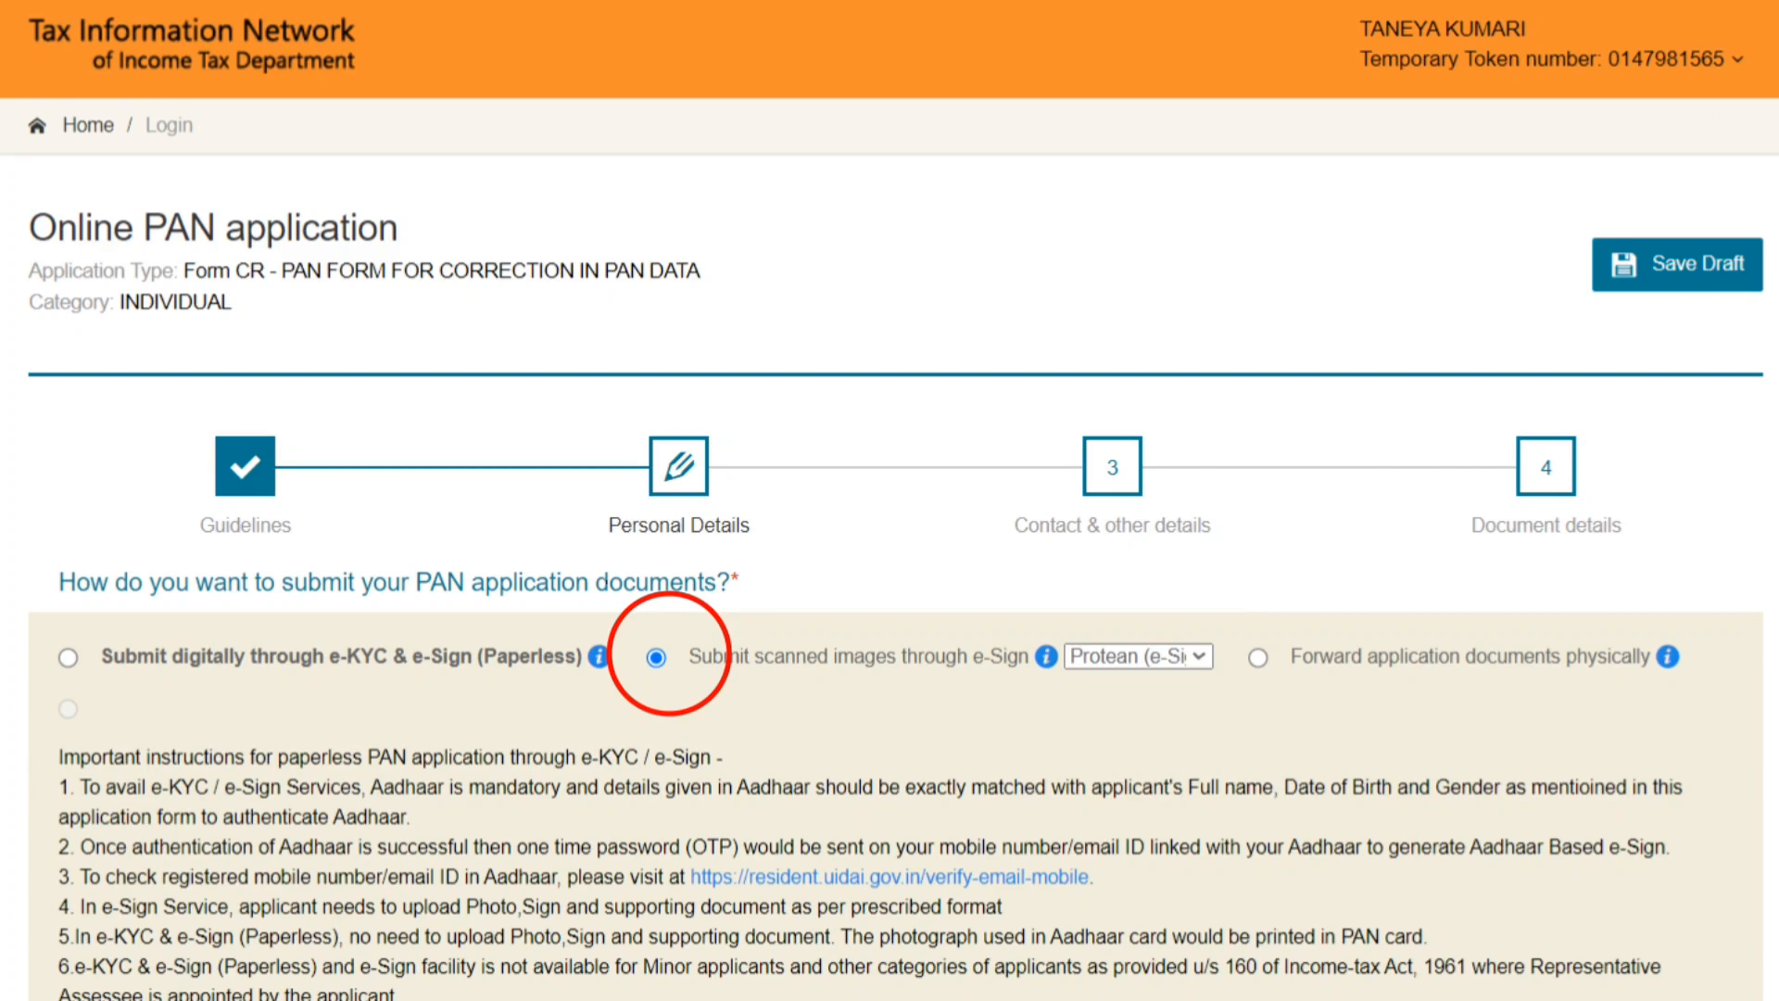
Step: Examine the processing fees listed for requesting a physical PAN card
scroll(917, 547, down, 6)
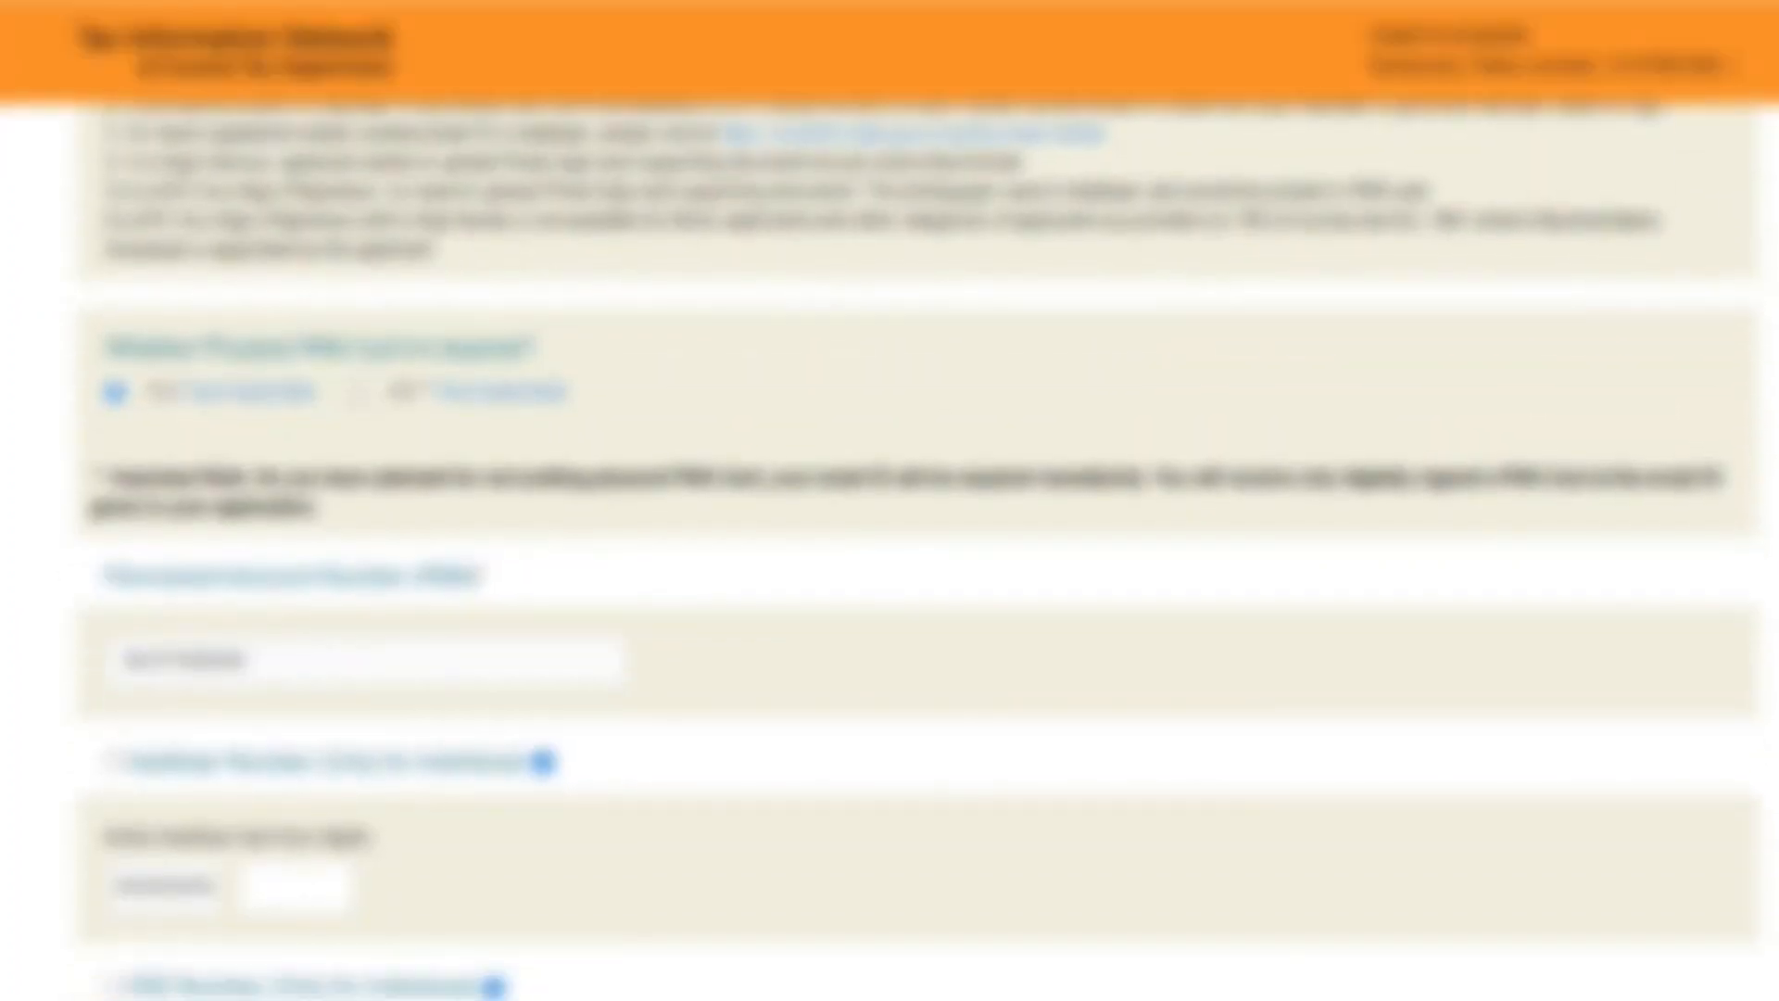
scroll(917, 547, down, 2)
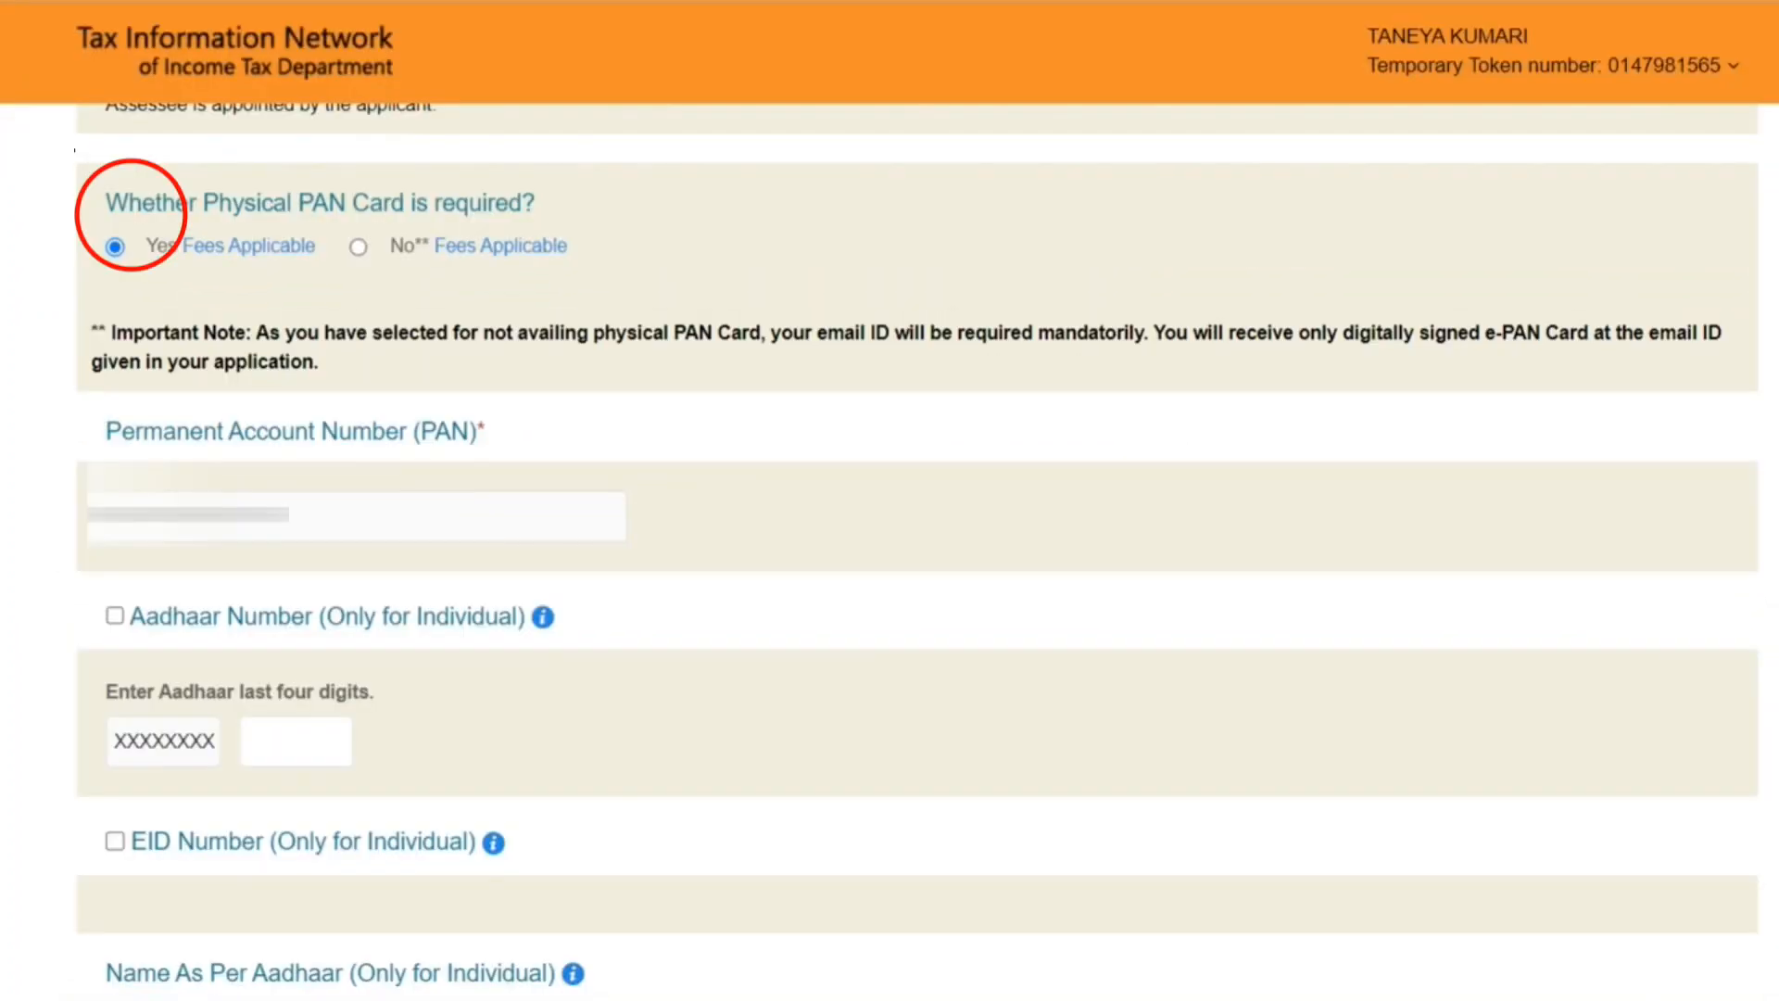
scroll(250, 223, down, 1)
mouse_move(252, 222)
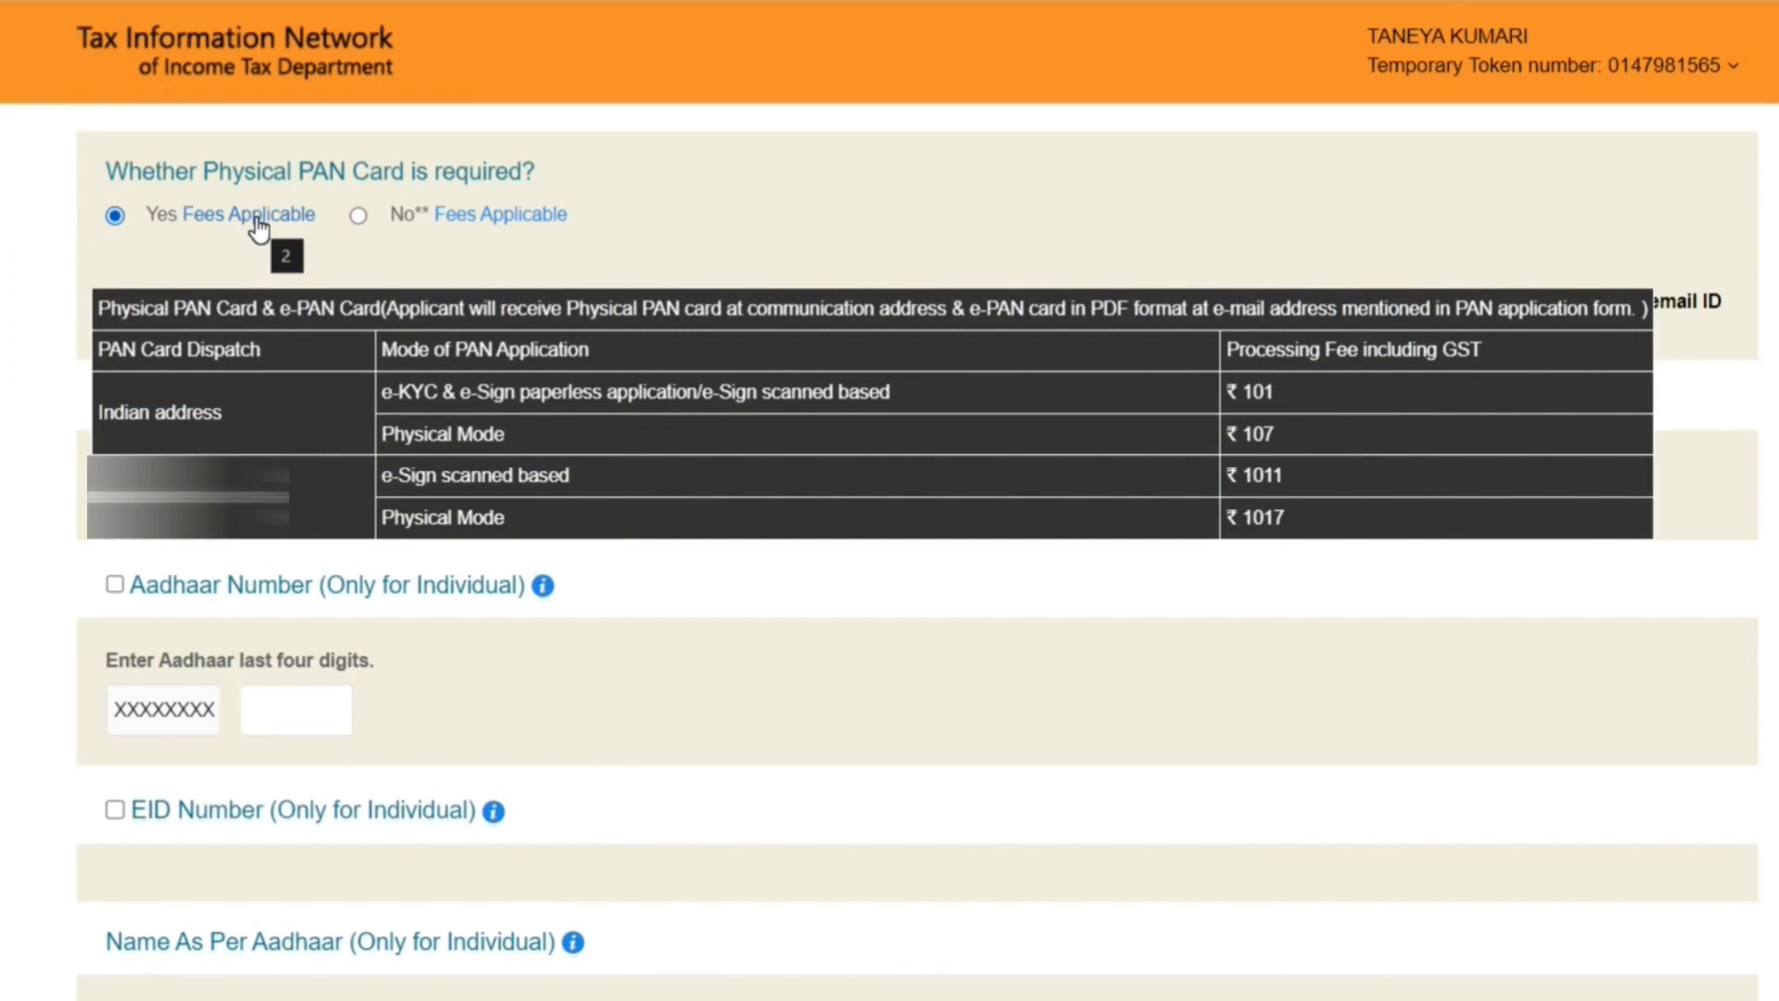
mouse_move(510, 230)
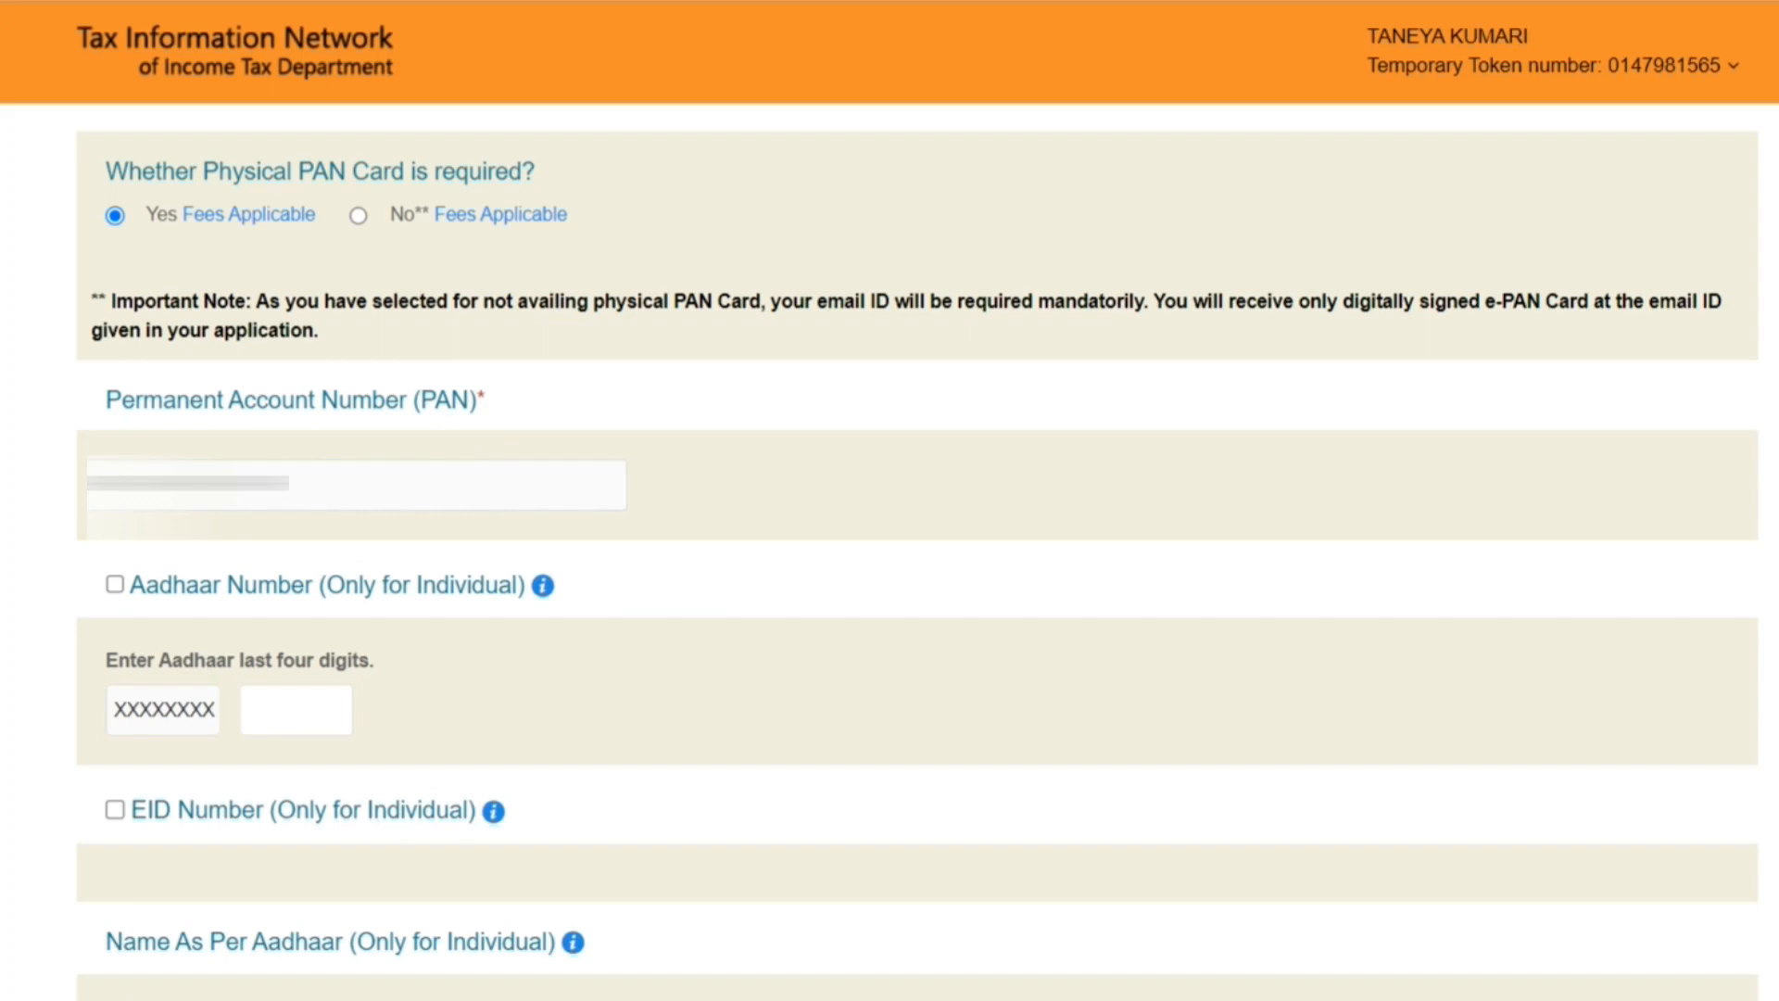
Step: Tick the Aadhaar Number option and start entering the applicant's name as per Aadhaar
click(115, 585)
click(294, 711)
click(295, 712)
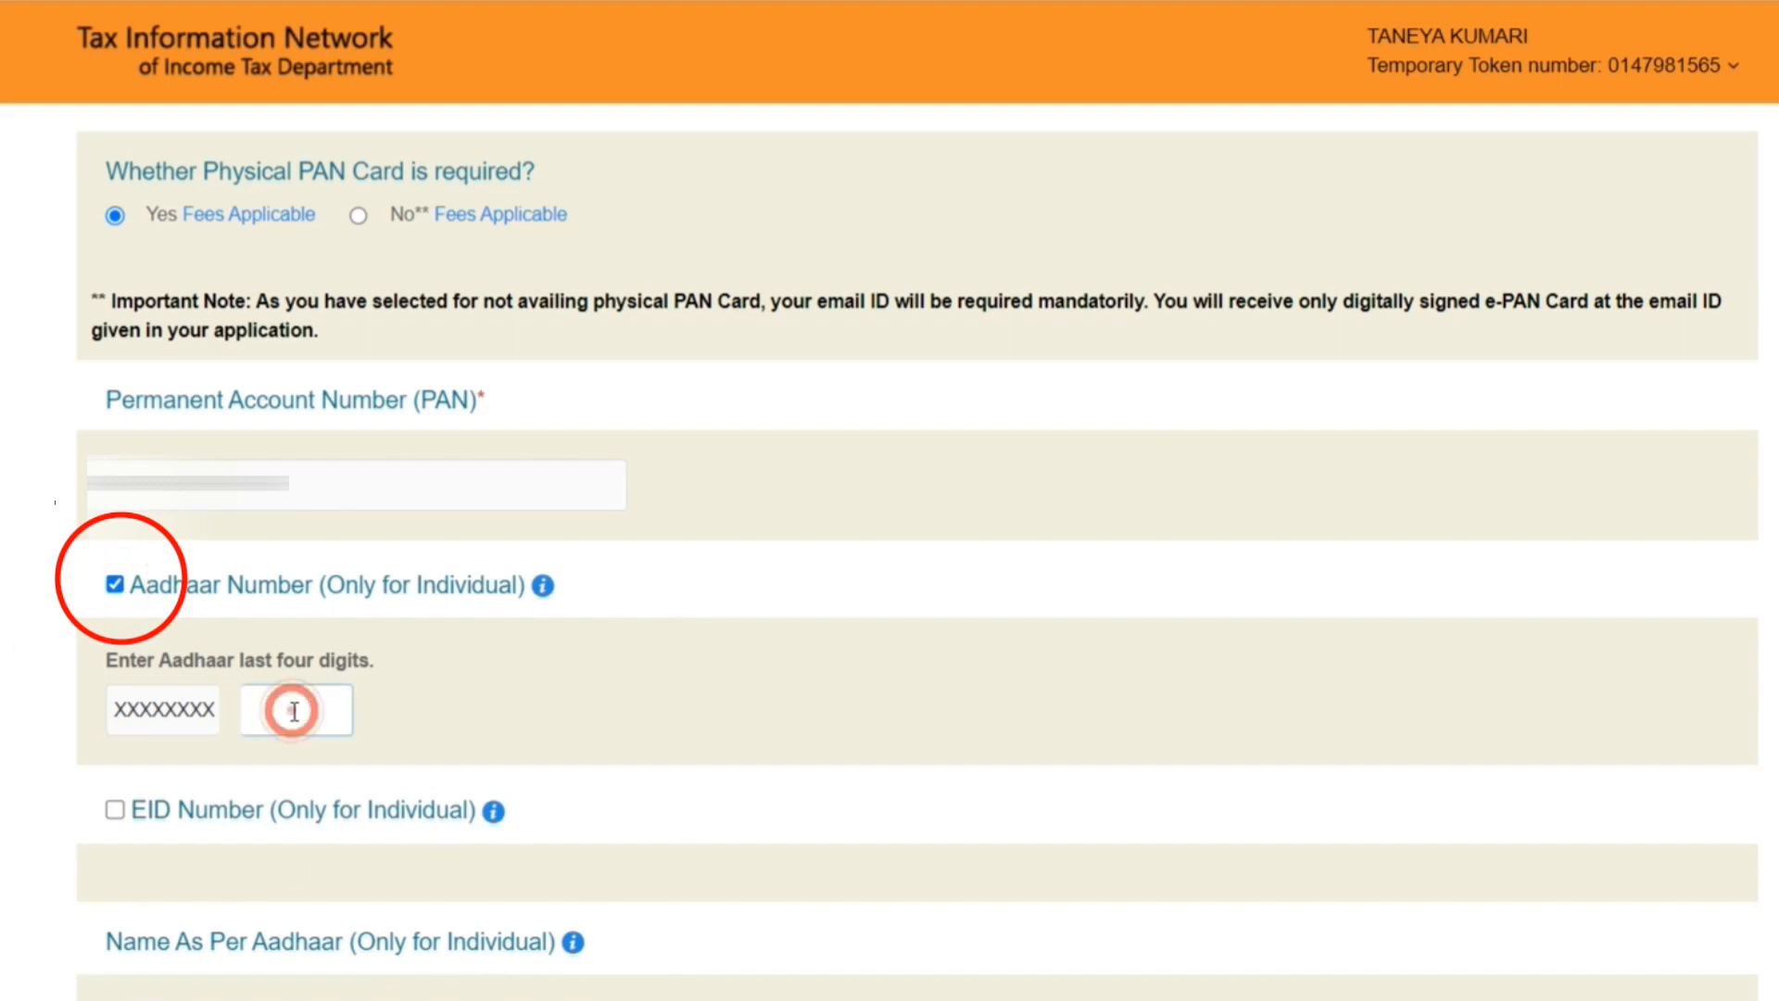
scroll(295, 711, down, 8)
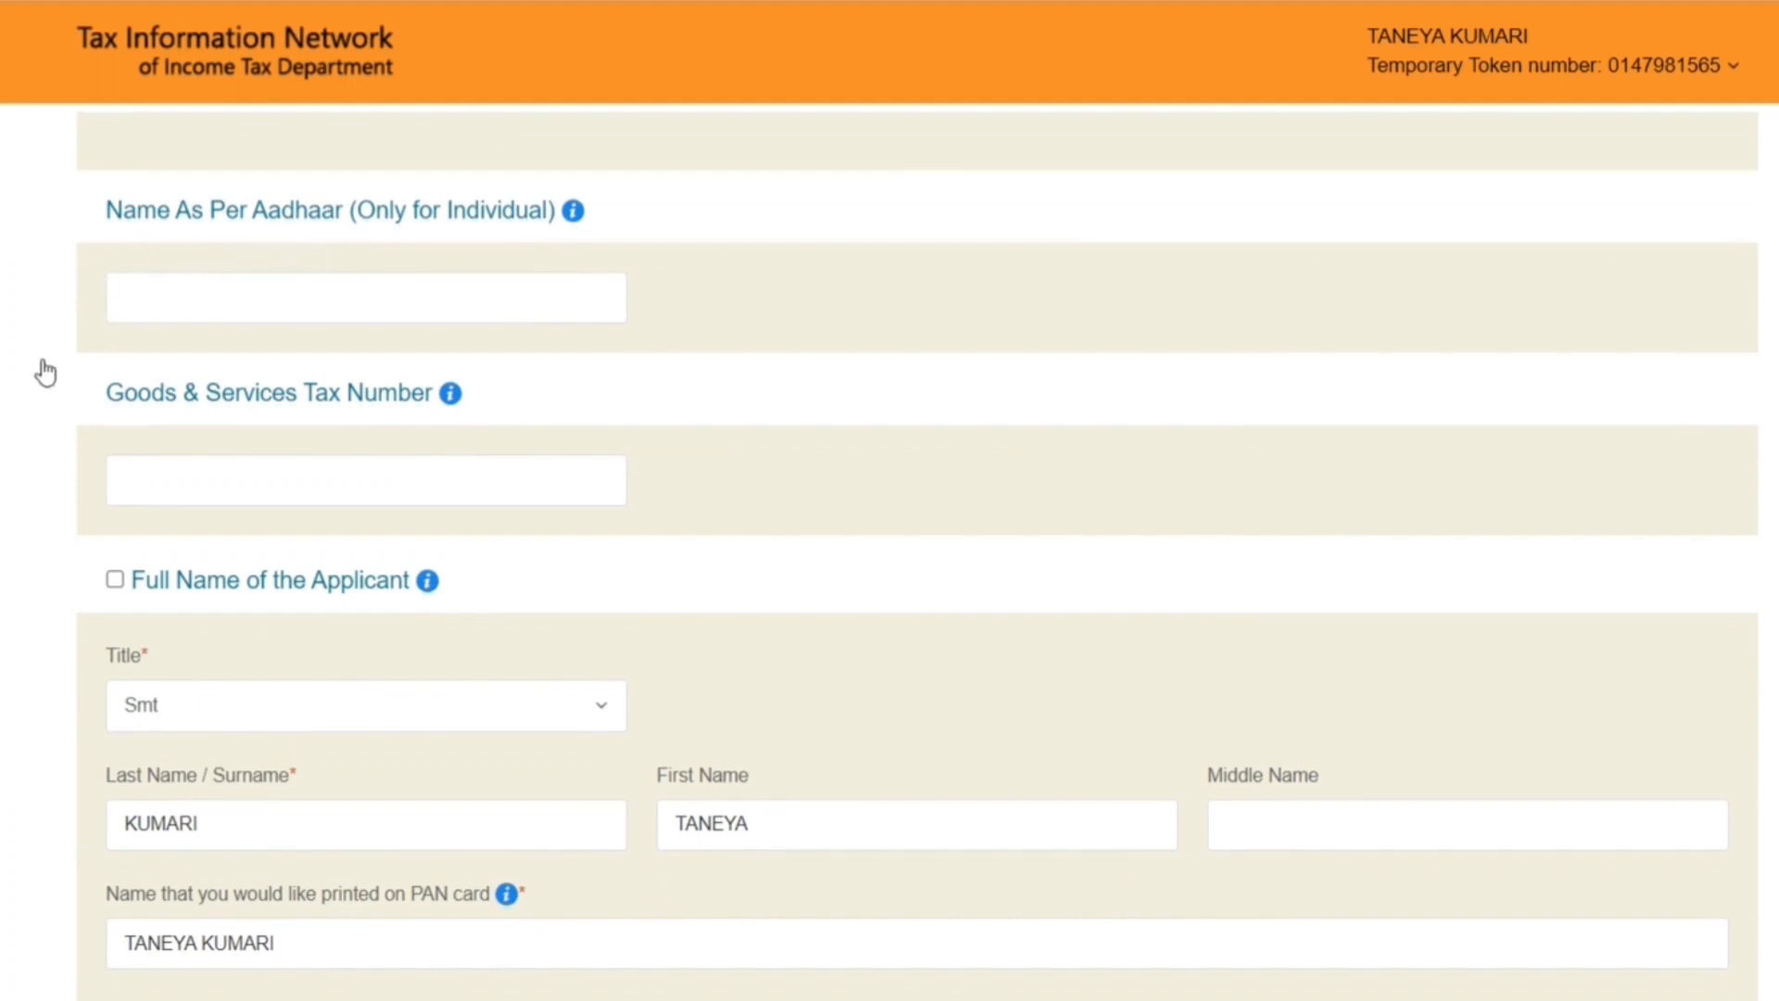
click(248, 304)
text(TAN)
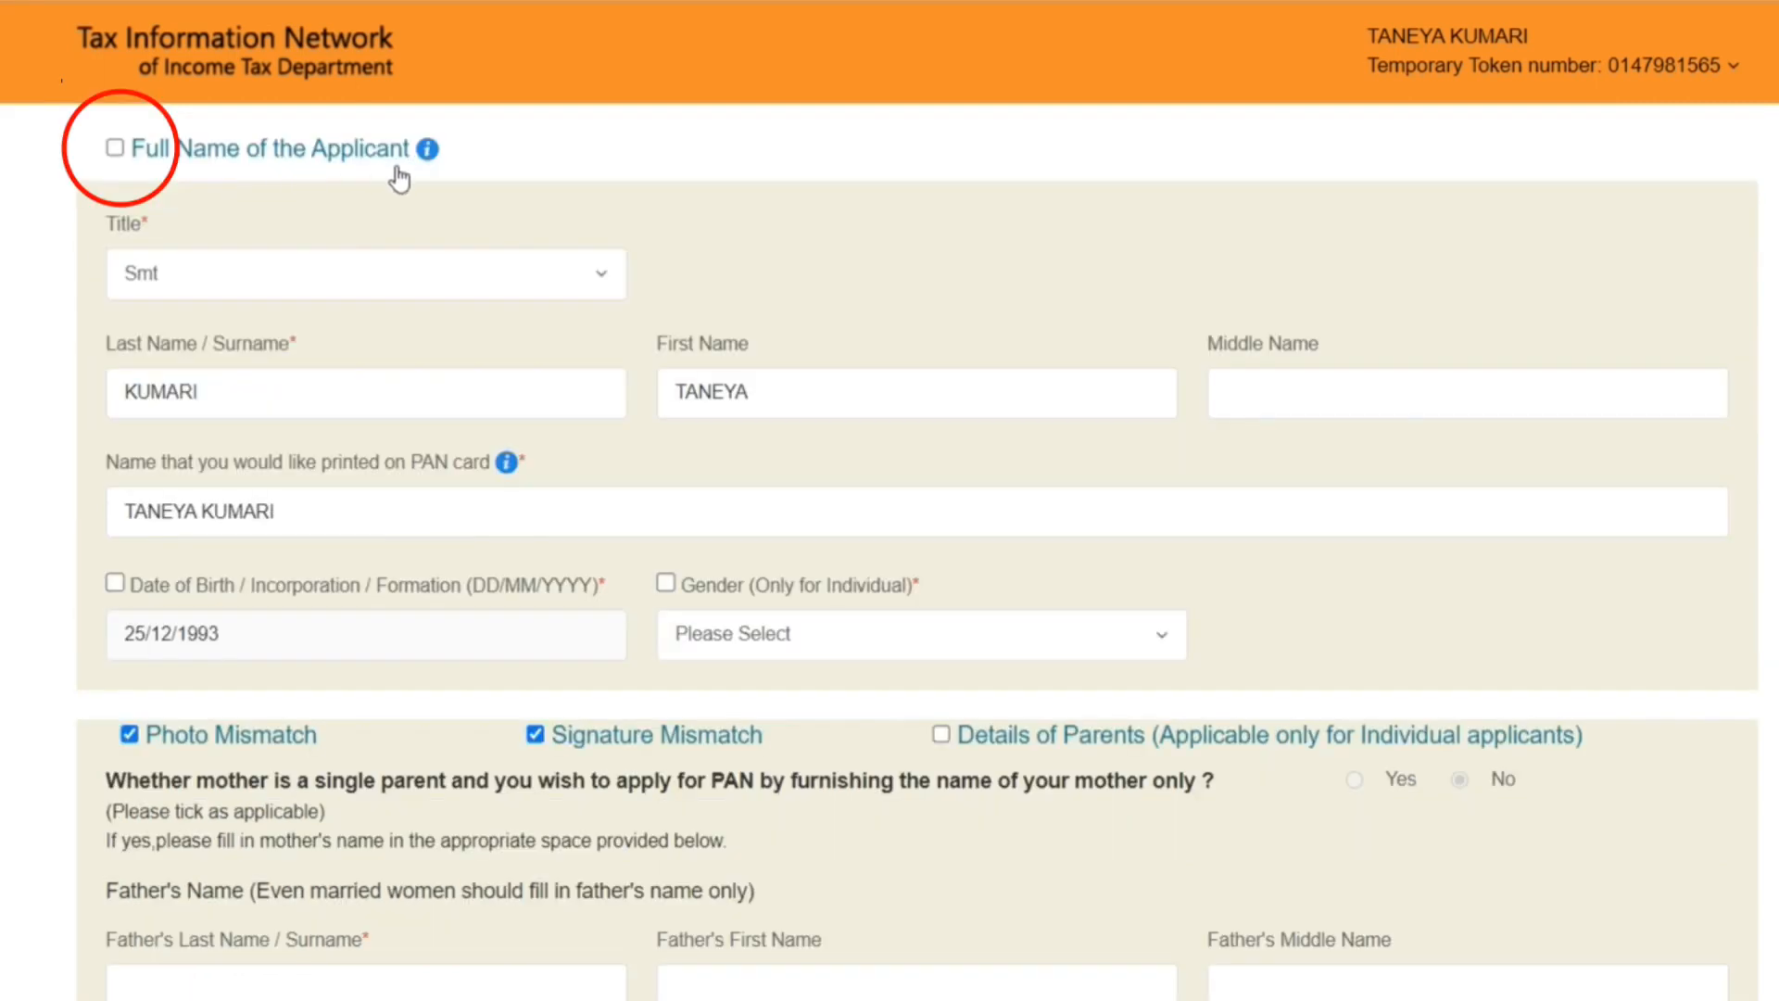
Step: Tick full name, date of birth and gender for correction, setting the gender to Female
click(115, 148)
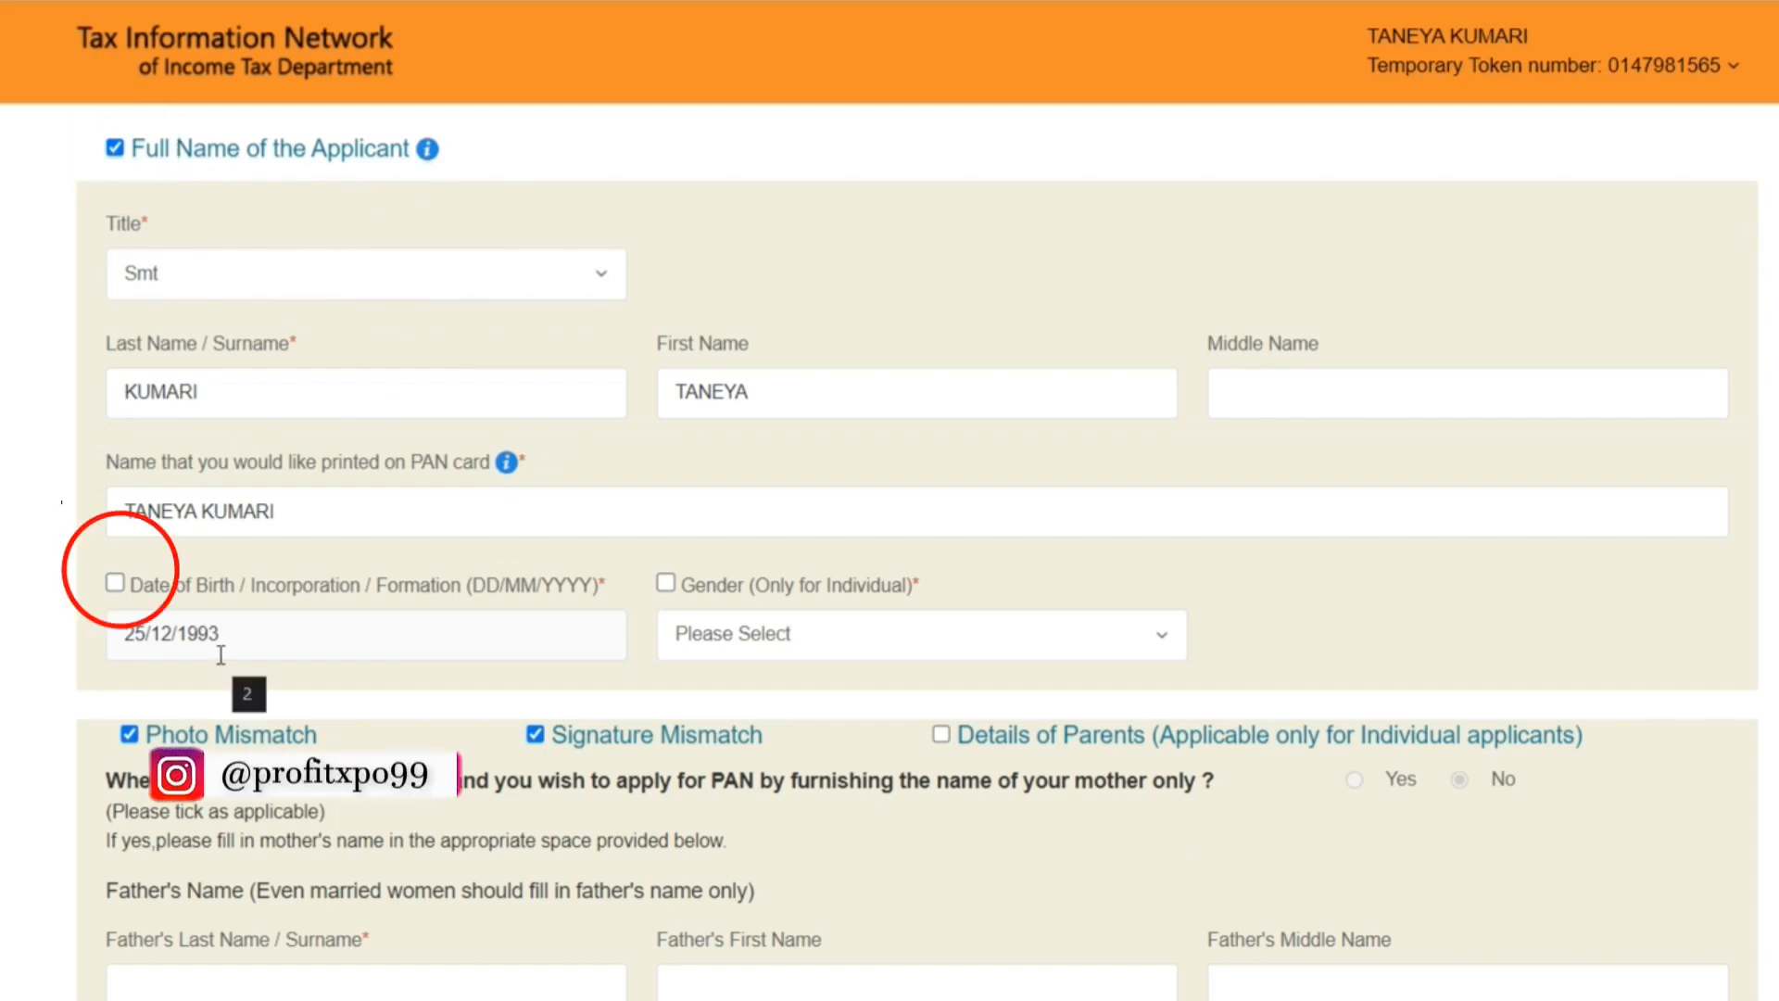
click(112, 587)
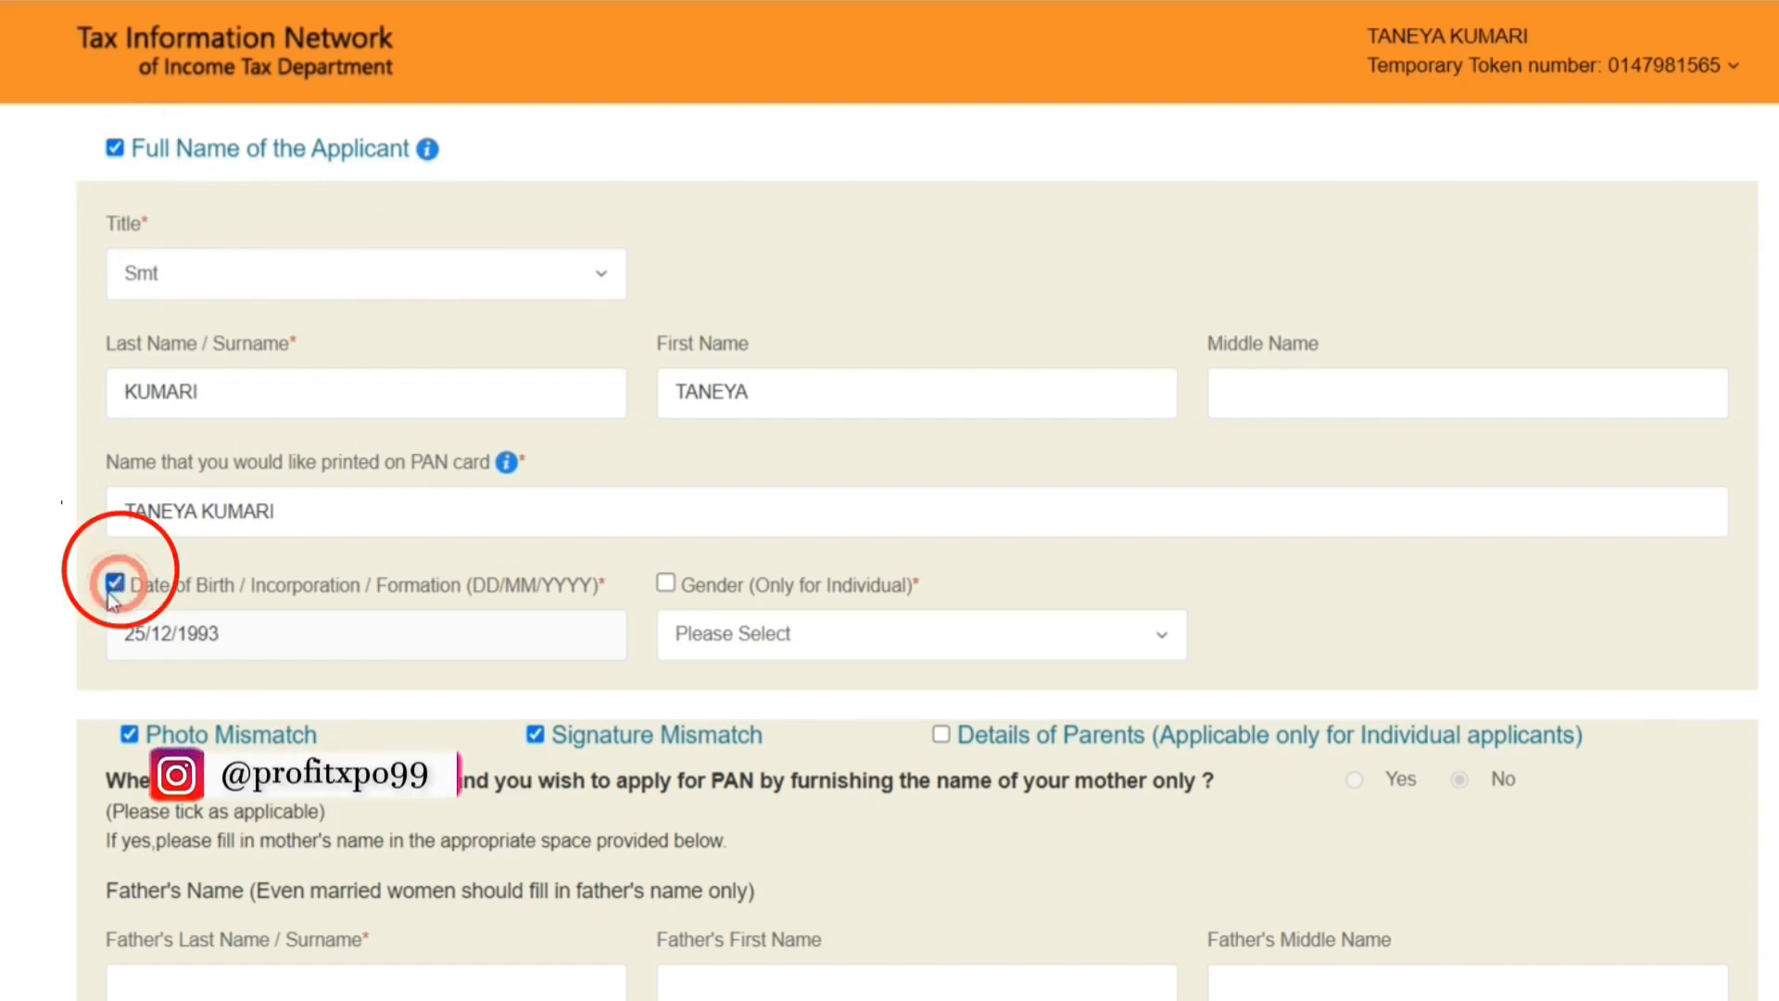
click(664, 584)
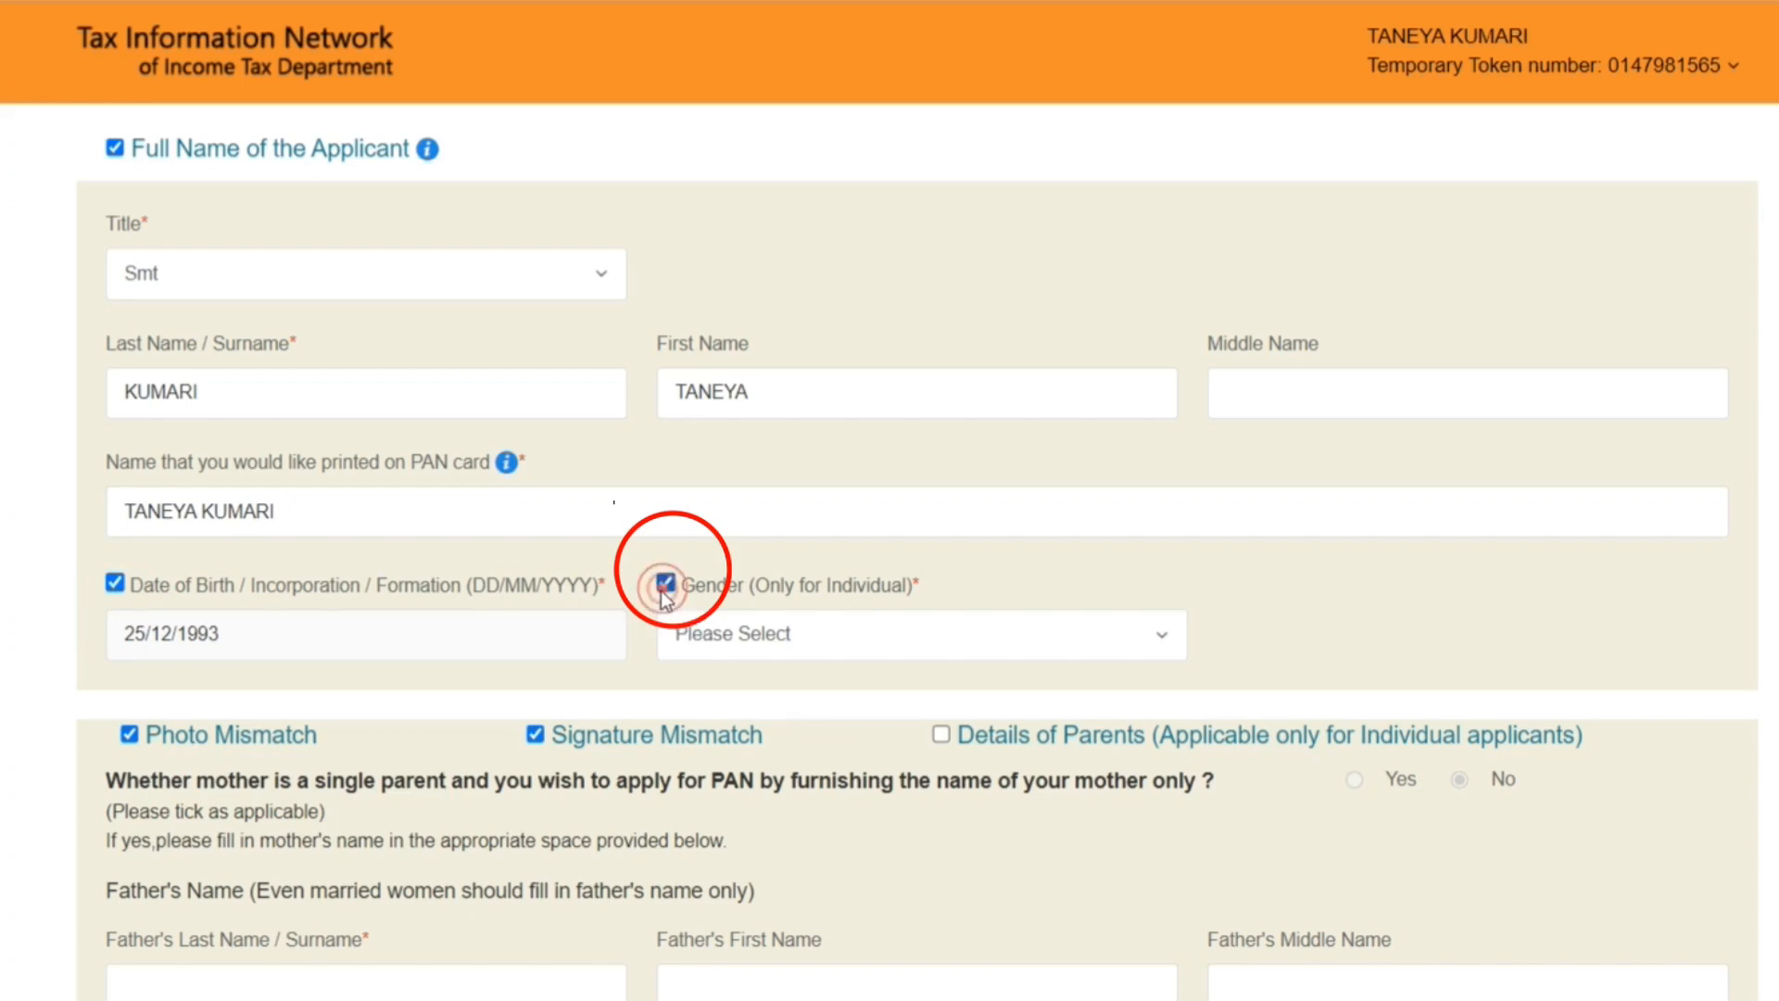
click(1160, 641)
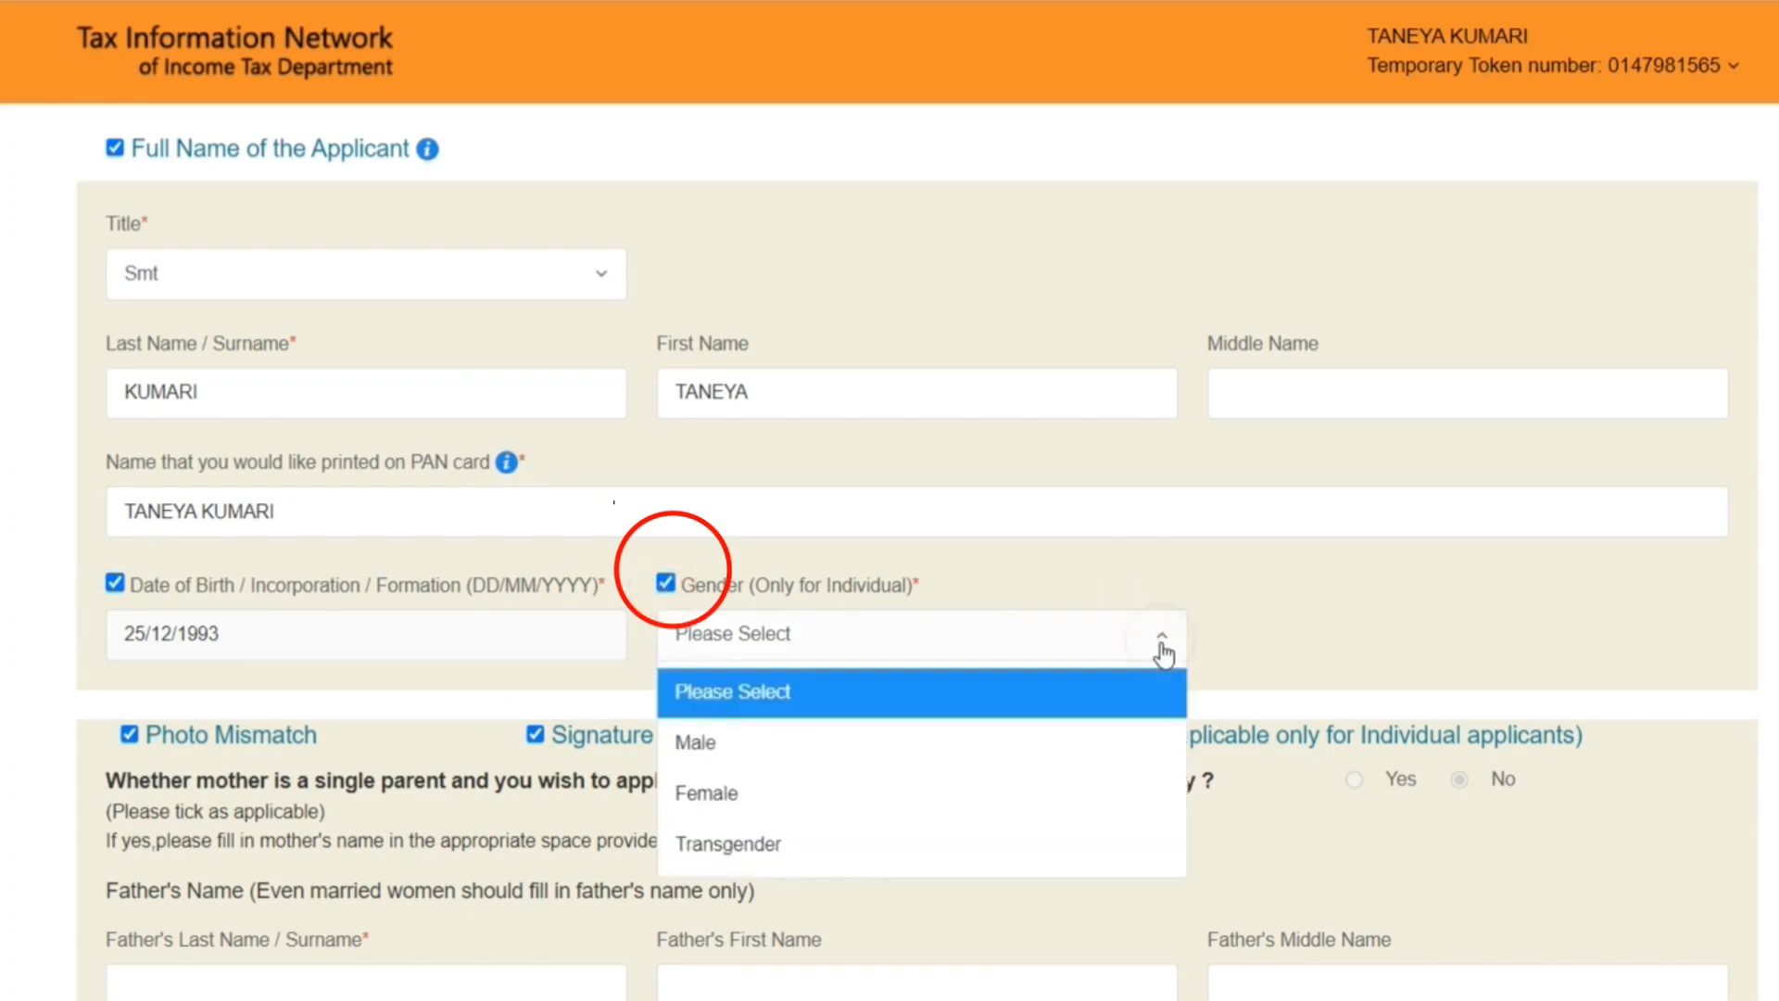
click(706, 793)
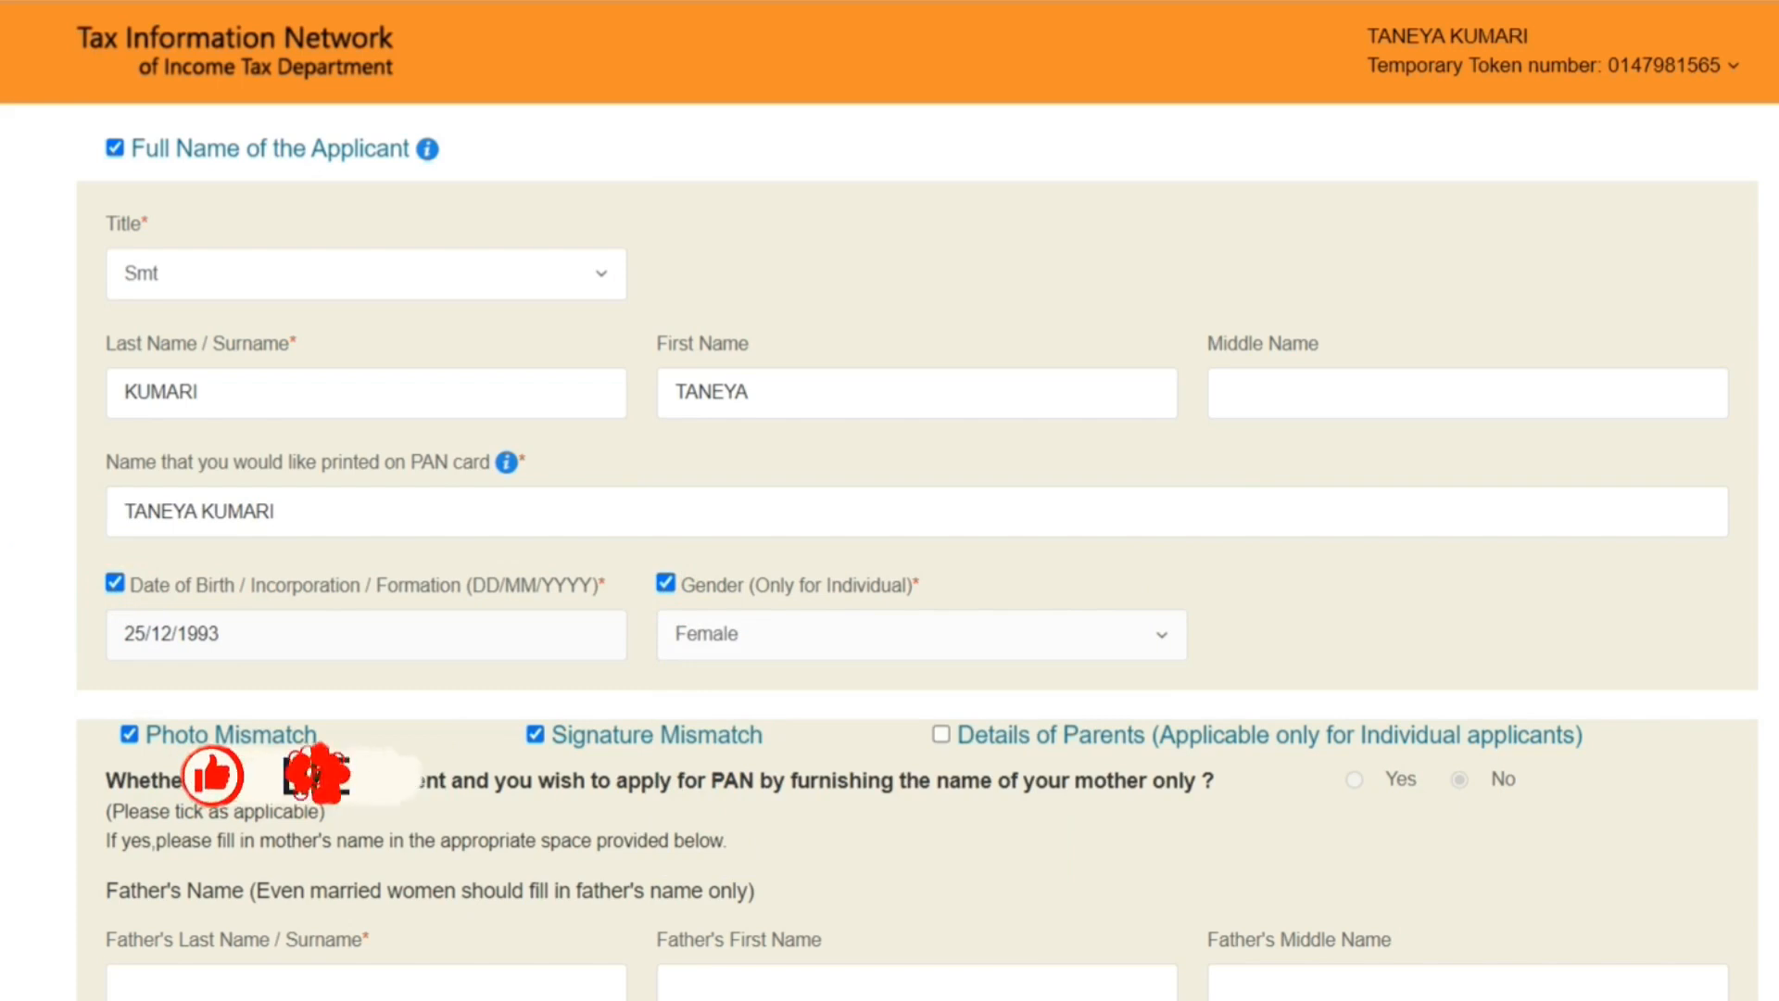
Step: Acknowledge the reminder to save details before filling in the parents' names
scroll(917, 556, down, 2)
scroll(917, 556, down, 1)
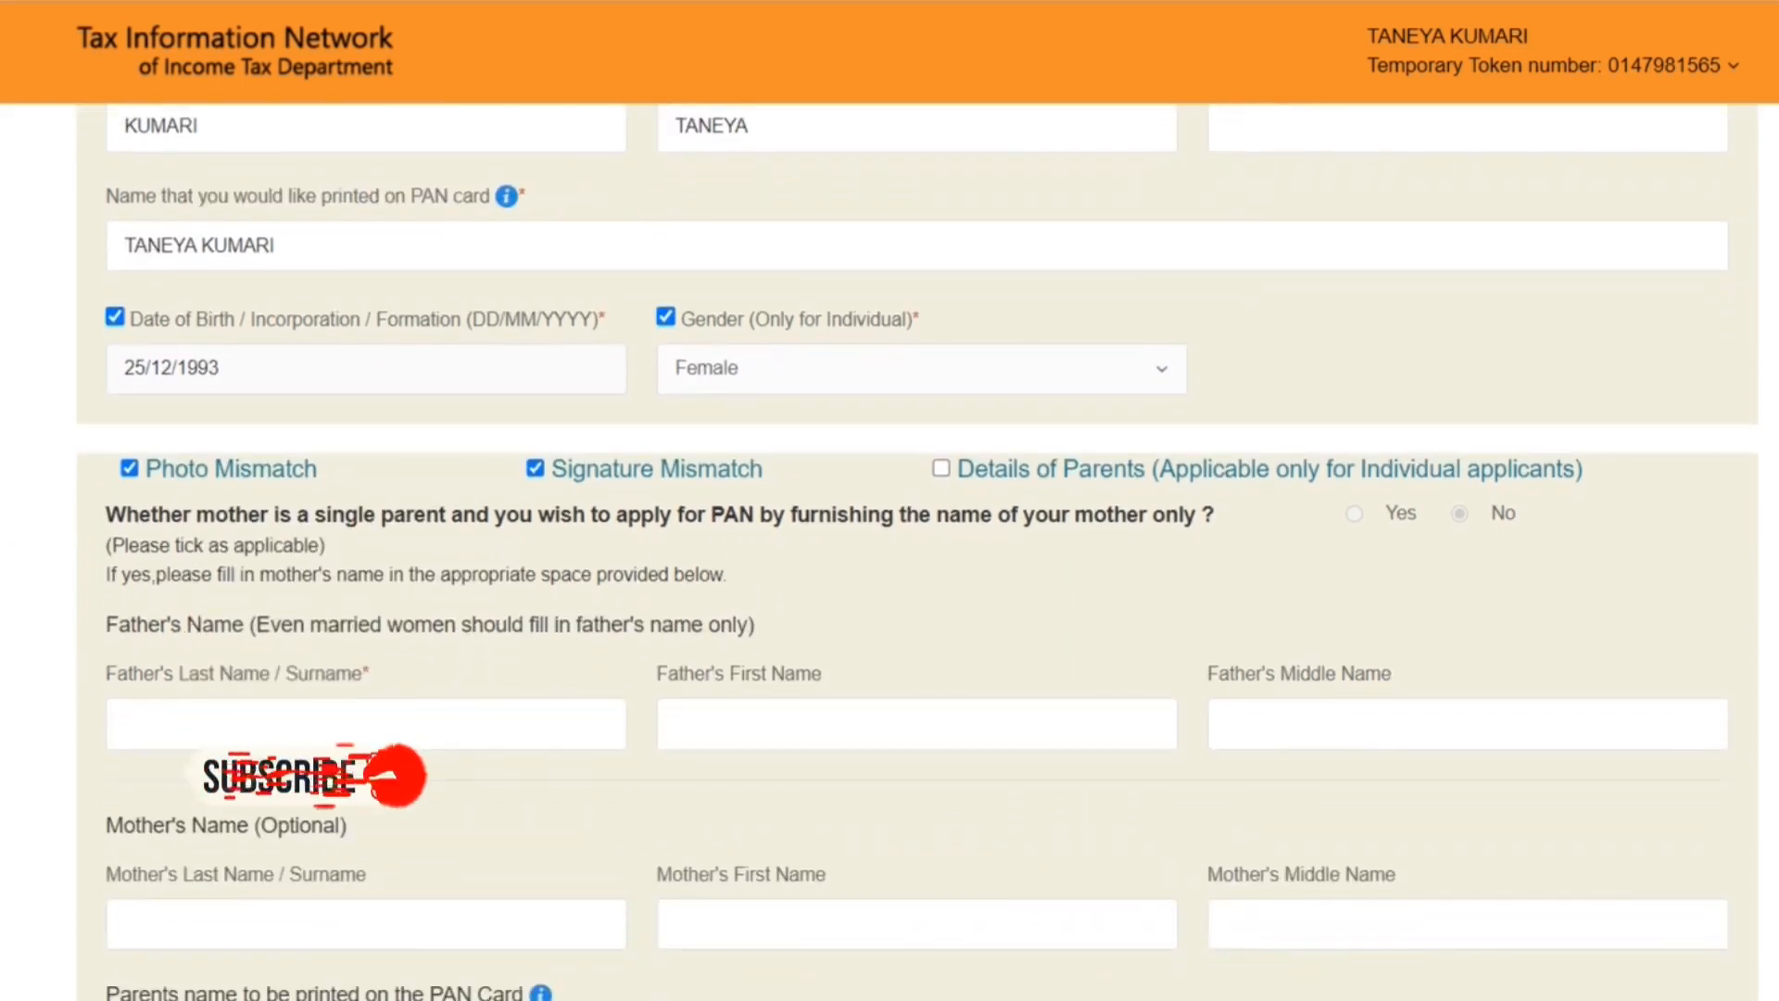
scroll(917, 556, down, 2)
scroll(917, 556, up, 3)
scroll(917, 555, up, 1)
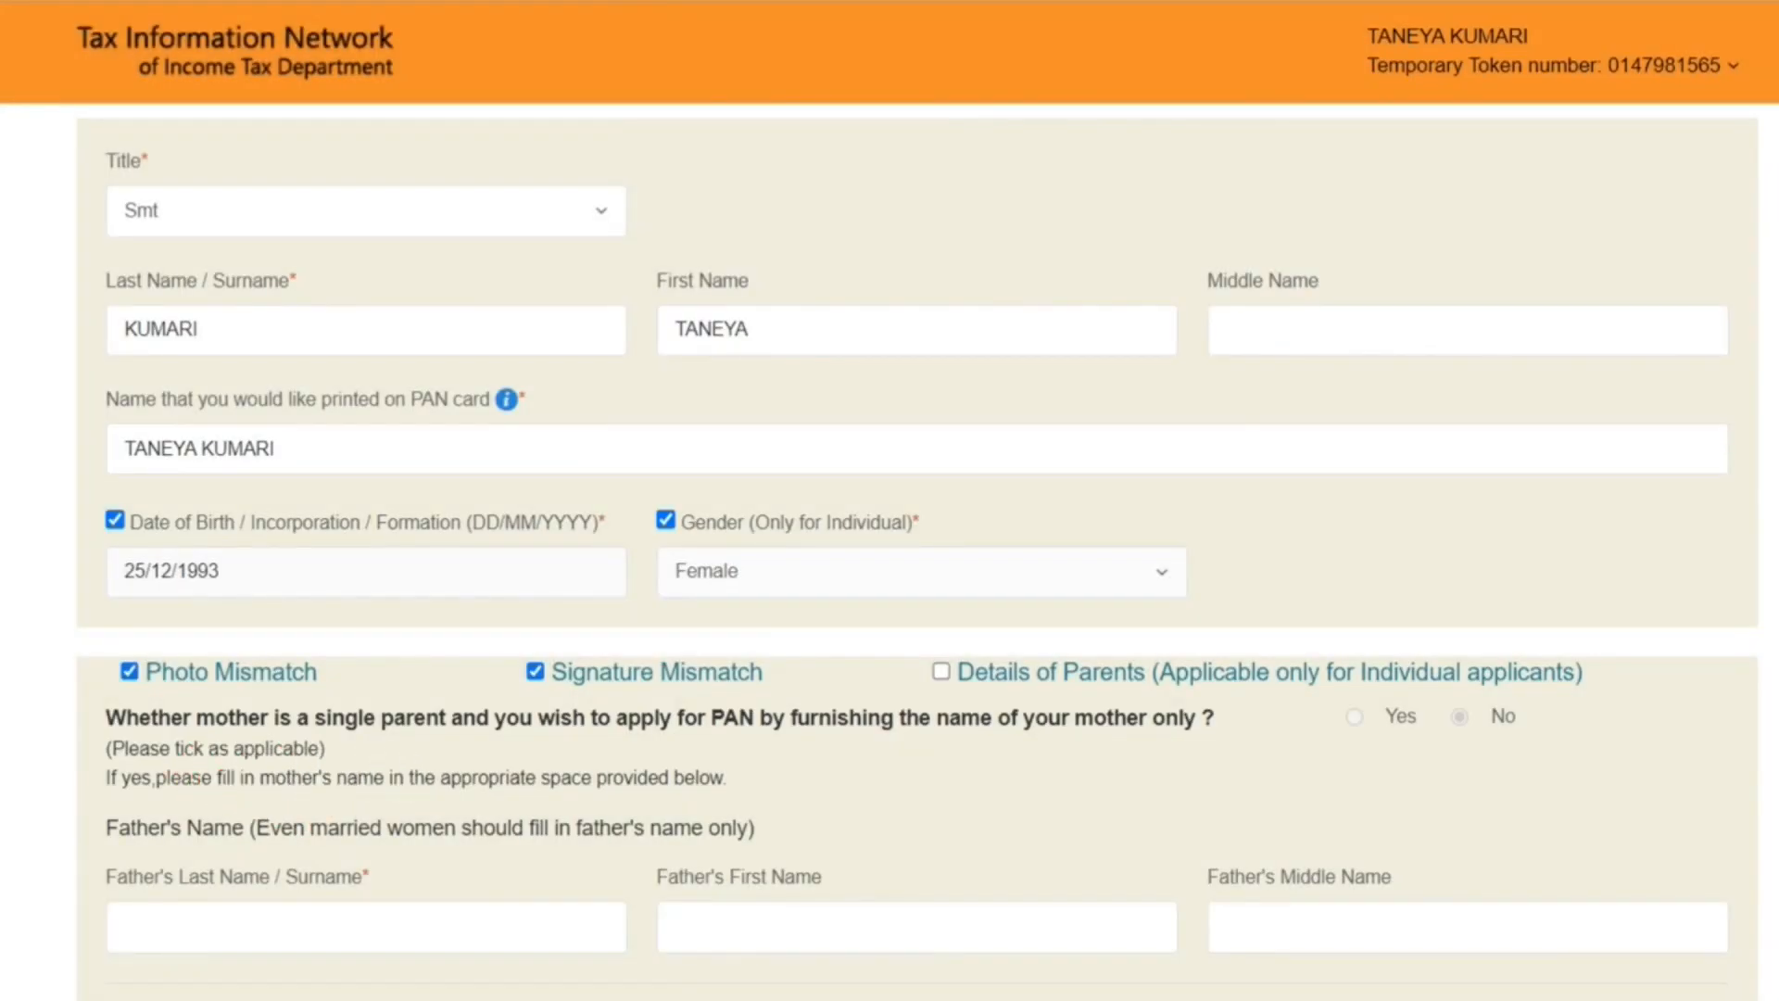
scroll(917, 555, down, 4)
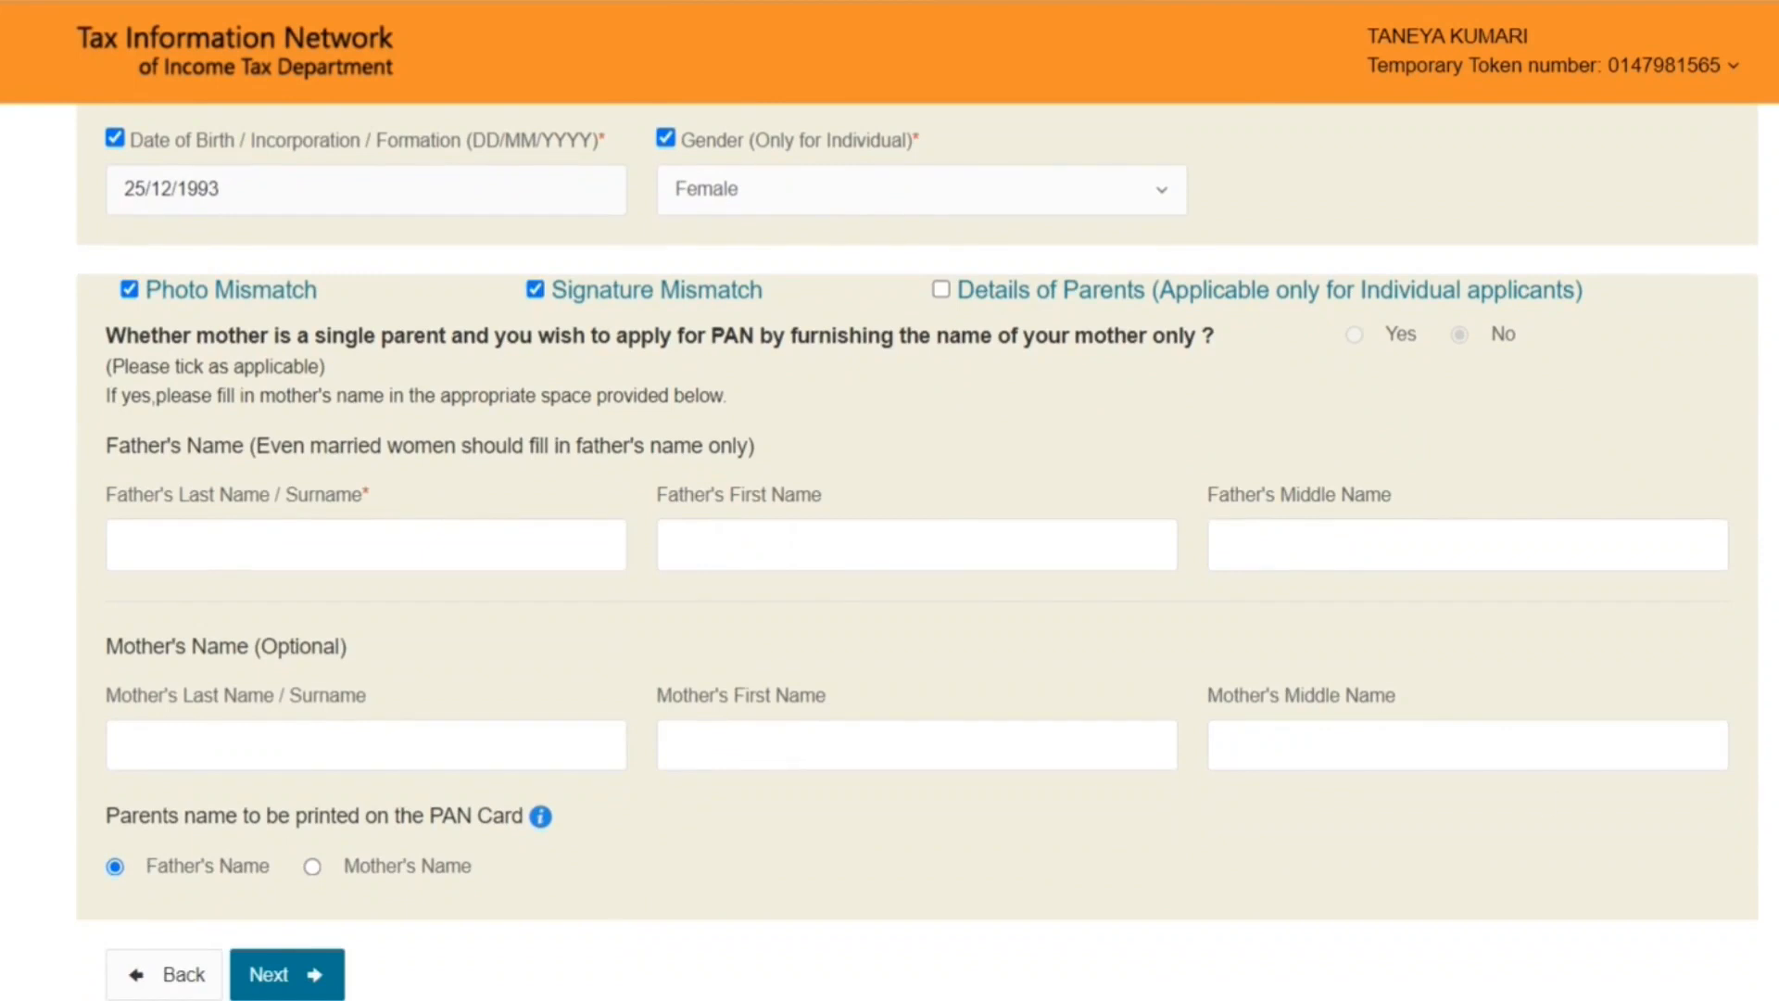
scroll(917, 551, down, 1)
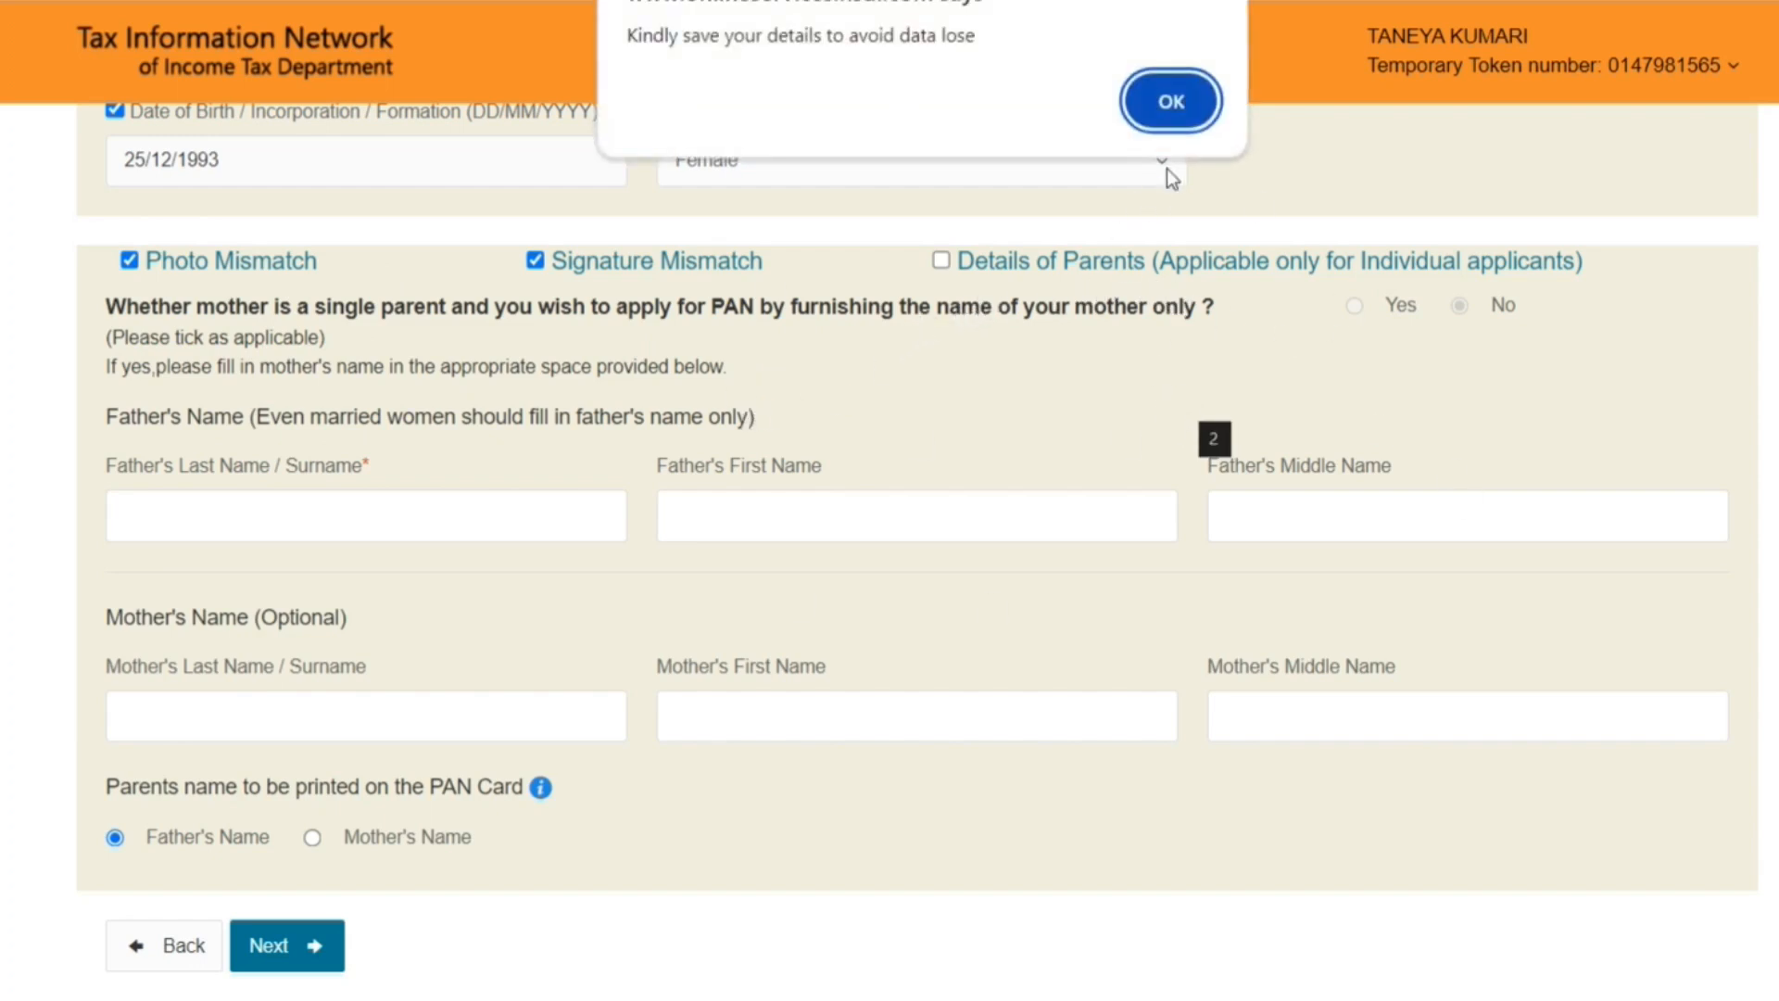
click(1182, 119)
Step: Enter the father's surname and first name and the mother's surname
click(353, 508)
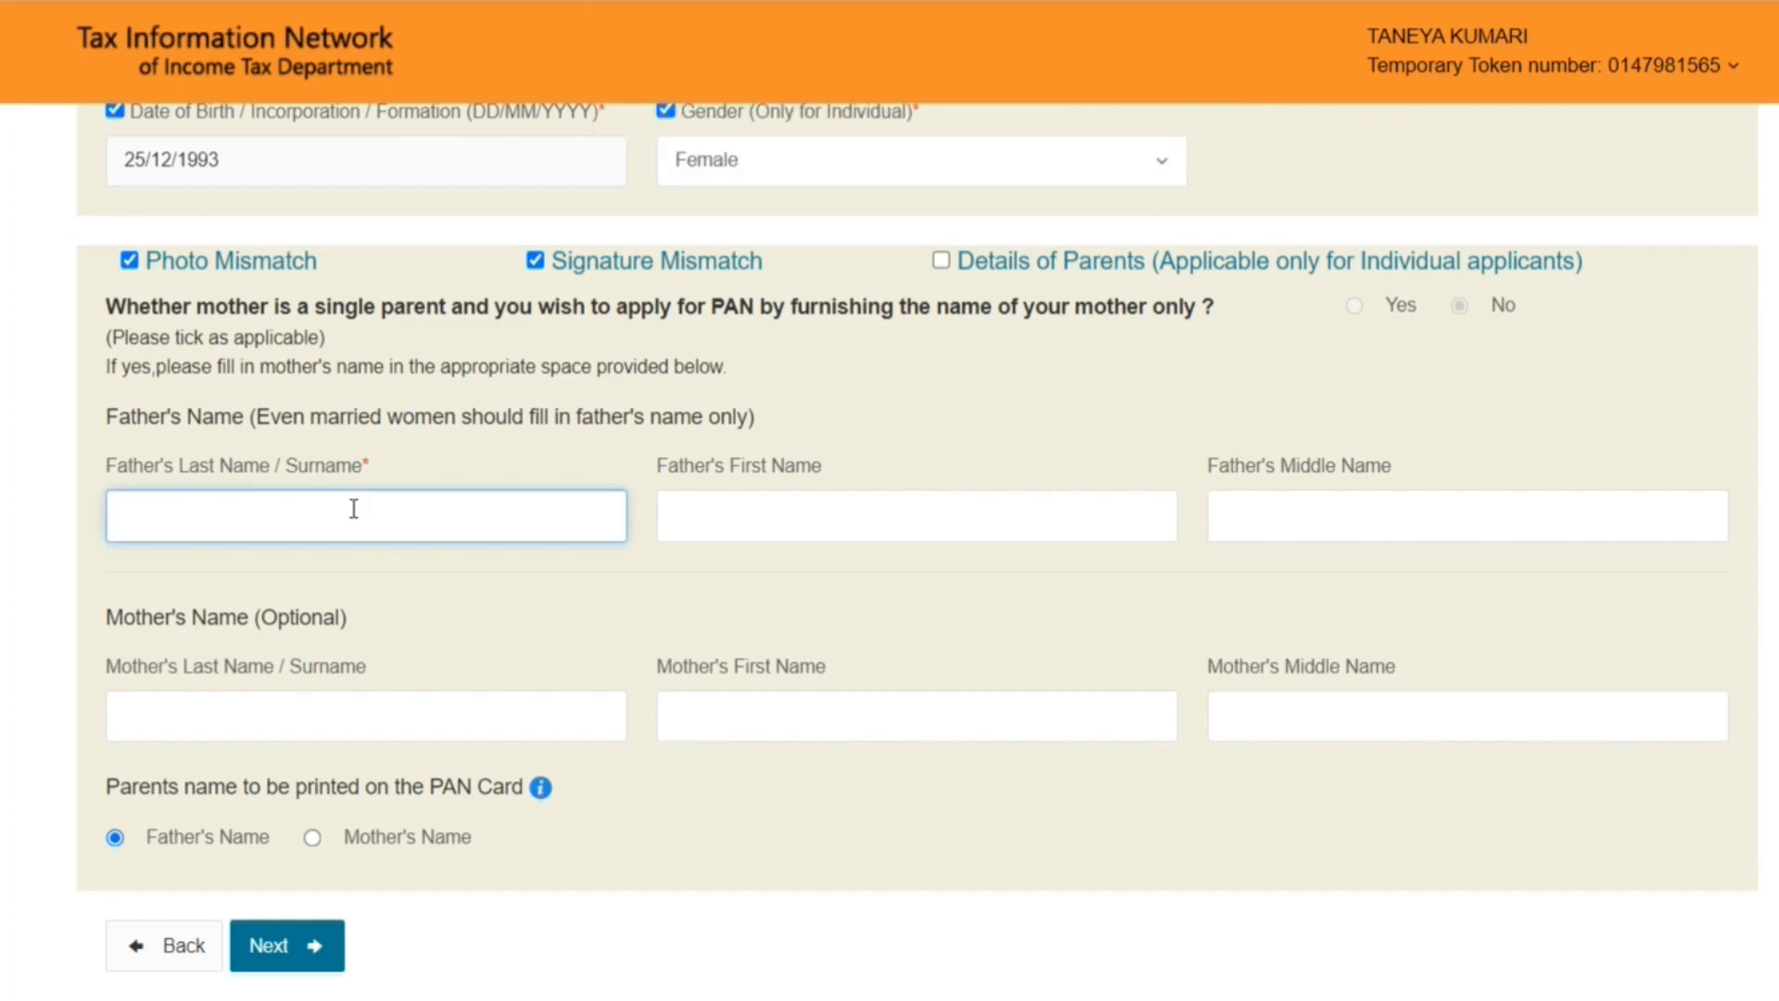
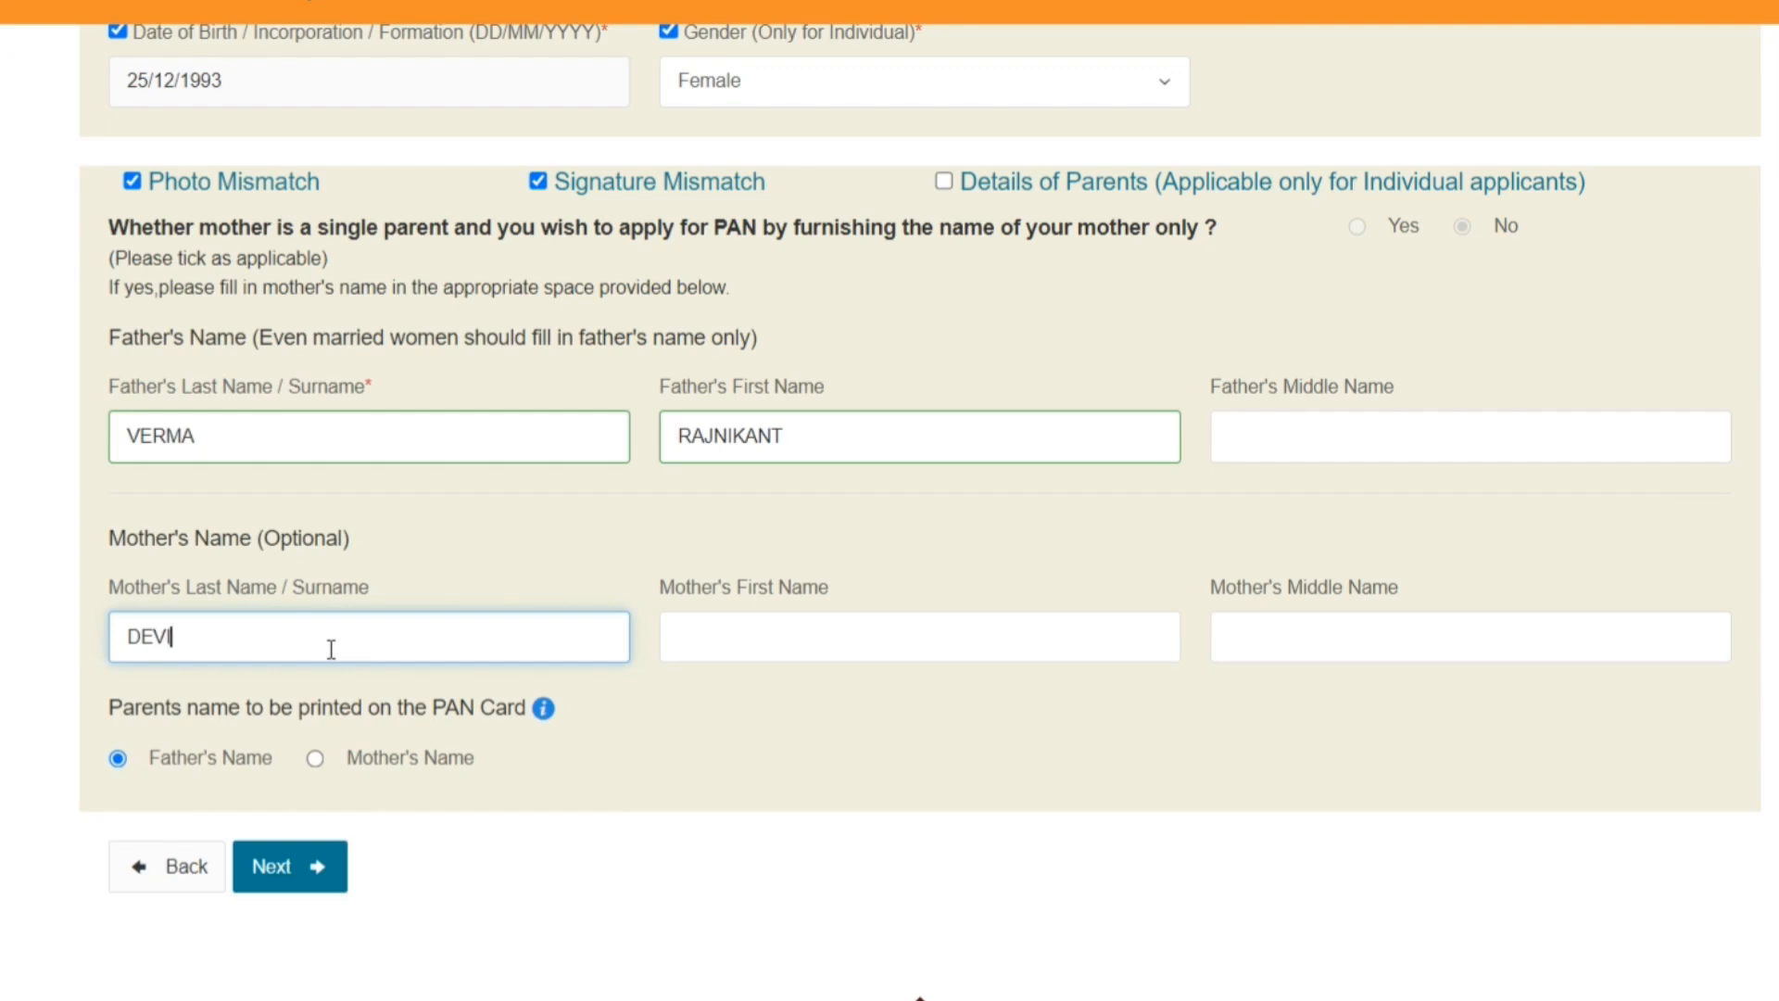
Step: Enter the mother's first name and choose Mother's Name to be printed on the PAN card
click(808, 656)
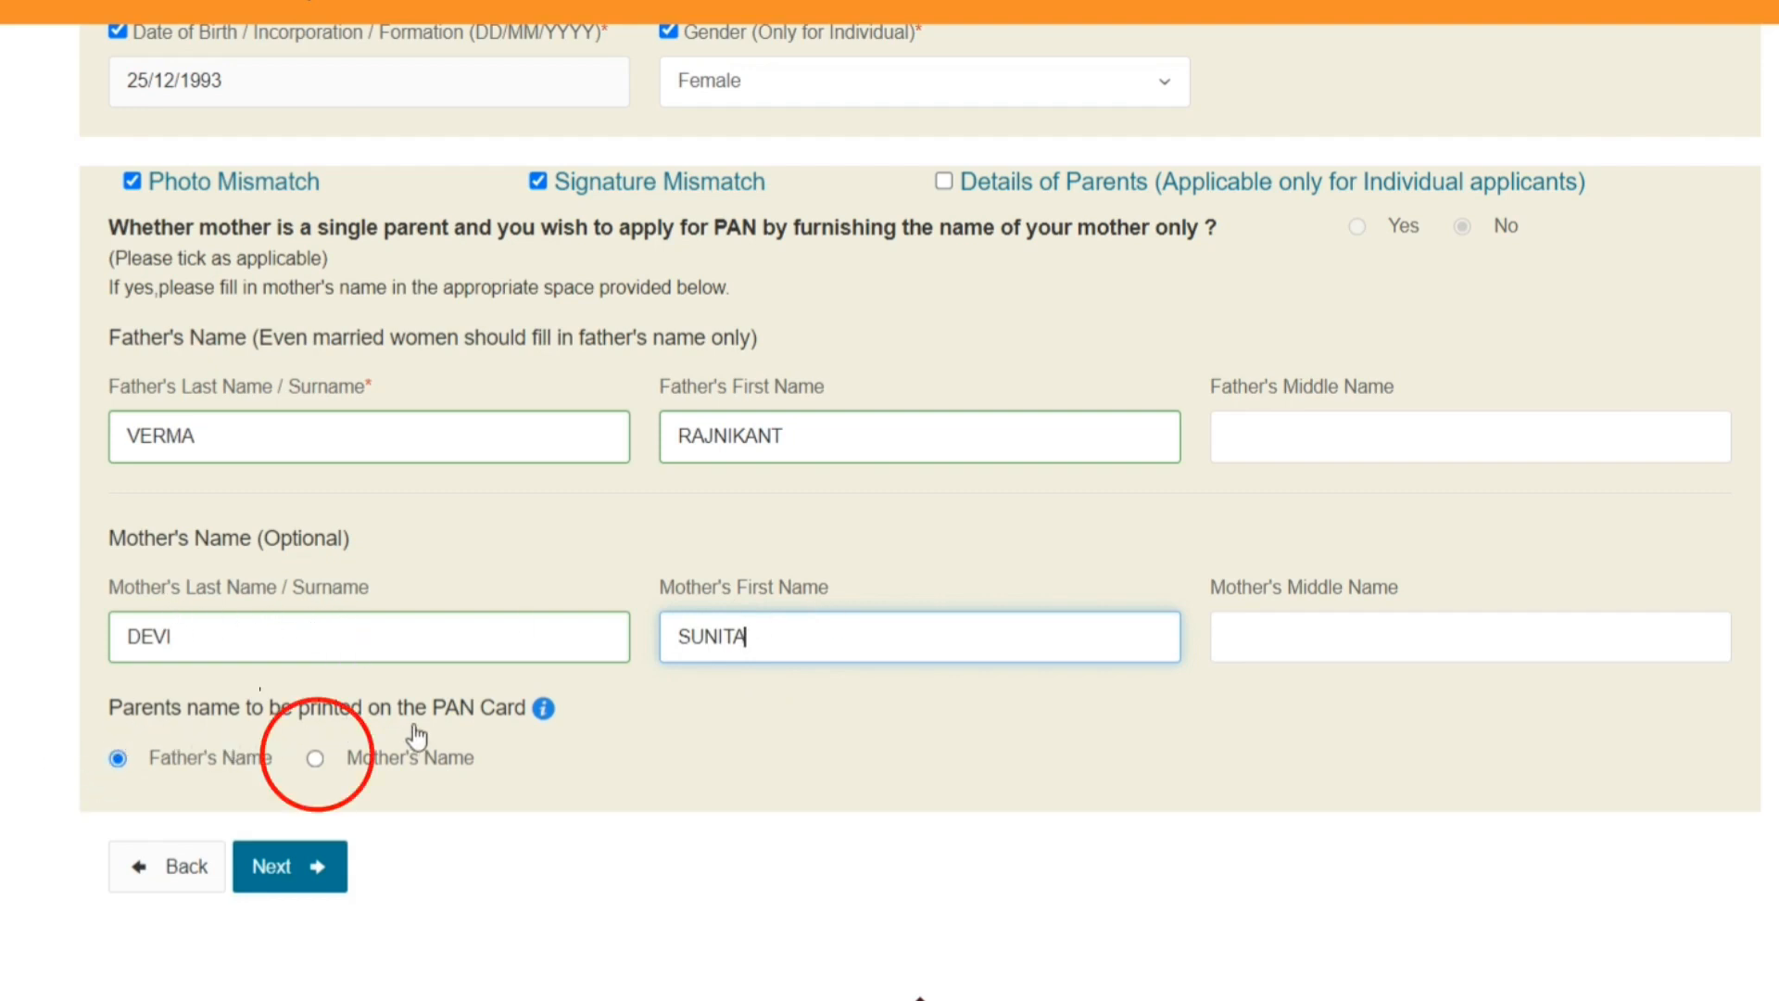
click(316, 757)
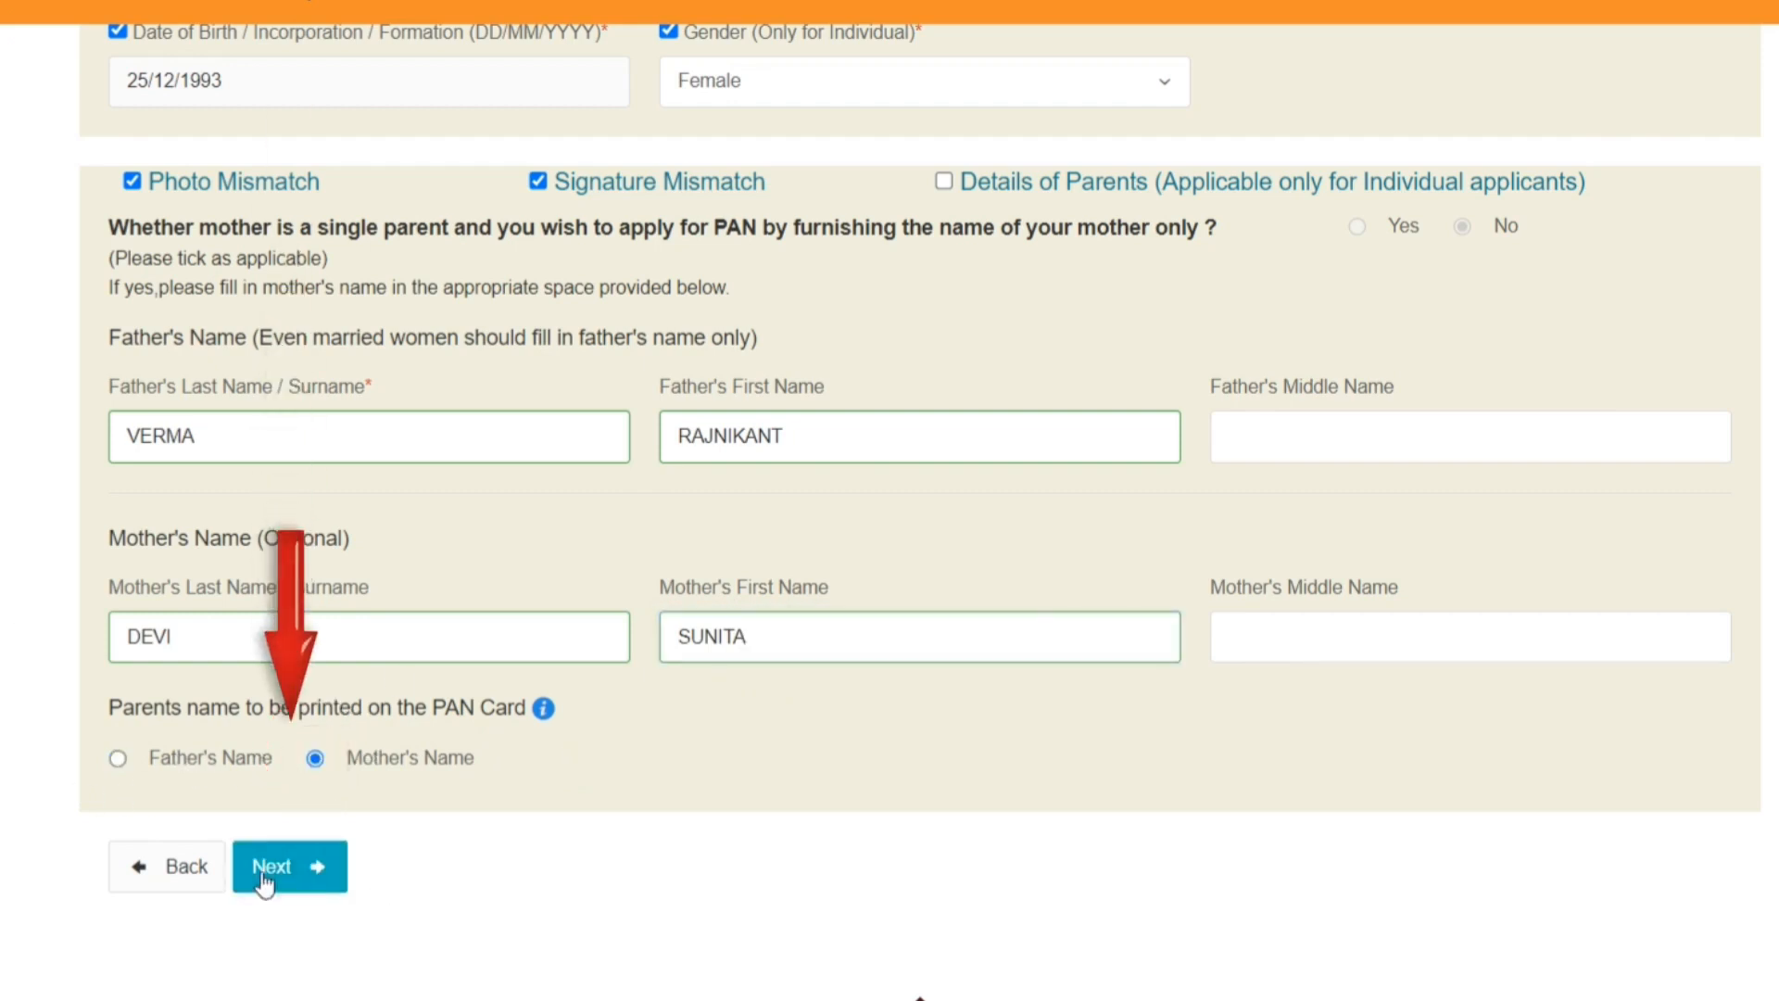
Step: Continue to the contact details section and save the application as a draft
click(311, 871)
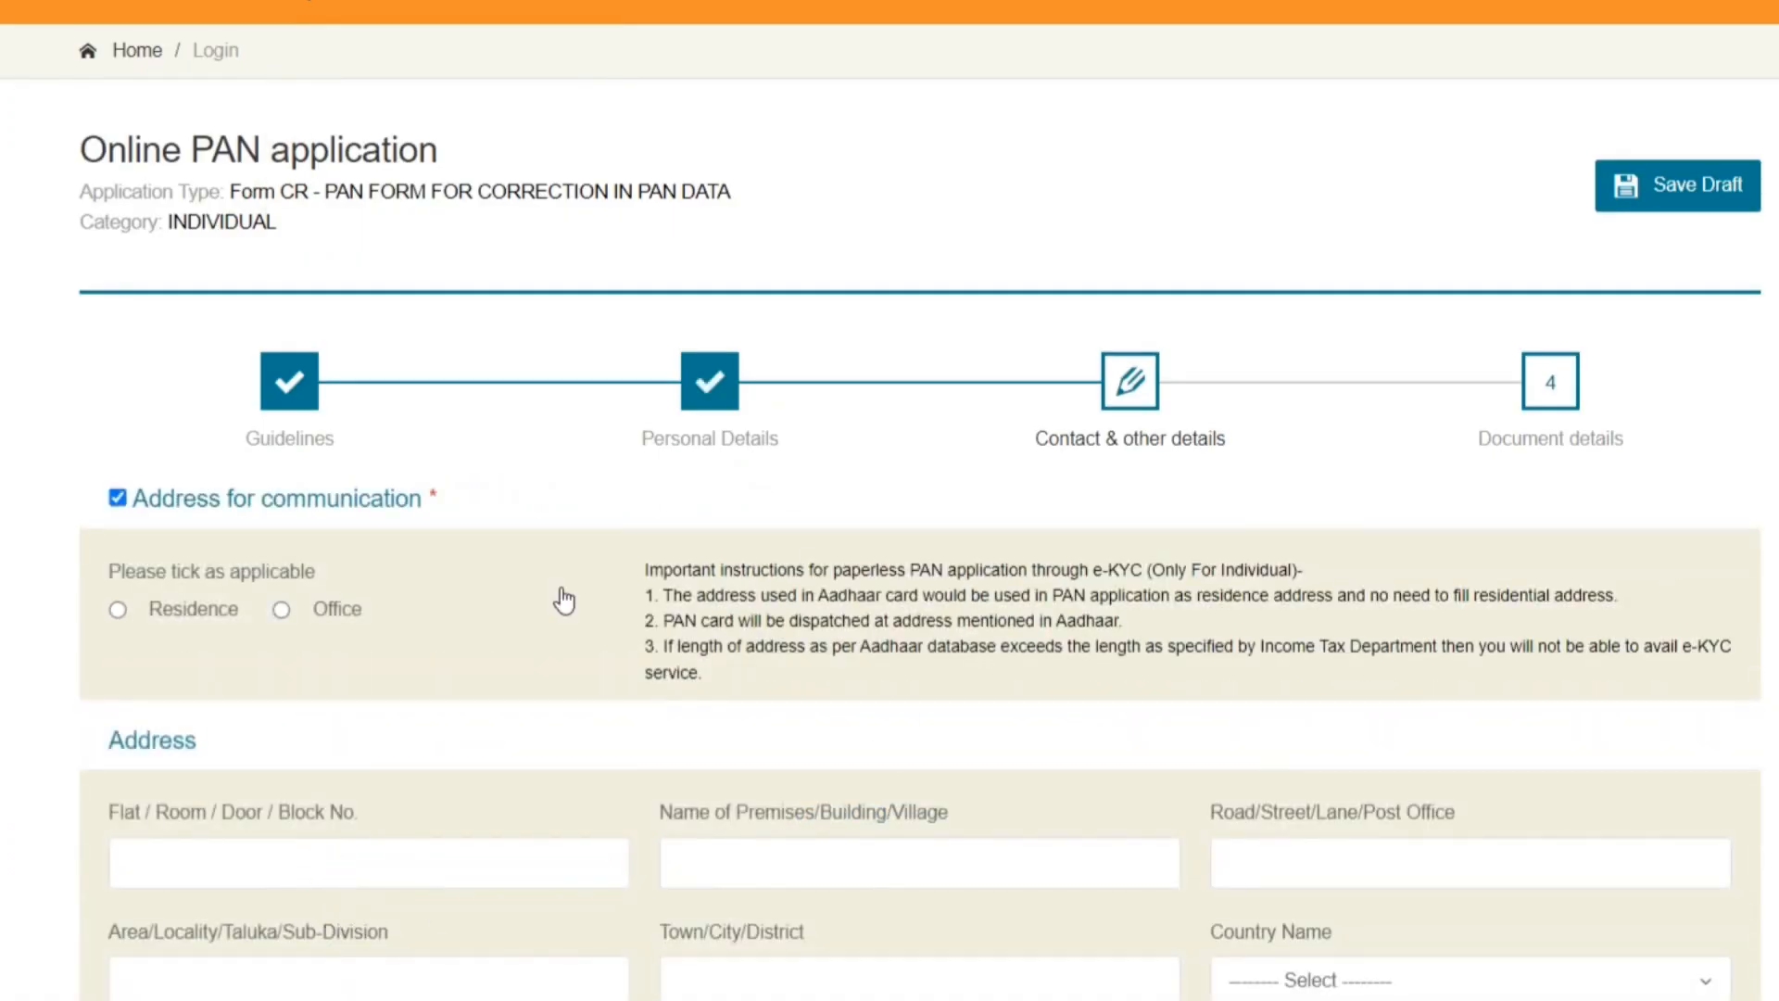
click(1704, 199)
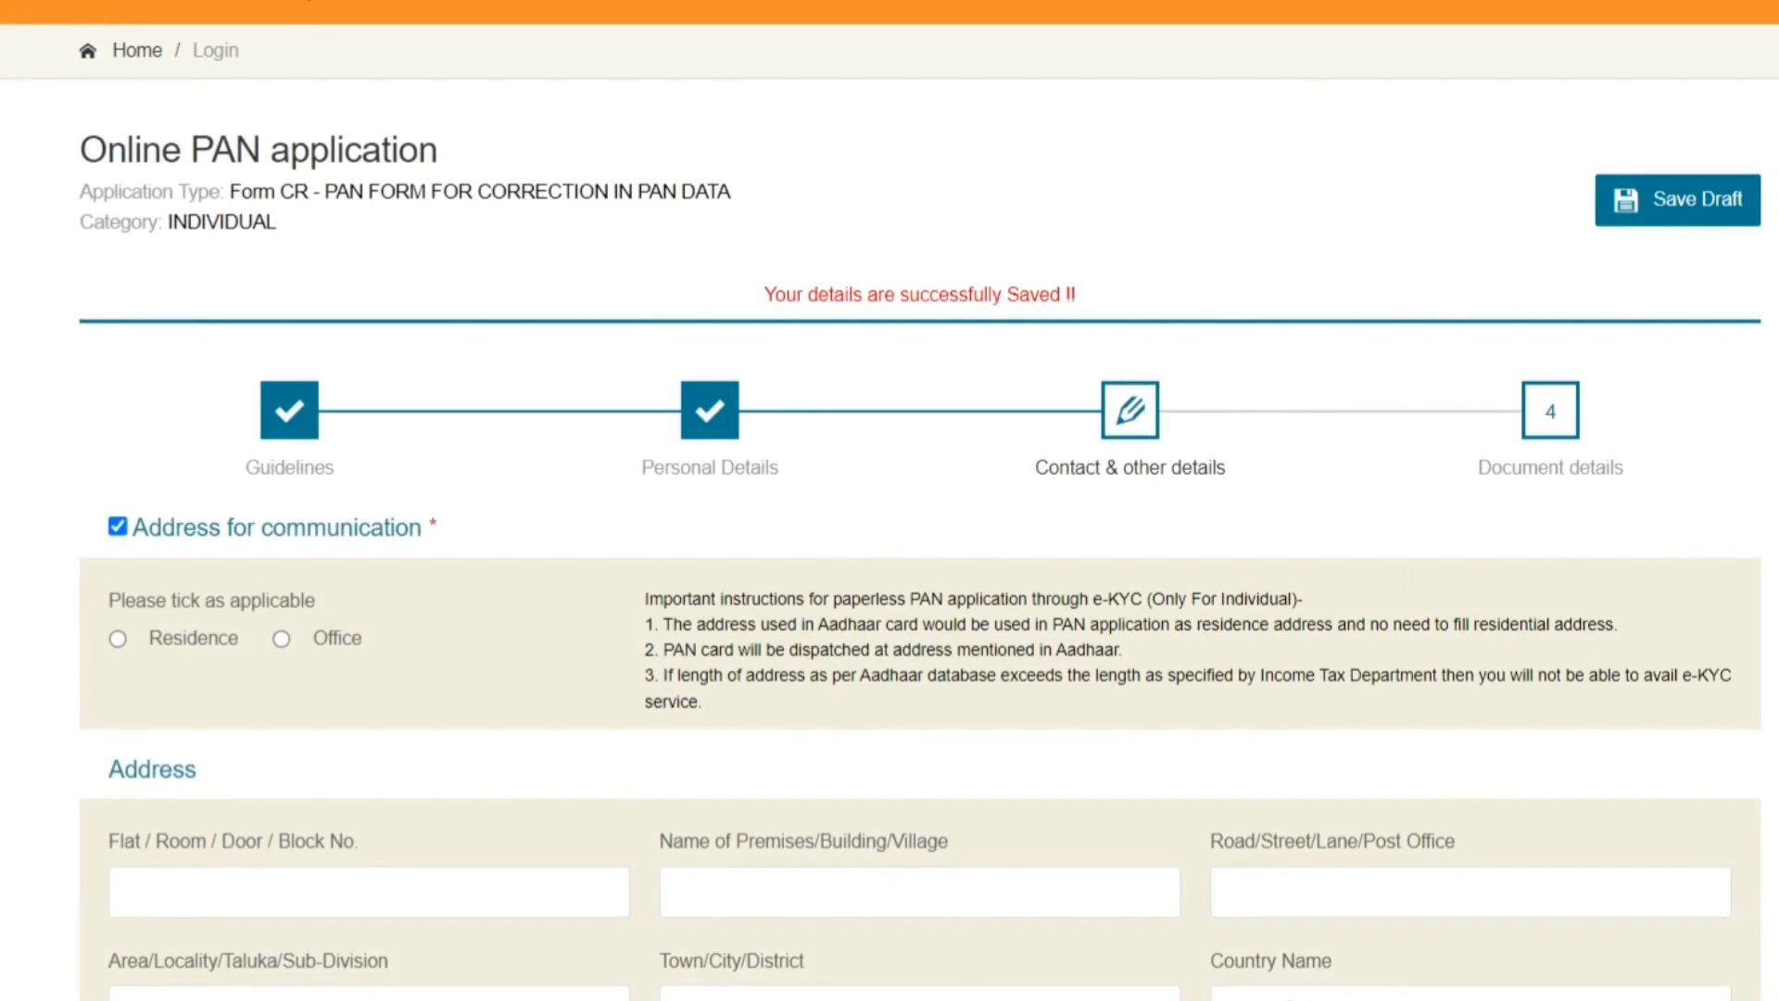
scroll(889, 509, down, 2)
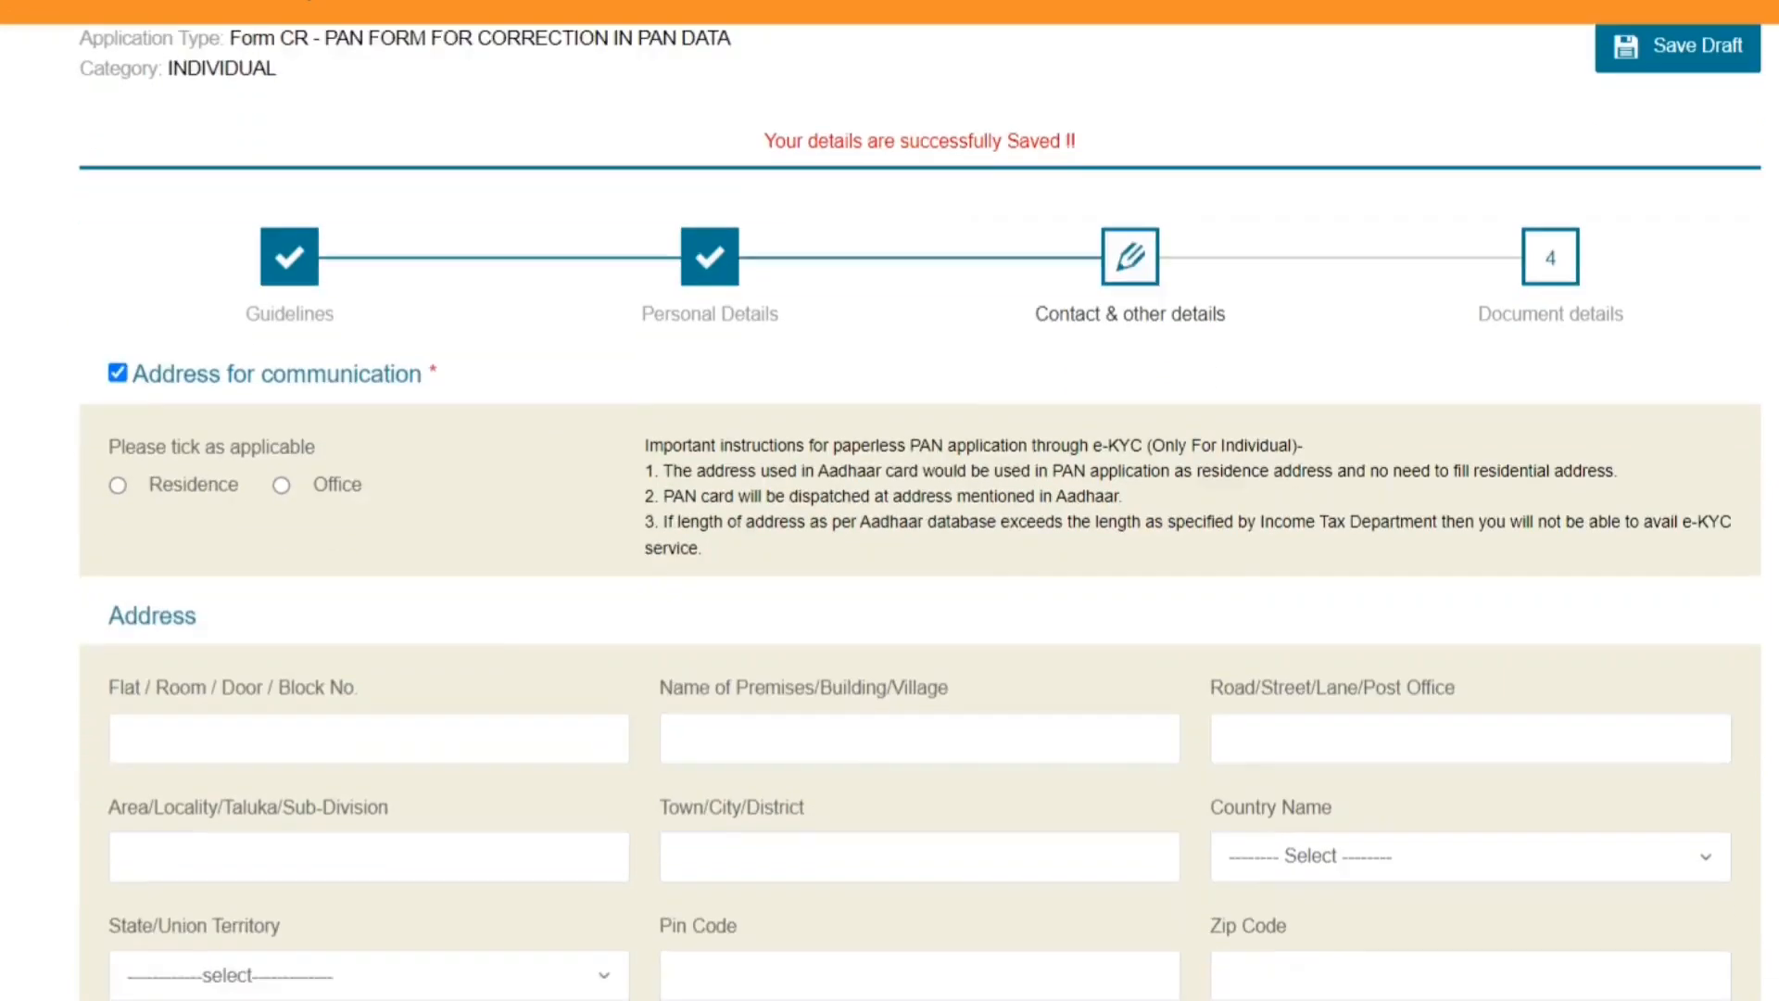
scroll(889, 509, down, 4)
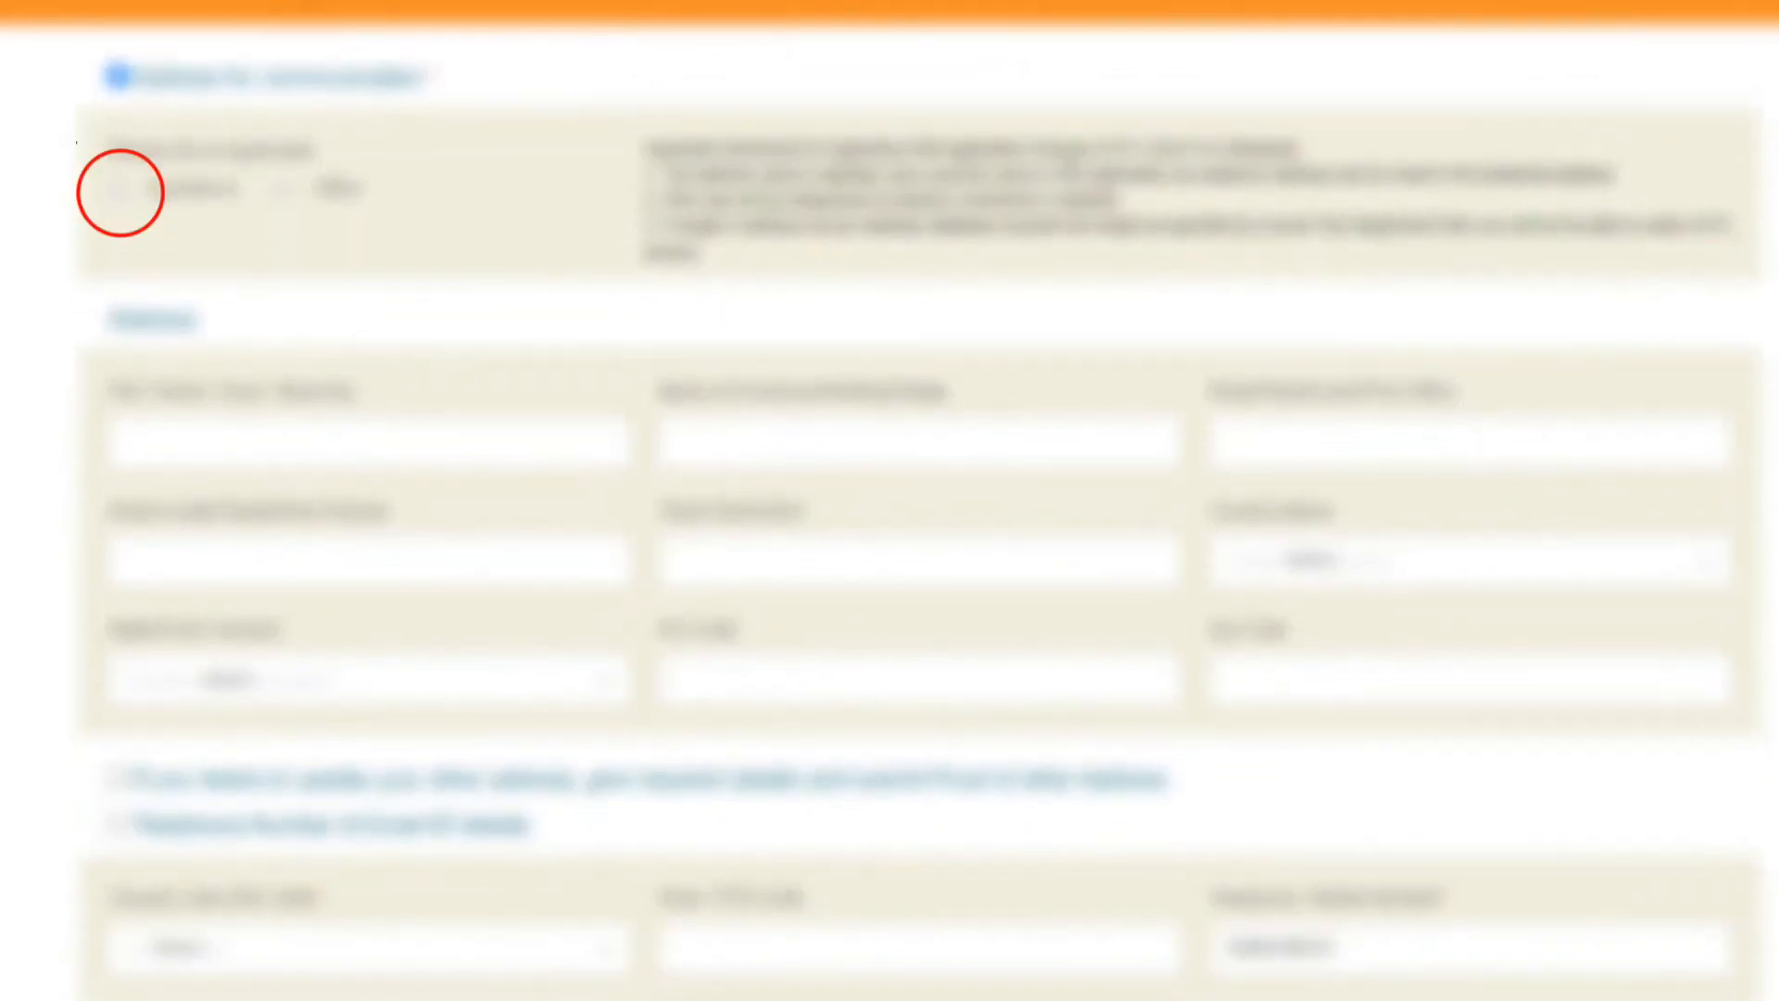
click(118, 189)
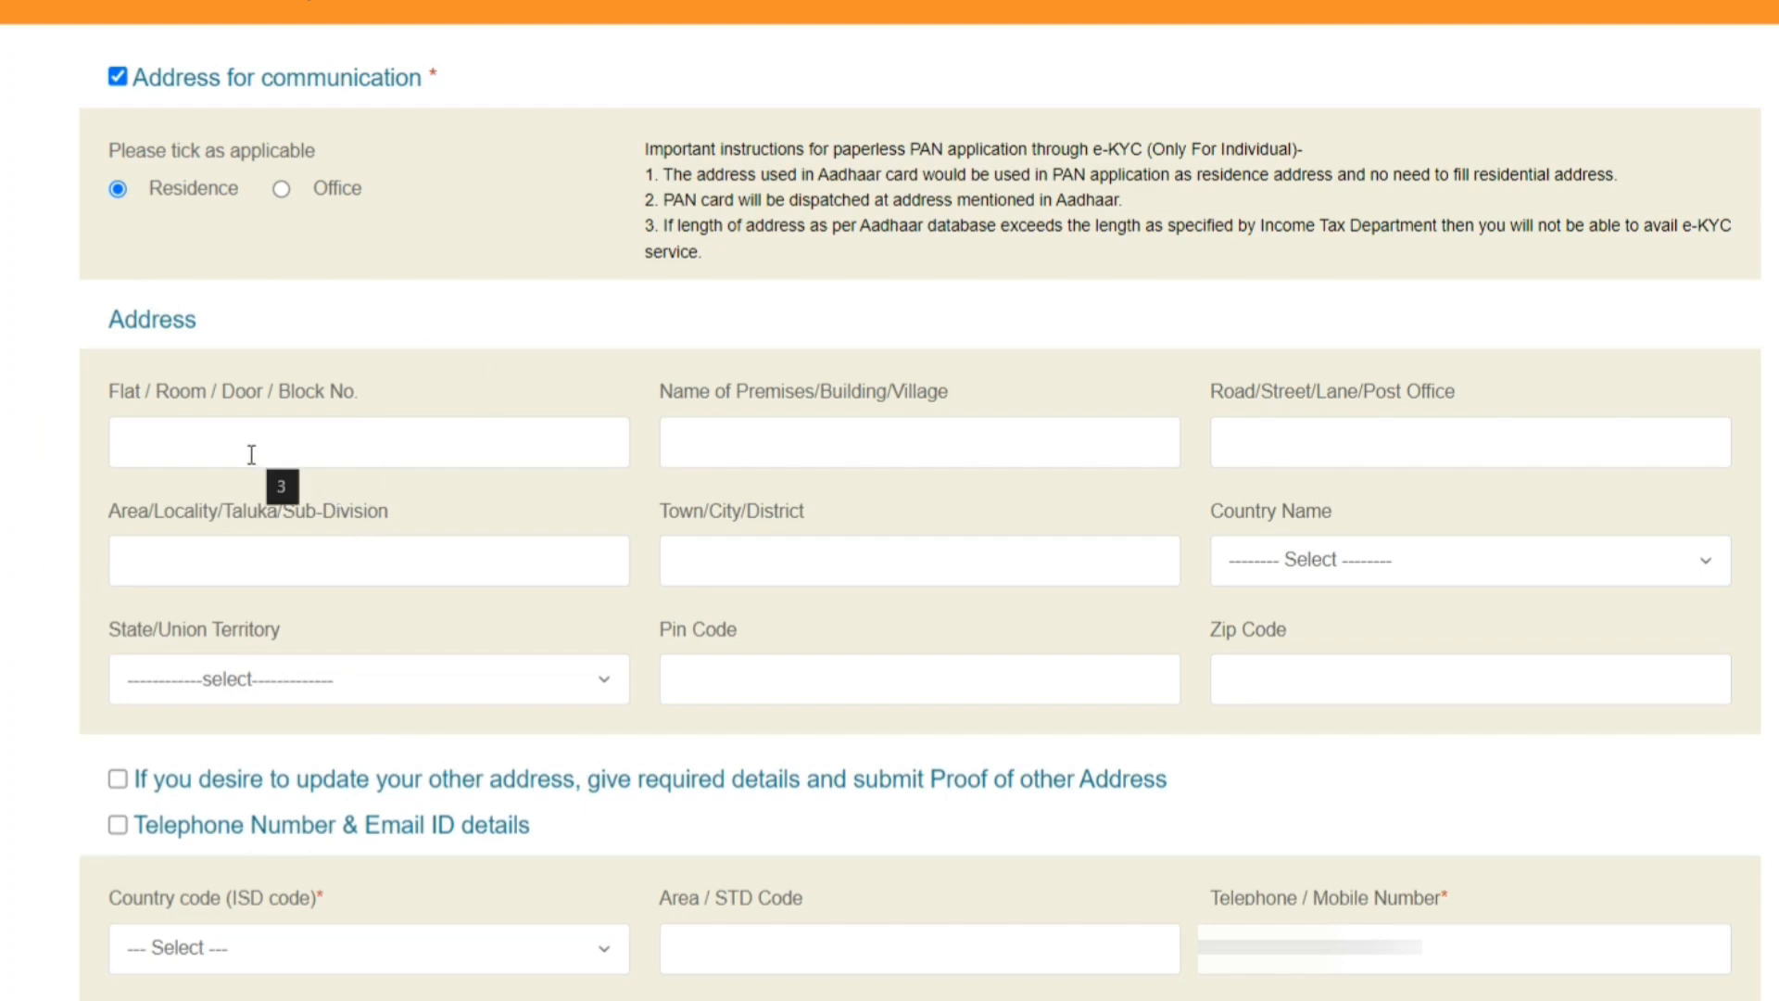
click(769, 449)
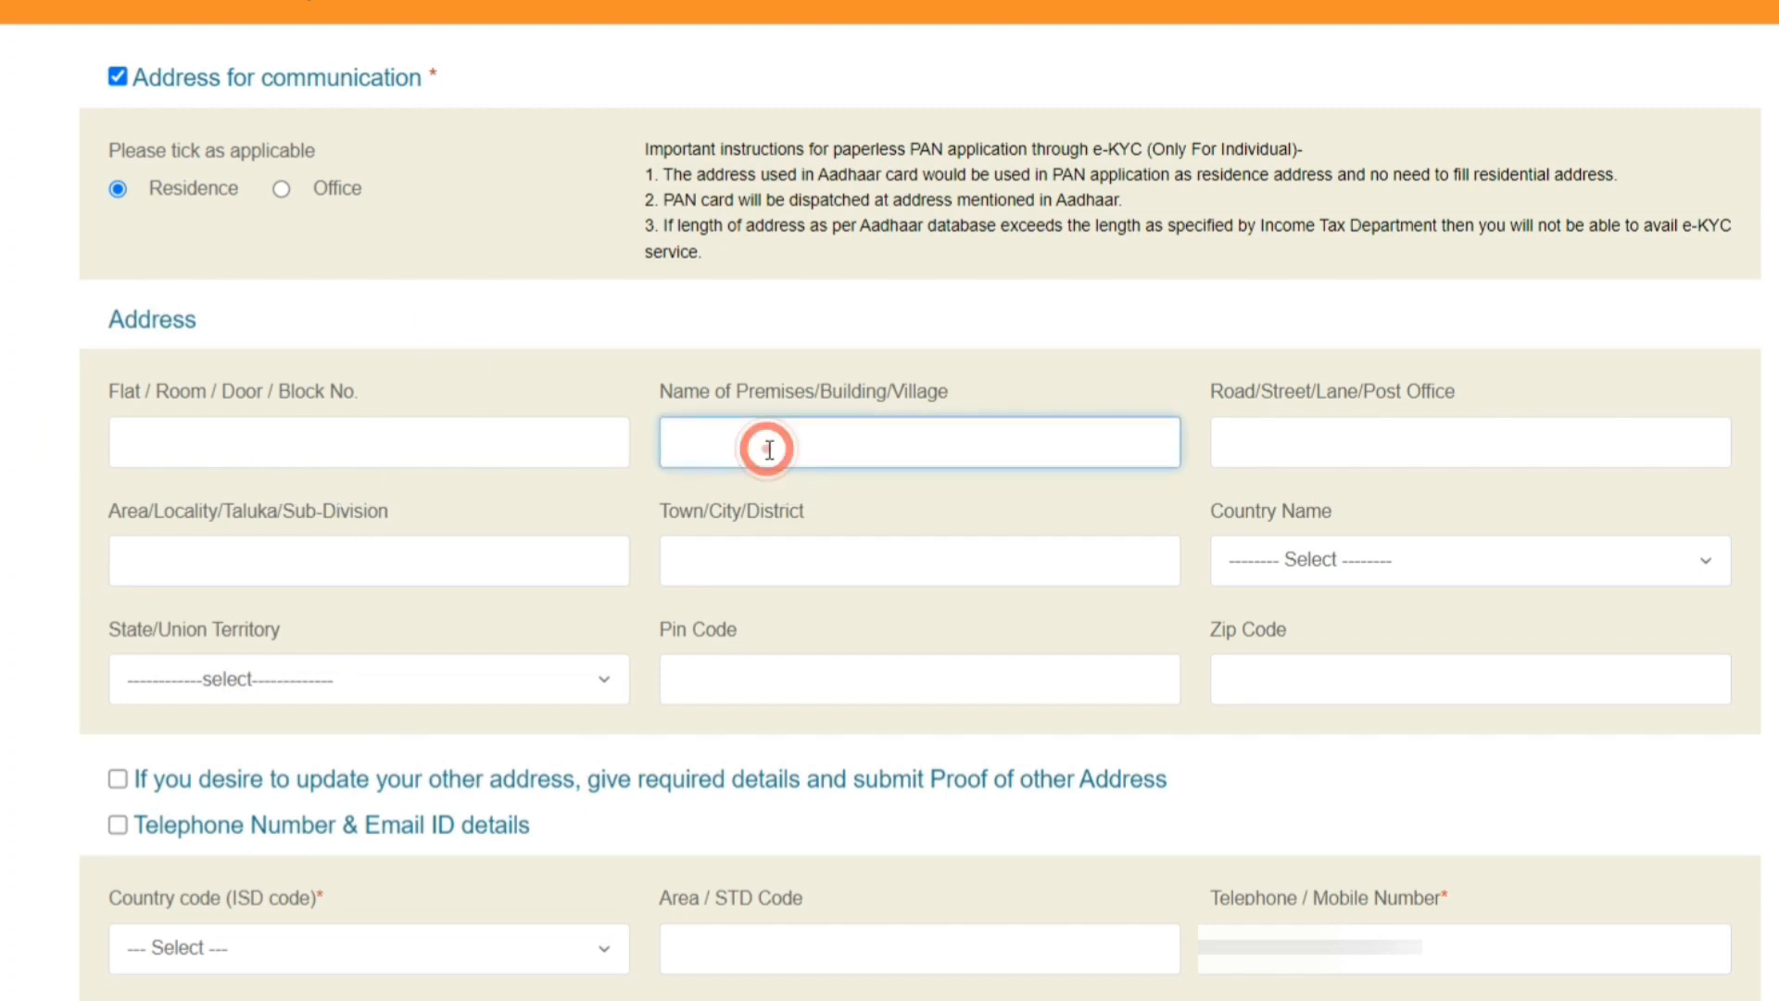
text(PAHARPUR)
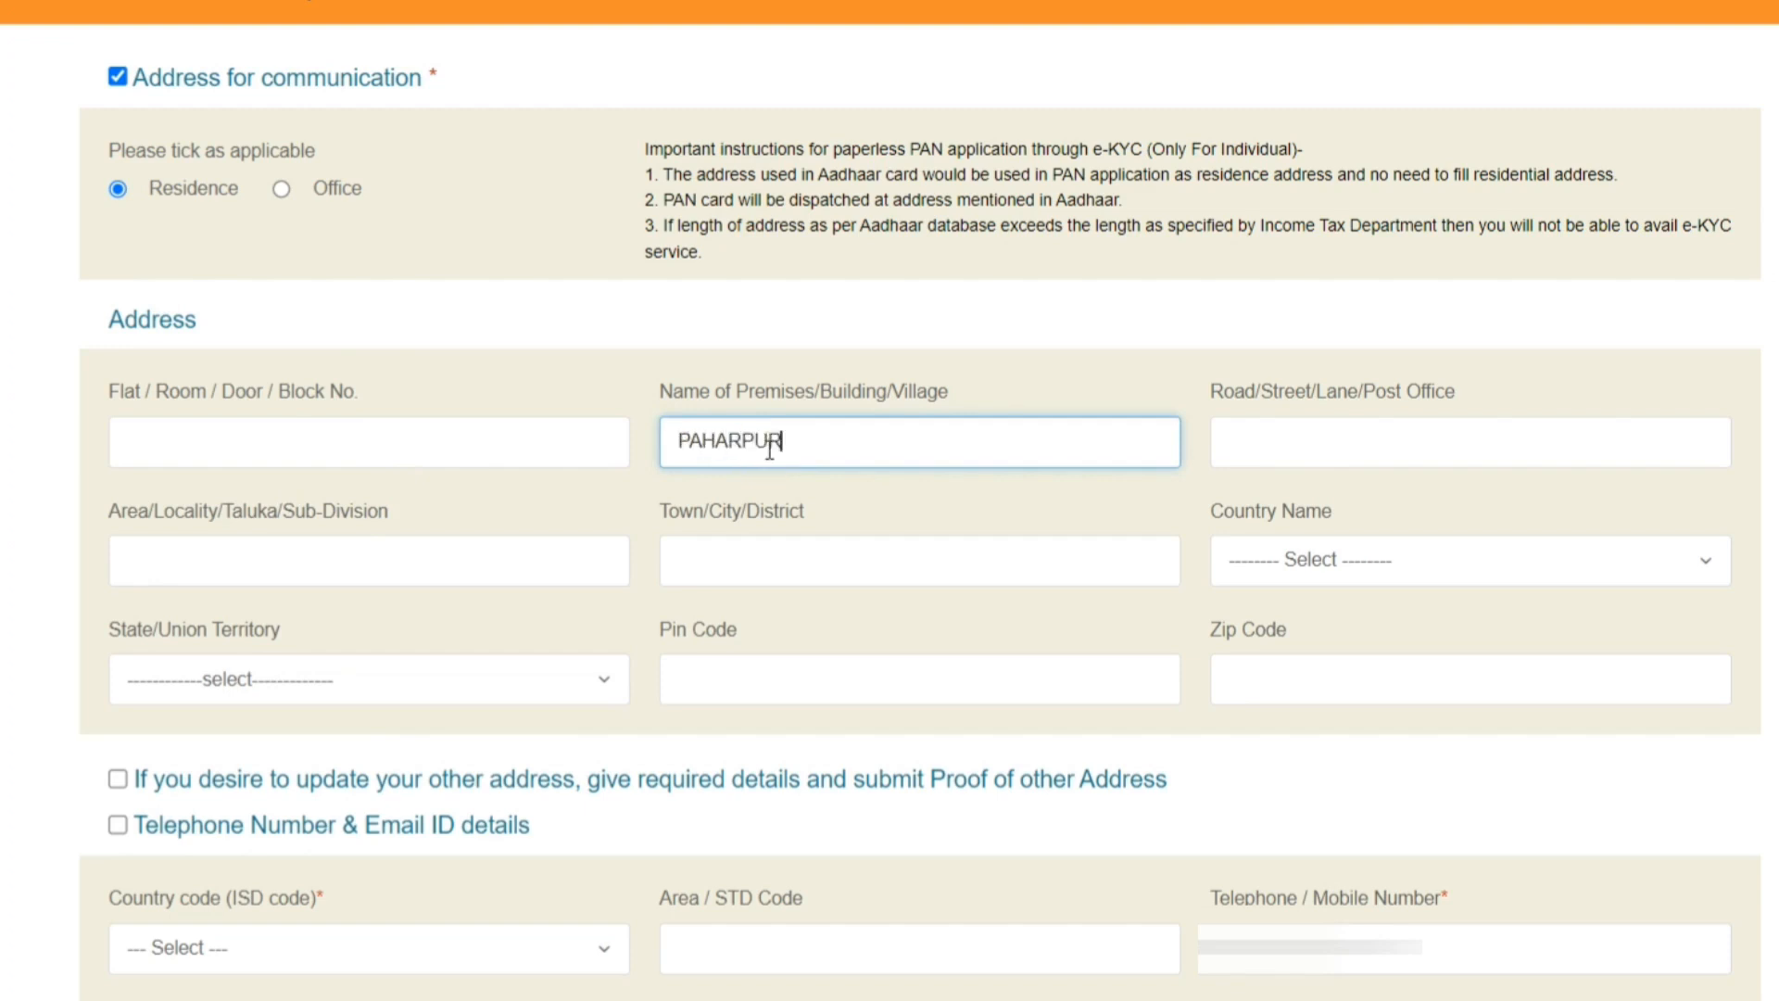
click(1343, 443)
Step: Paste the locality and remaining address details into the address fields
click(219, 580)
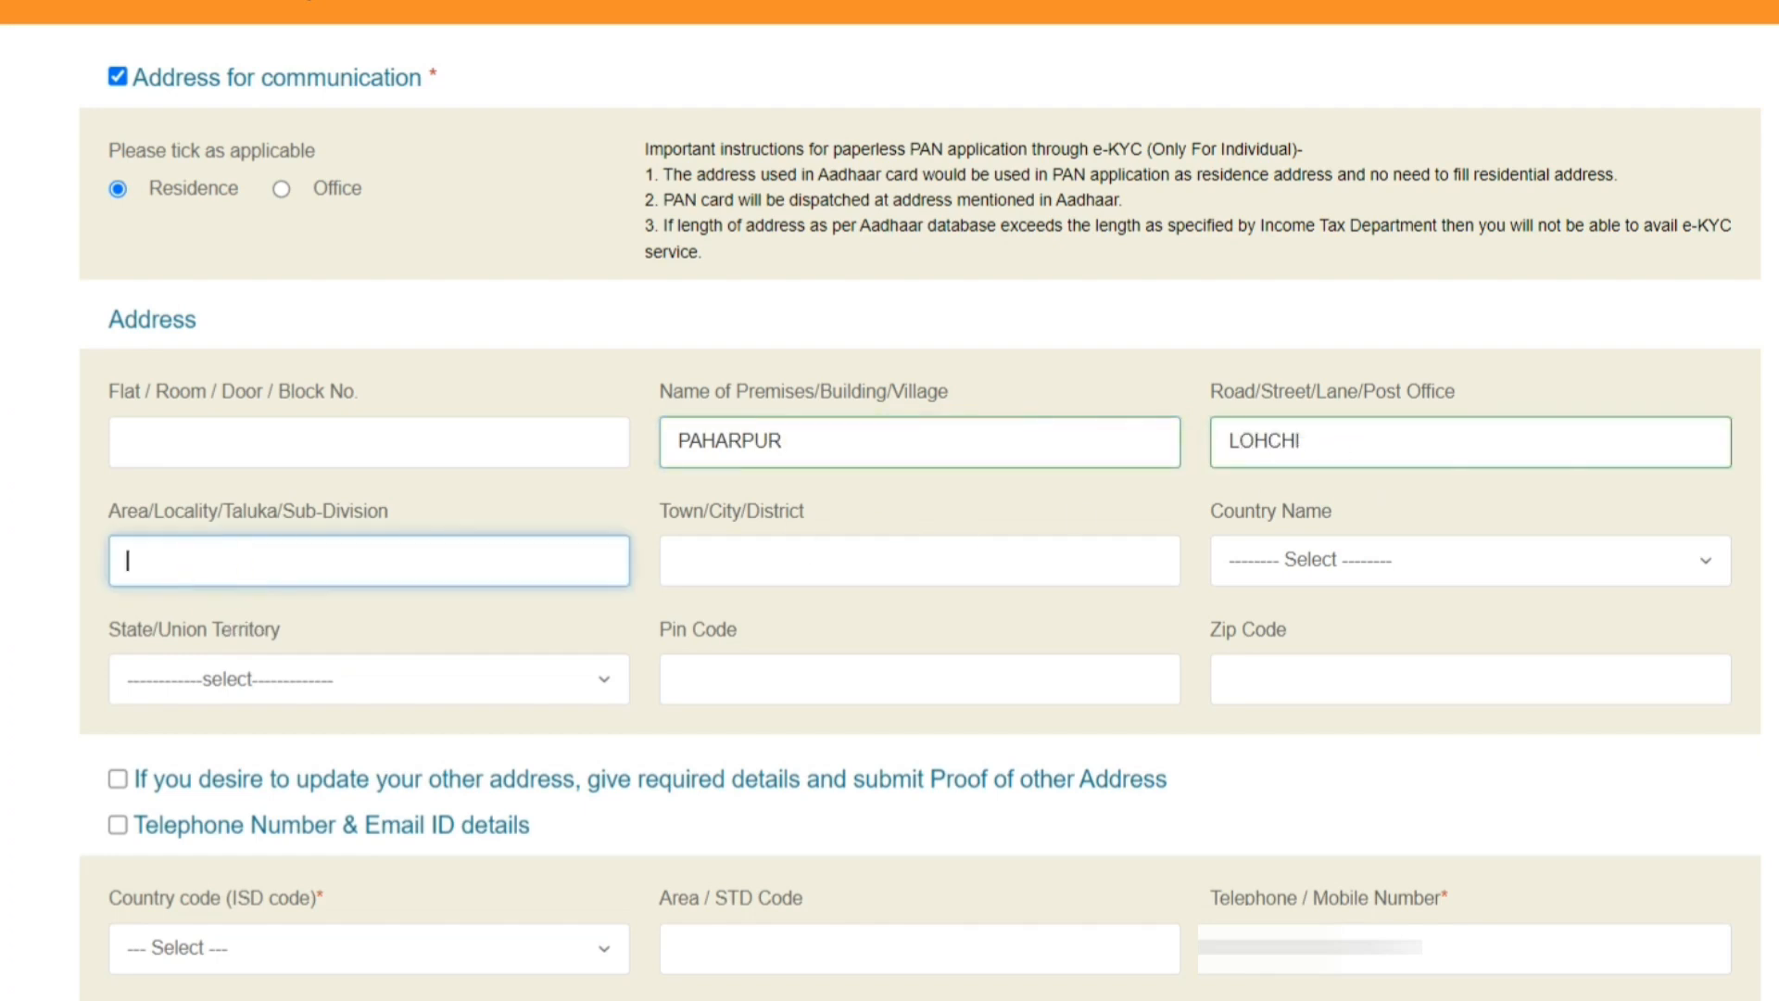
key(Return)
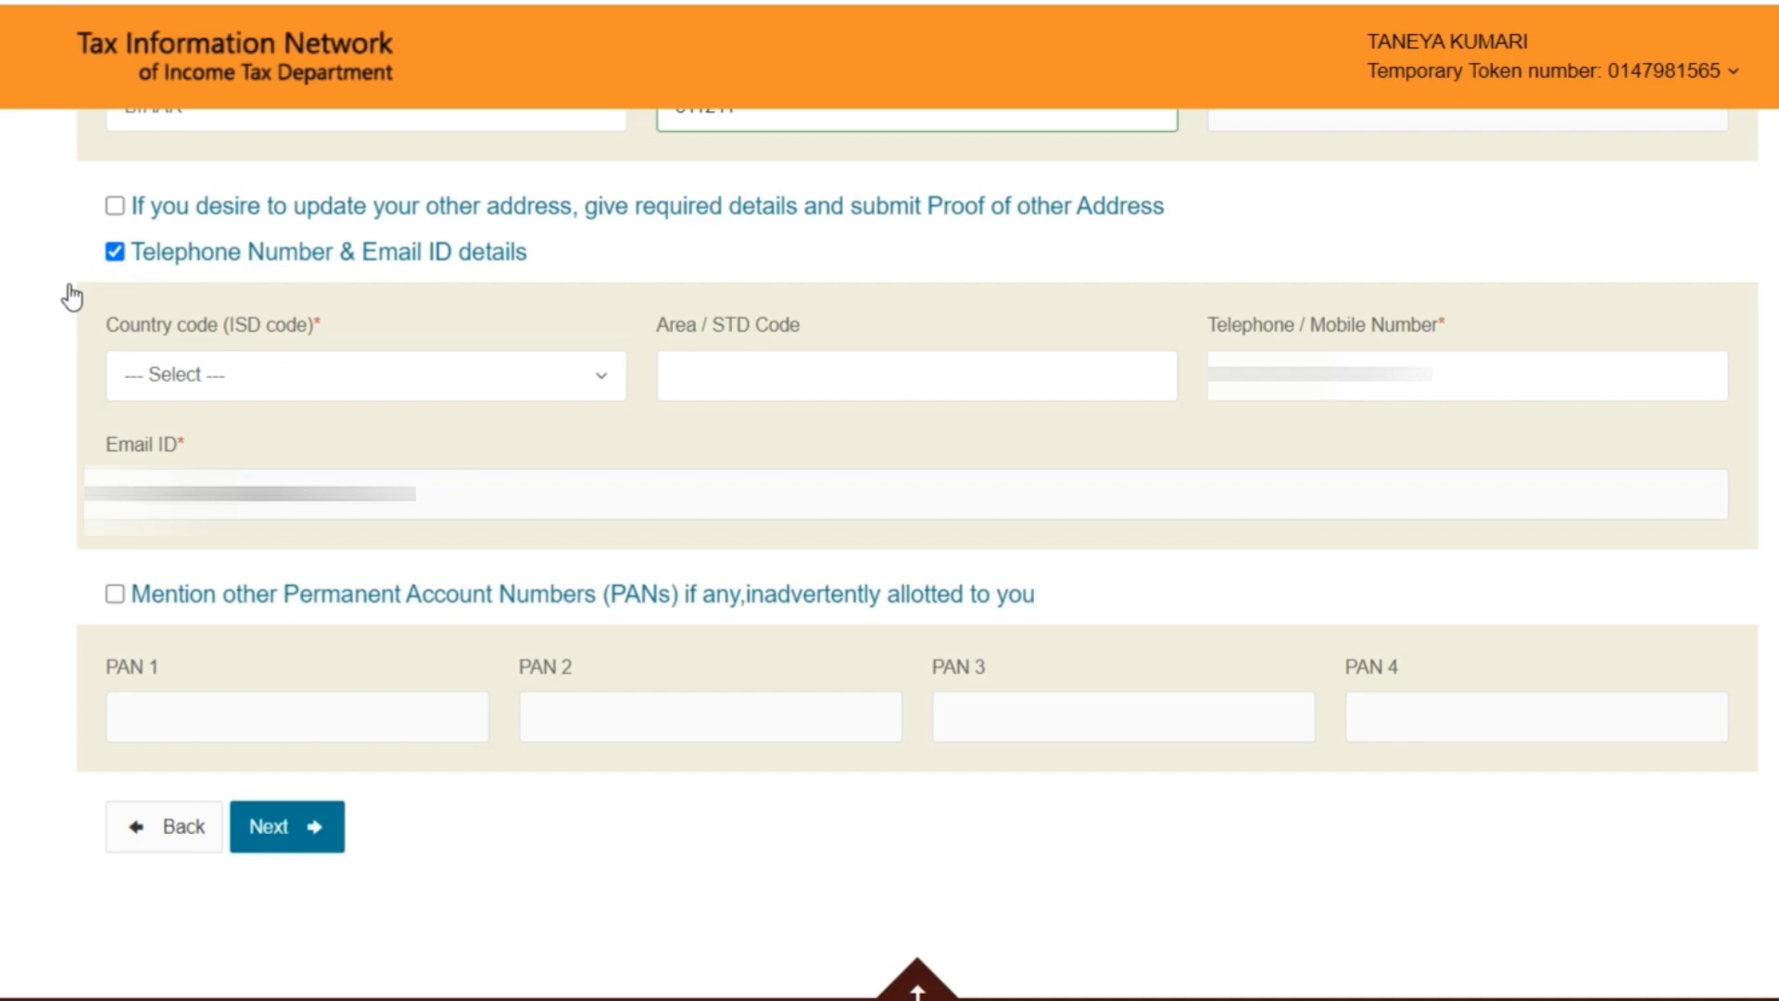
Step: Set the telephone country code to INDIA (91)
click(208, 378)
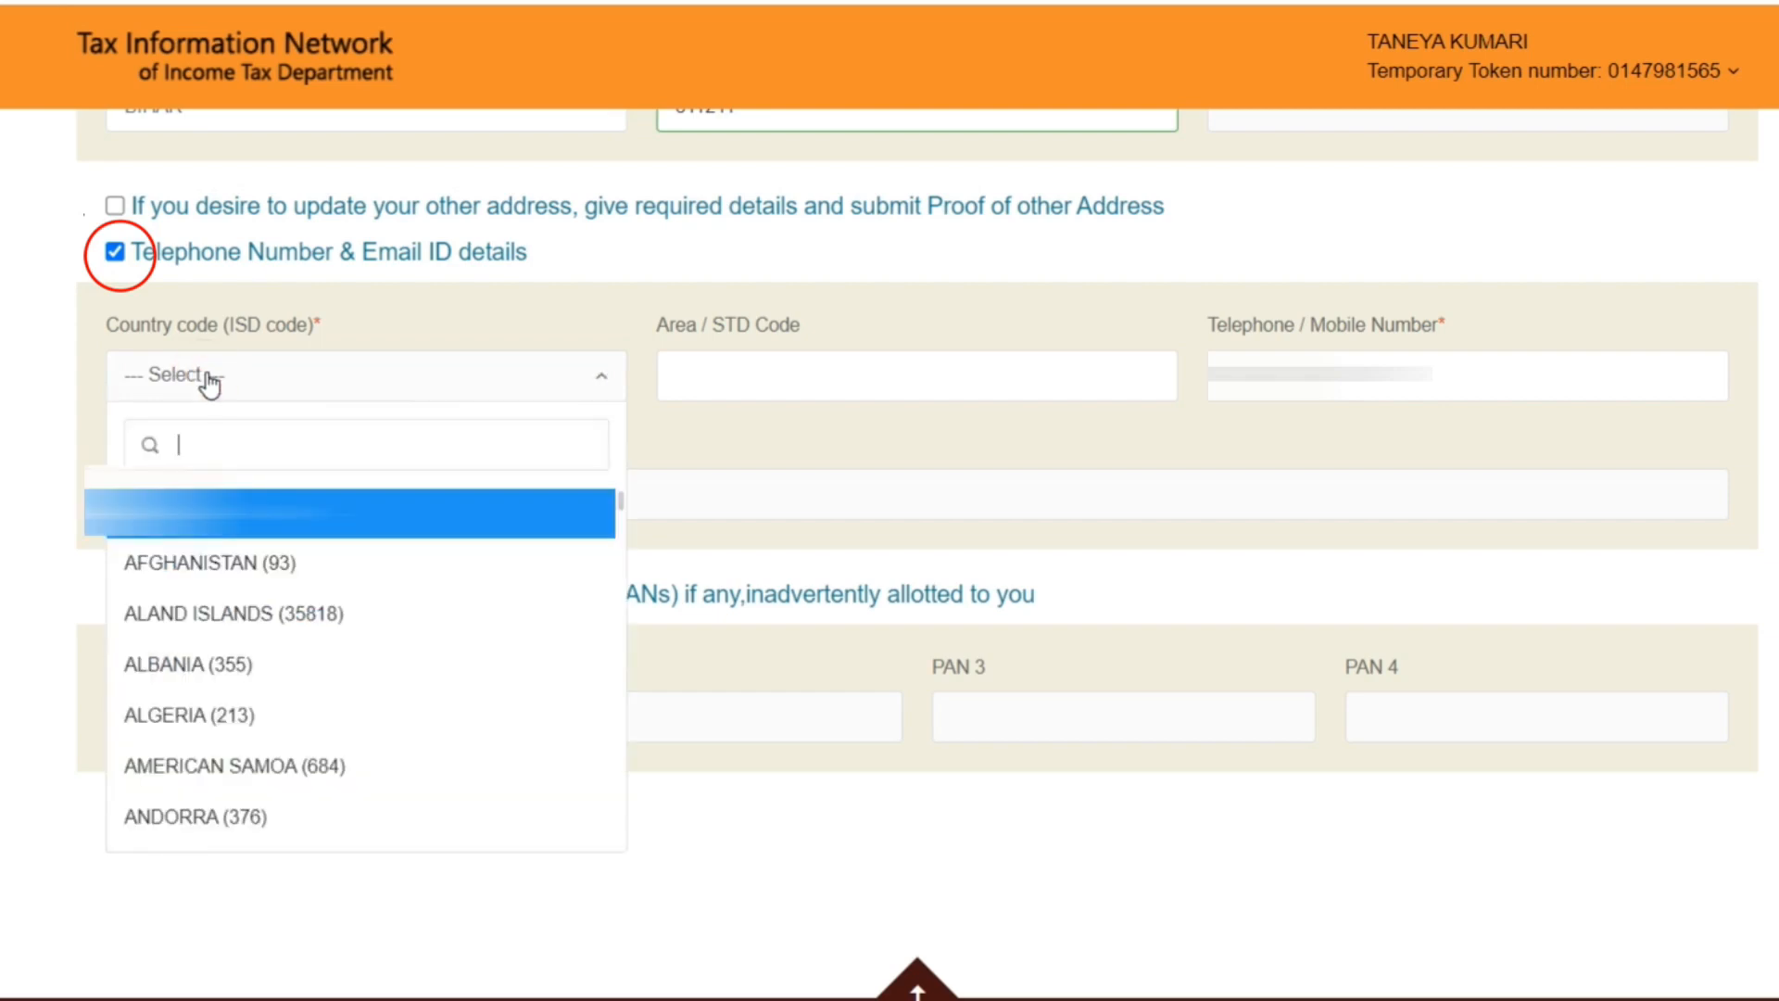
text(91)
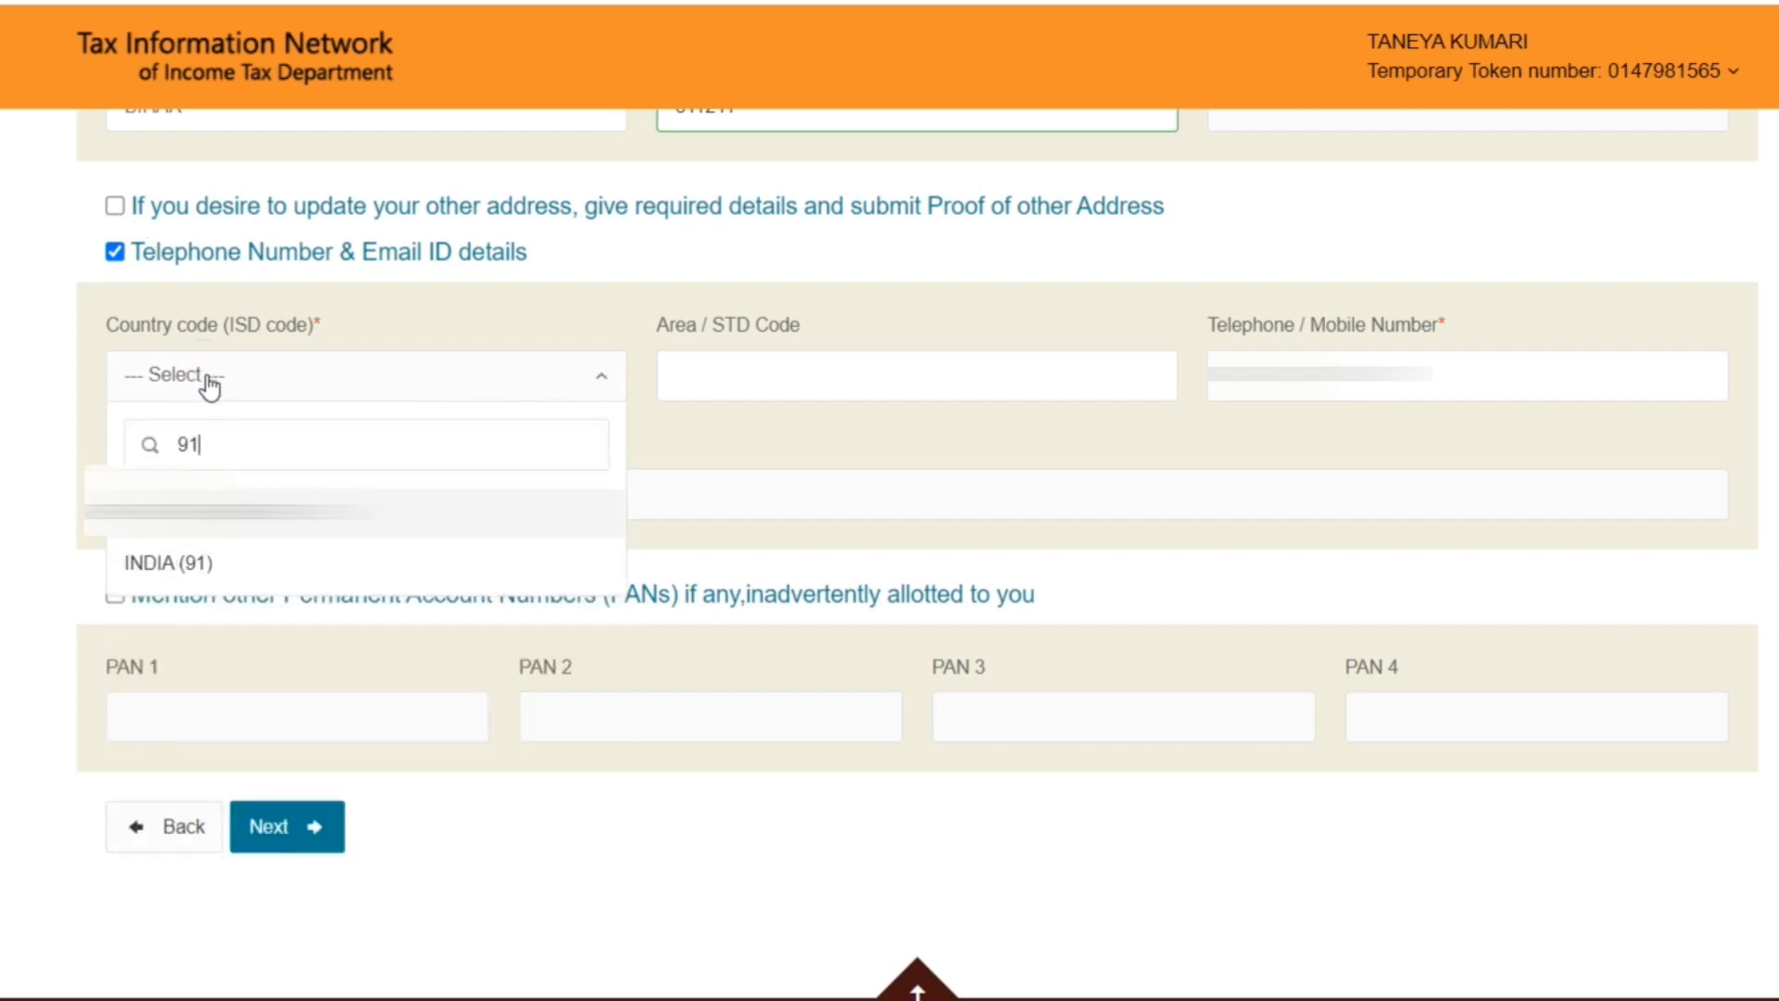
click(148, 567)
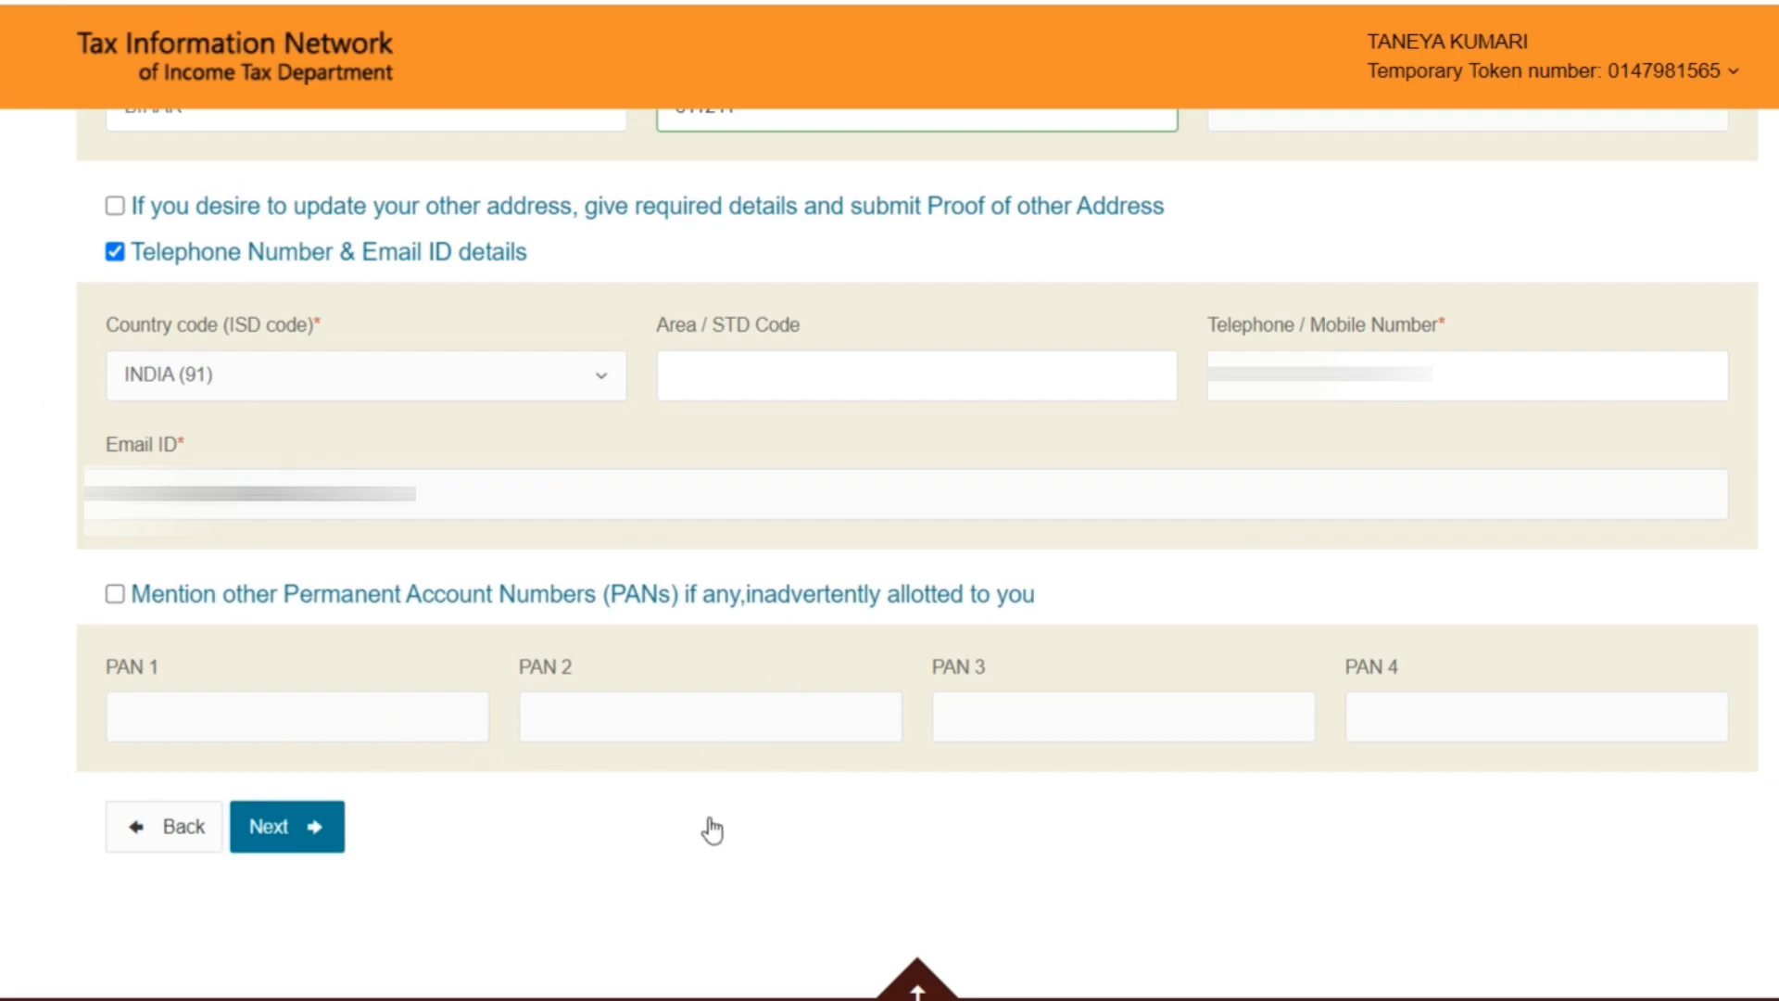
Step: Continue to the document details section and save the draft again
click(301, 845)
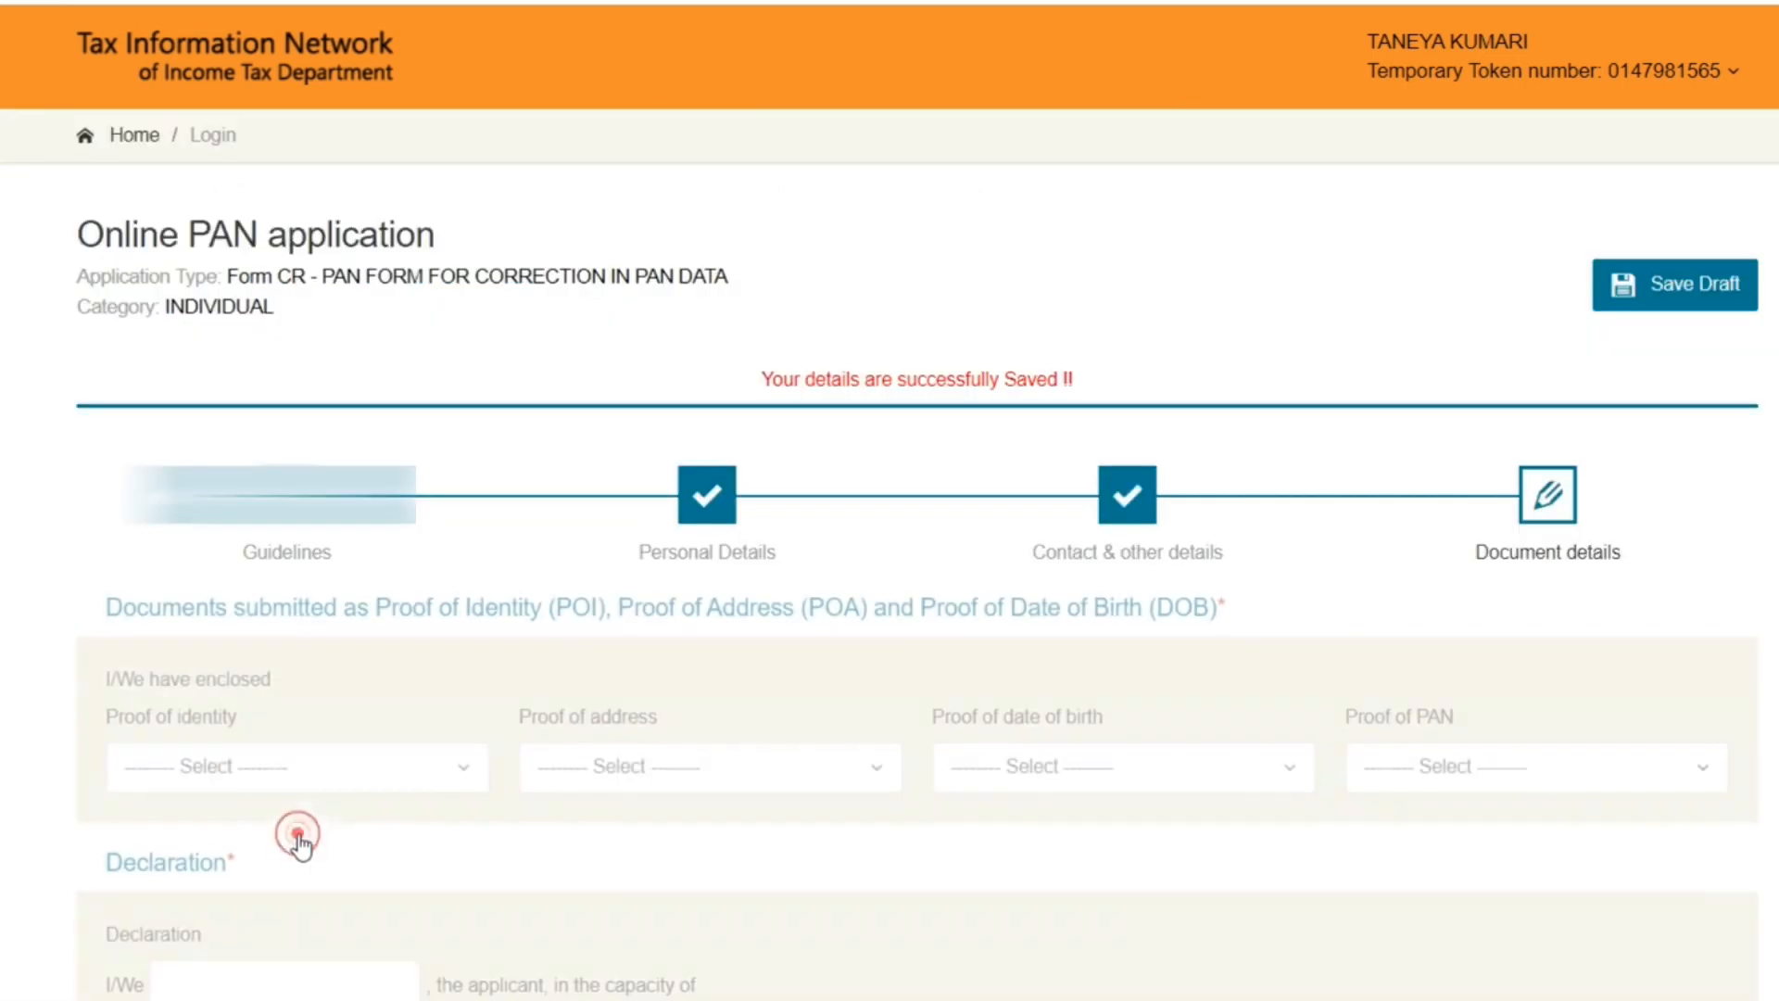
click(1722, 298)
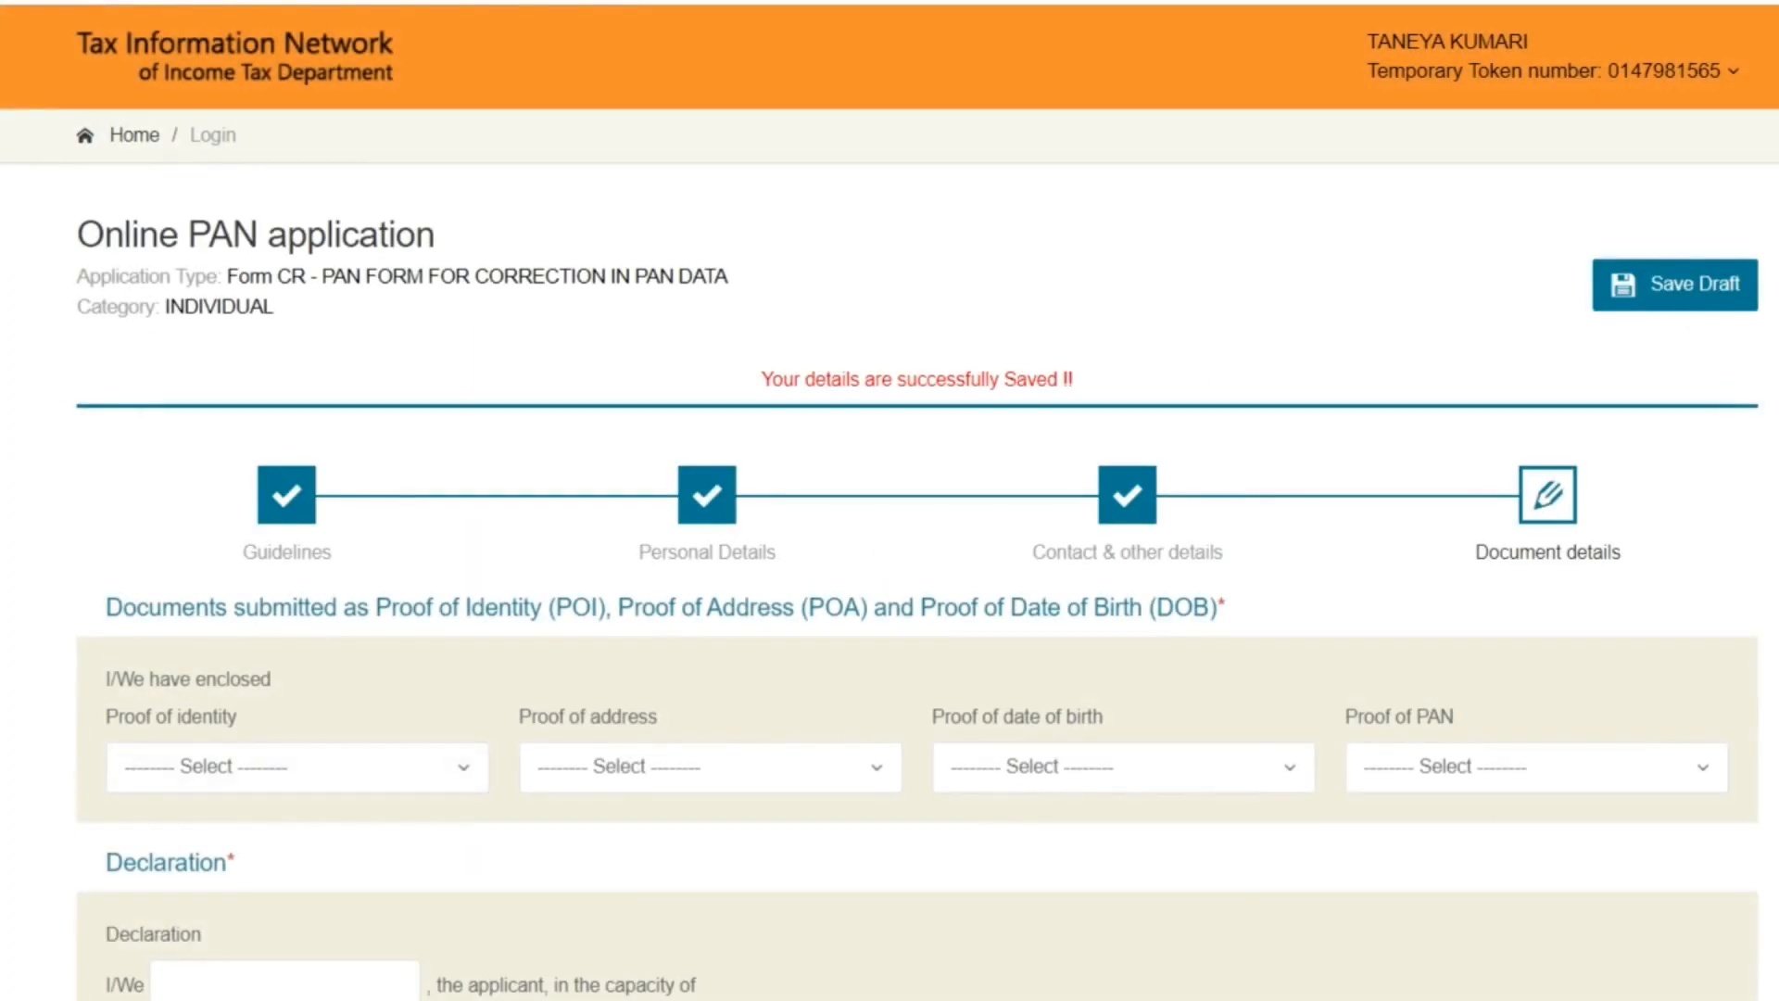
Step: Select the AADHAAR Card as both proof of identity and proof of address
scroll(890, 556, down, 5)
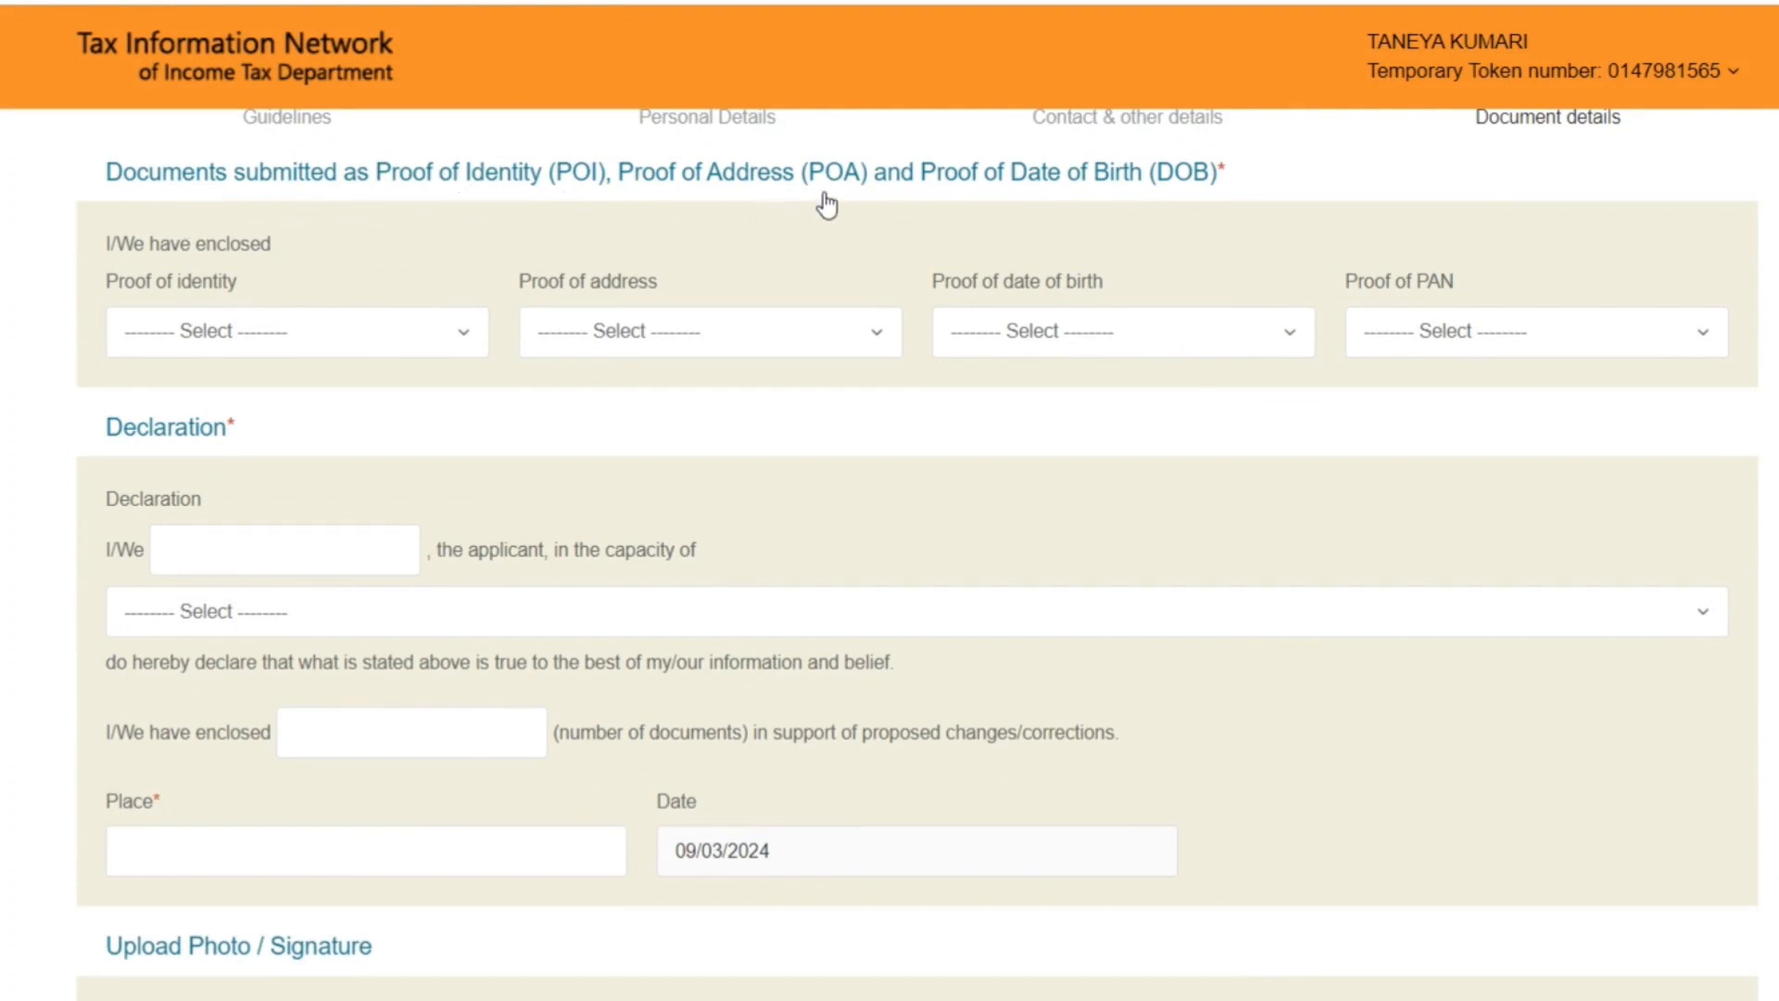
click(287, 344)
scroll(278, 768, down, 10)
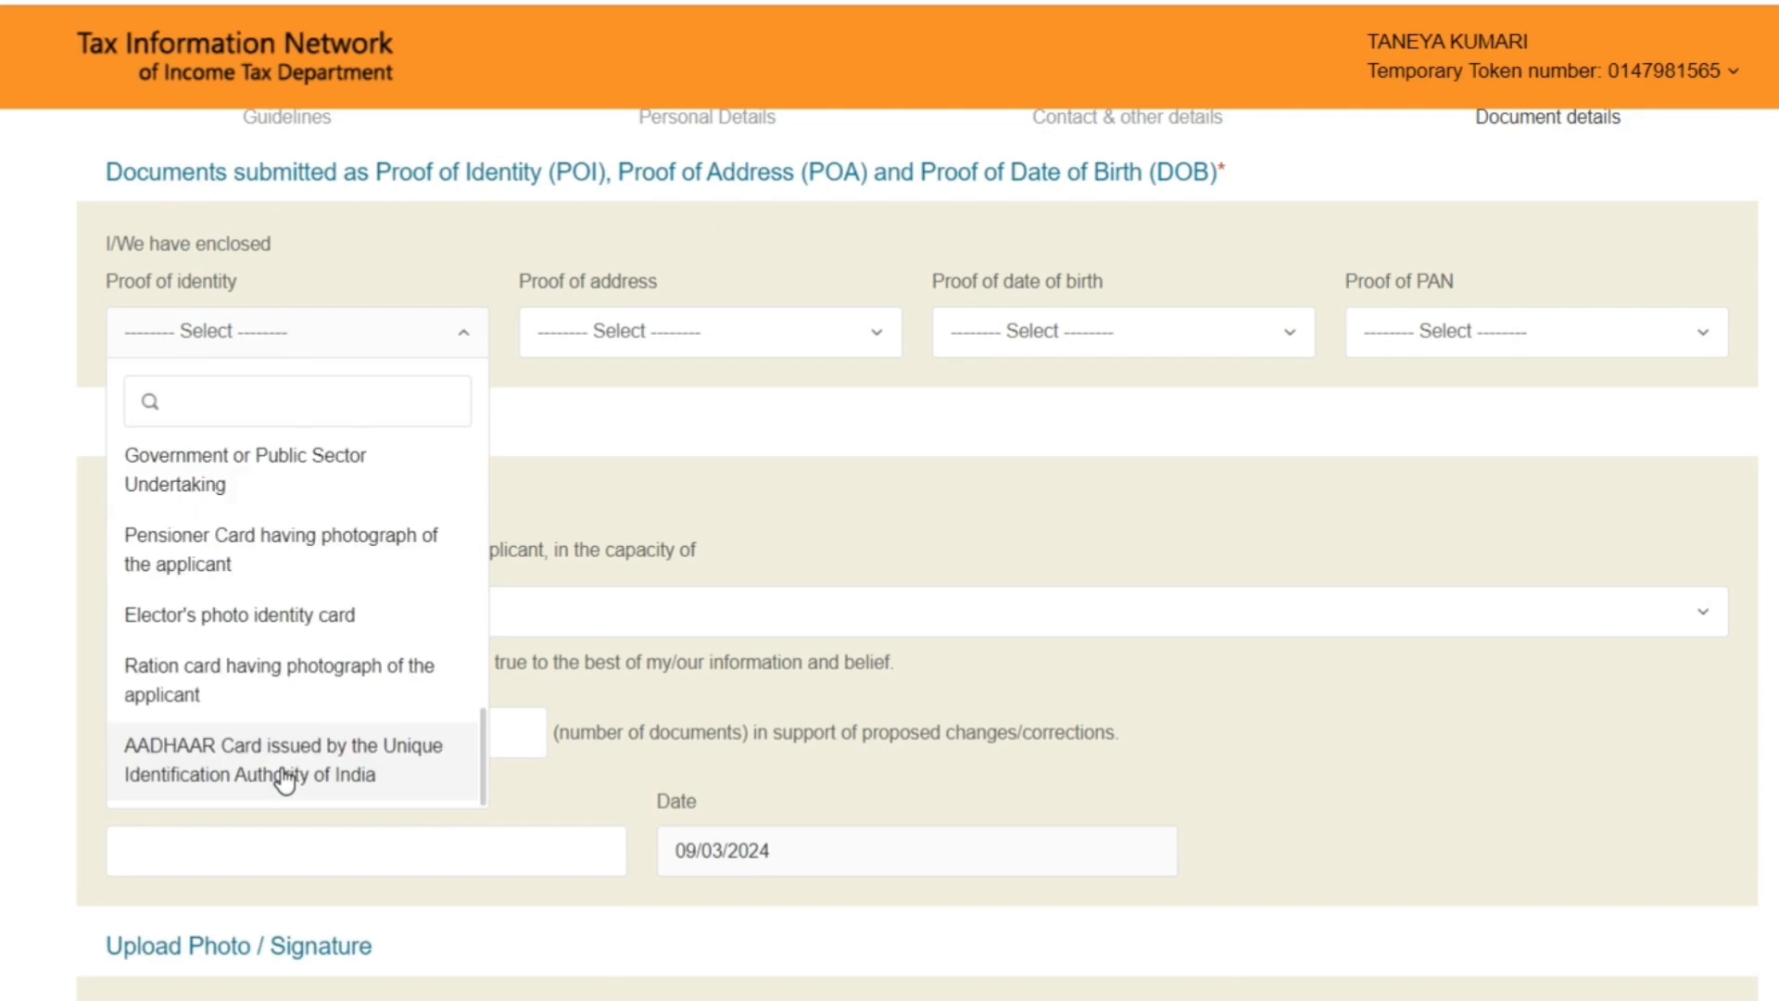
click(278, 769)
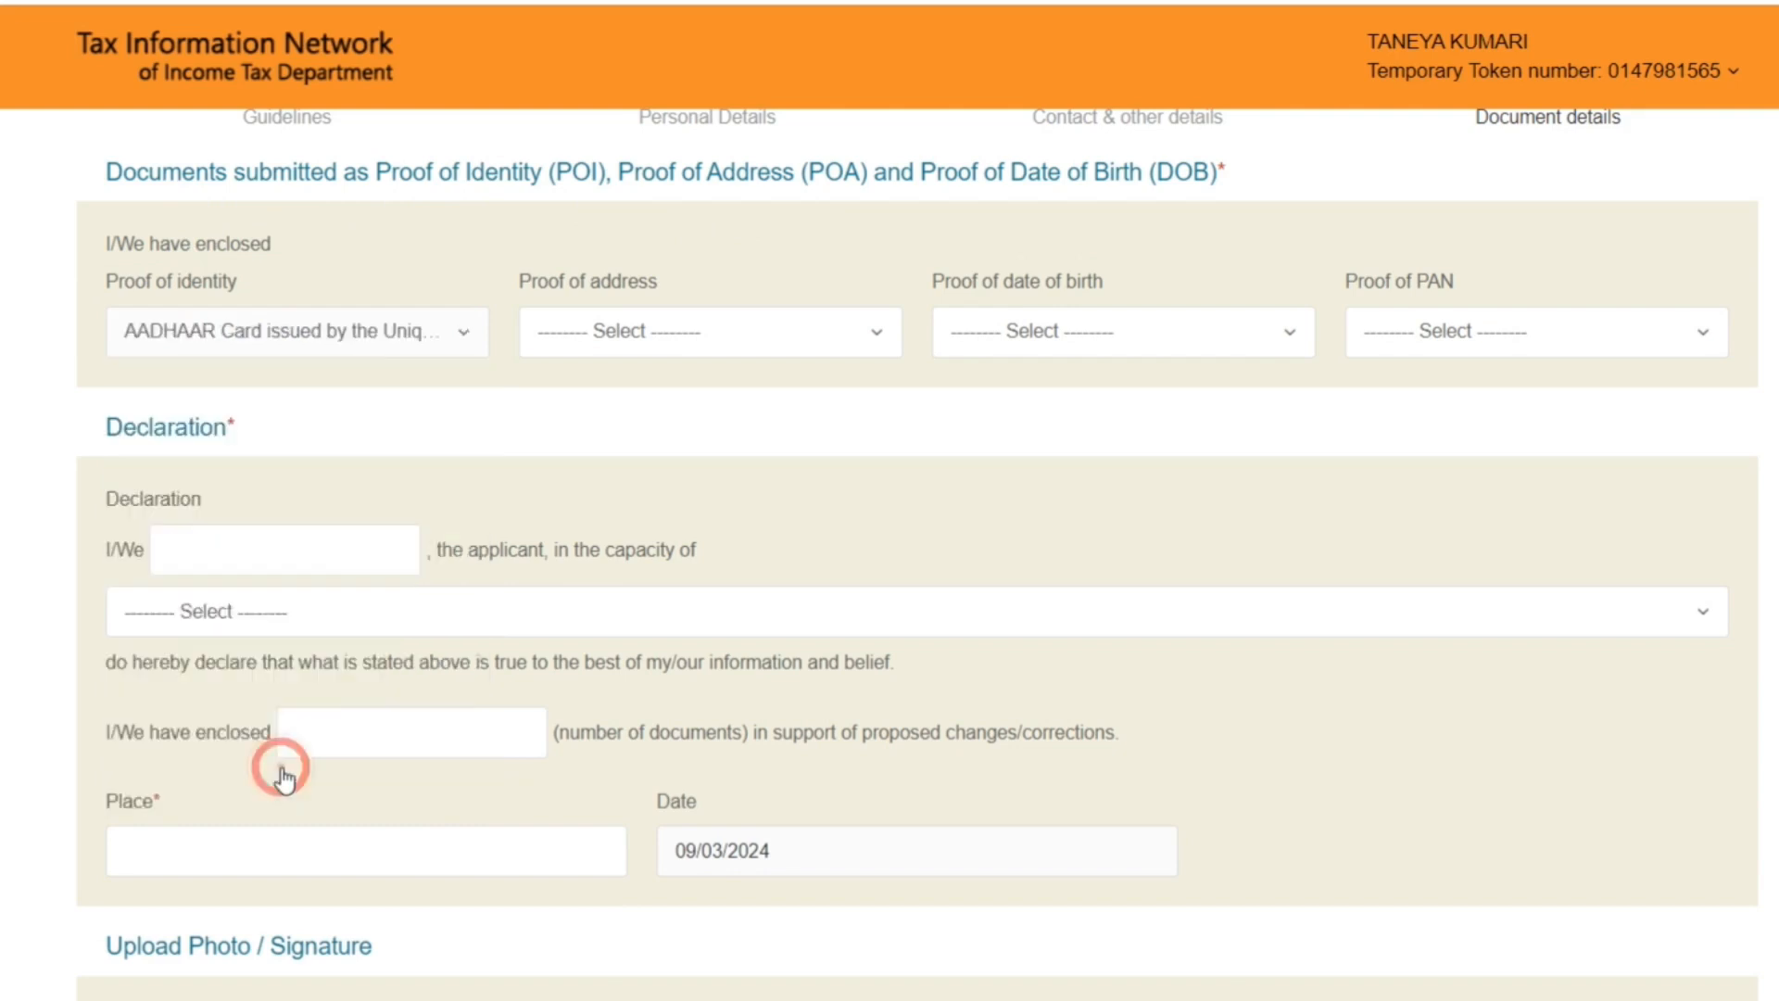
click(726, 347)
scroll(682, 655, down, 10)
click(657, 765)
Step: Select the AADHAAR Card as proof of date of birth and Copy of Pan Card as proof of PAN
click(1124, 333)
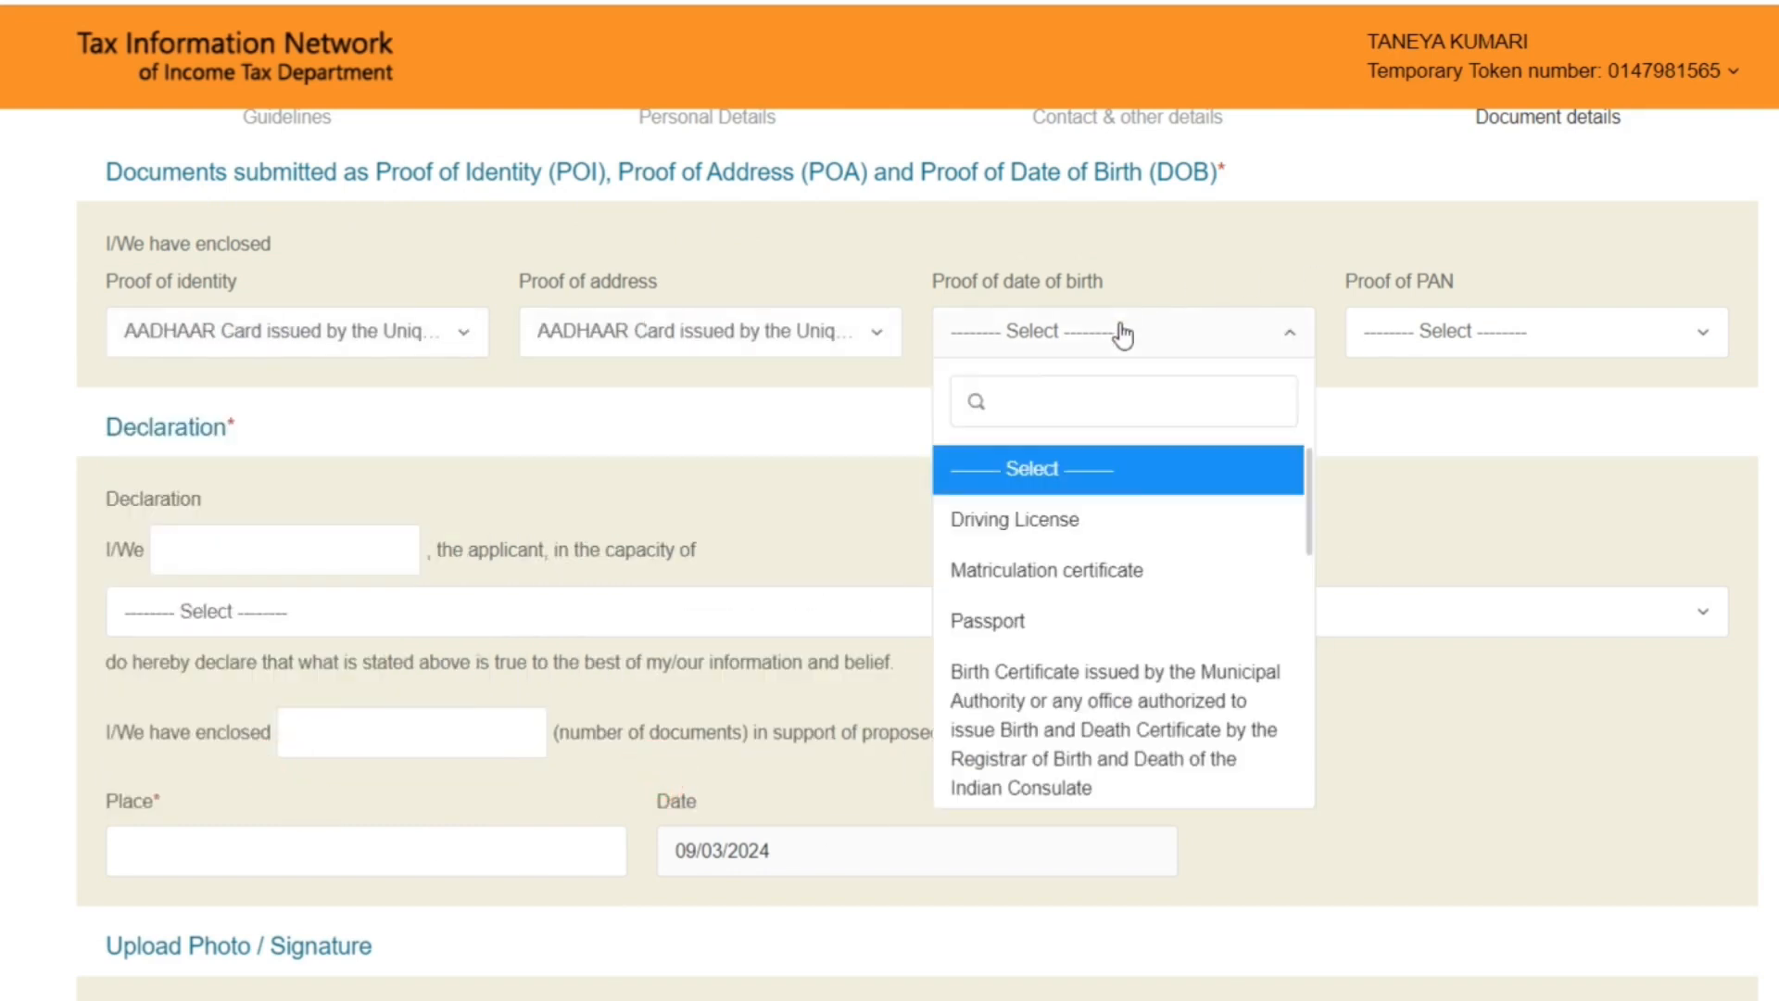
scroll(1051, 690, down, 5)
scroll(1077, 722, up, 6)
scroll(1088, 563, down, 1)
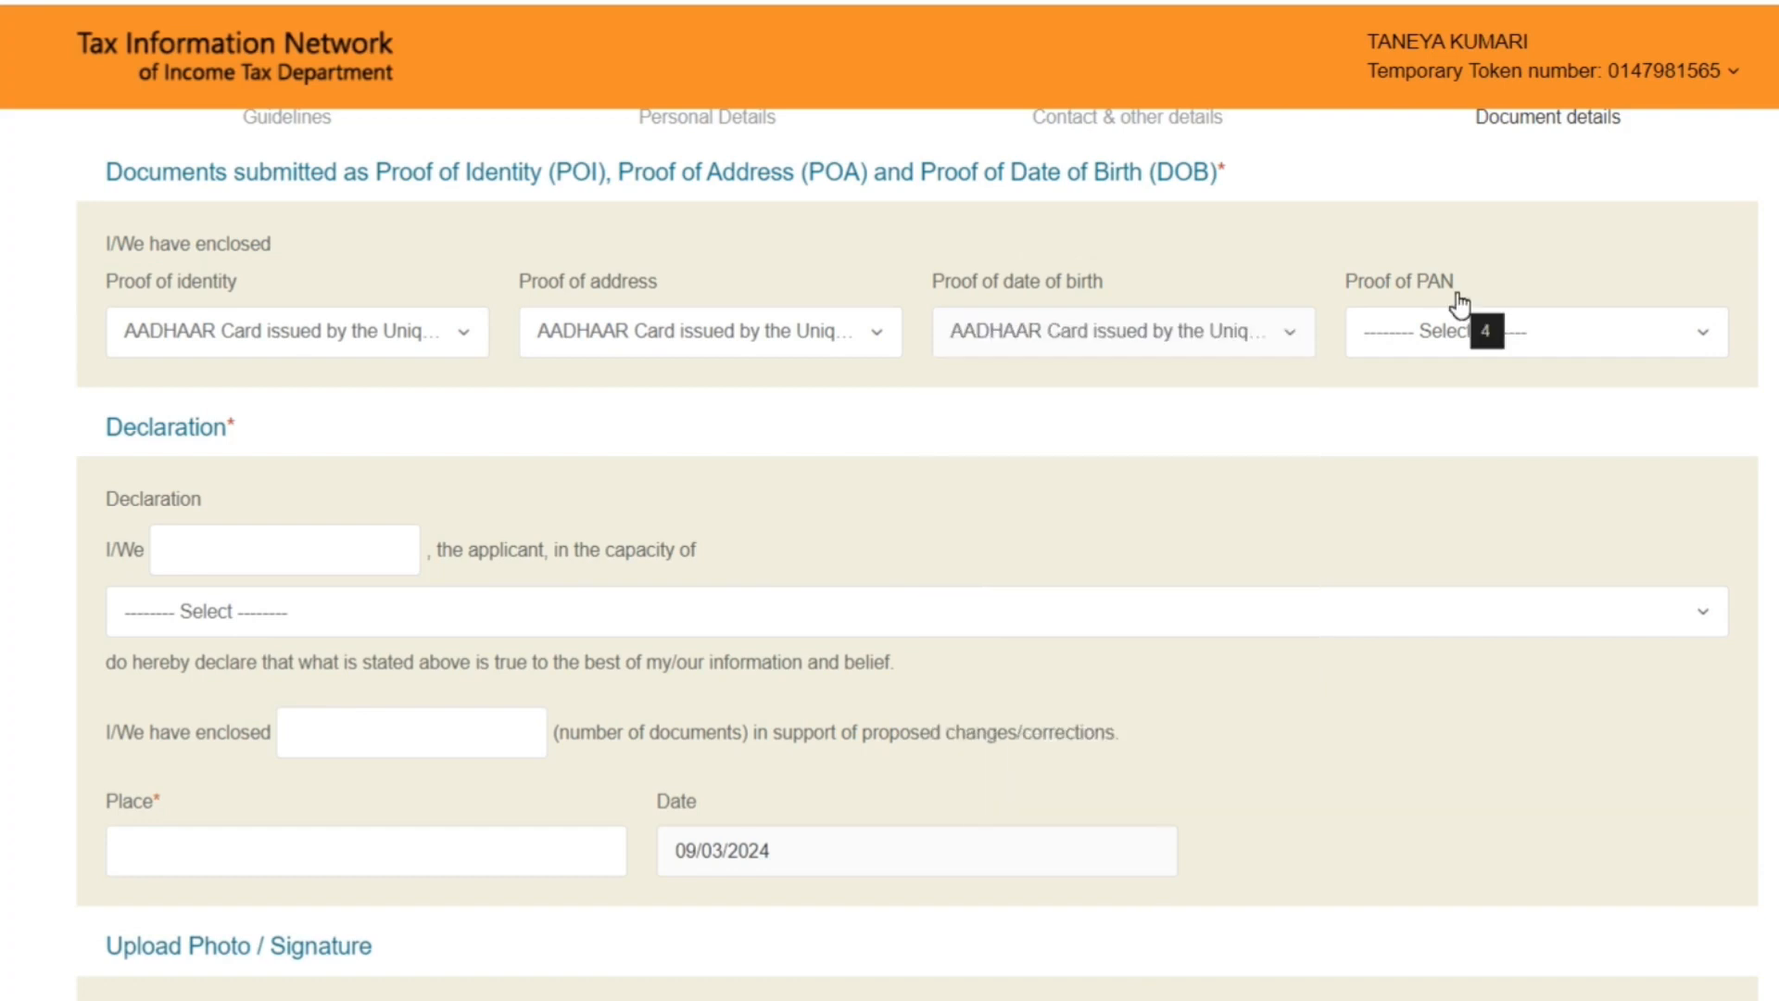
click(1610, 343)
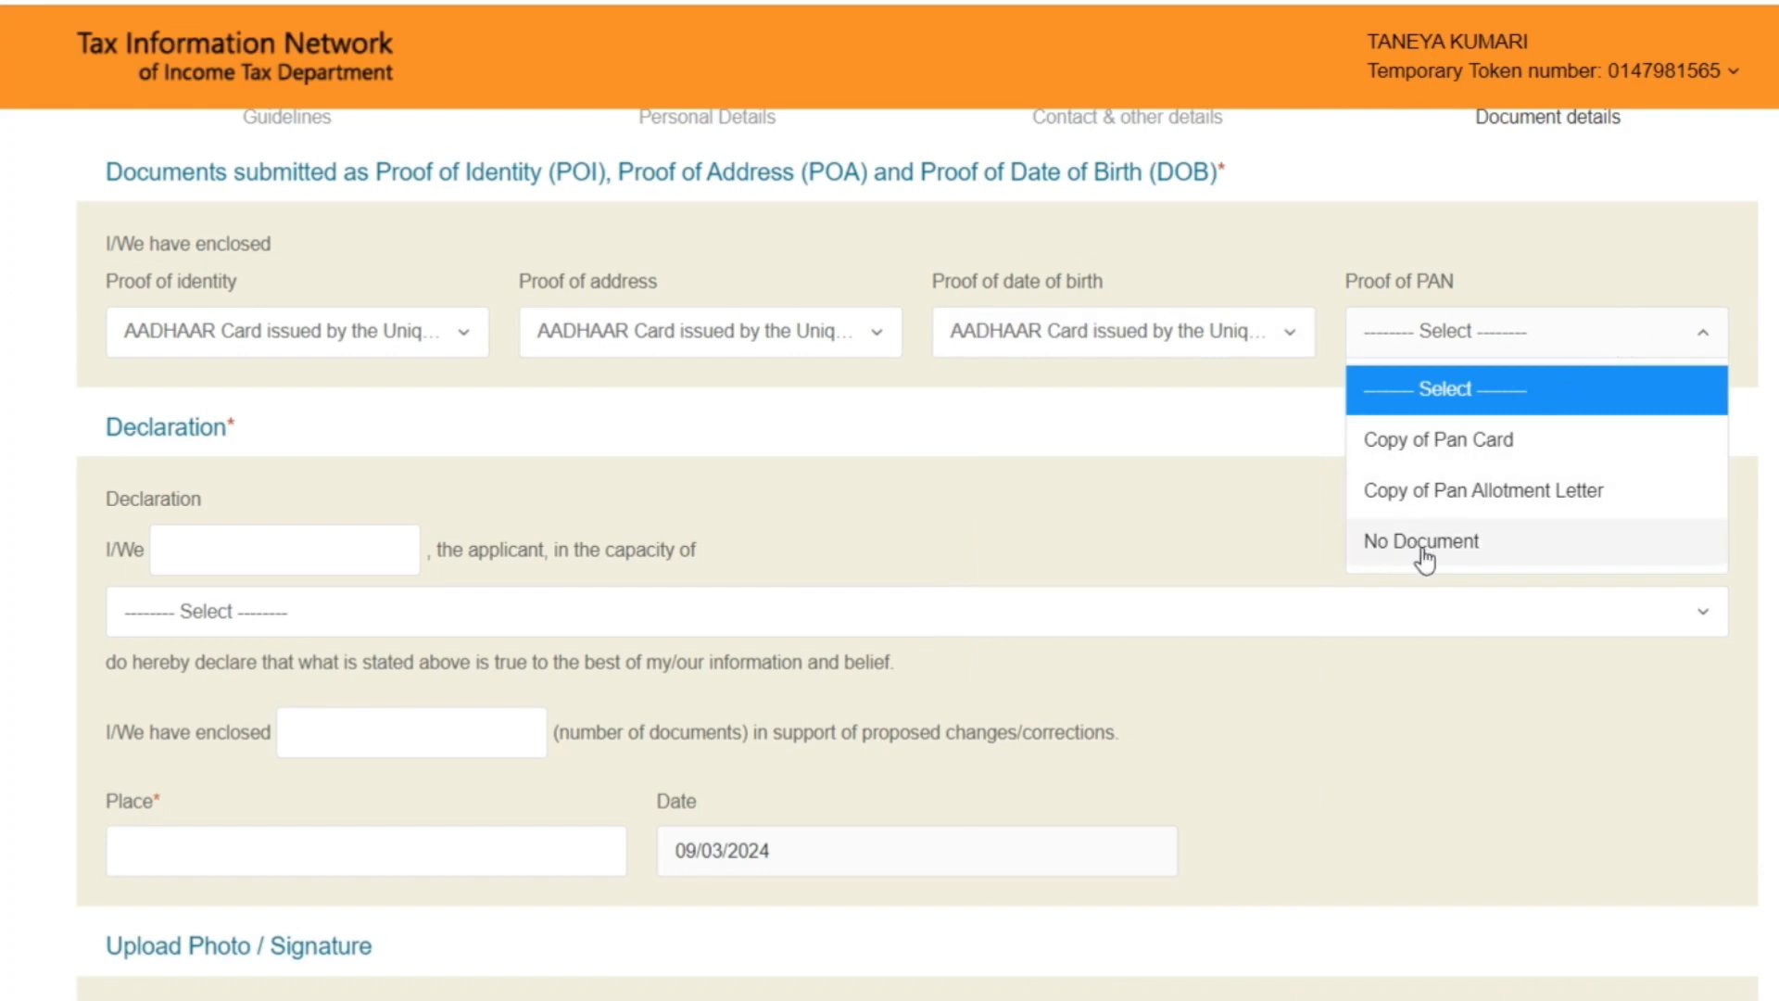
click(1510, 447)
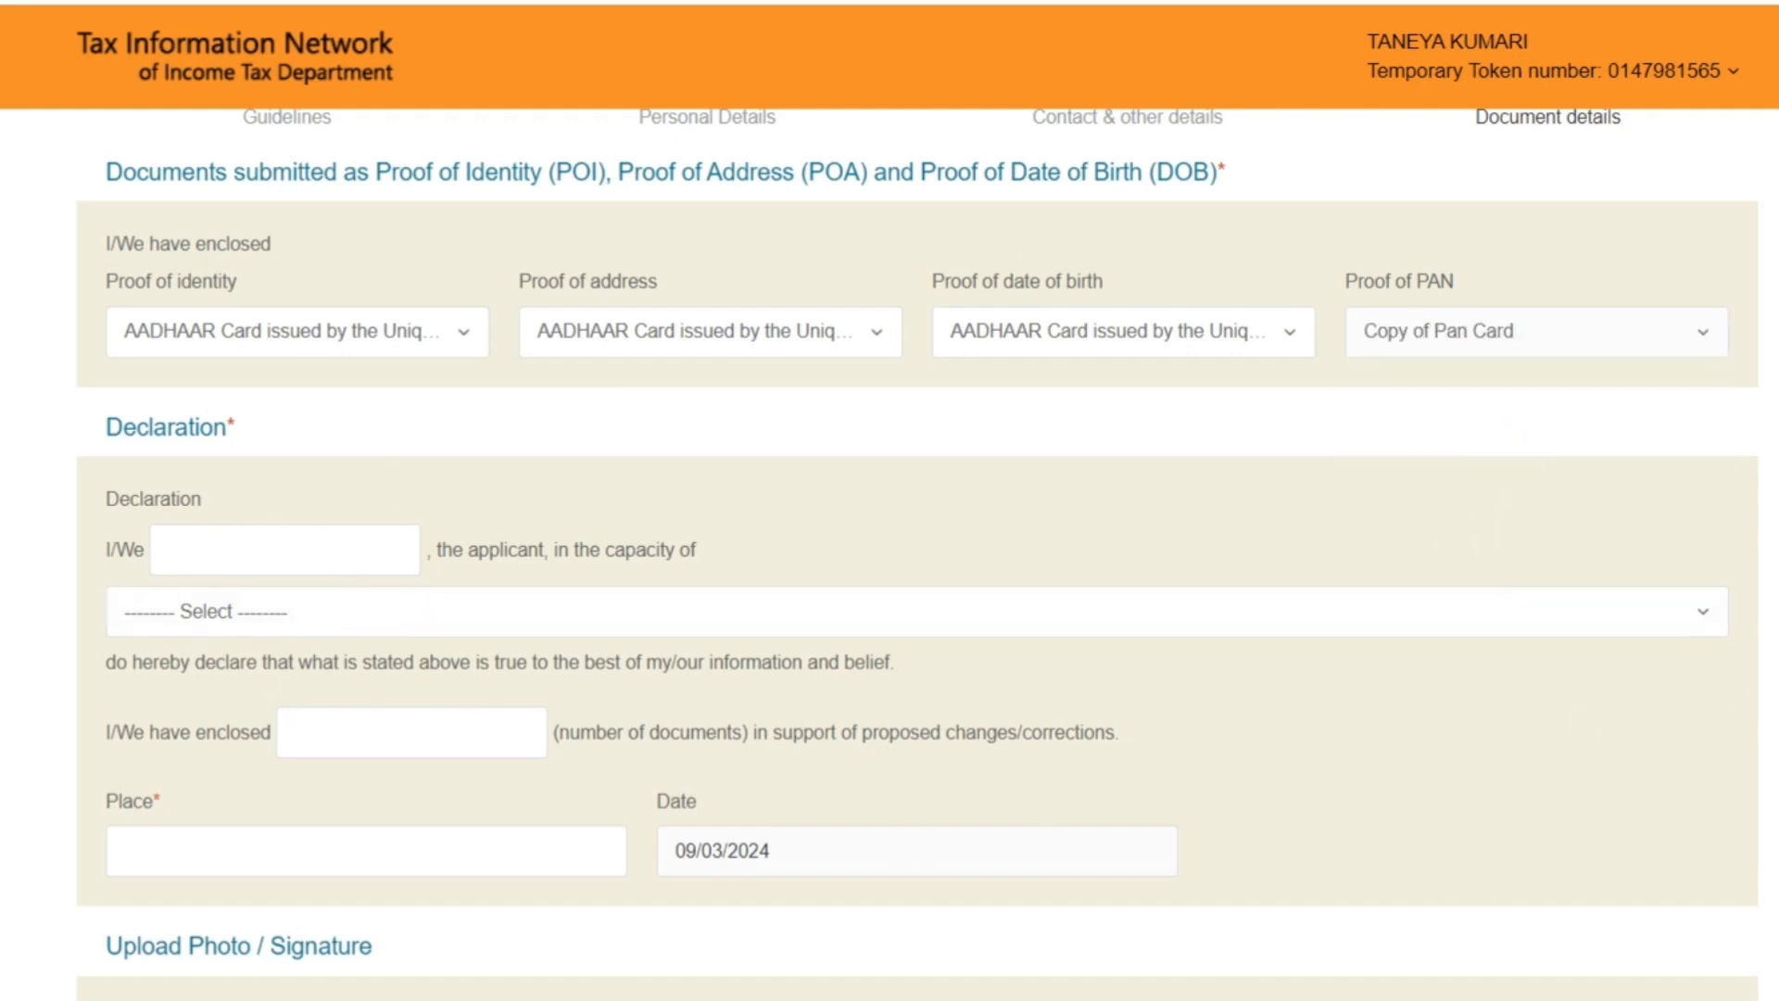
Step: Enter the applicant's full name in the declaration and choose Himself/Herself as the capacity
scroll(1032, 535, down, 1)
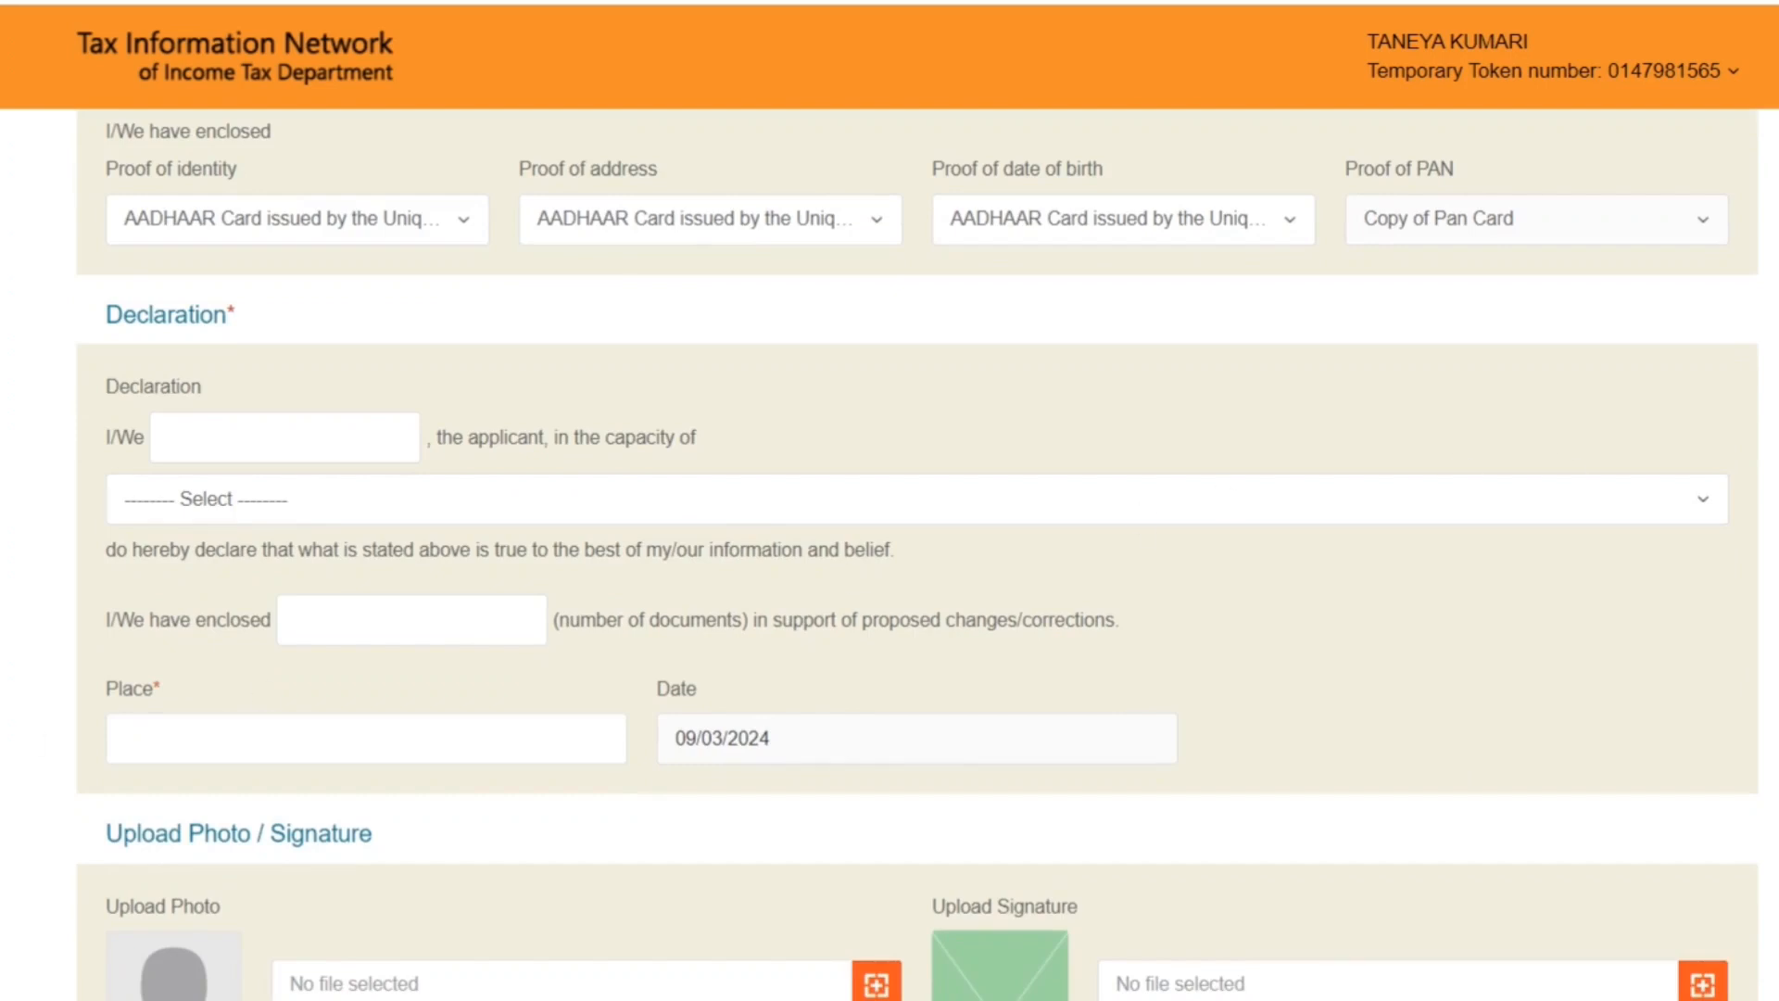
click(278, 446)
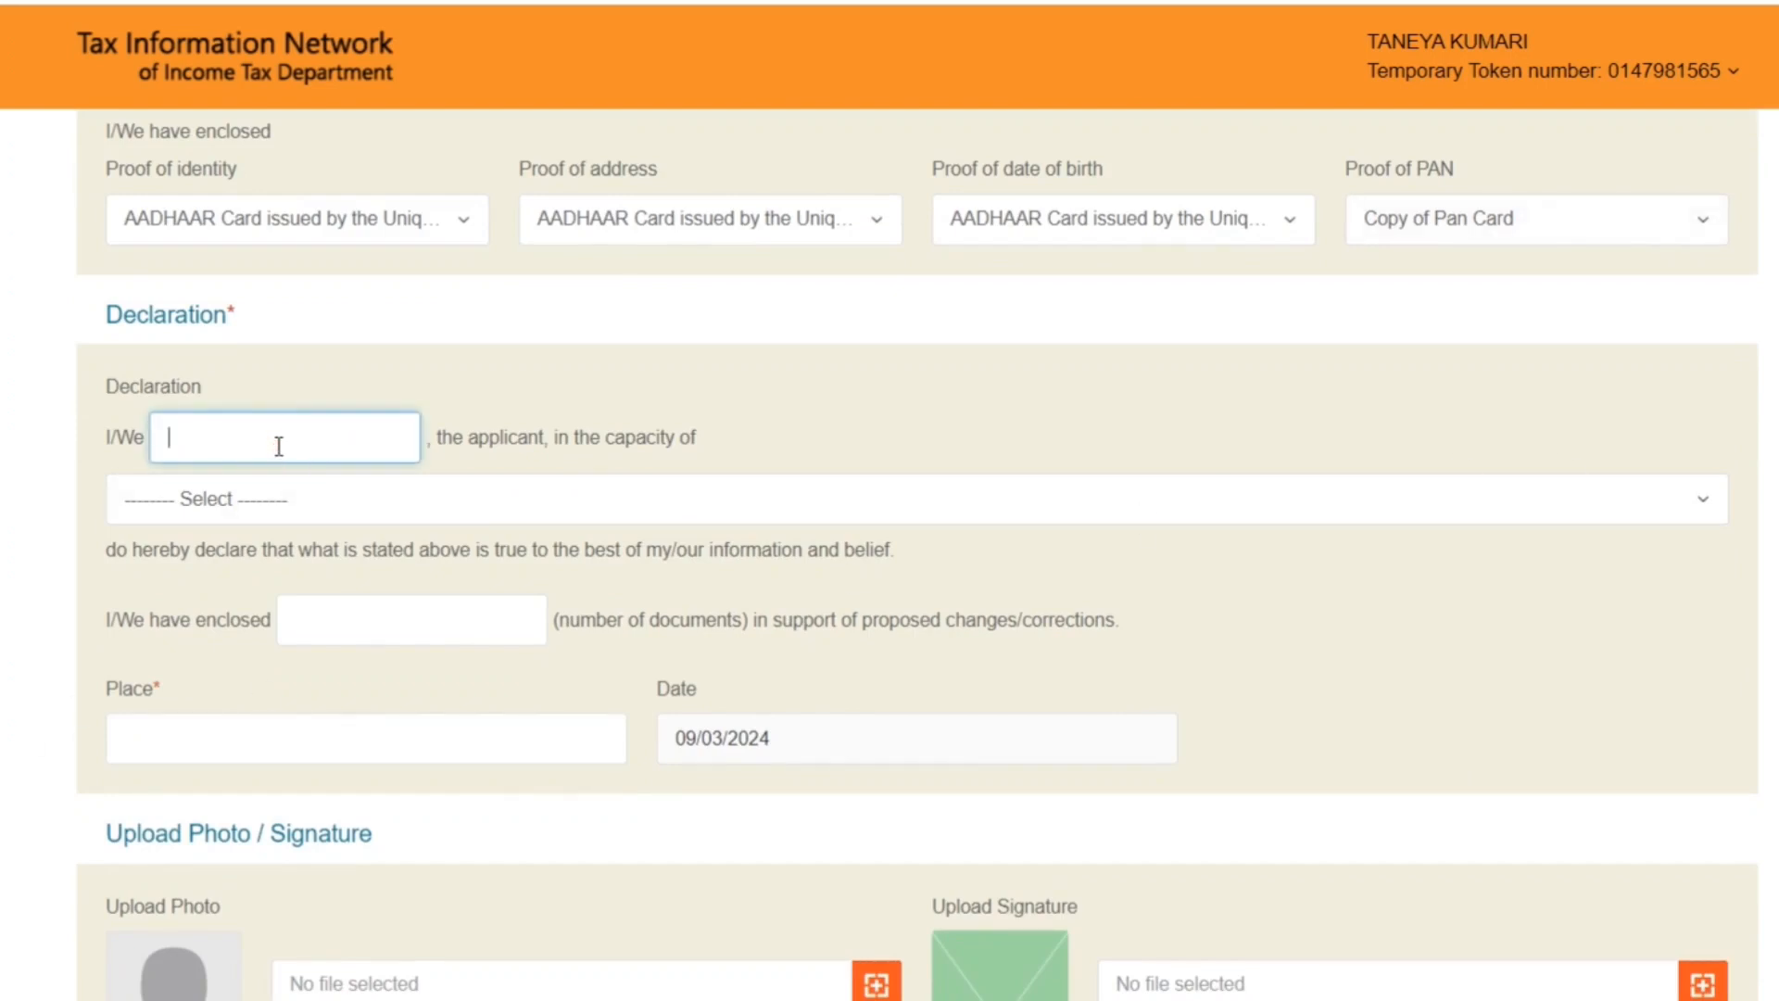
click(1471, 519)
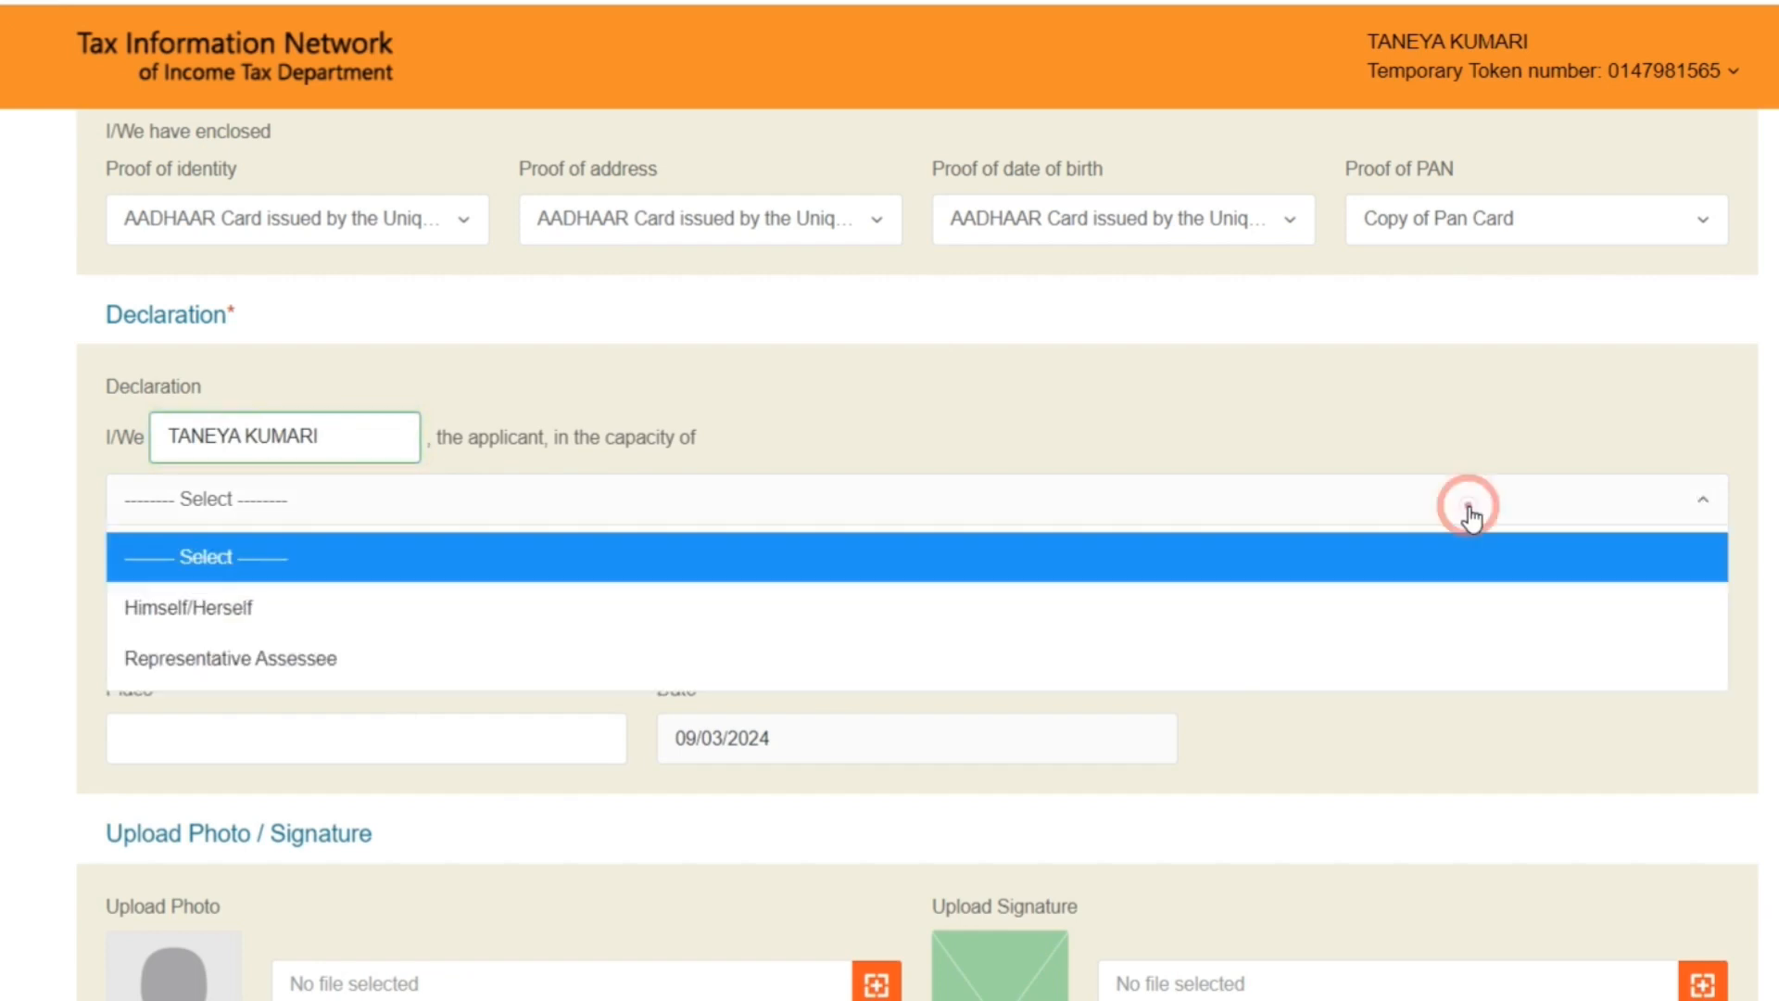
click(151, 611)
Step: Declare 2 enclosed documents and set the place to PAHARPUR
click(441, 620)
text(2)
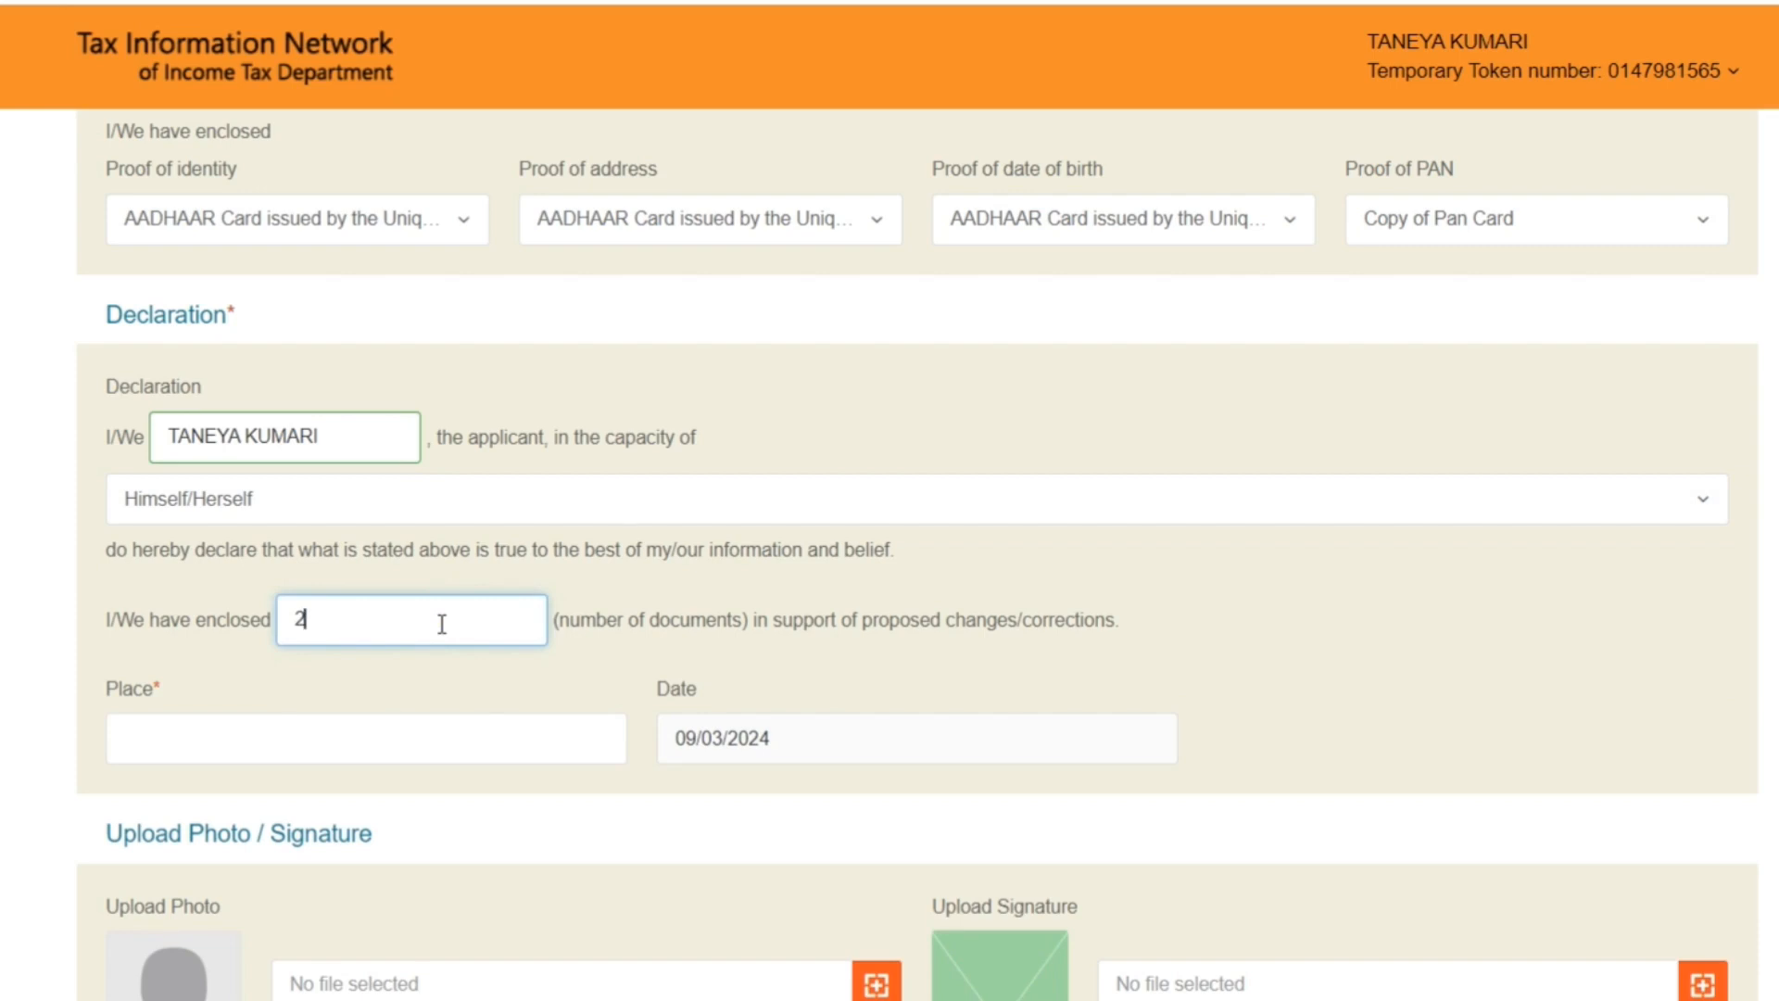
click(212, 741)
text(PAHARPUR)
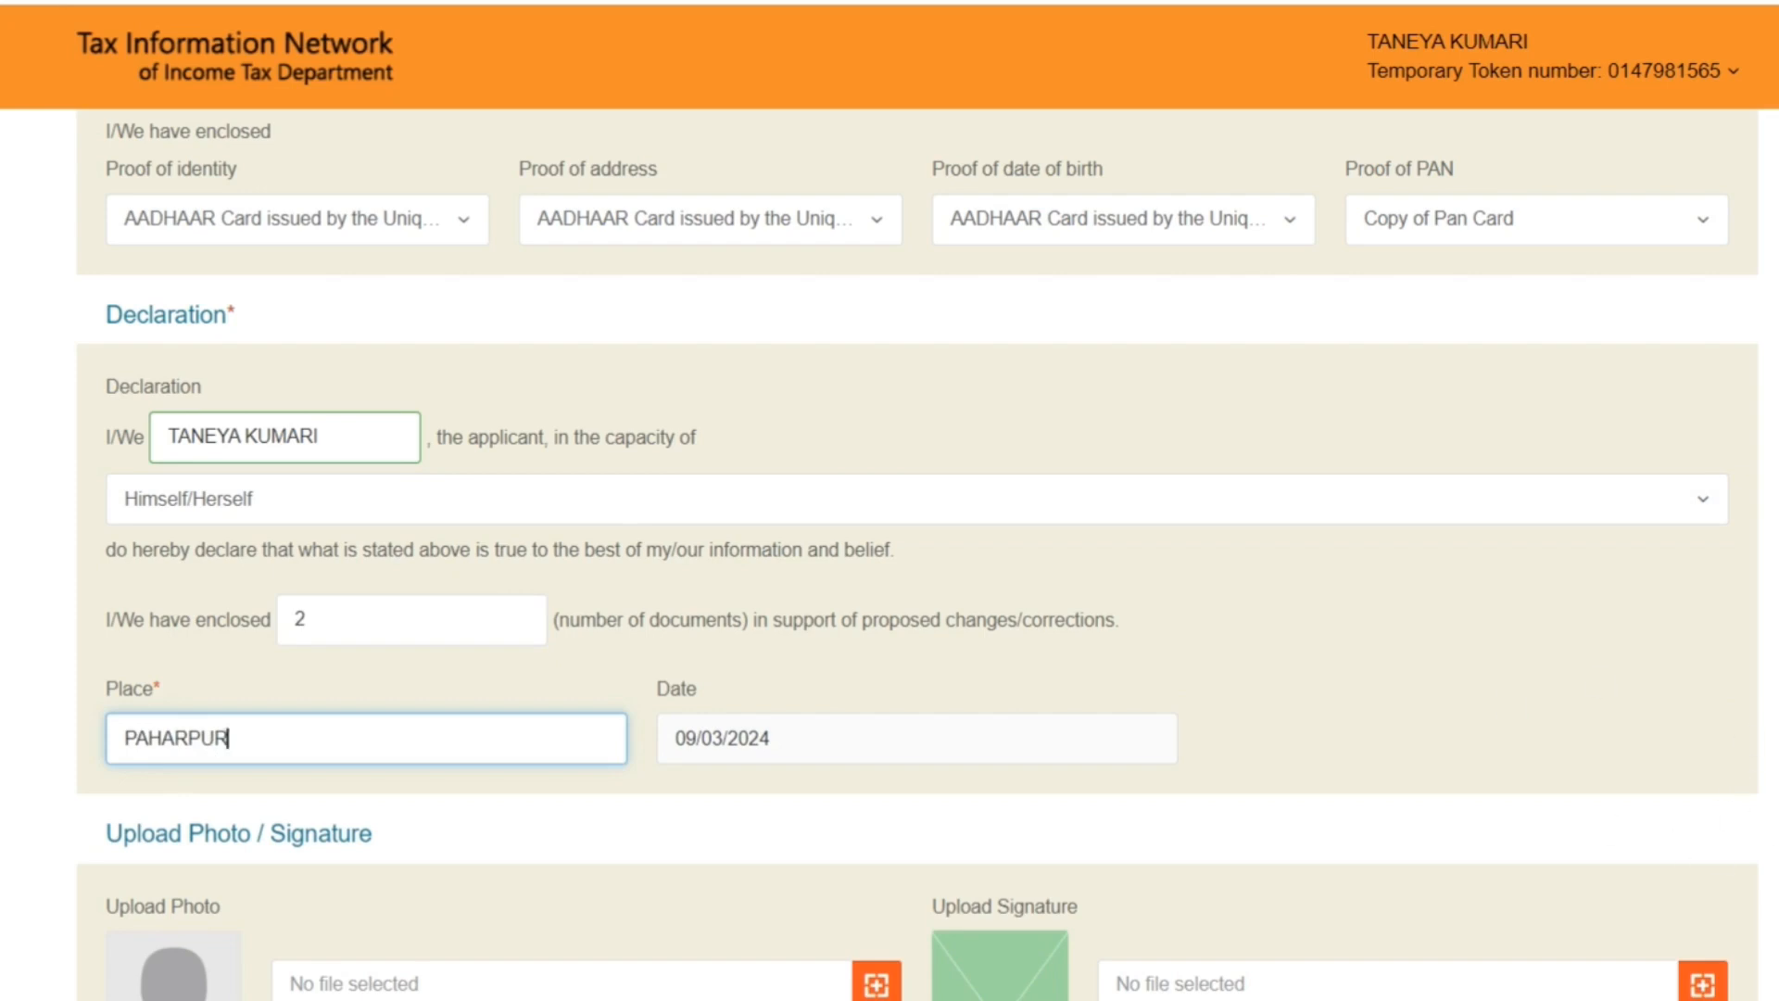
Step: Browse for the prepared photo JPG file and upload it as the applicant's photo
scroll(917, 556, down, 1)
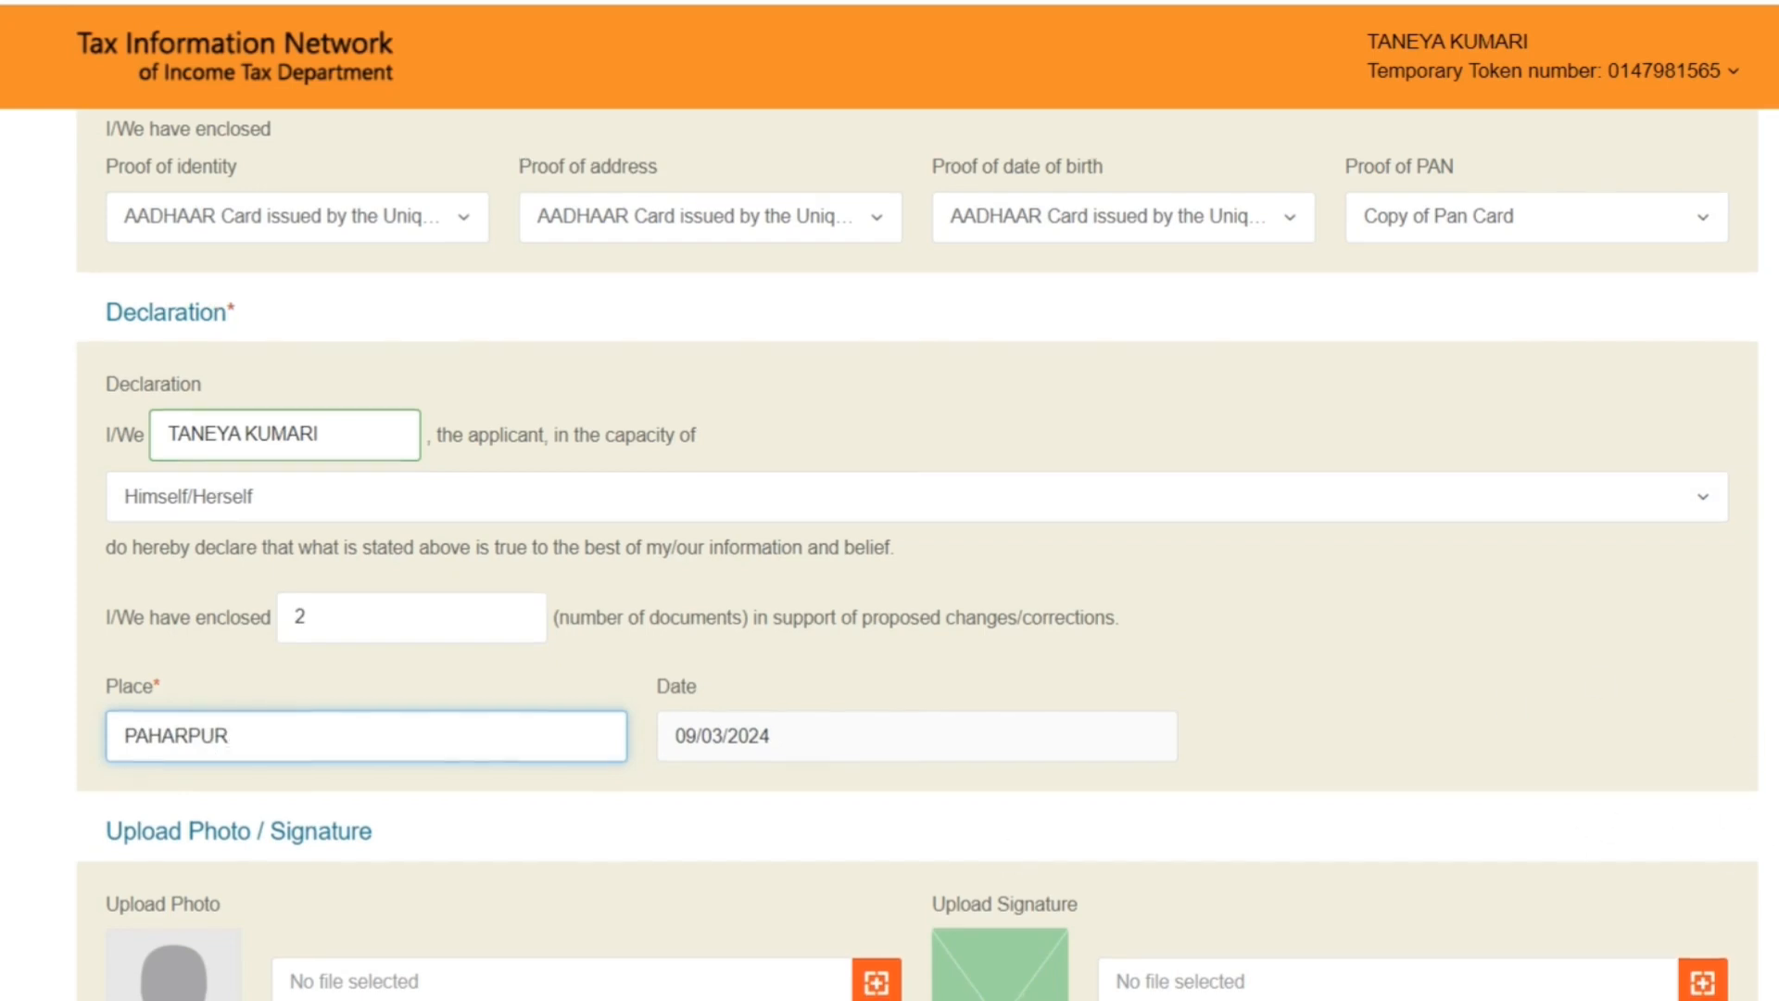
scroll(917, 556, down, 5)
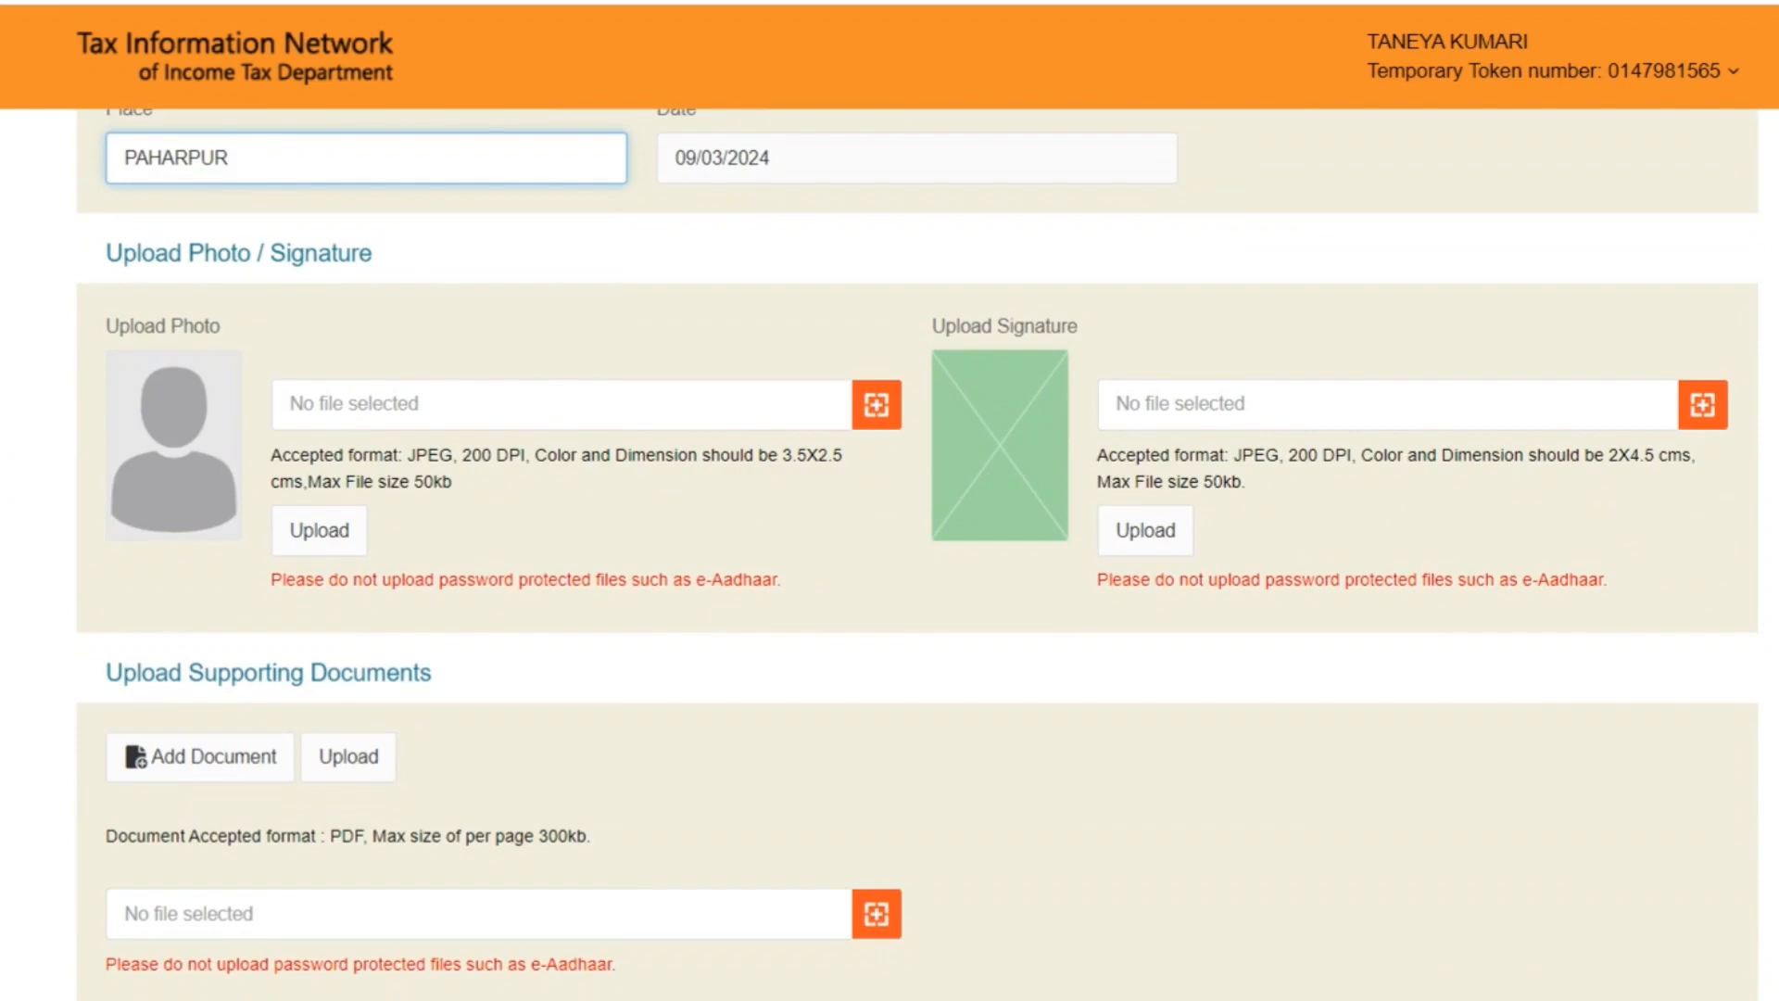
scroll(427, 225, down, 1)
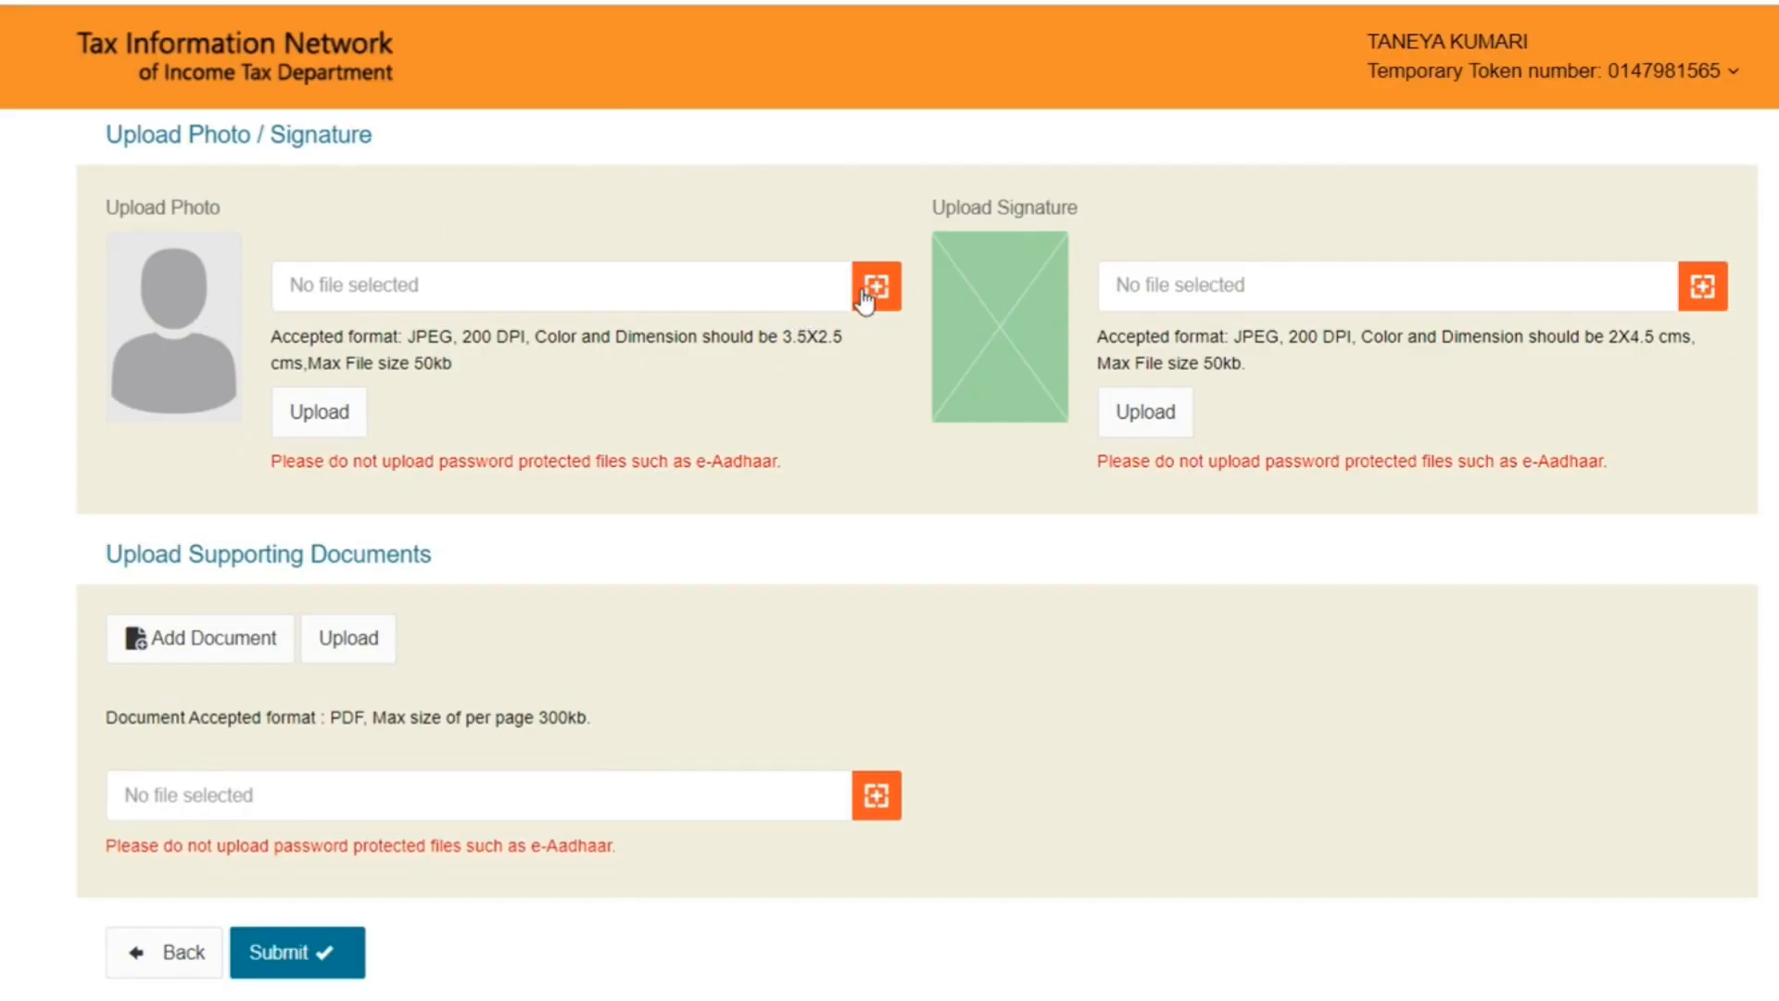
click(861, 289)
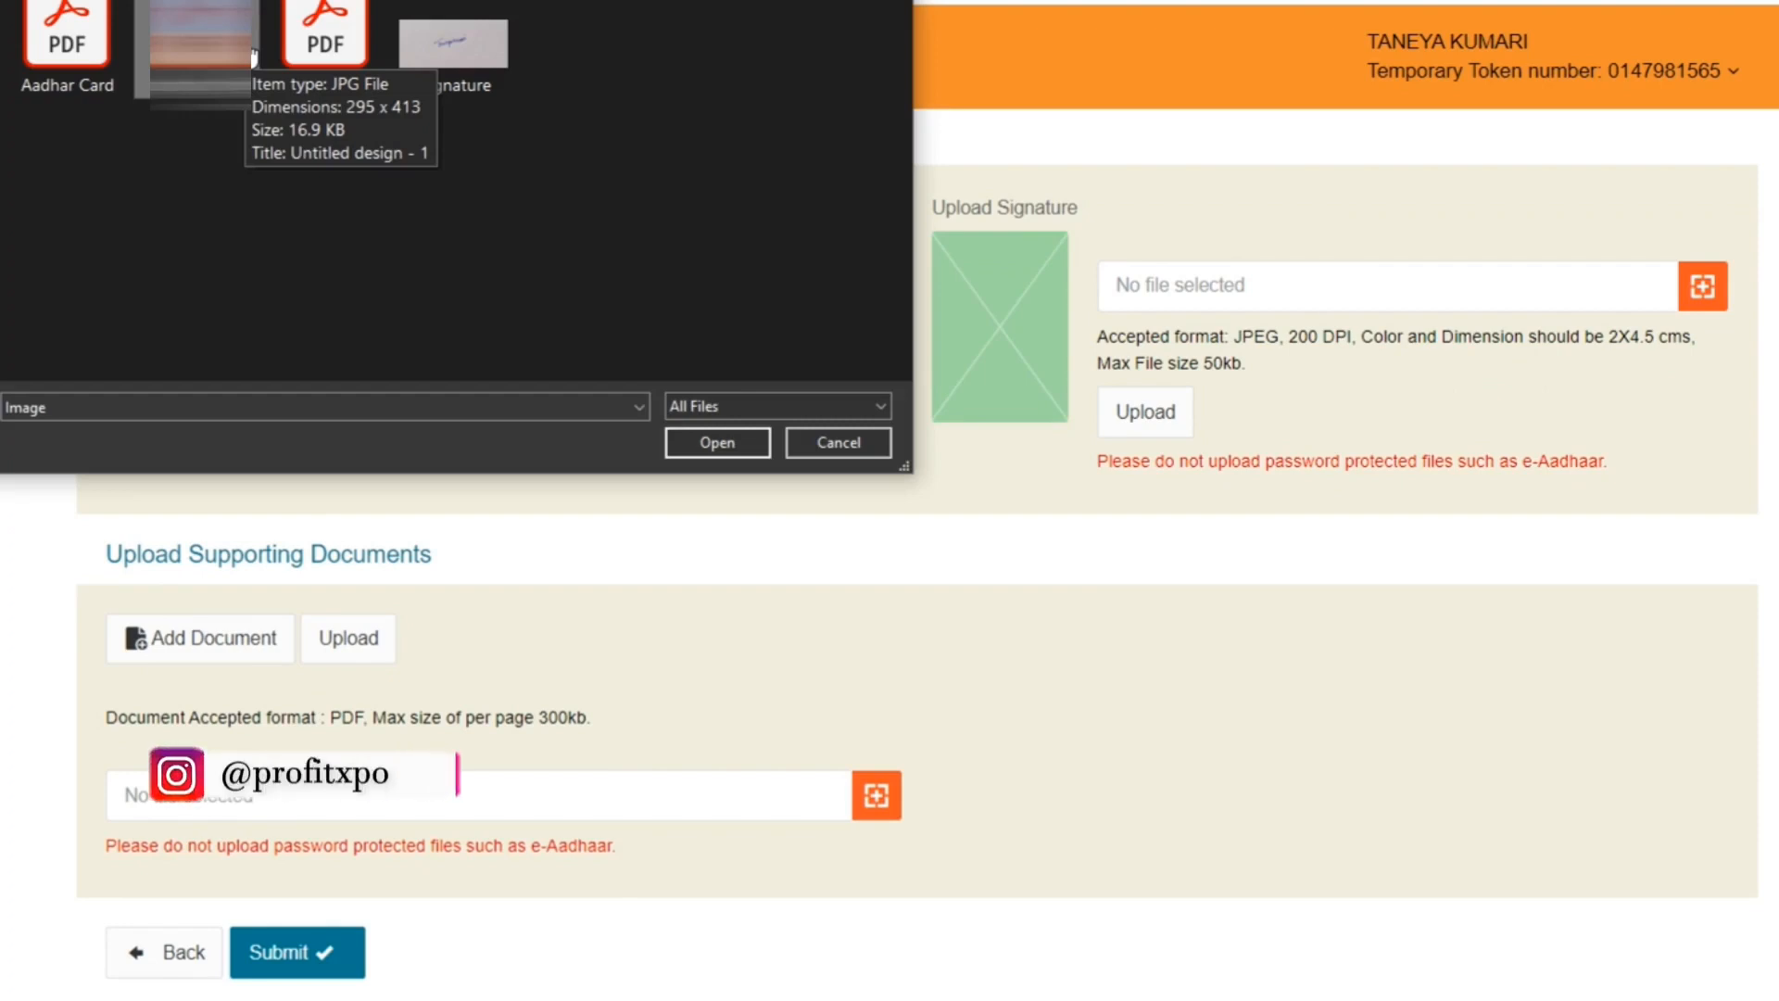
double_click(253, 57)
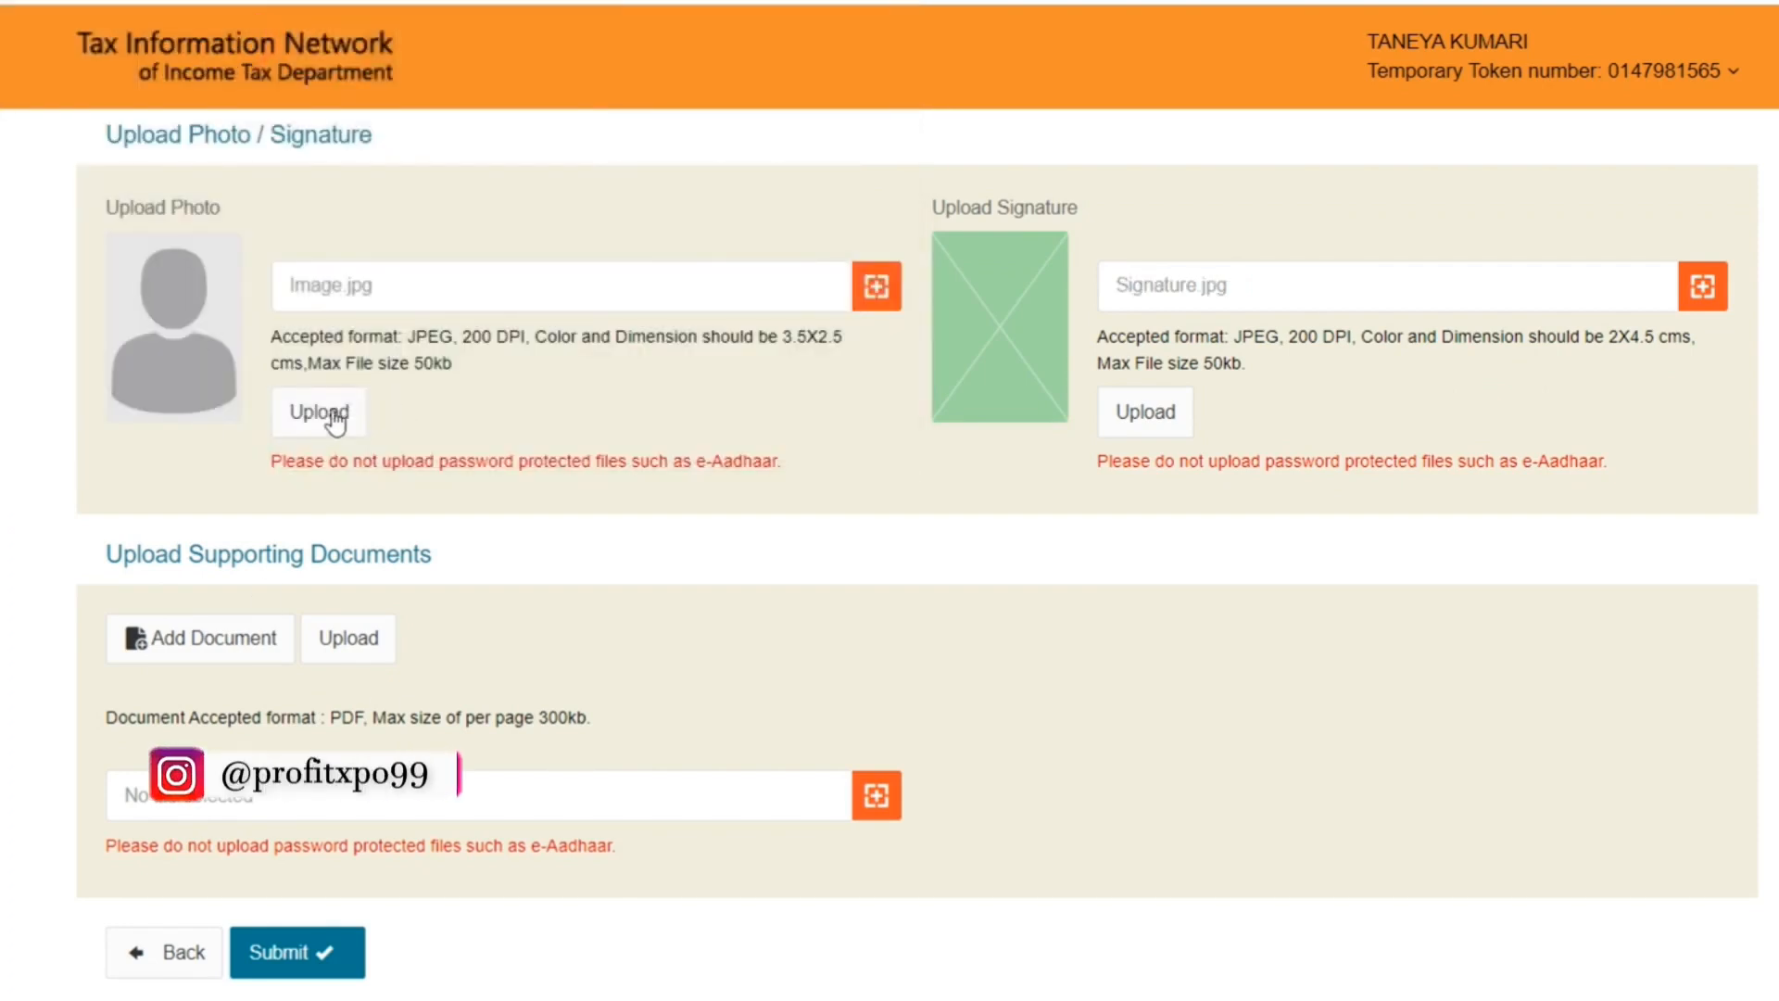
click(321, 413)
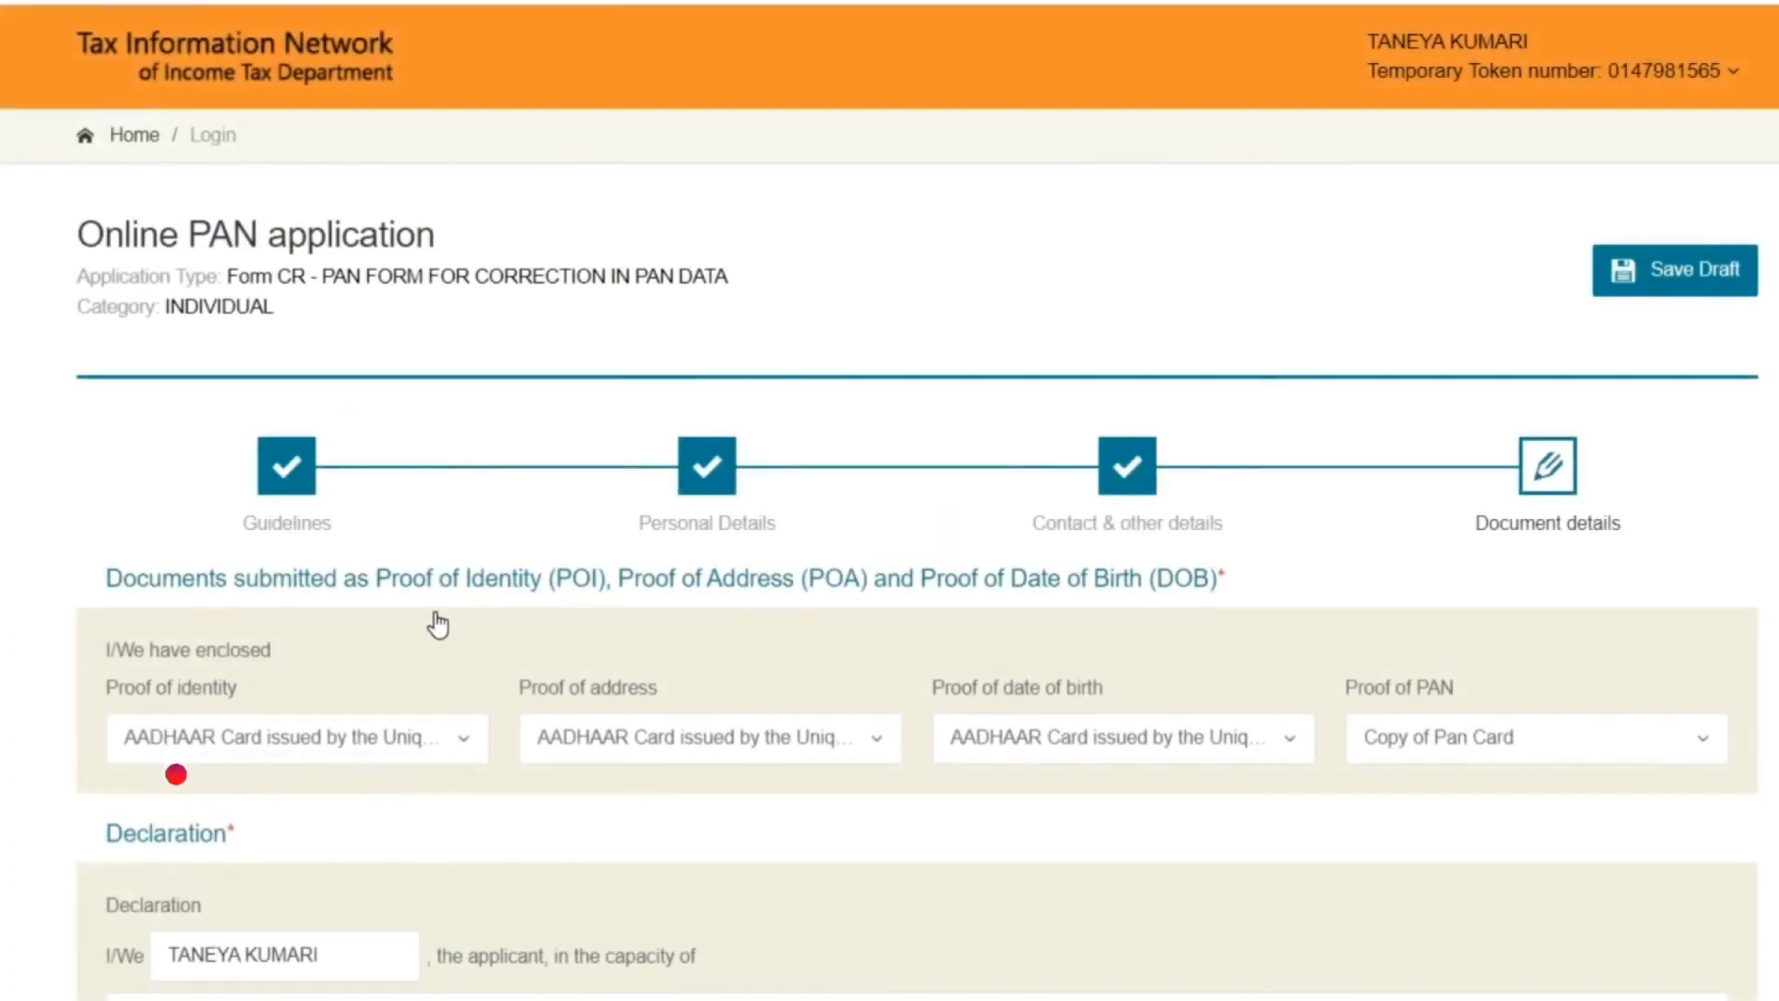
Step: Browse for Signature.jpg and upload it as the applicant's signature
scroll(433, 616, down, 2)
scroll(434, 624, down, 10)
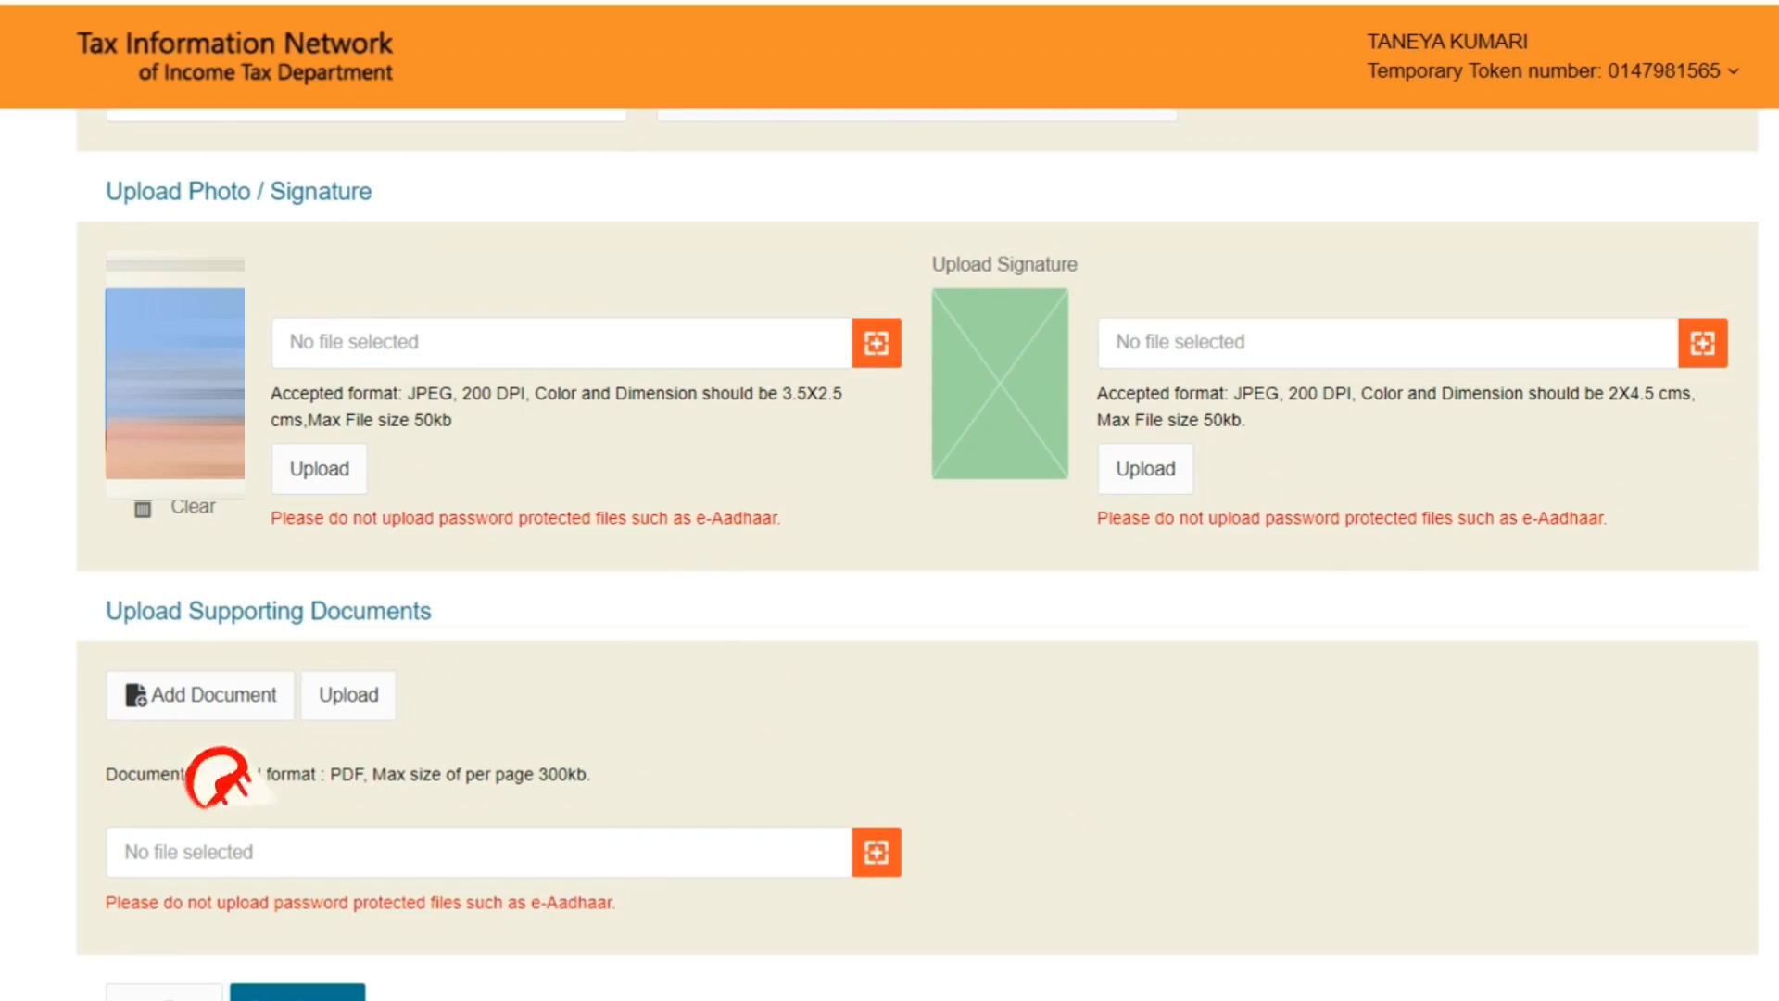
click(1705, 357)
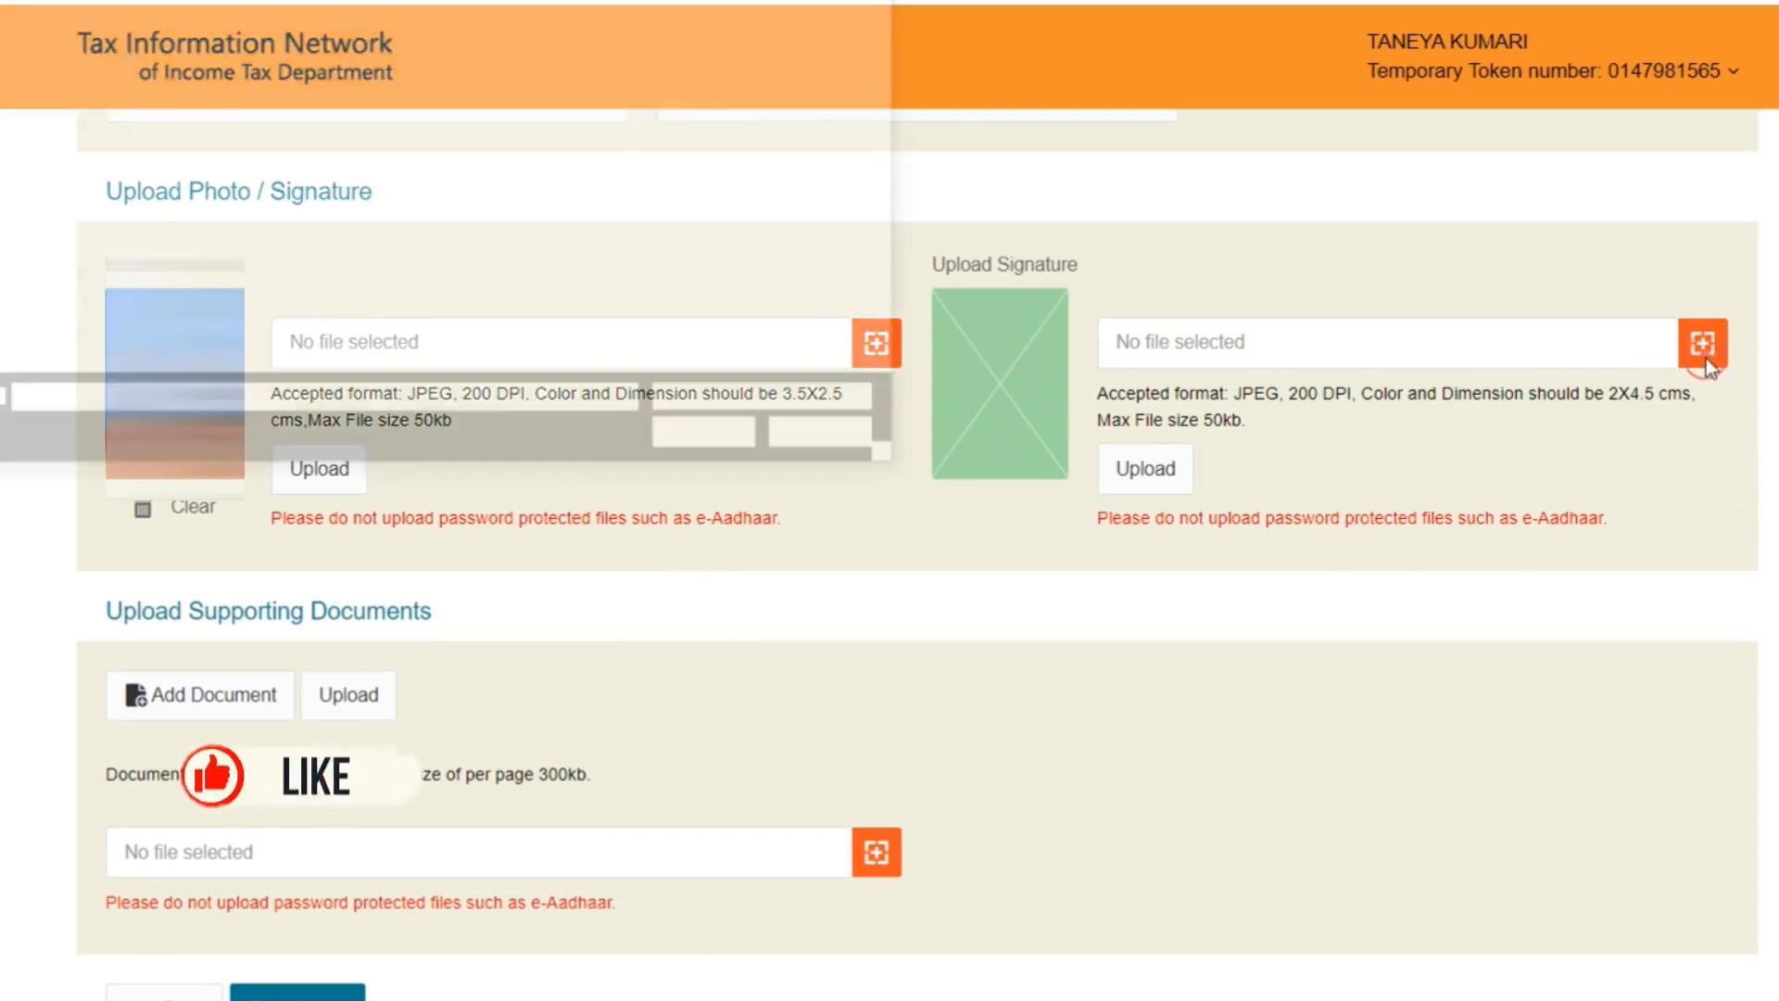
double_click(453, 46)
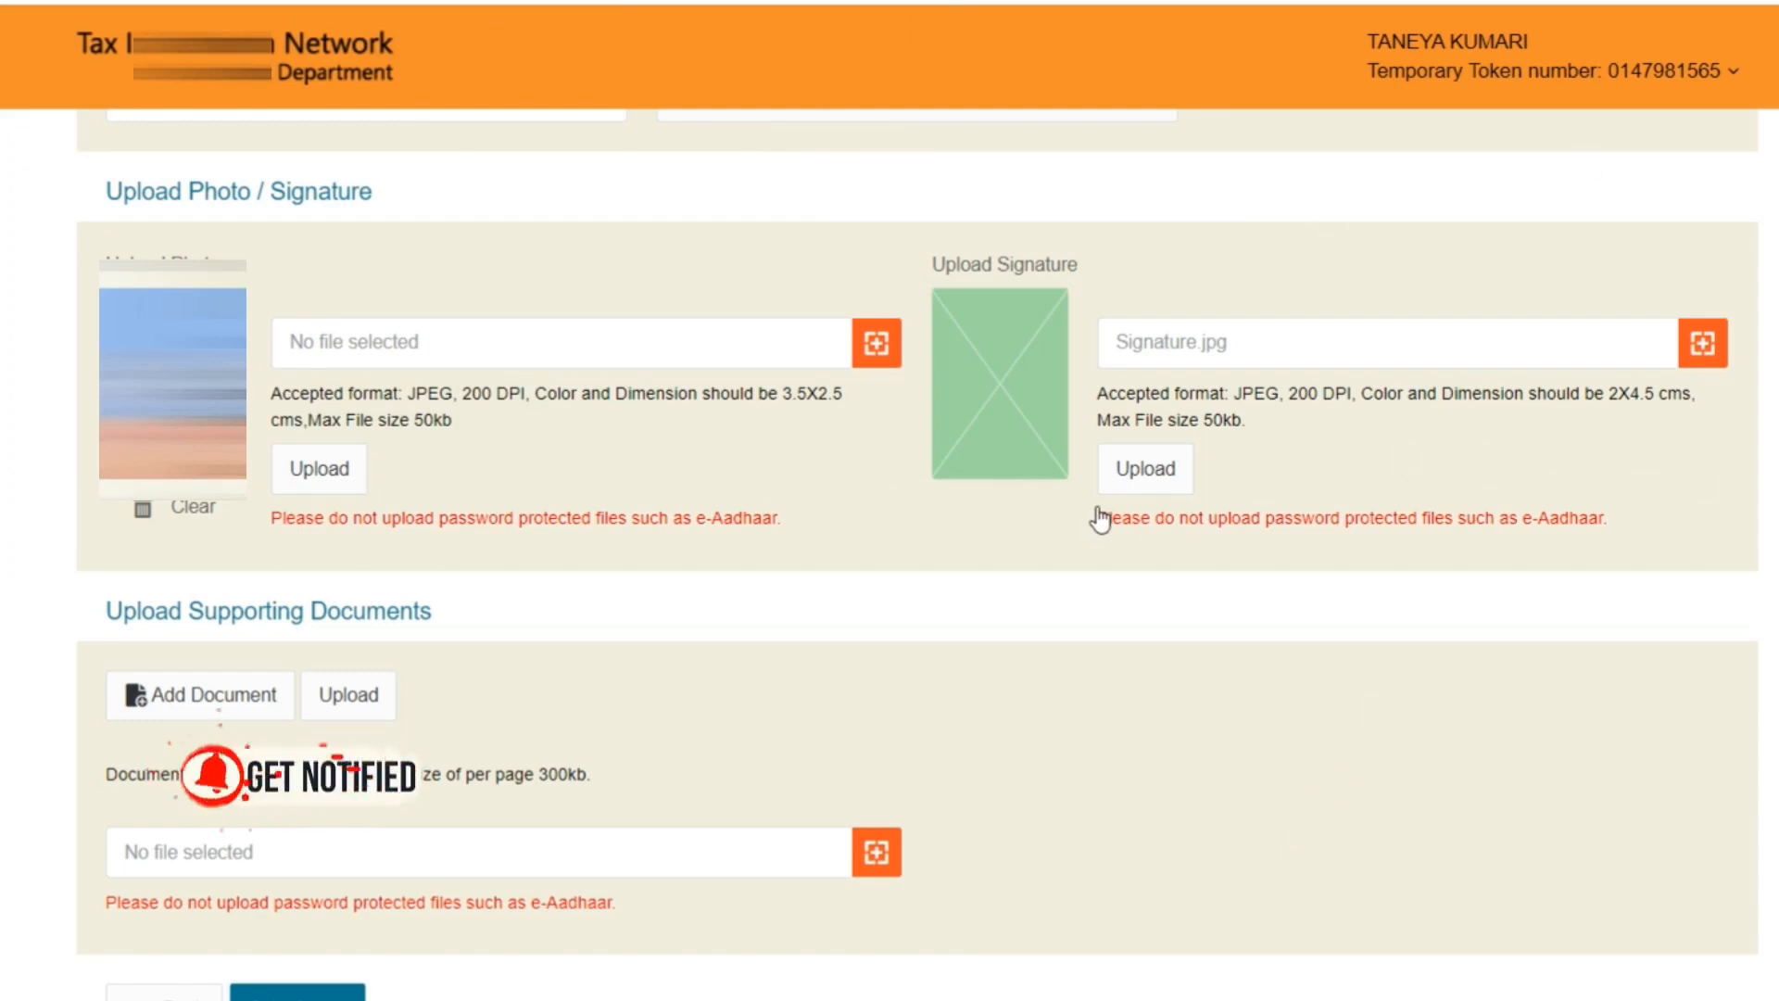
click(1141, 472)
scroll(858, 853, down, 2)
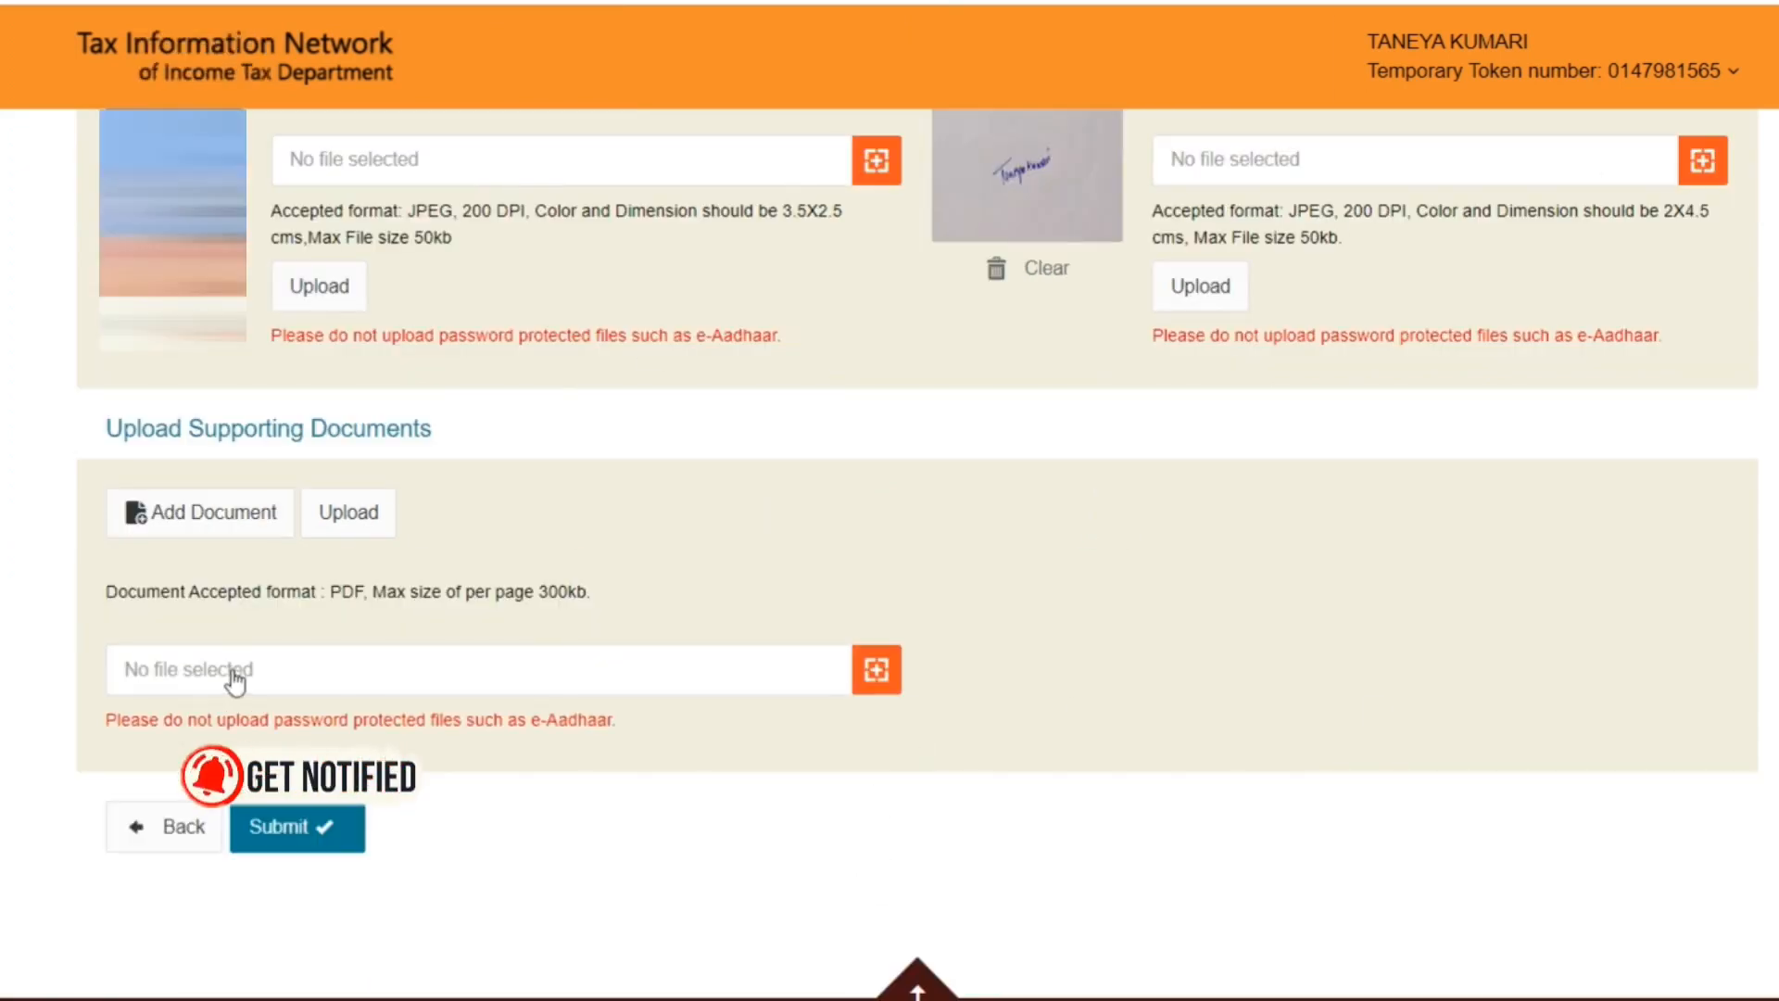
Step: Browse for Aadhar Card.pdf as the first supporting document and upload it
click(877, 669)
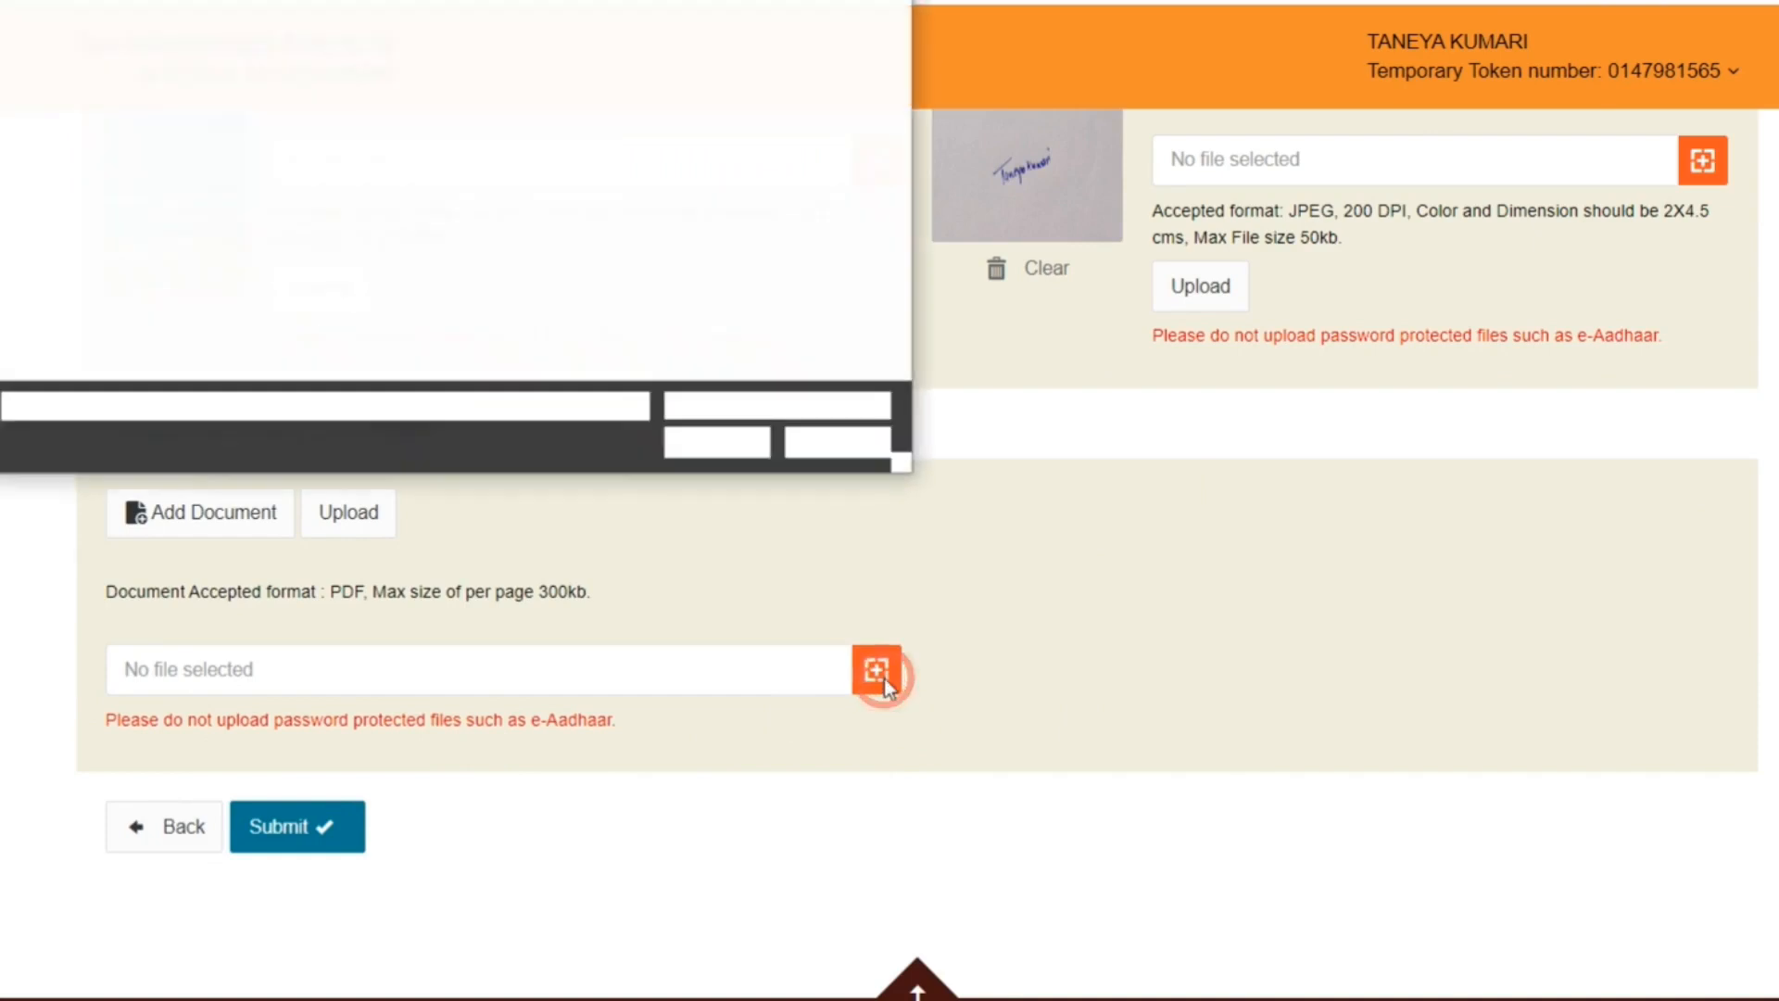
click(59, 47)
double_click(58, 47)
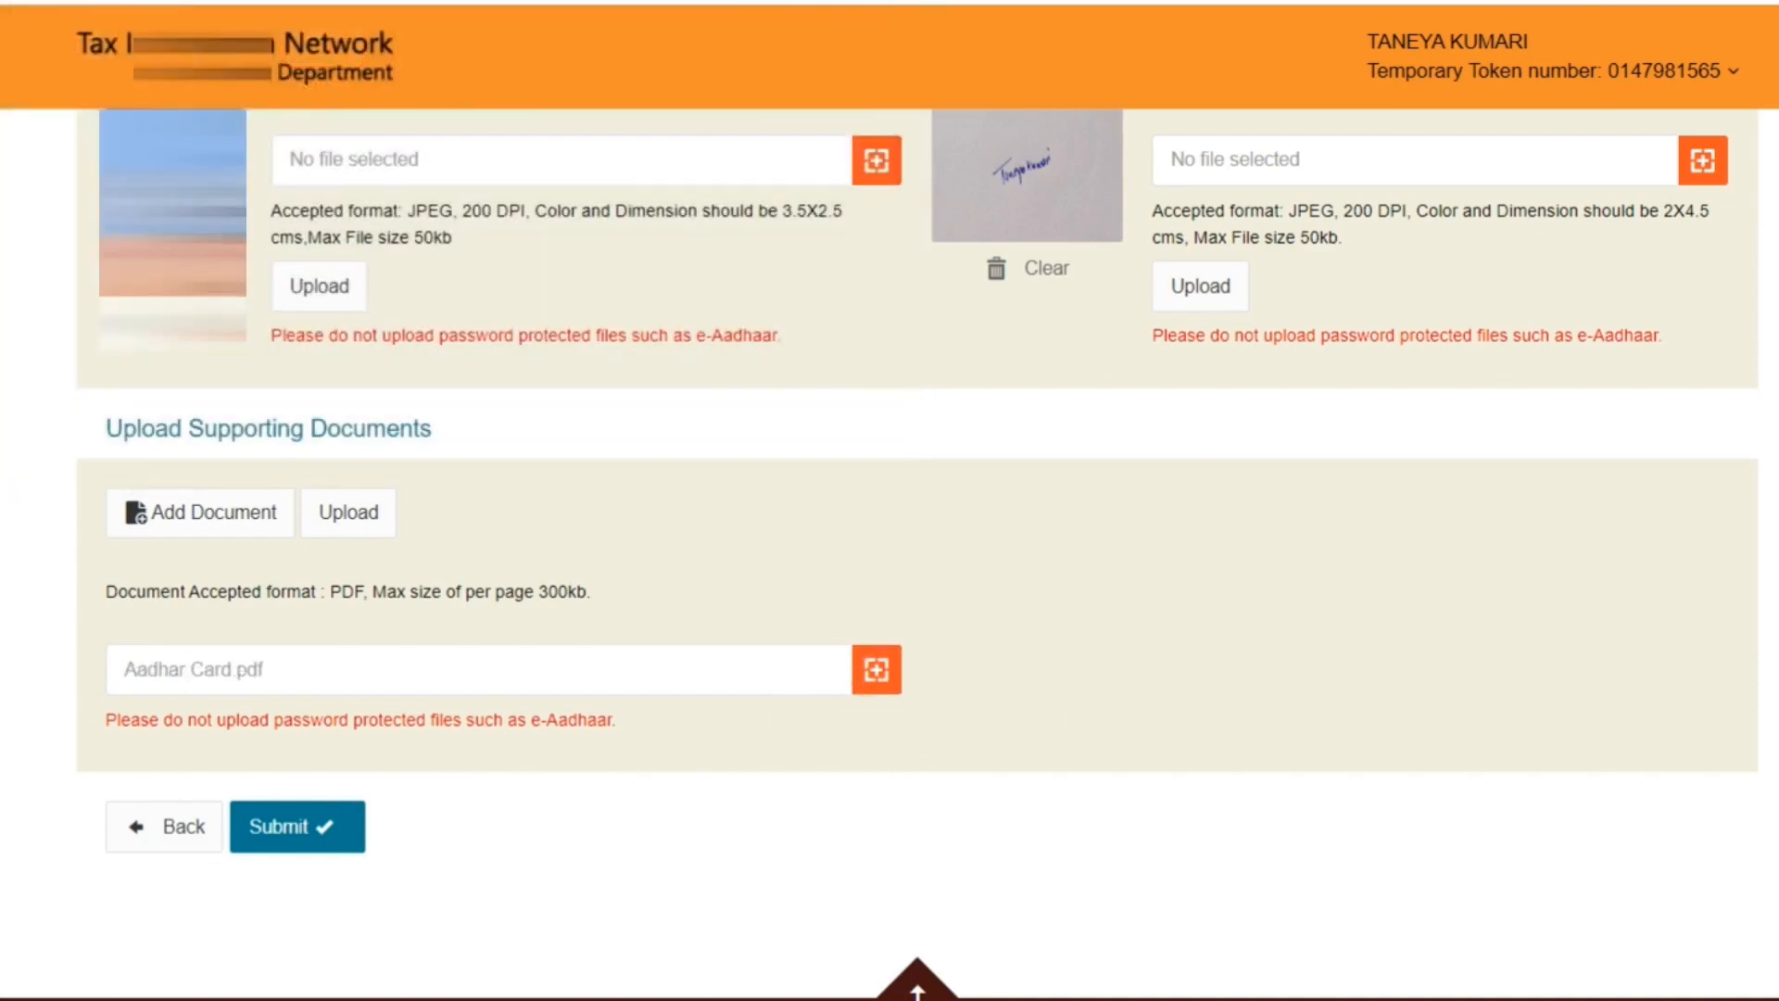
click(342, 514)
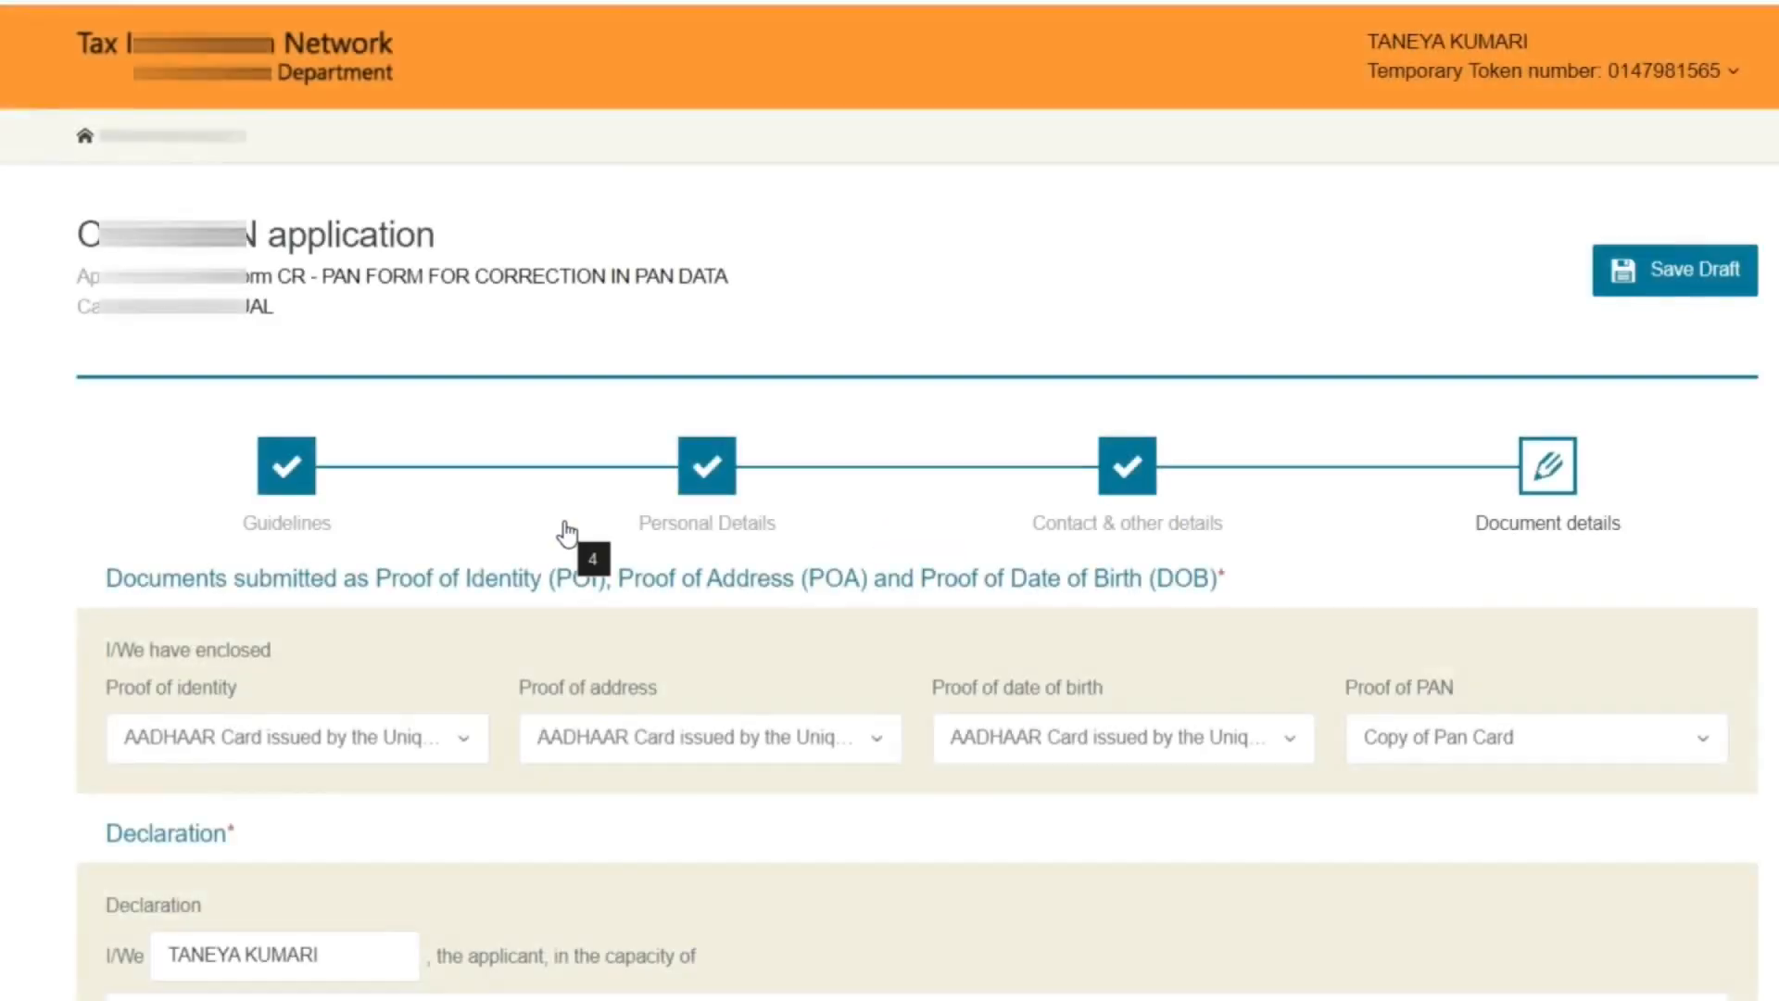
Step: Add a second document slot, select pan pdf.pdf for it and upload it
scroll(568, 827, down, 5)
scroll(568, 826, down, 8)
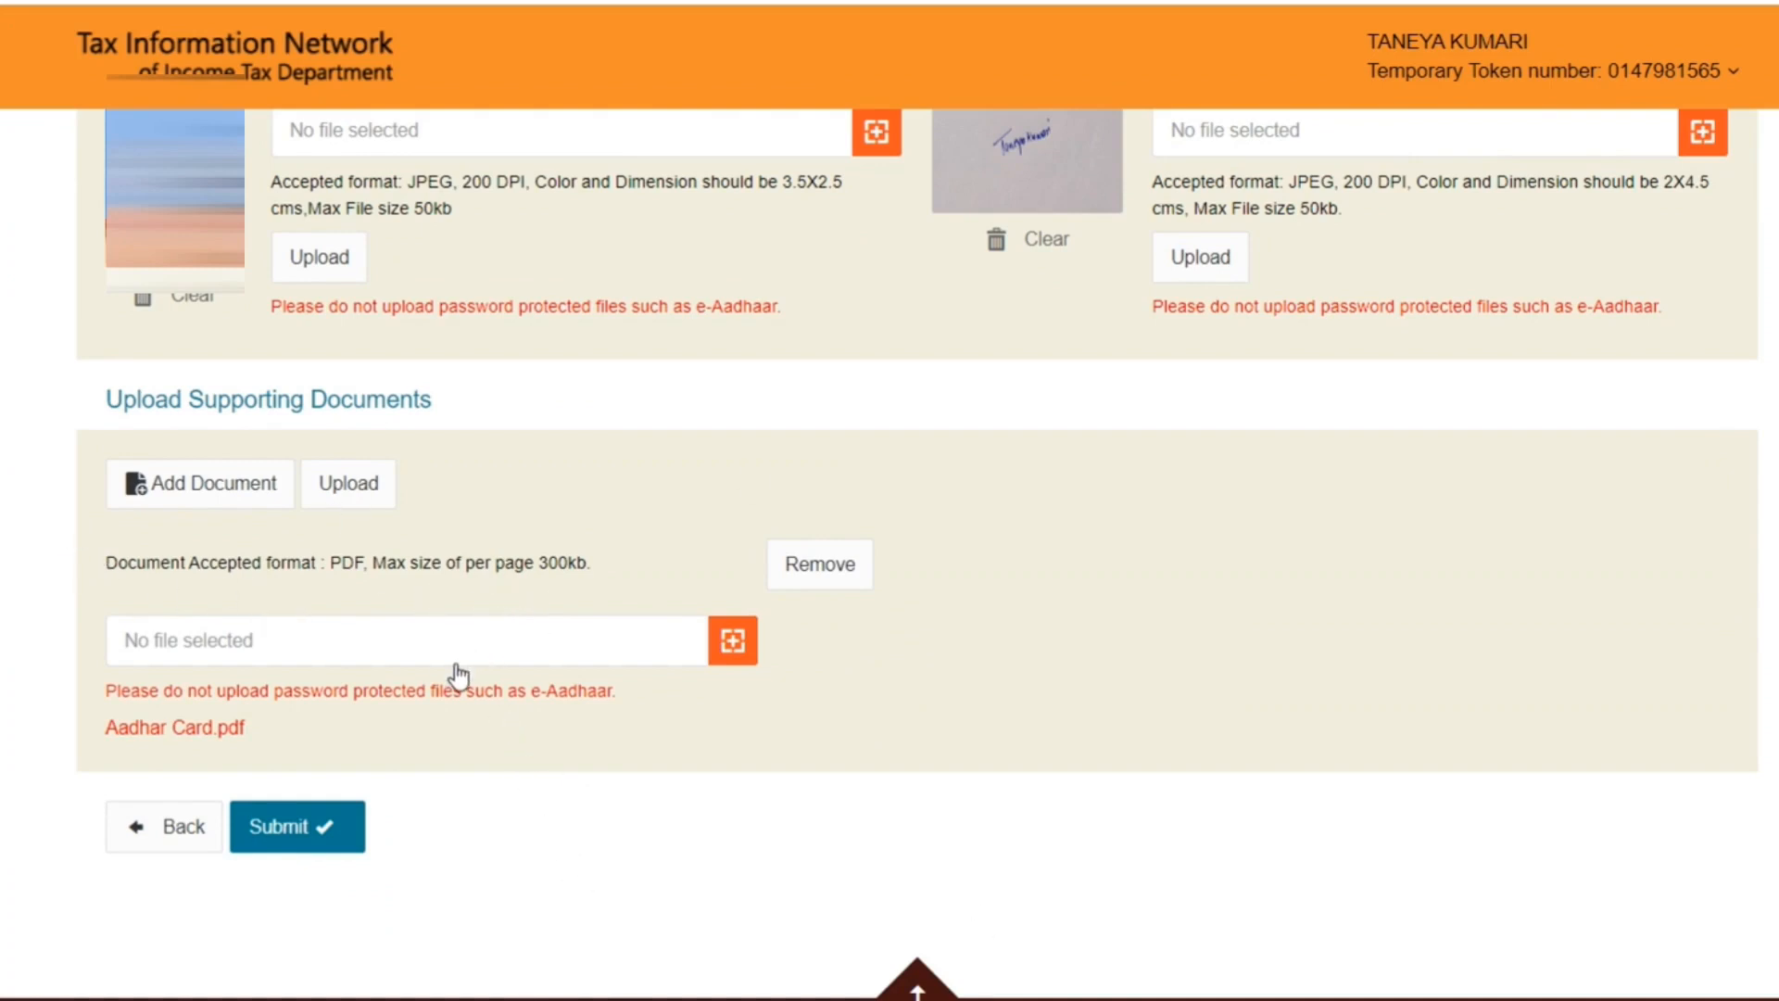
click(185, 493)
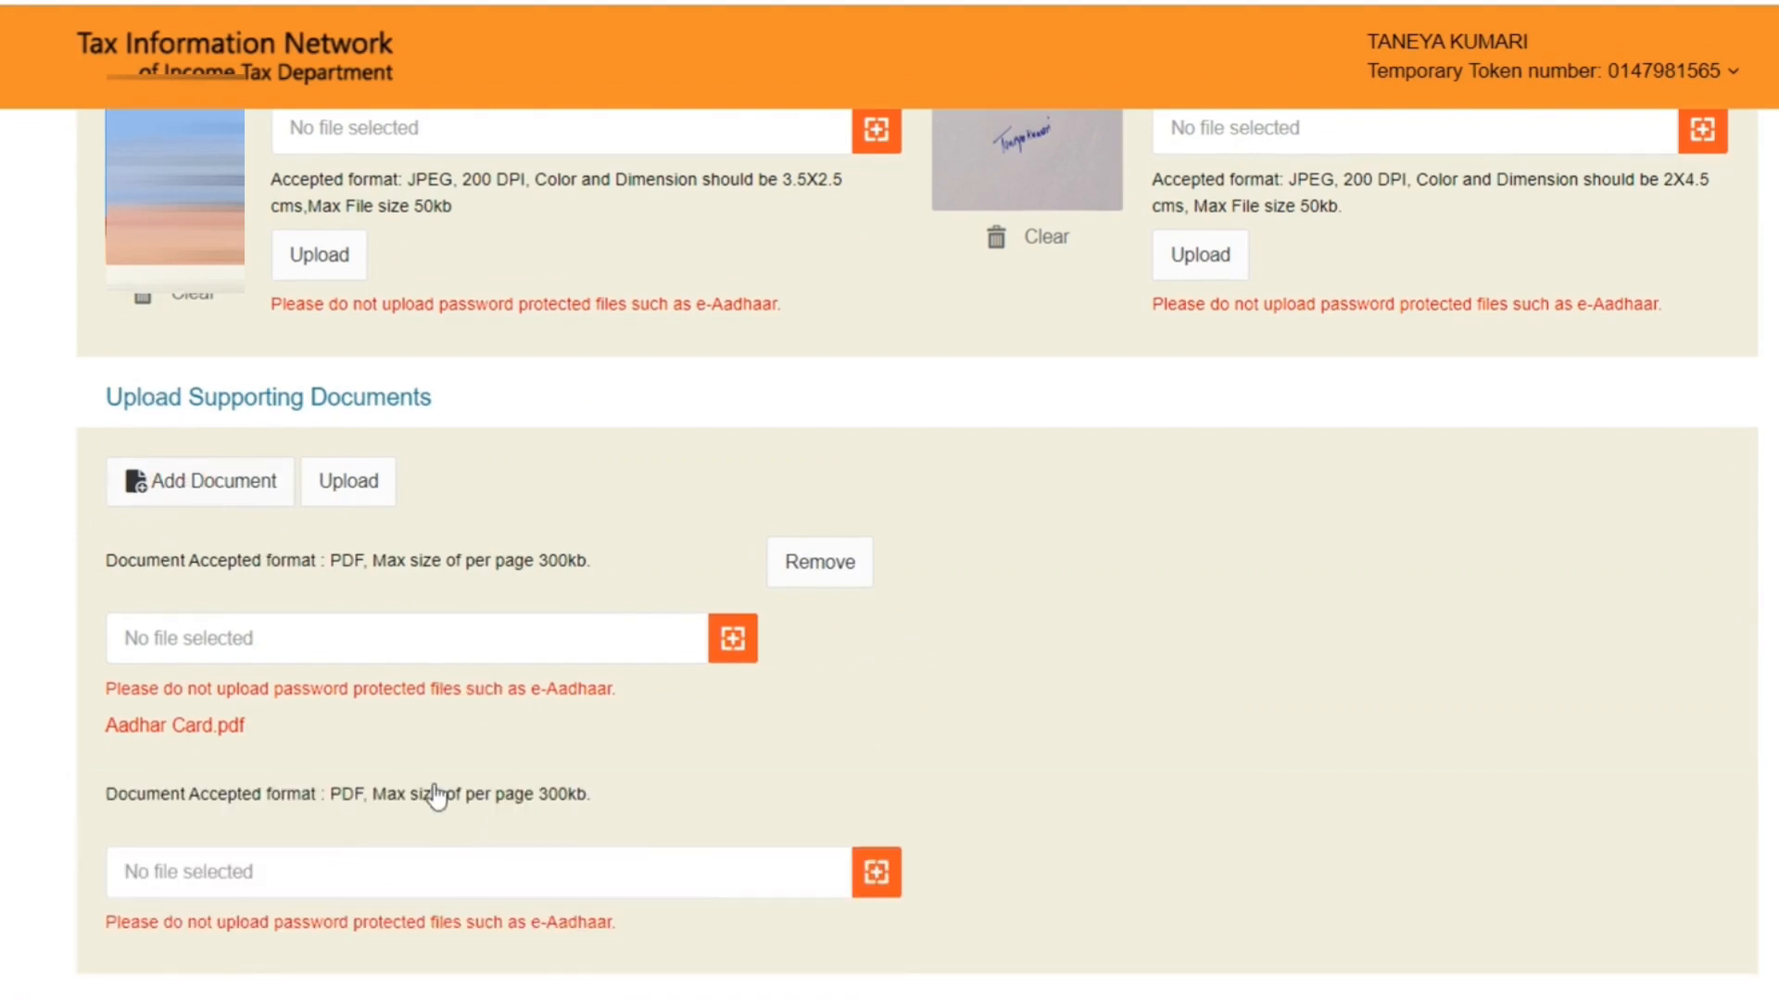
scroll(556, 686, down, 2)
click(885, 681)
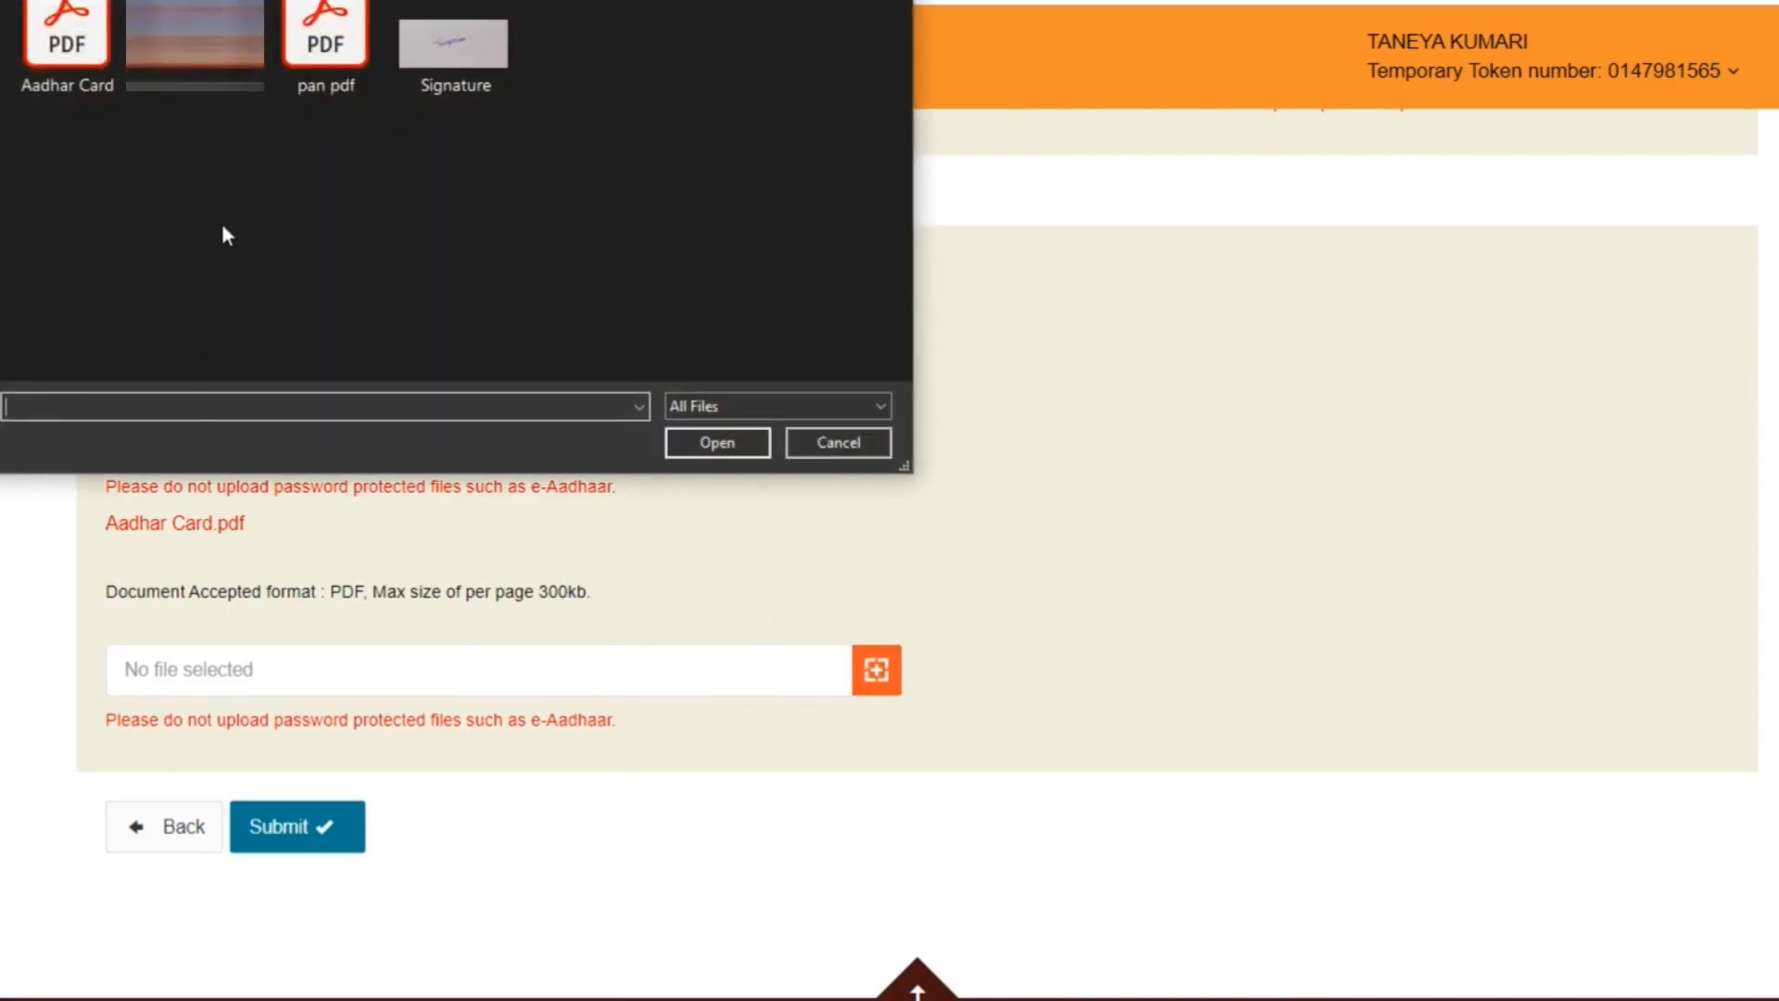
double_click(322, 51)
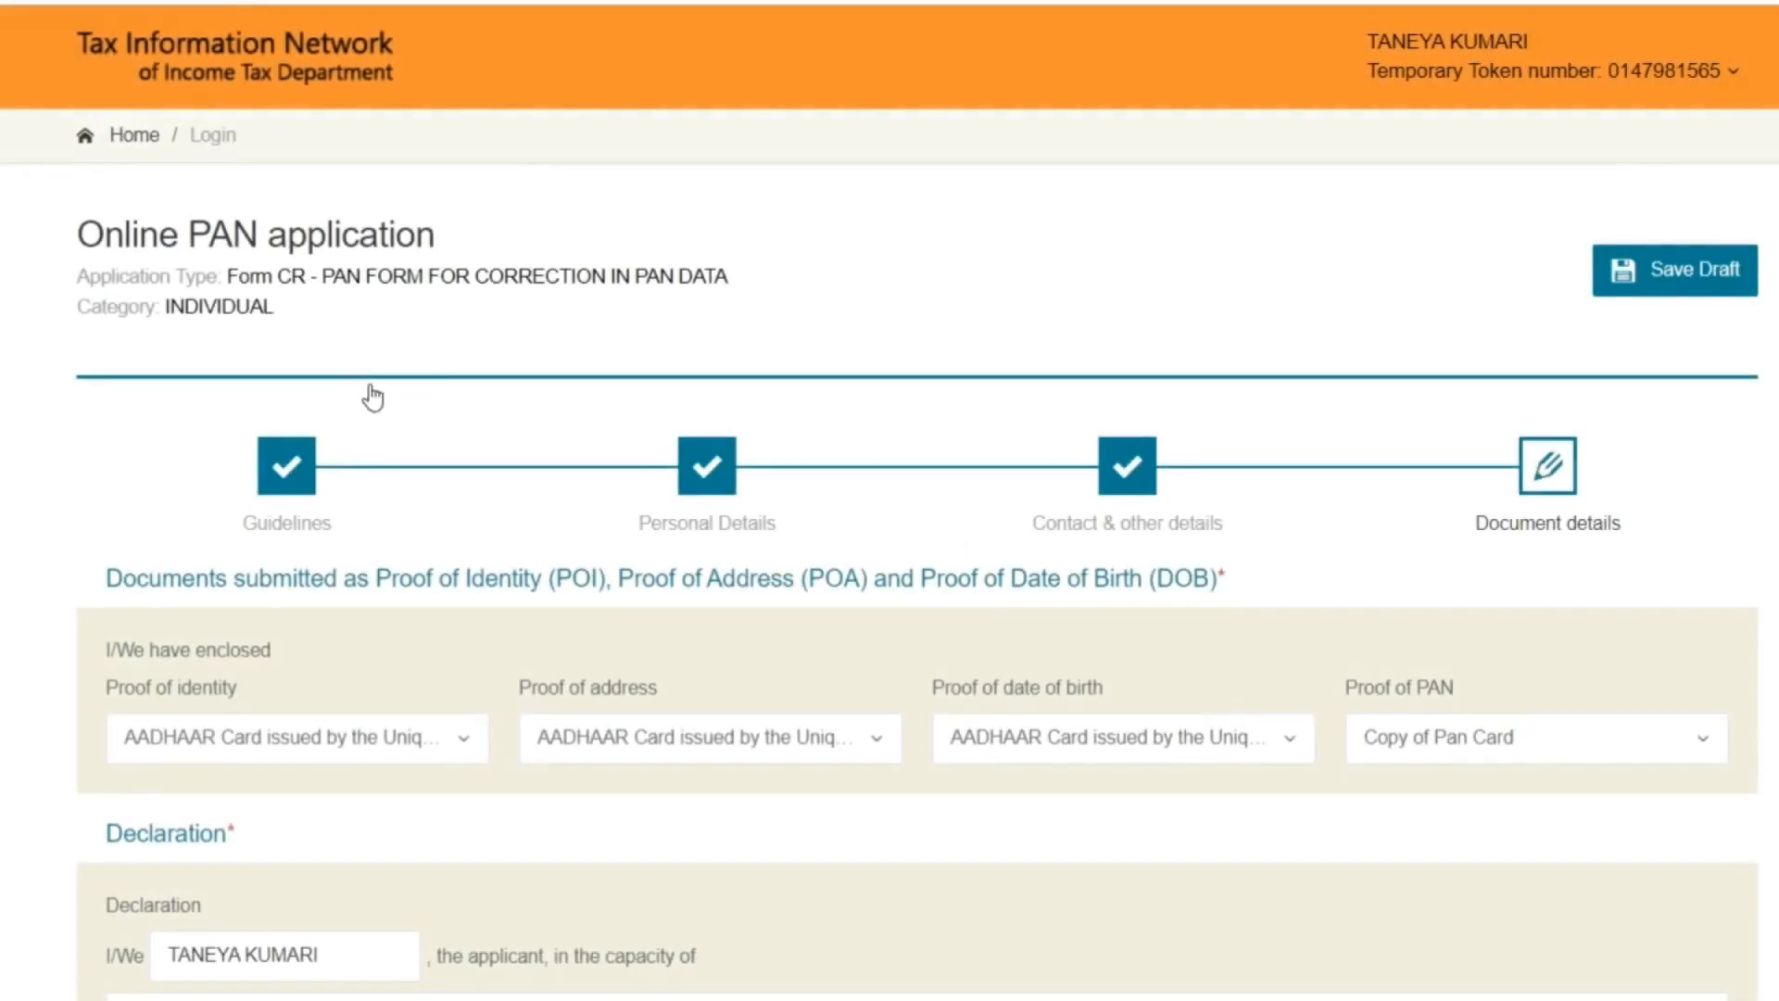
scroll(370, 398, down, 6)
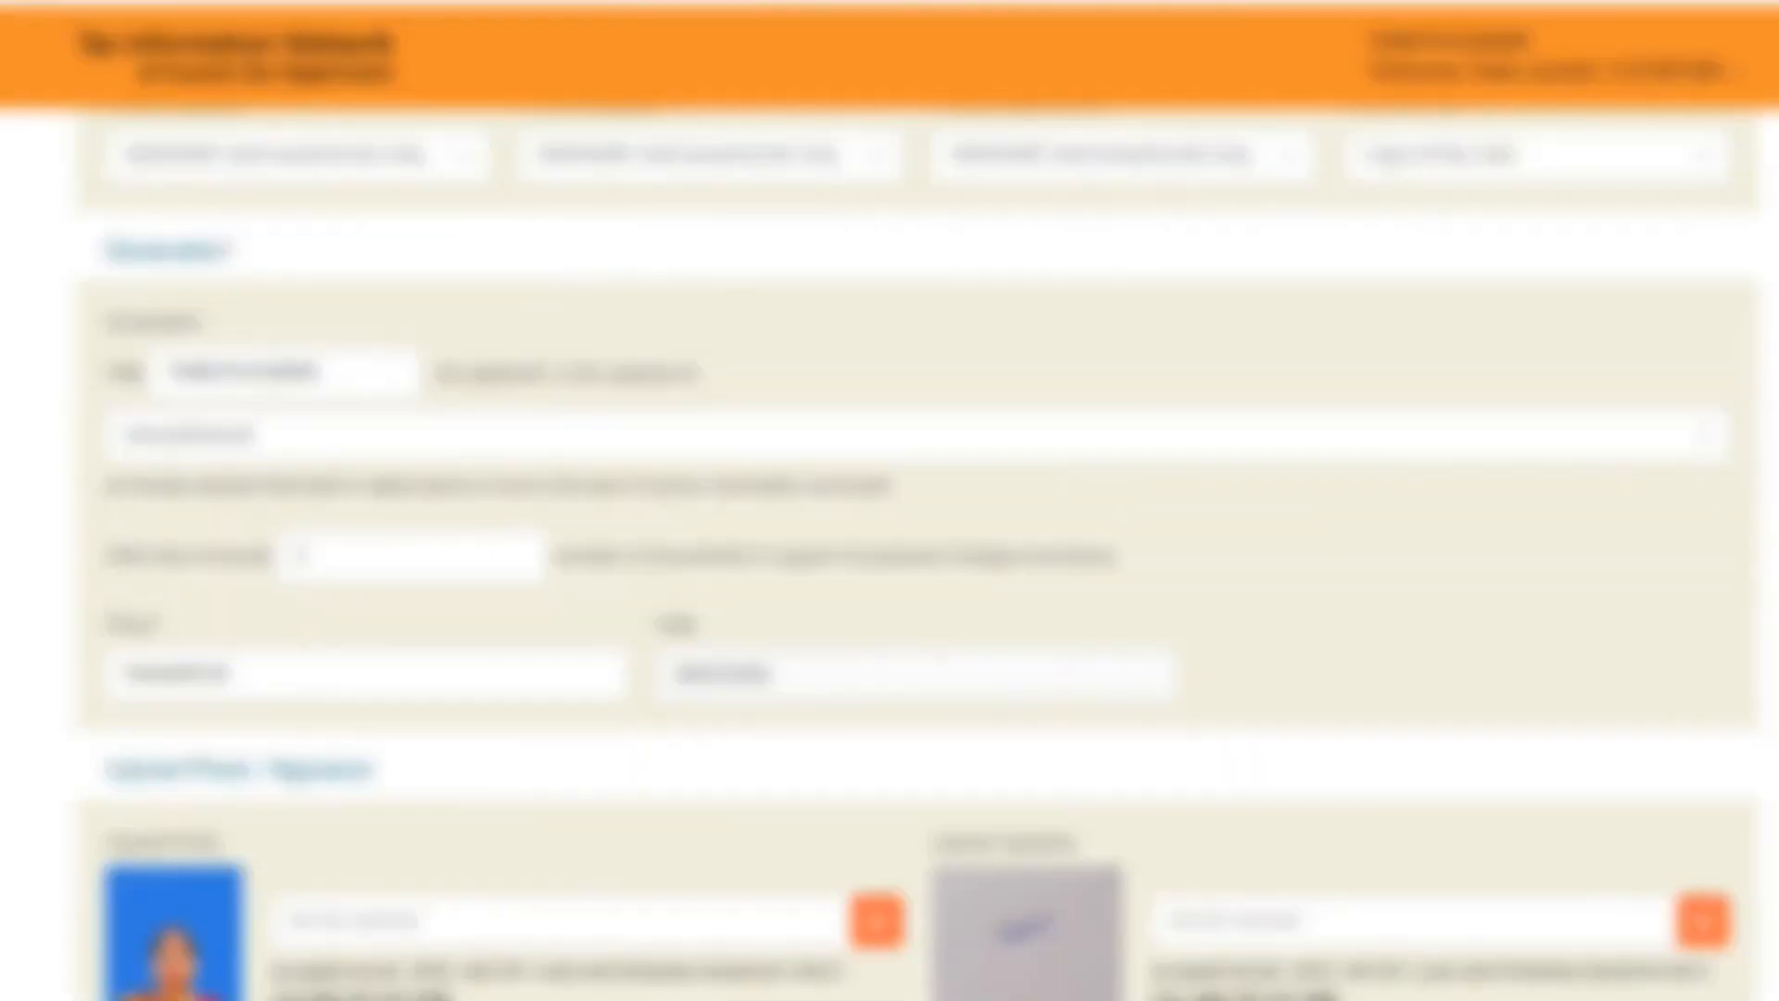
scroll(889, 556, down, 10)
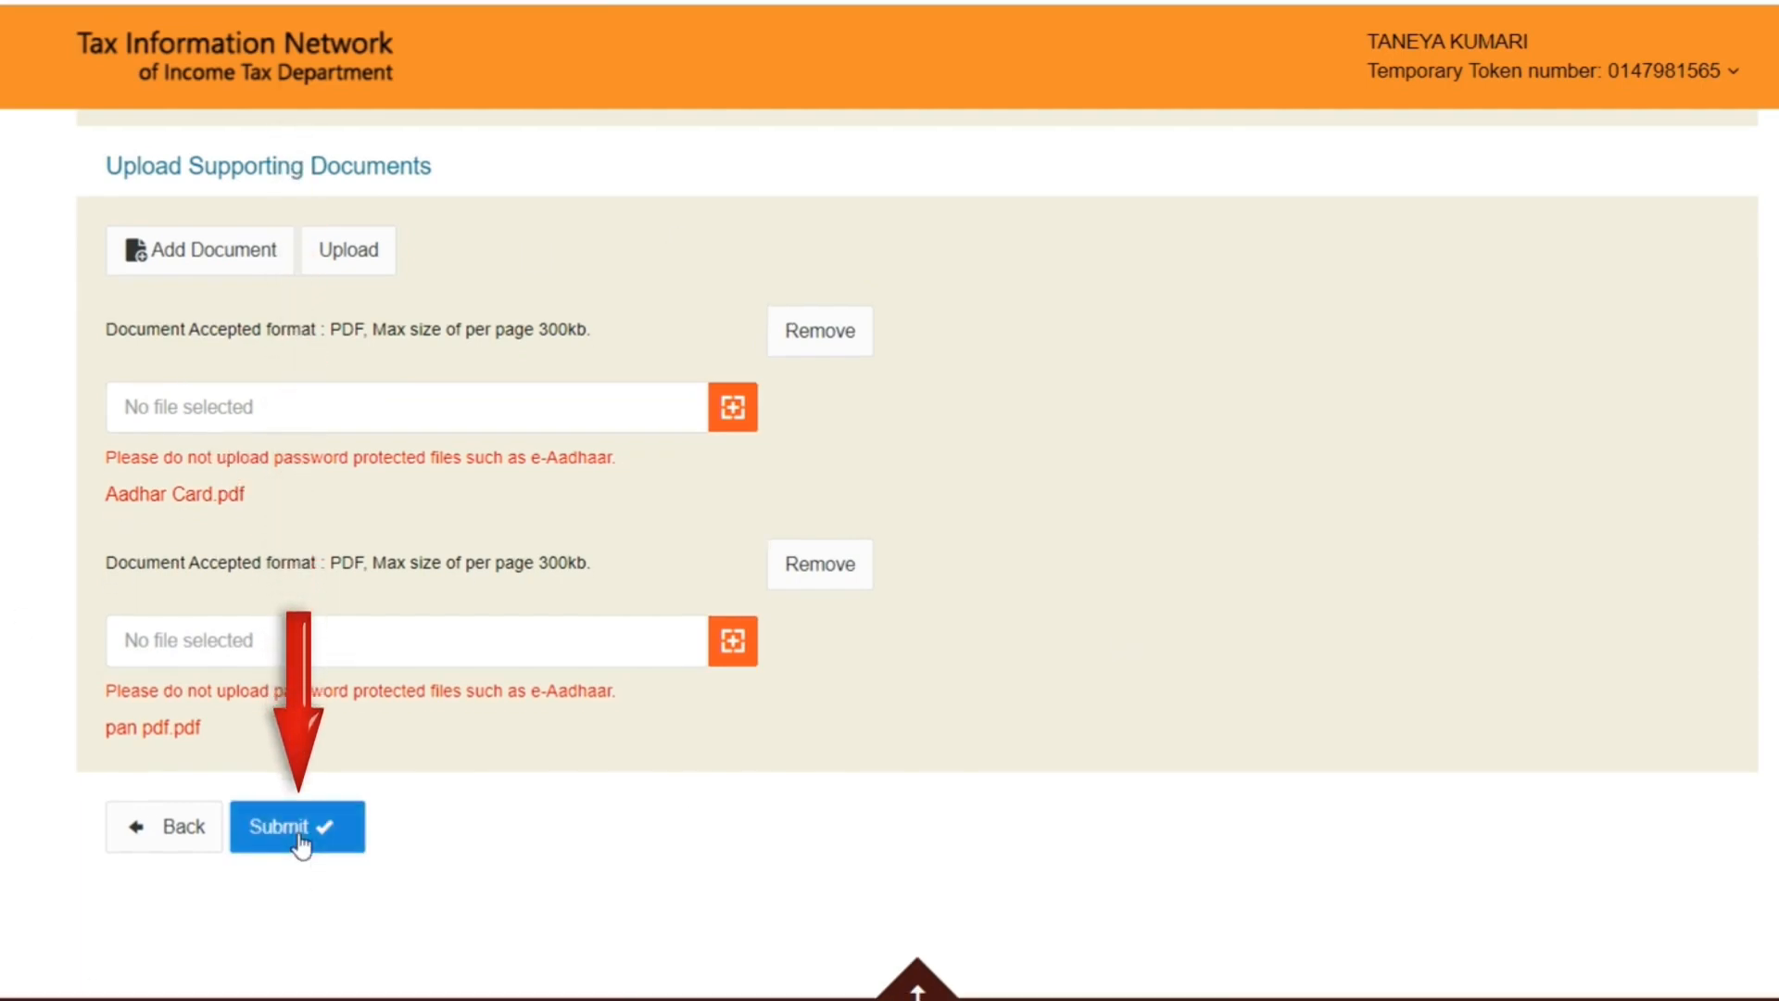
Step: Submit the document details and proceed from the application review page
click(298, 827)
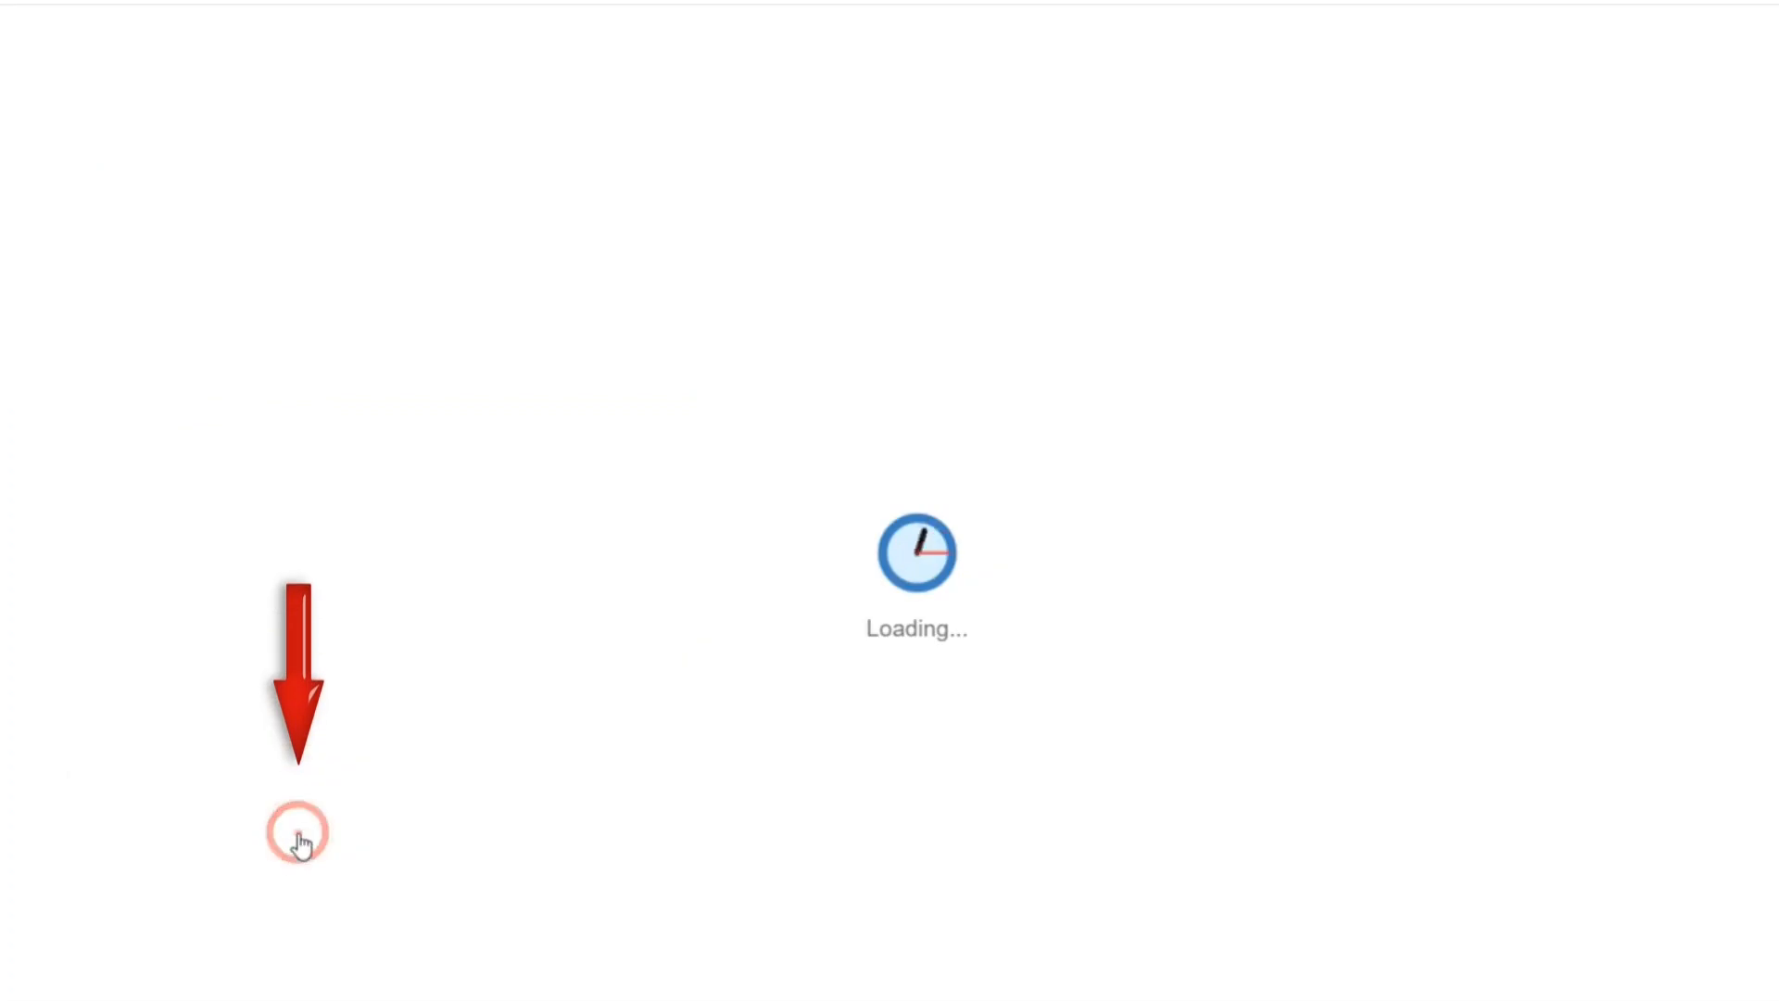
click(172, 253)
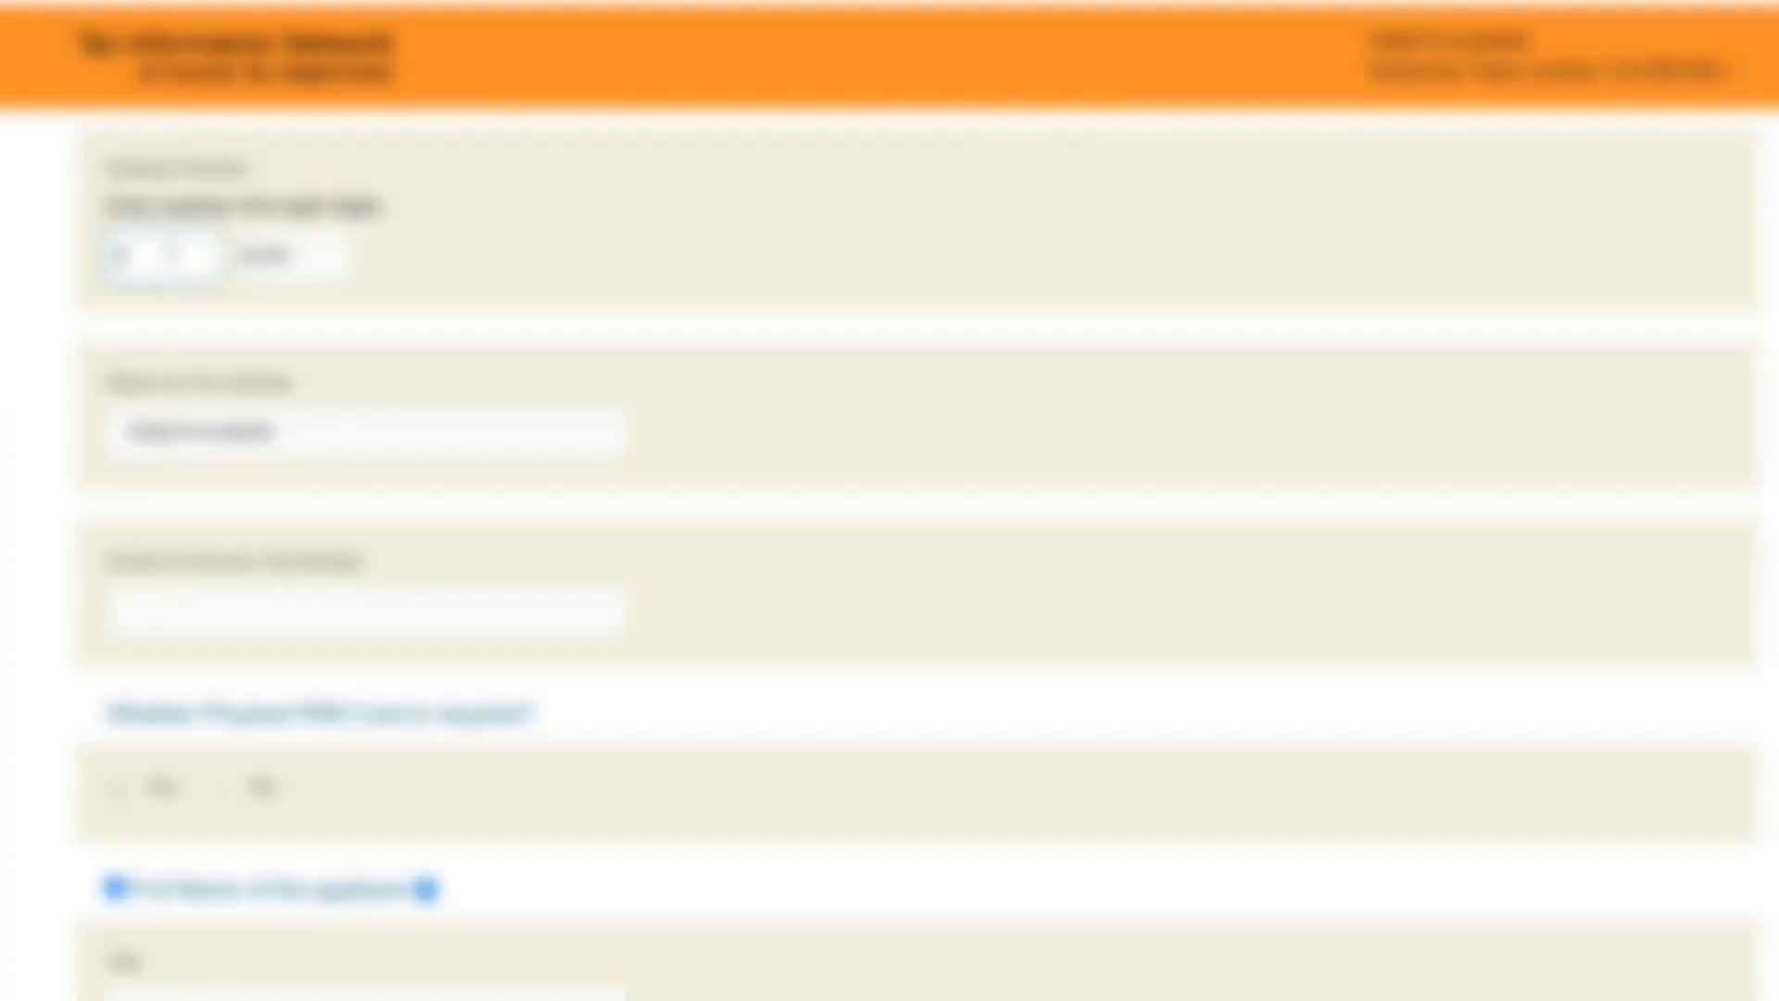
scroll(172, 253, down, 20)
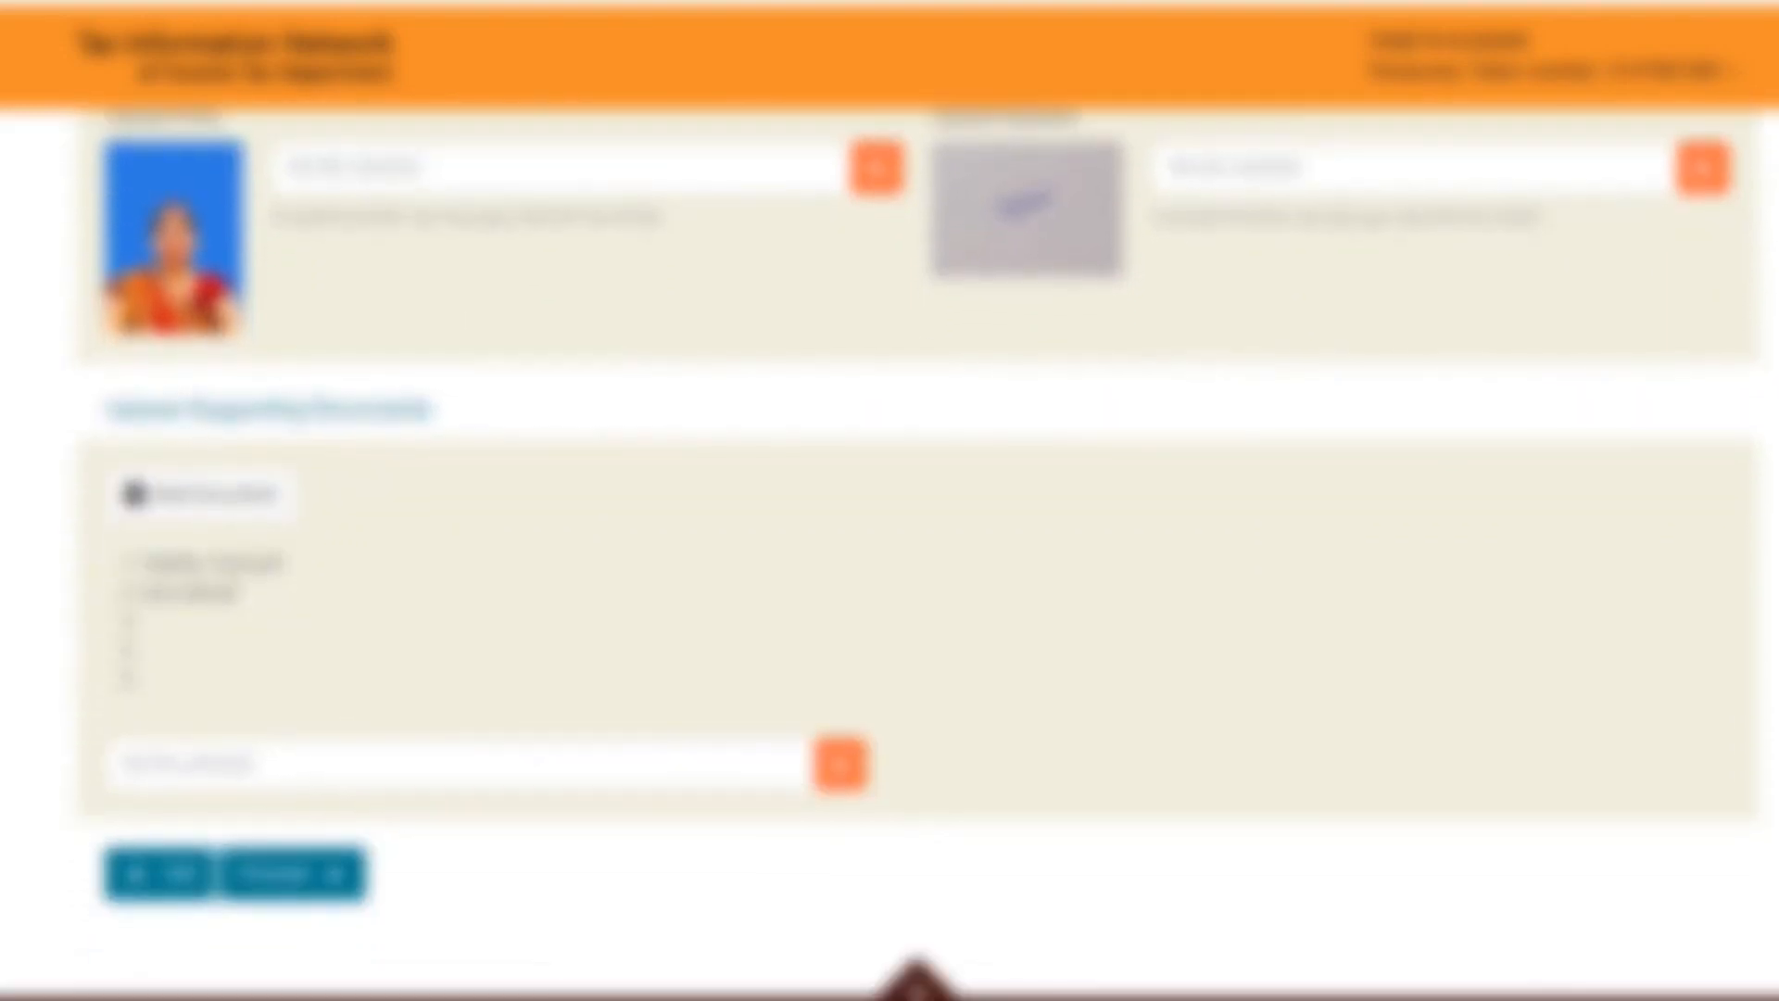
click(294, 887)
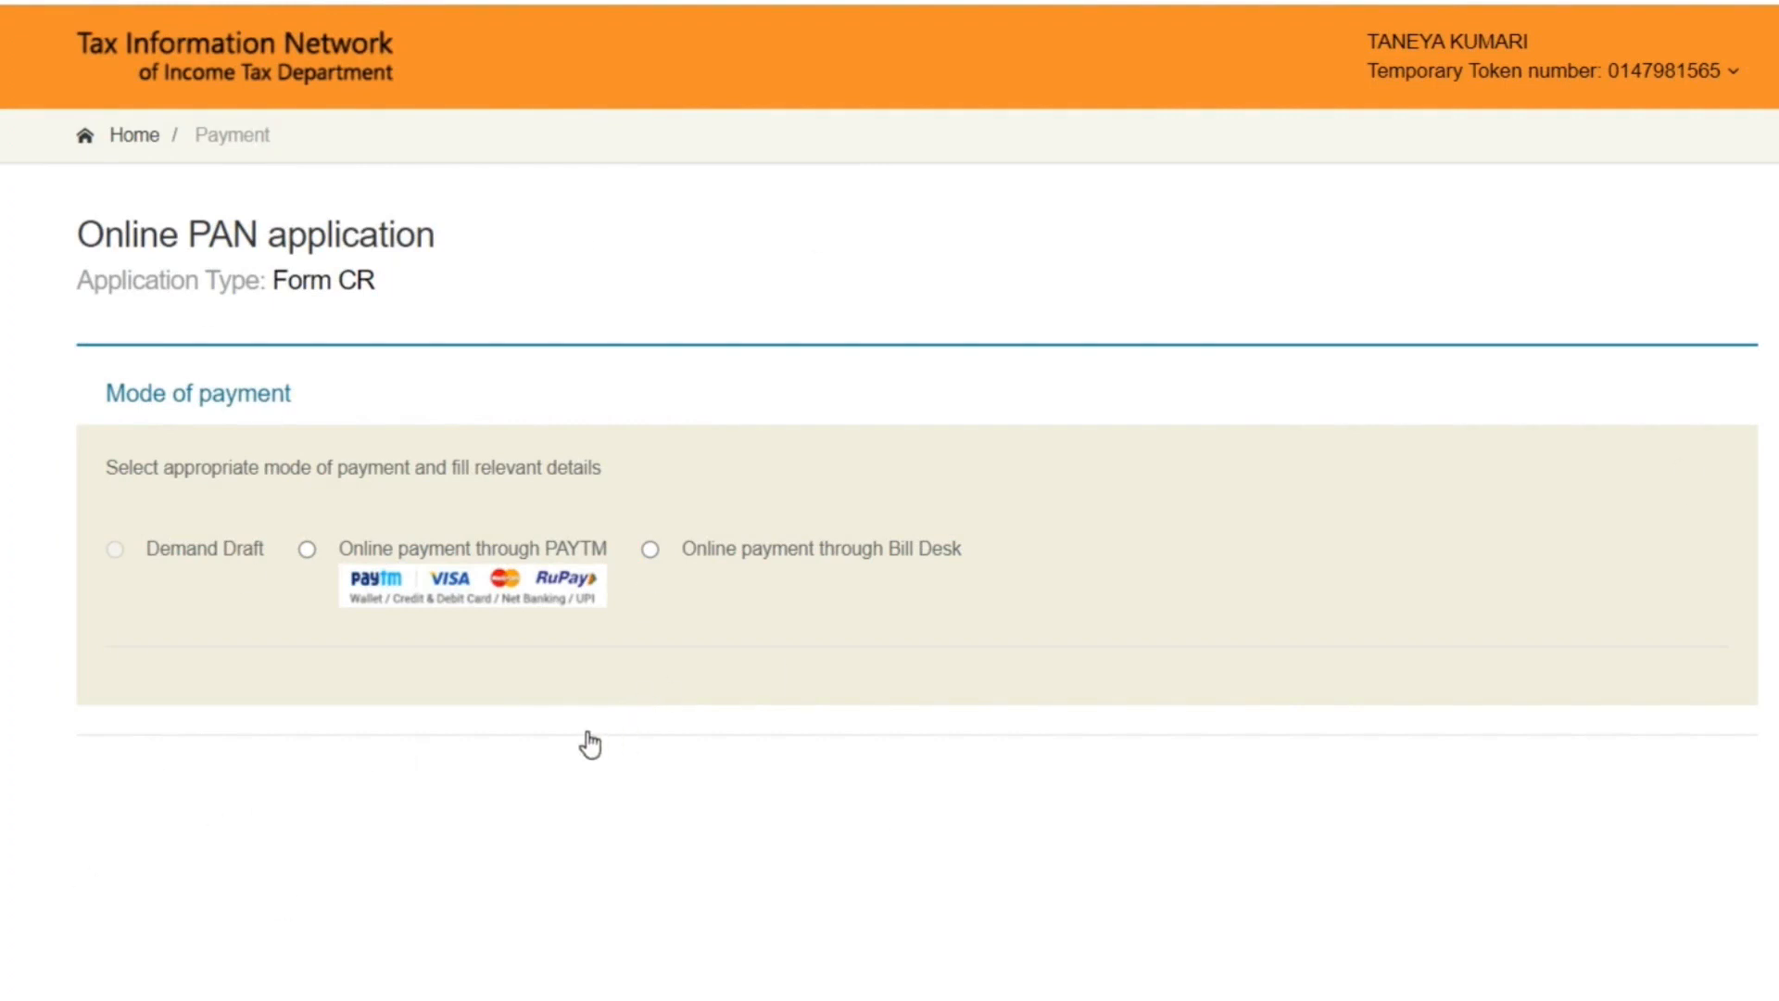
Step: Choose online payment through Bill Desk and continue to the payment confirmation
click(649, 552)
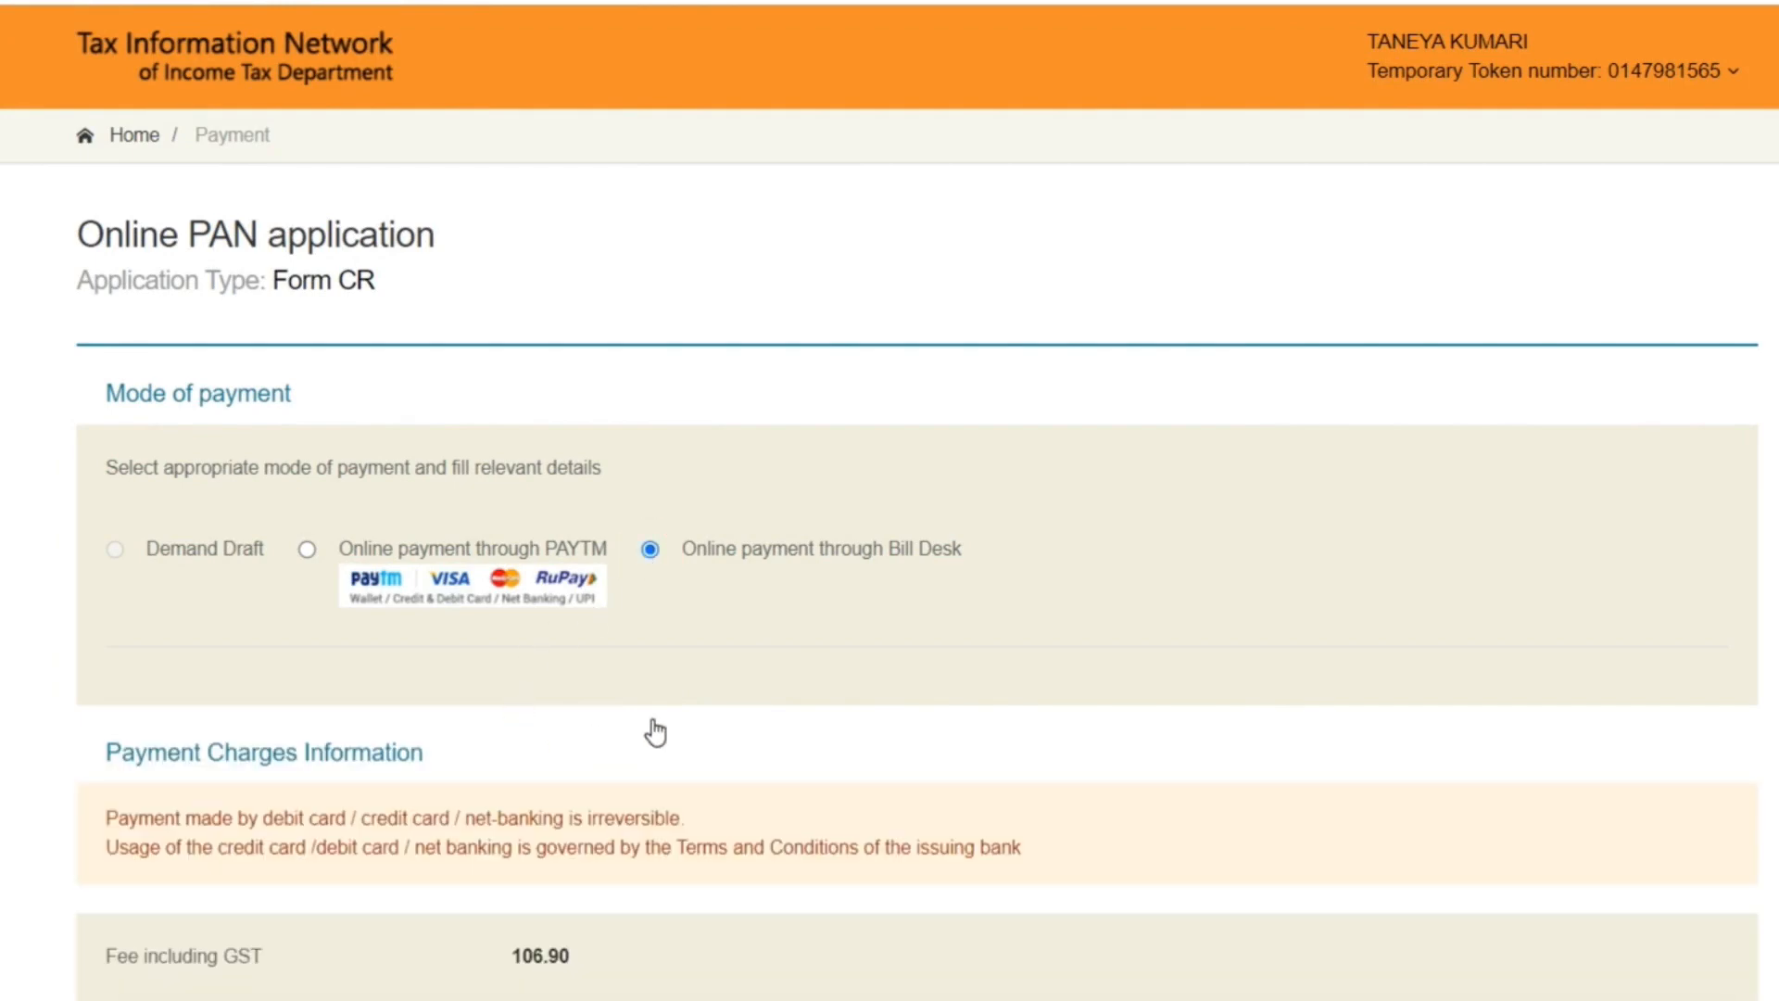
scroll(655, 732, down, 8)
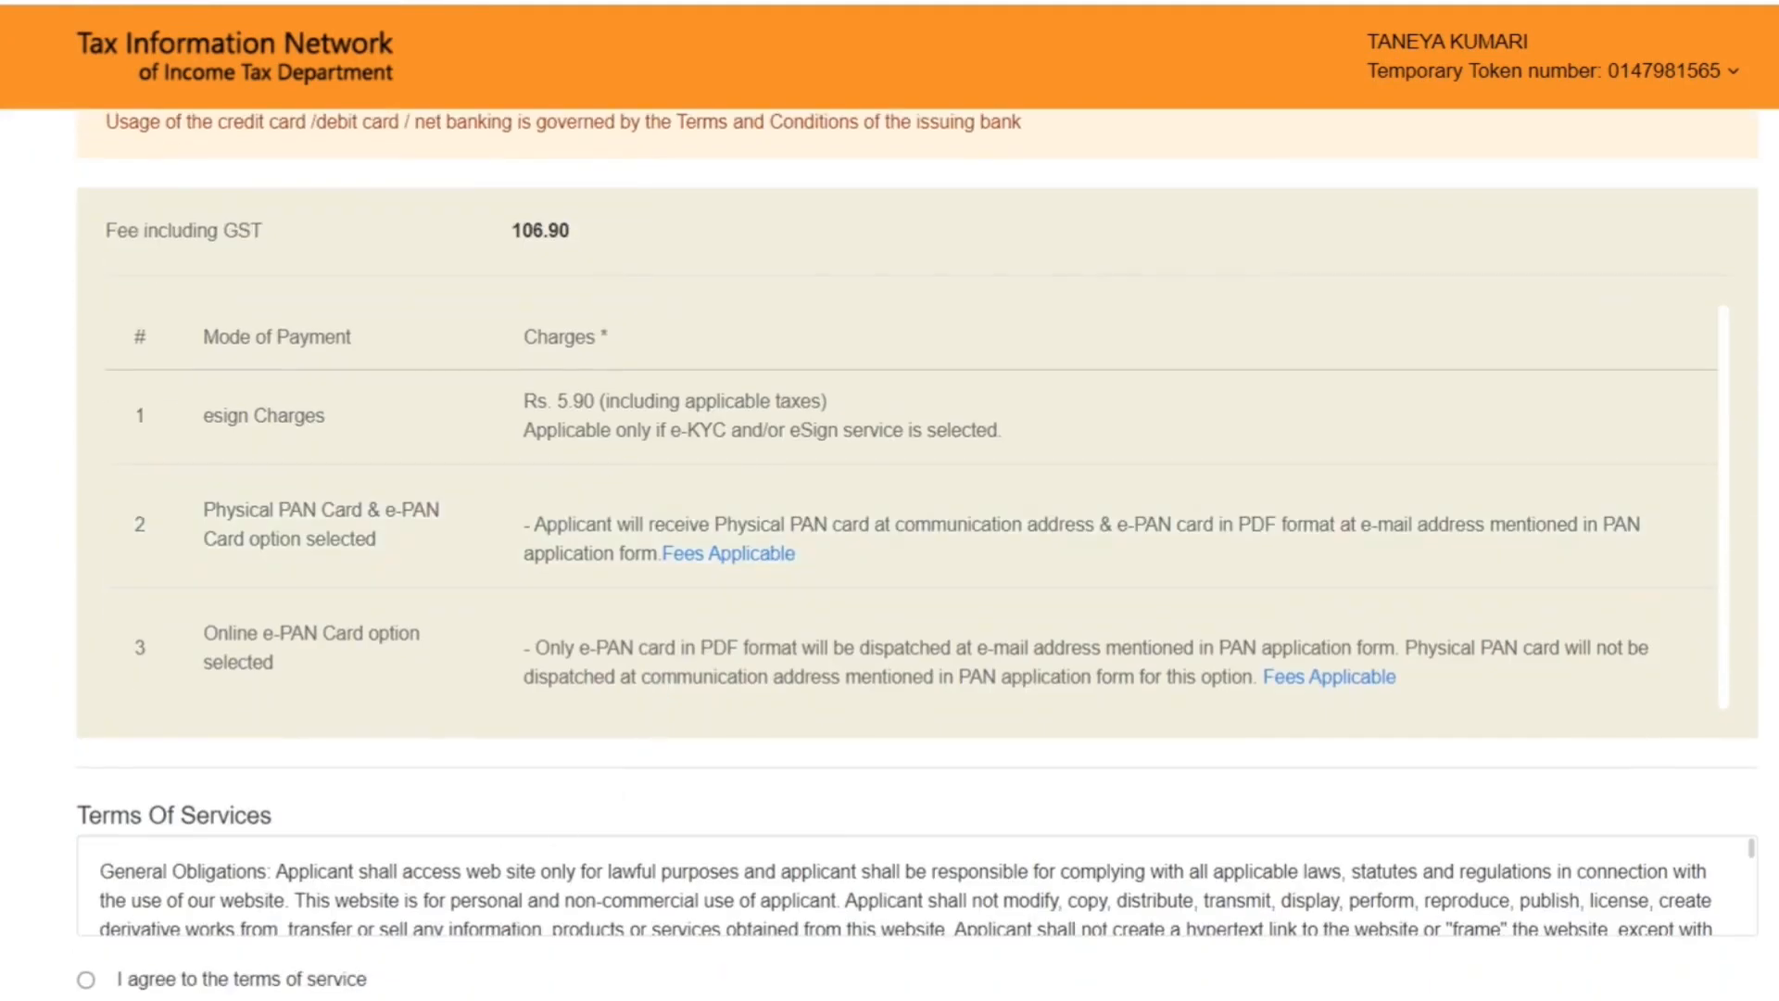
scroll(560, 417, up, 3)
scroll(560, 417, down, 1)
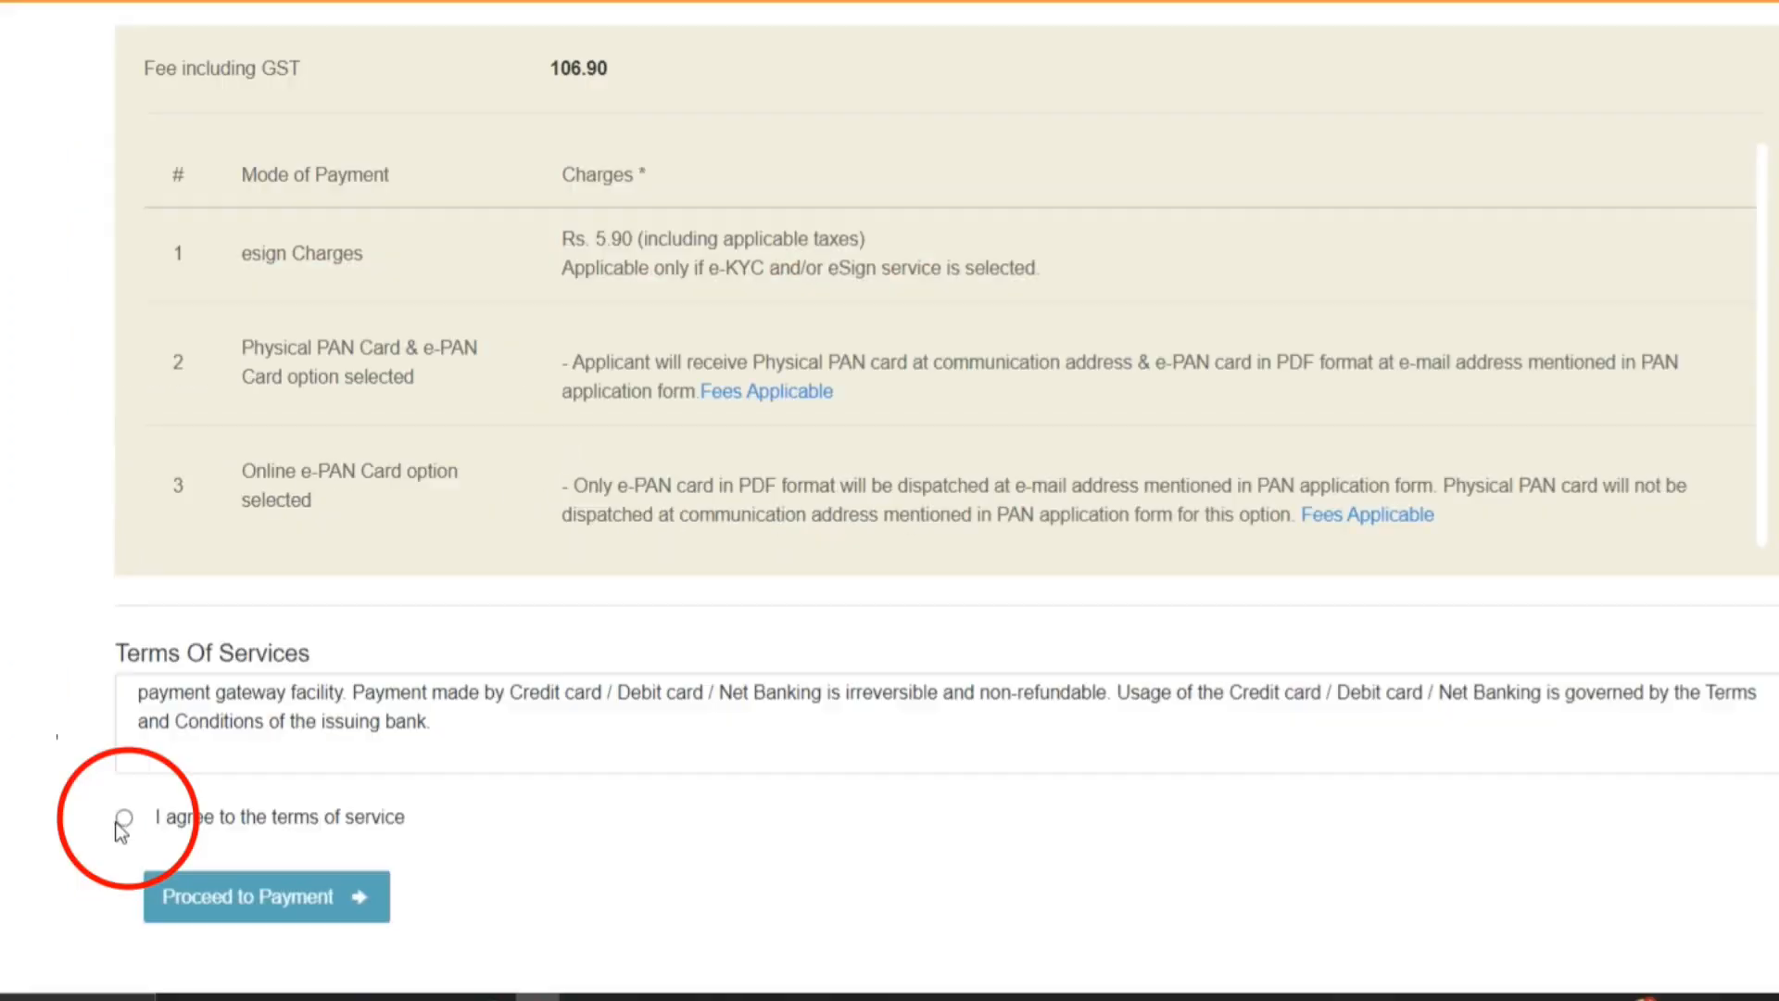
click(124, 819)
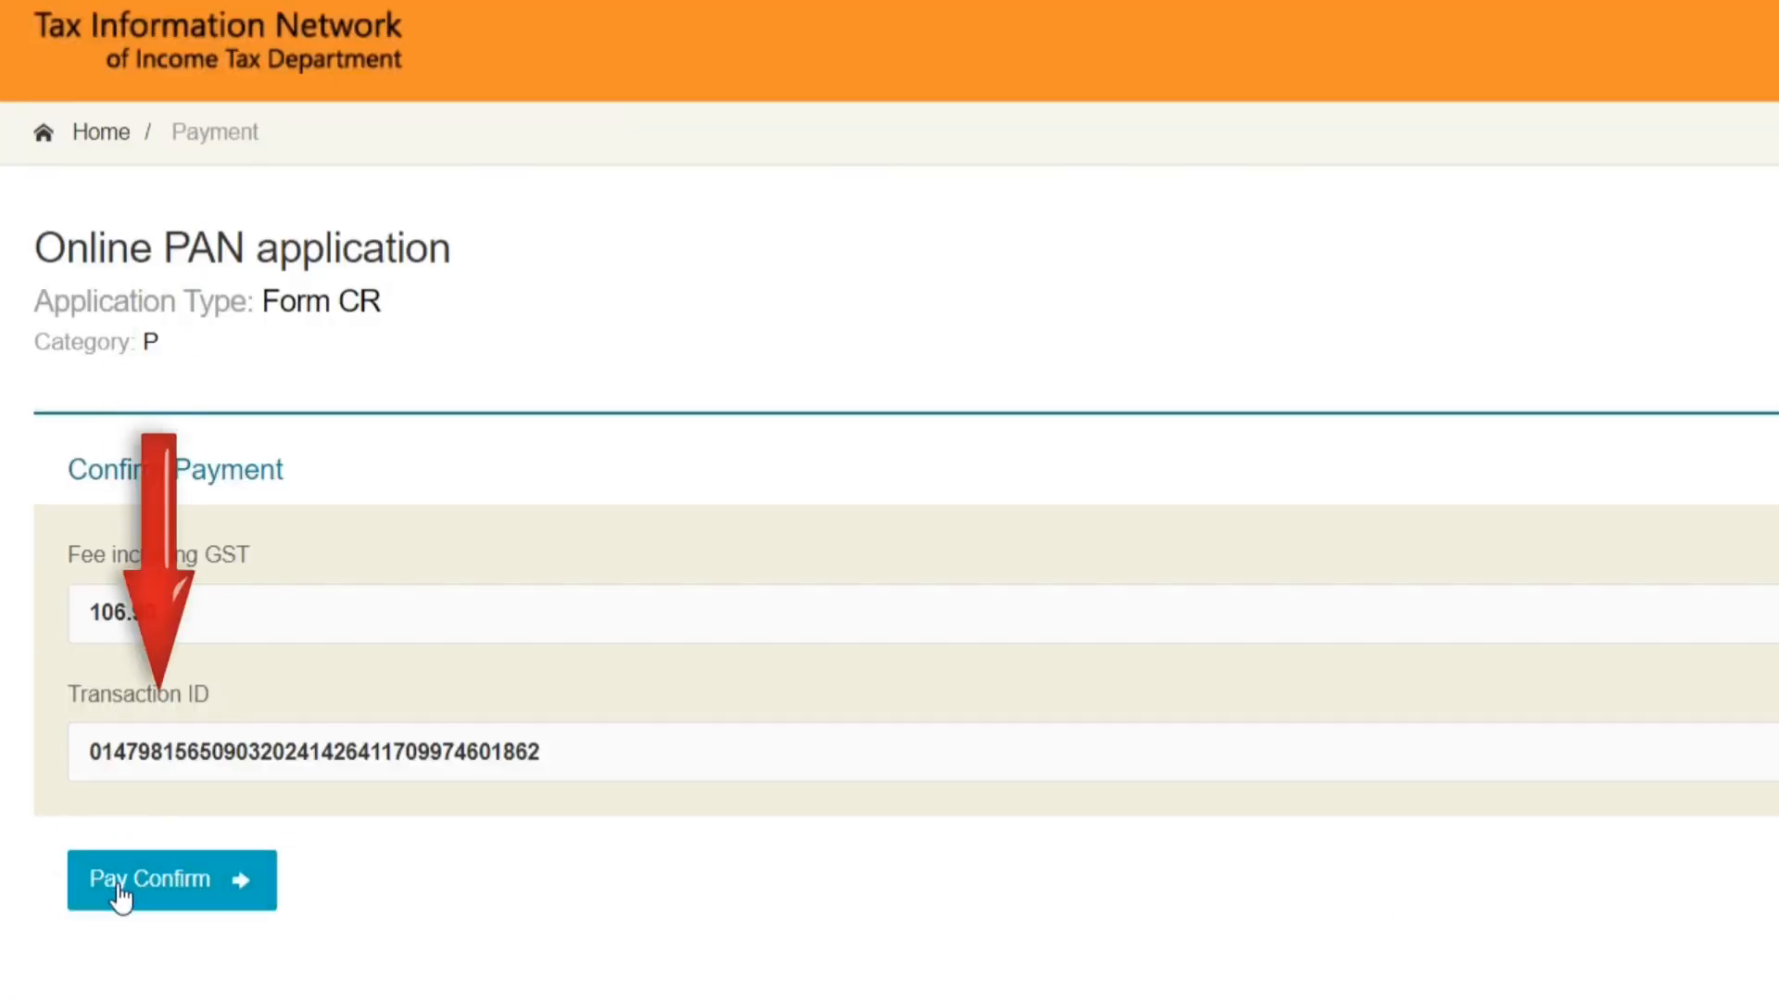
Step: Confirm and pay the ₹106.90 fee by UPI QR code, then continue from the payment receipt
click(176, 899)
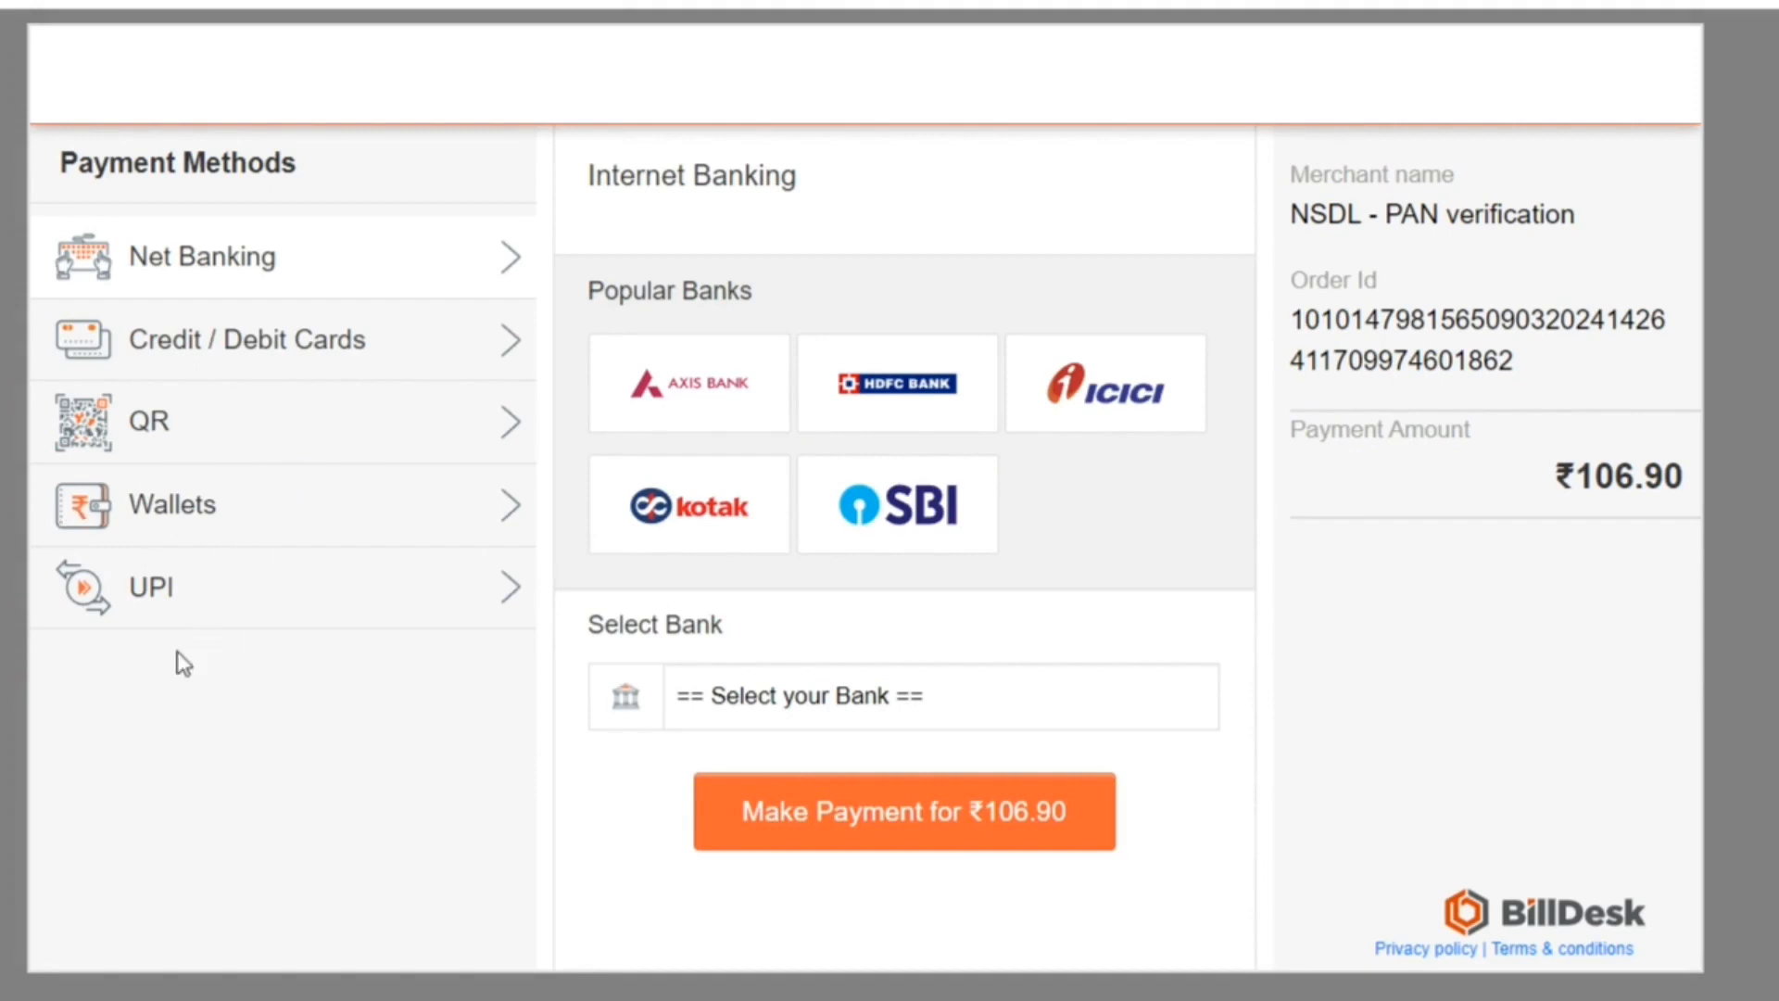
click(254, 618)
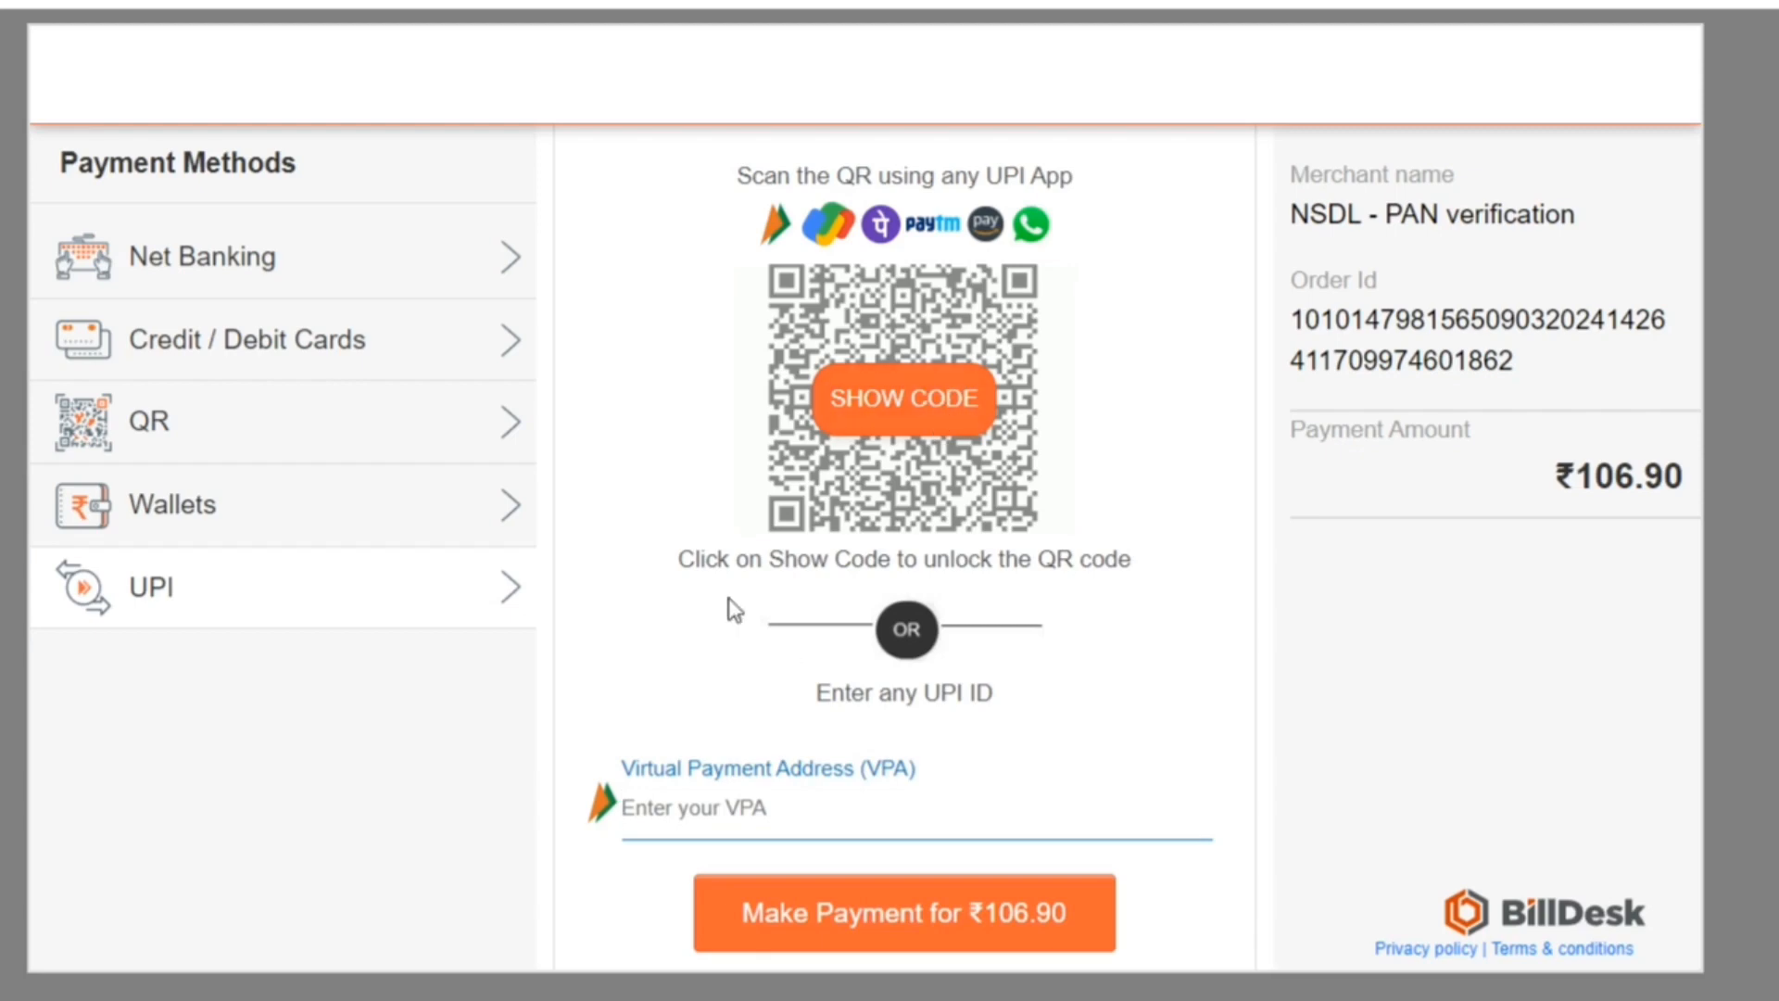
click(903, 399)
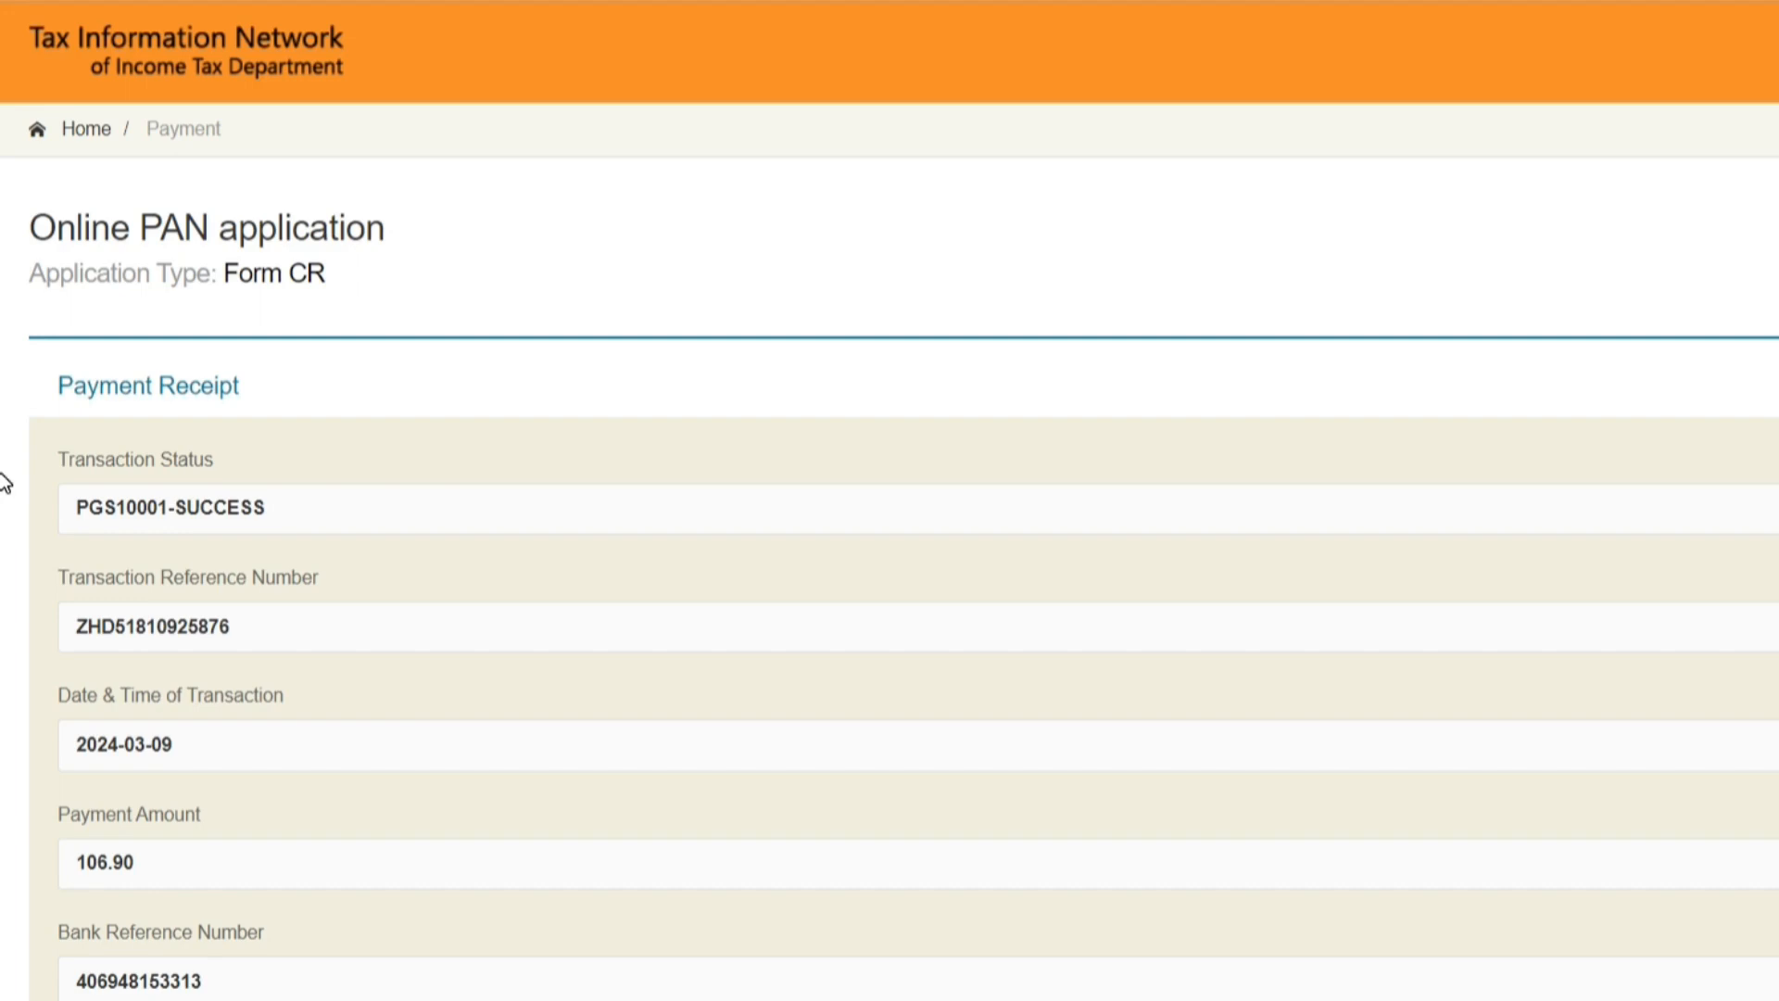
scroll(5, 482, down, 3)
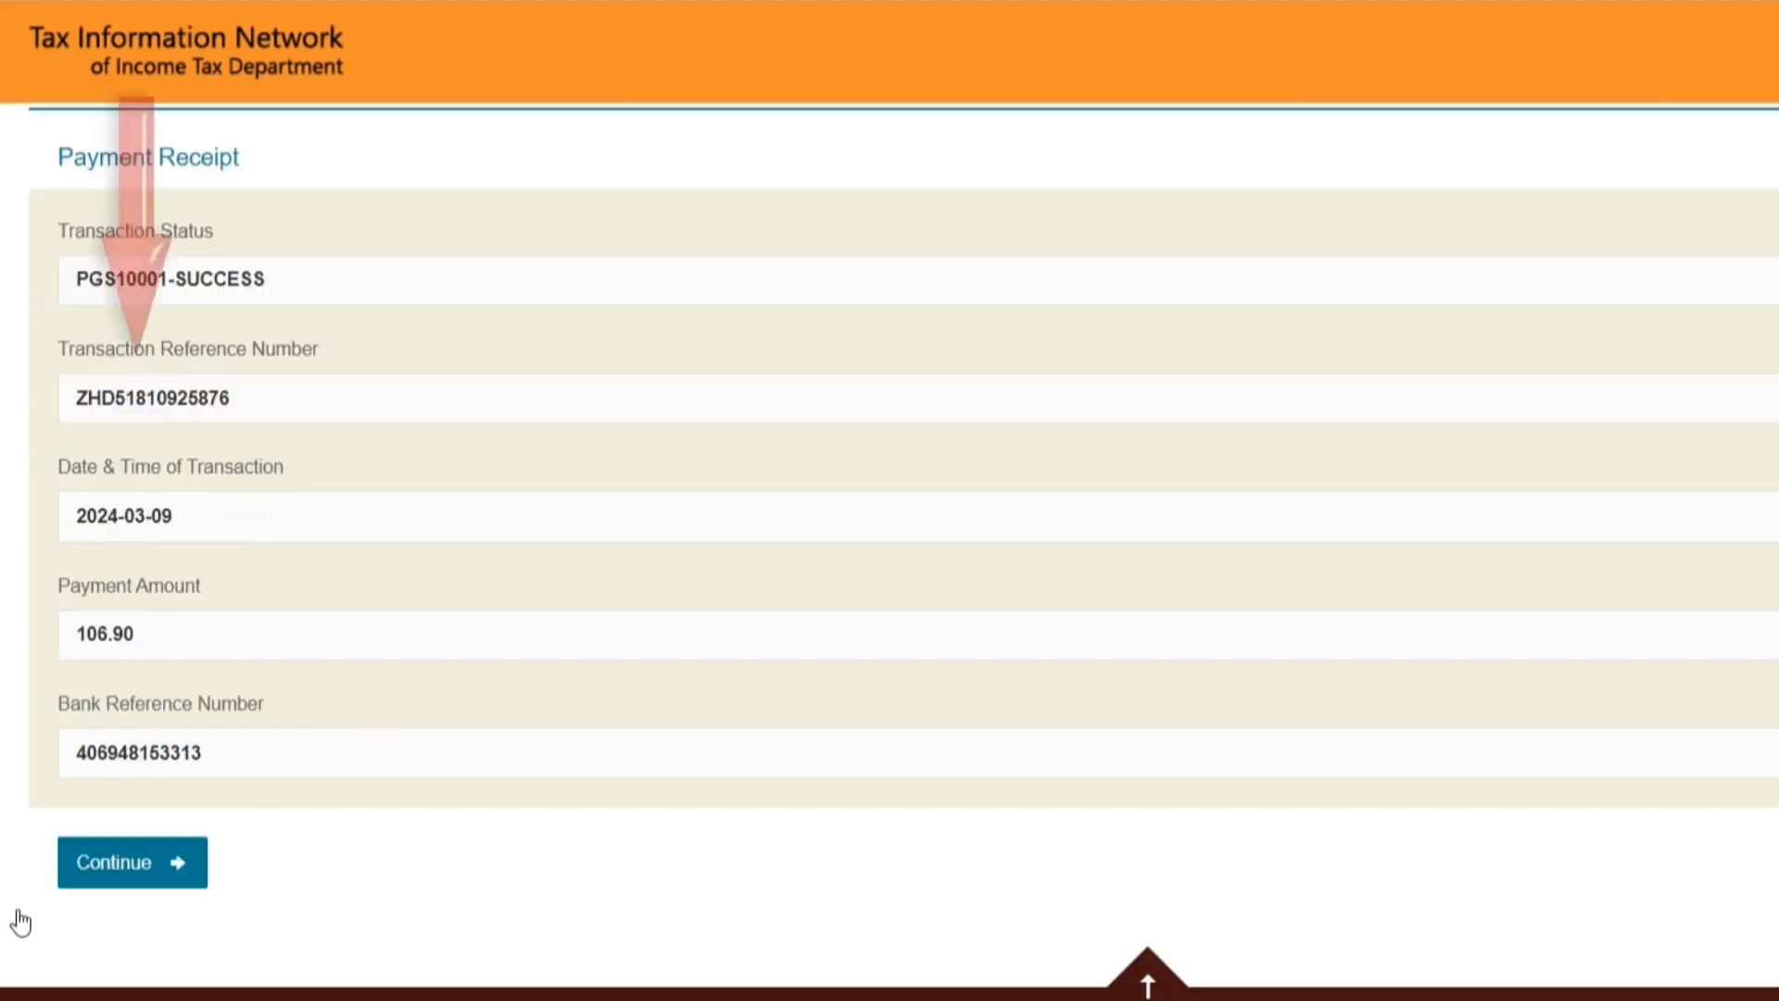
click(135, 891)
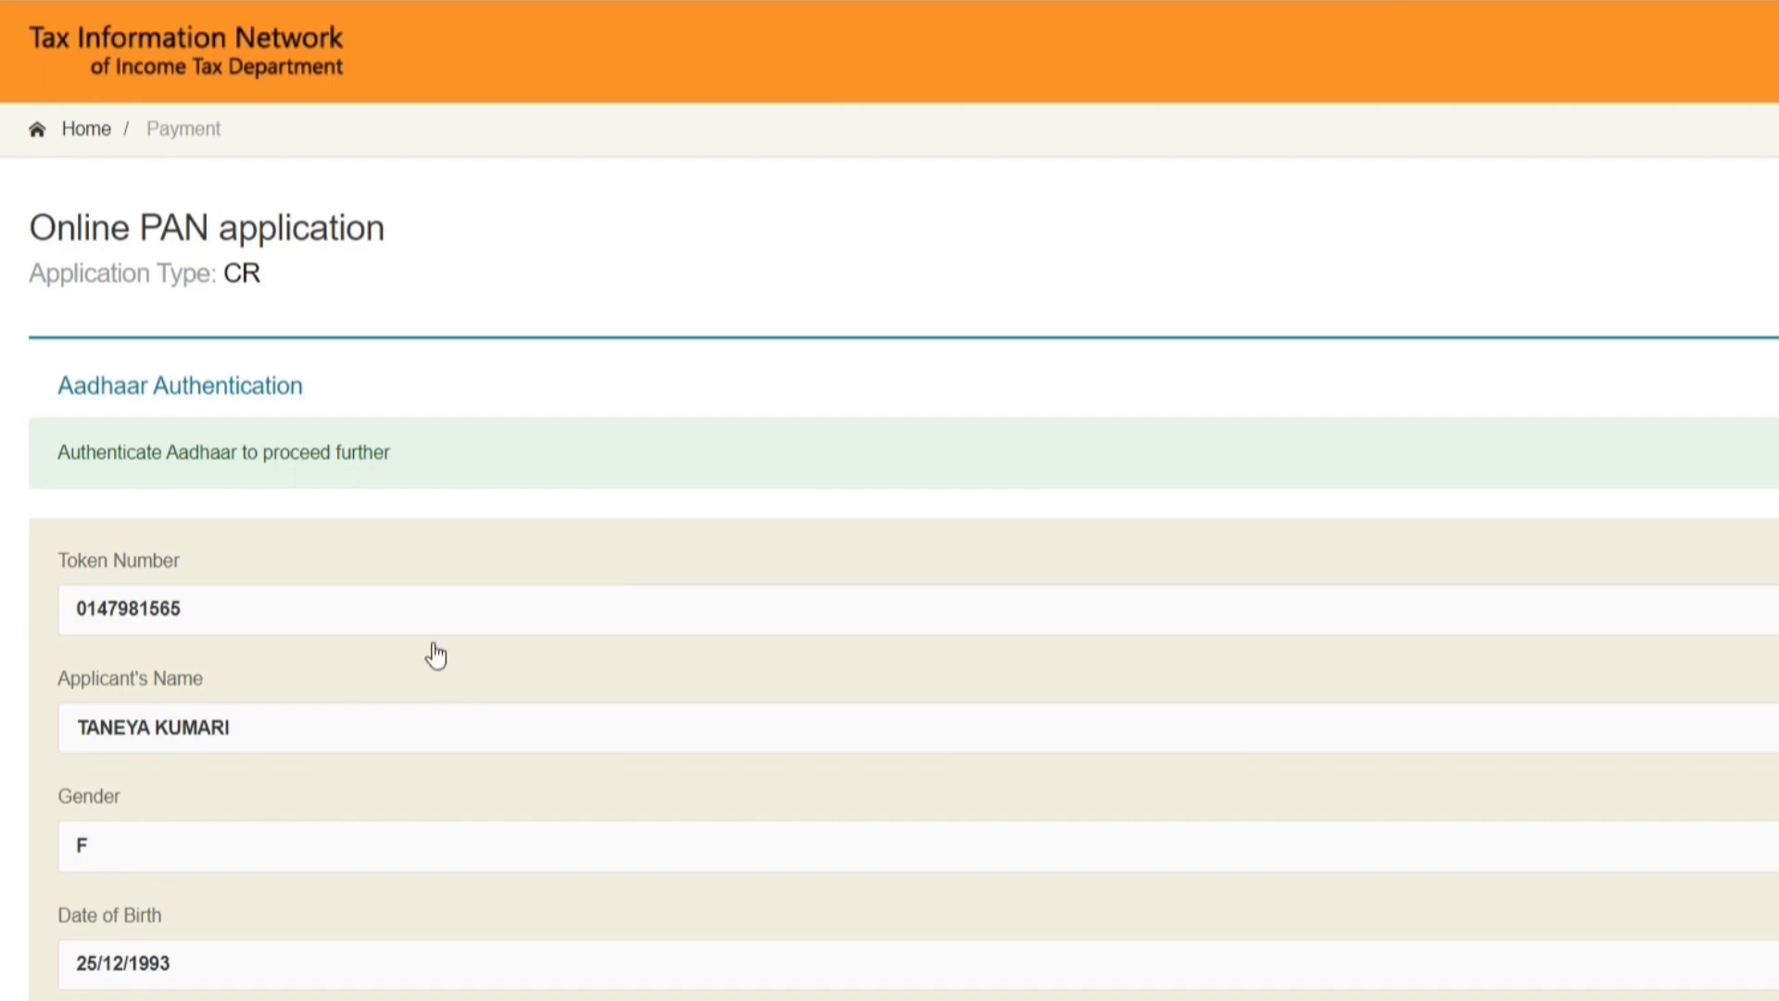
Step: Accept the Aadhaar e-signing consent on the authentication page and authenticate
scroll(376, 648, down, 5)
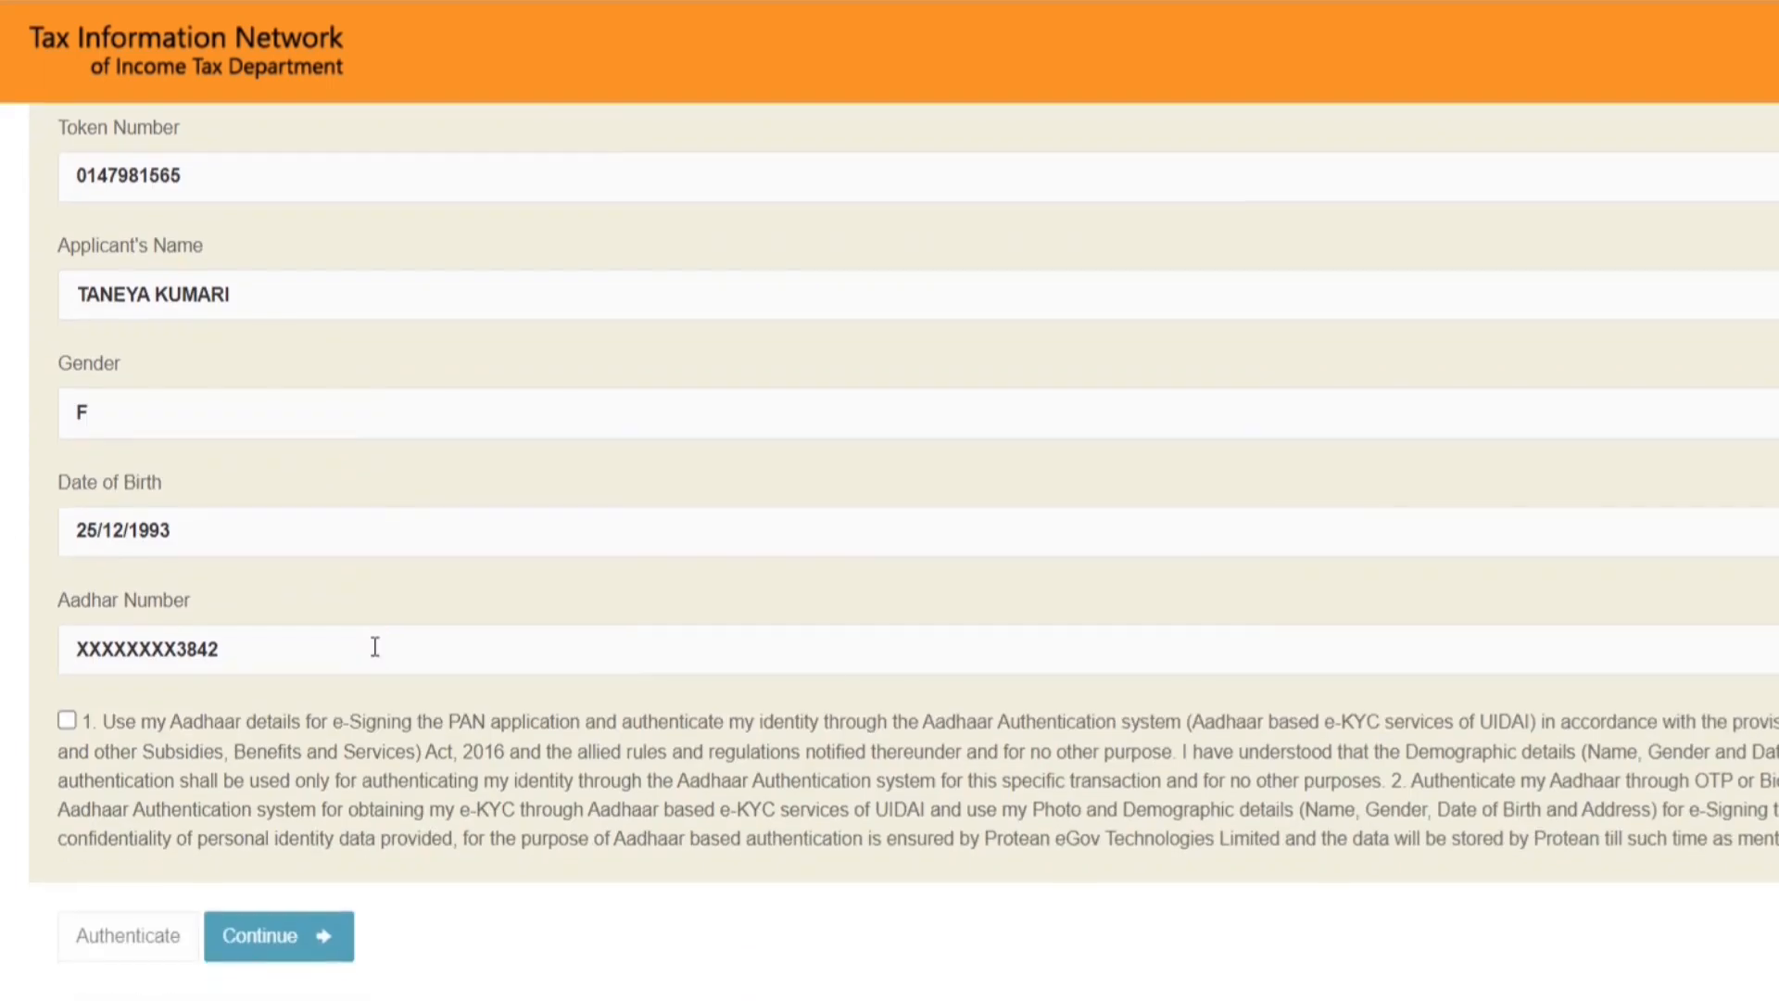
scroll(375, 647, down, 1)
scroll(375, 648, up, 4)
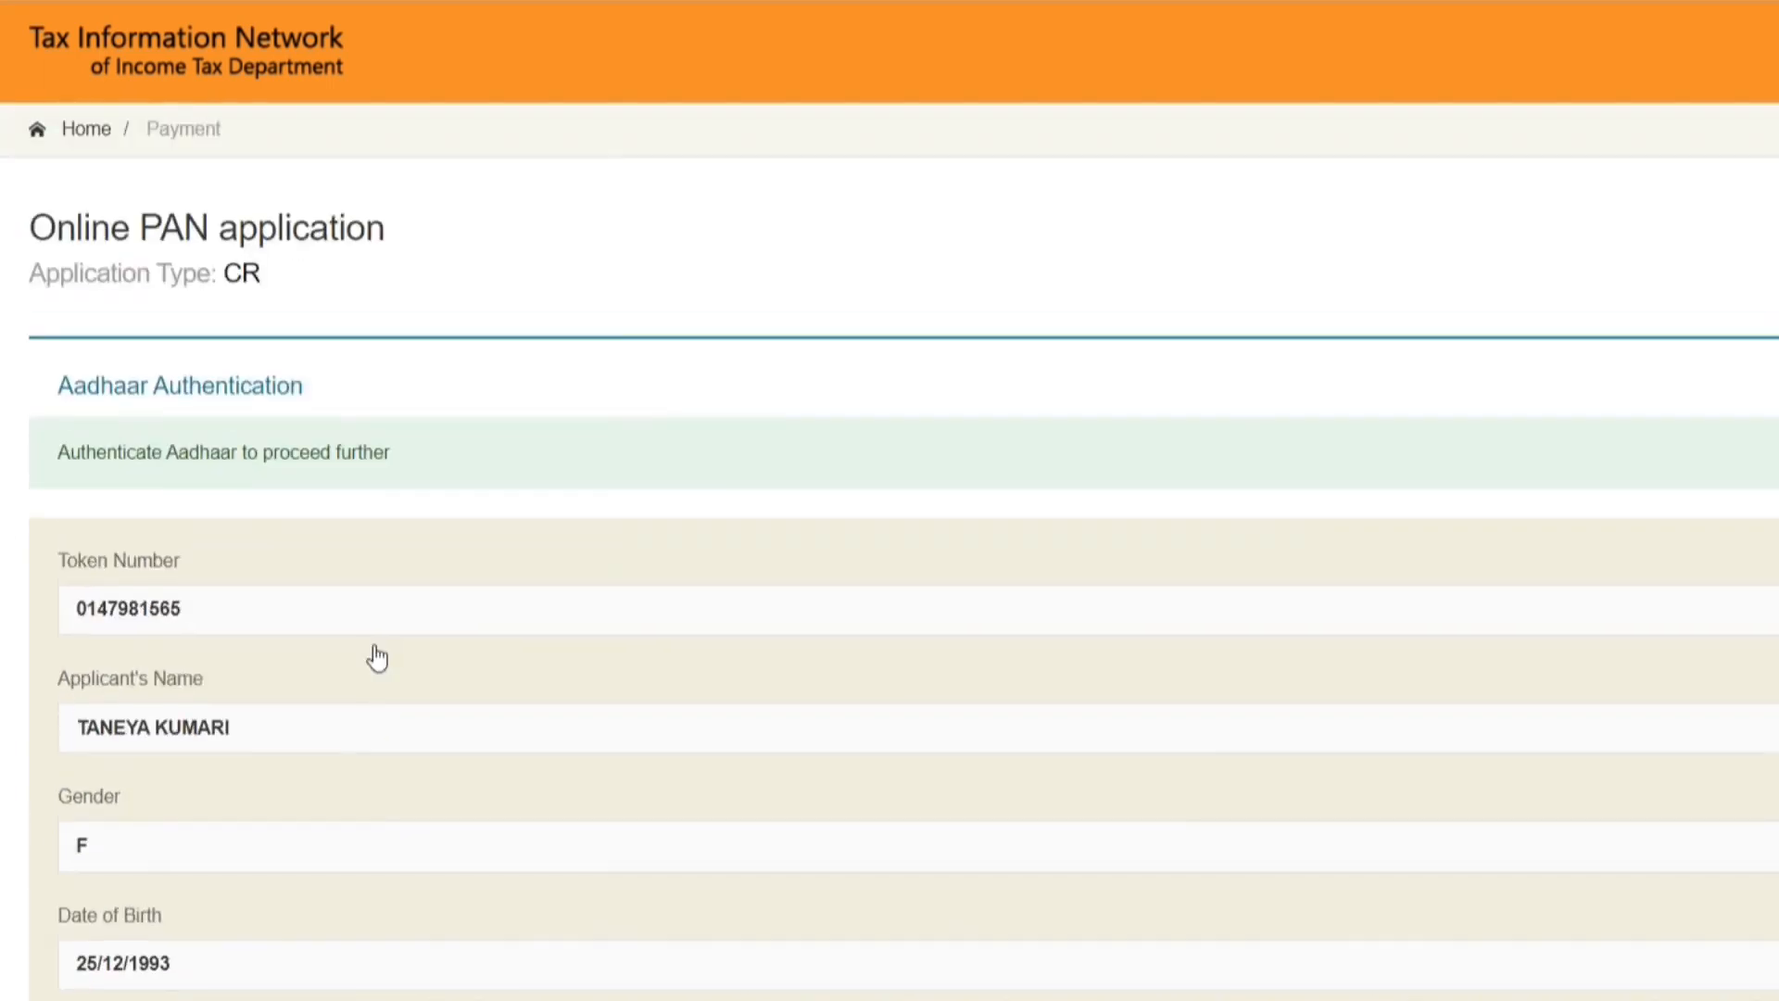
scroll(373, 507, down, 4)
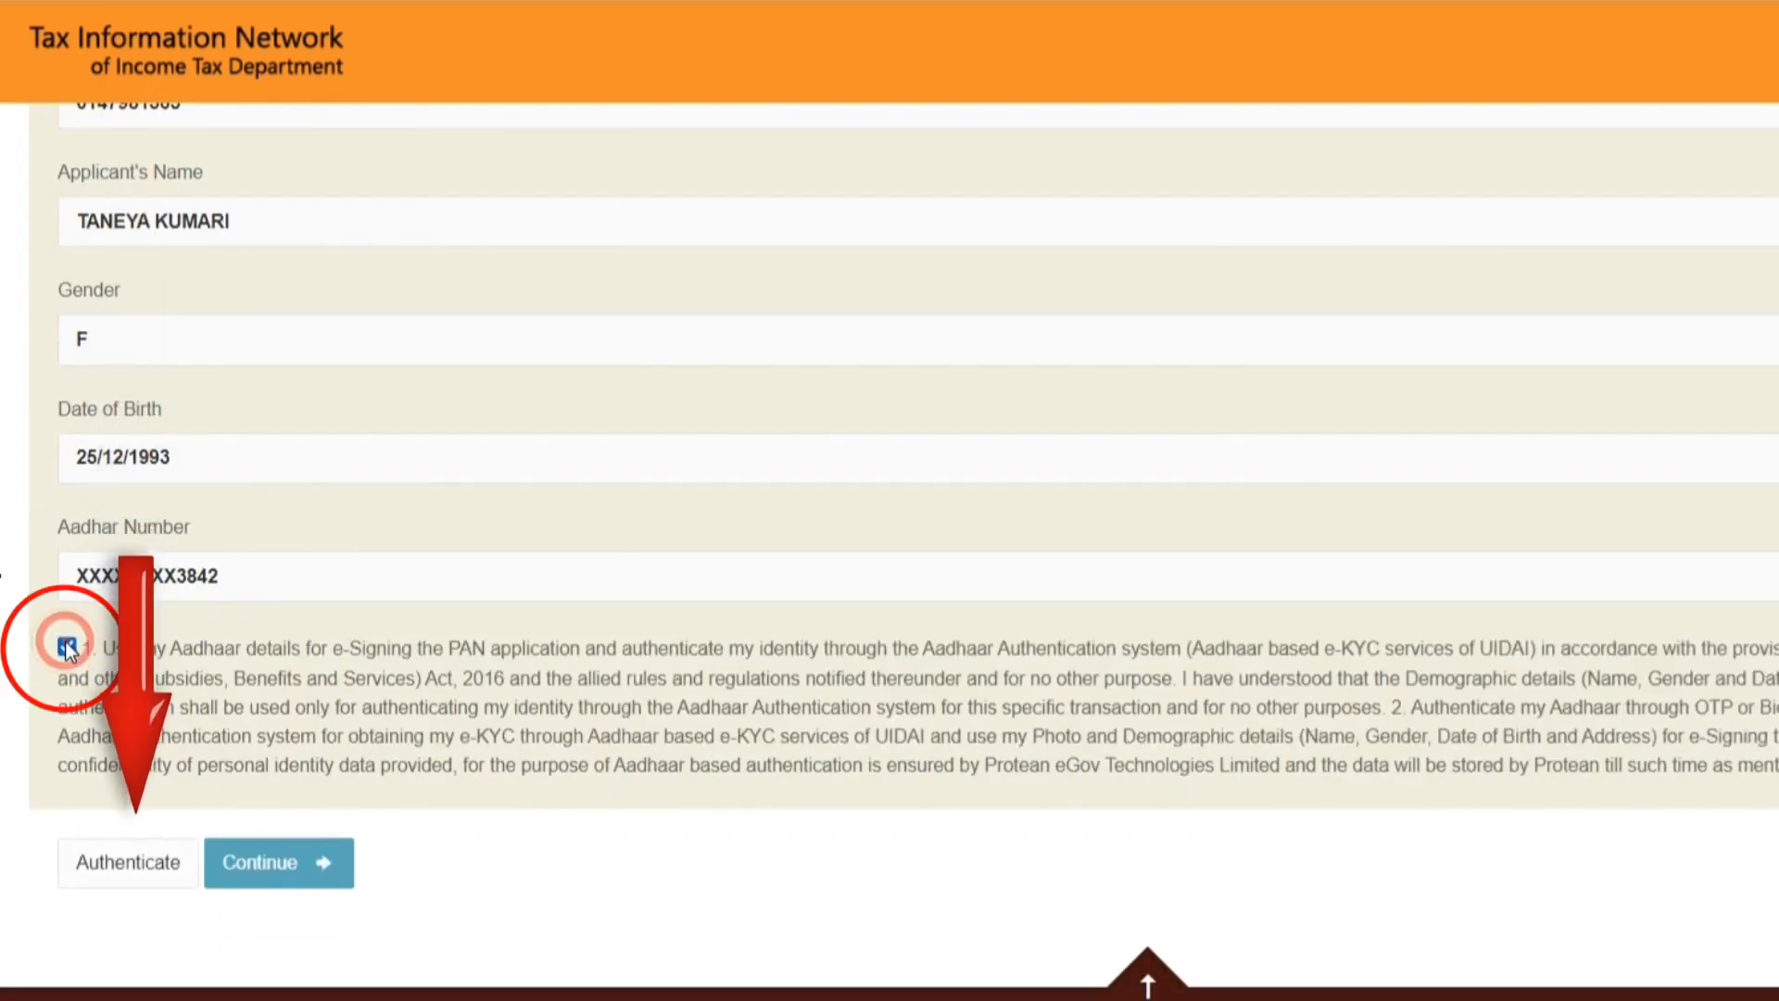
click(67, 646)
click(120, 864)
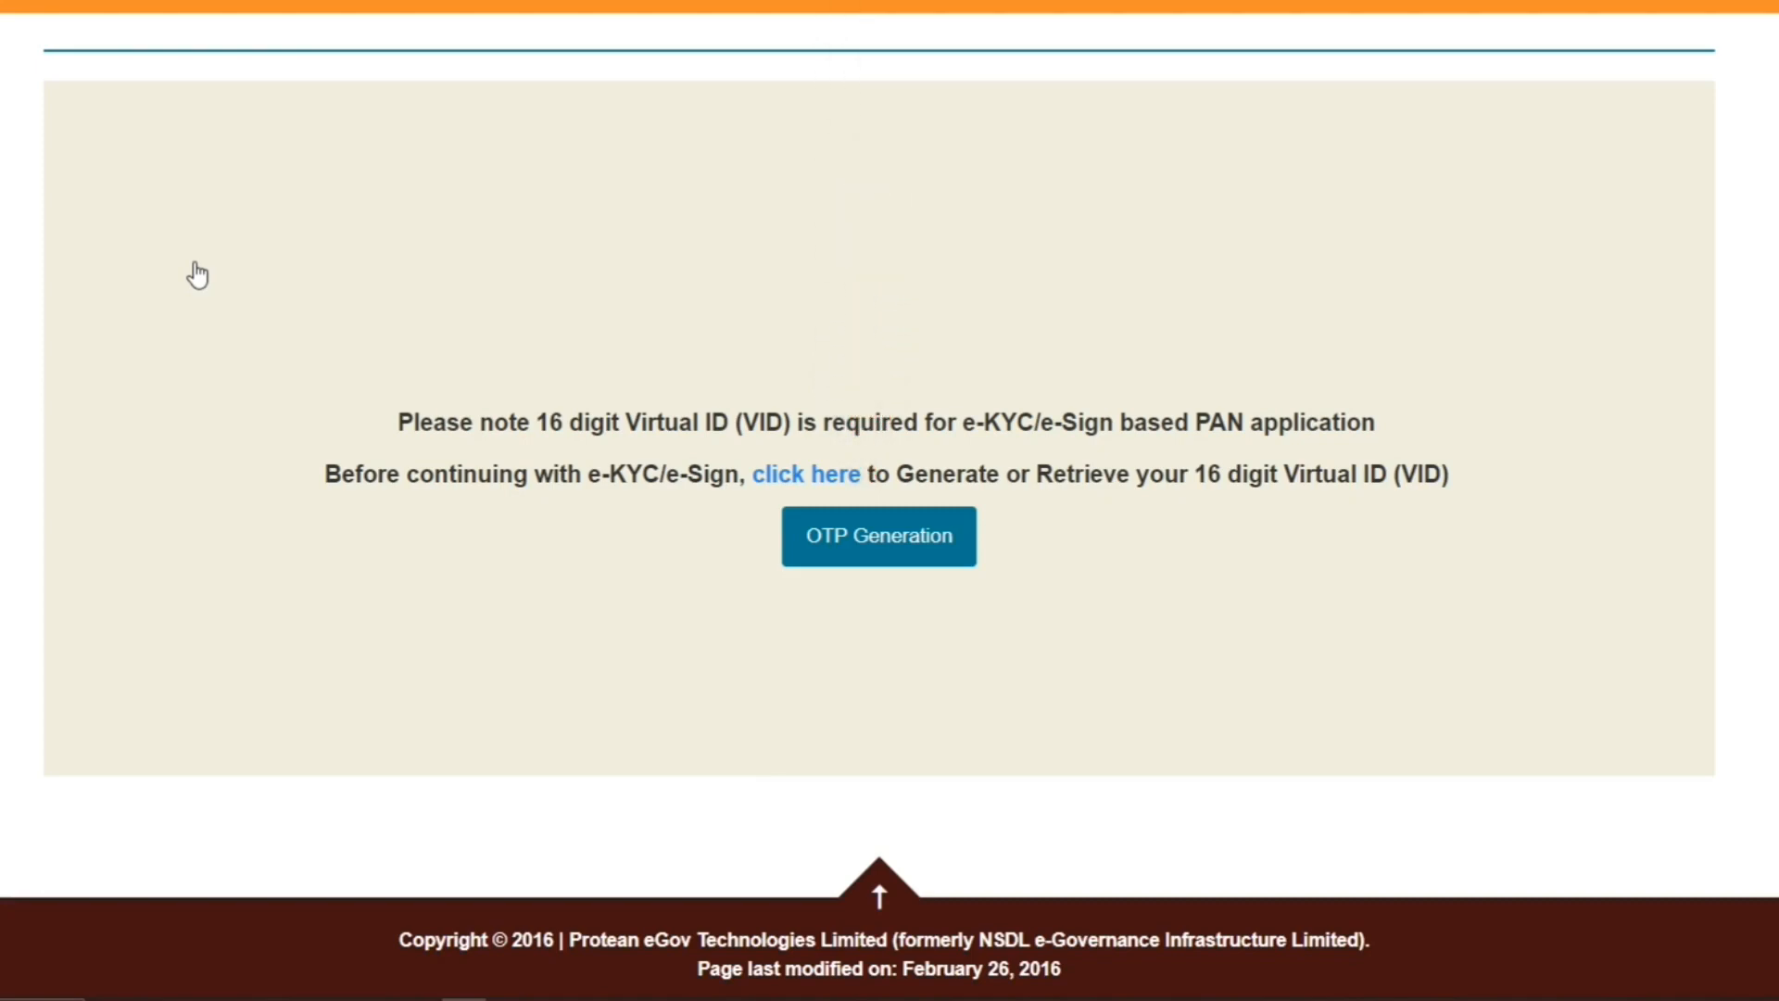
Step: Generate the Aadhaar OTP and submit the OTP verification form
click(875, 562)
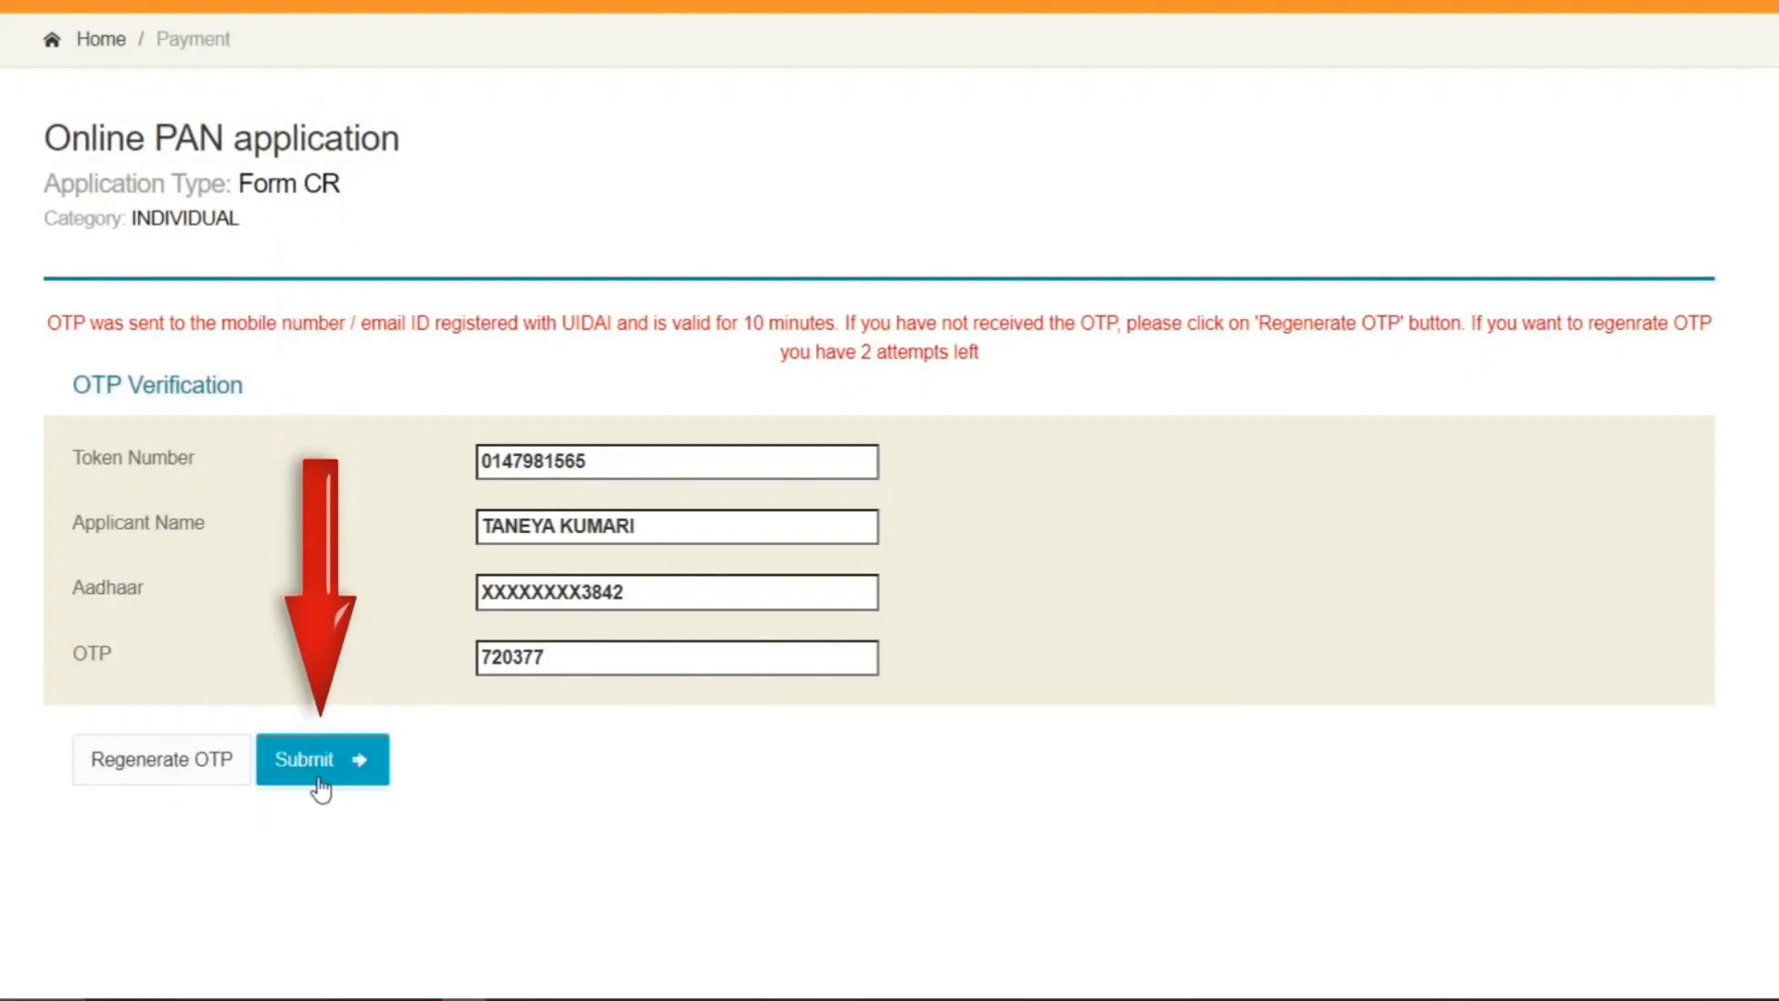
click(321, 779)
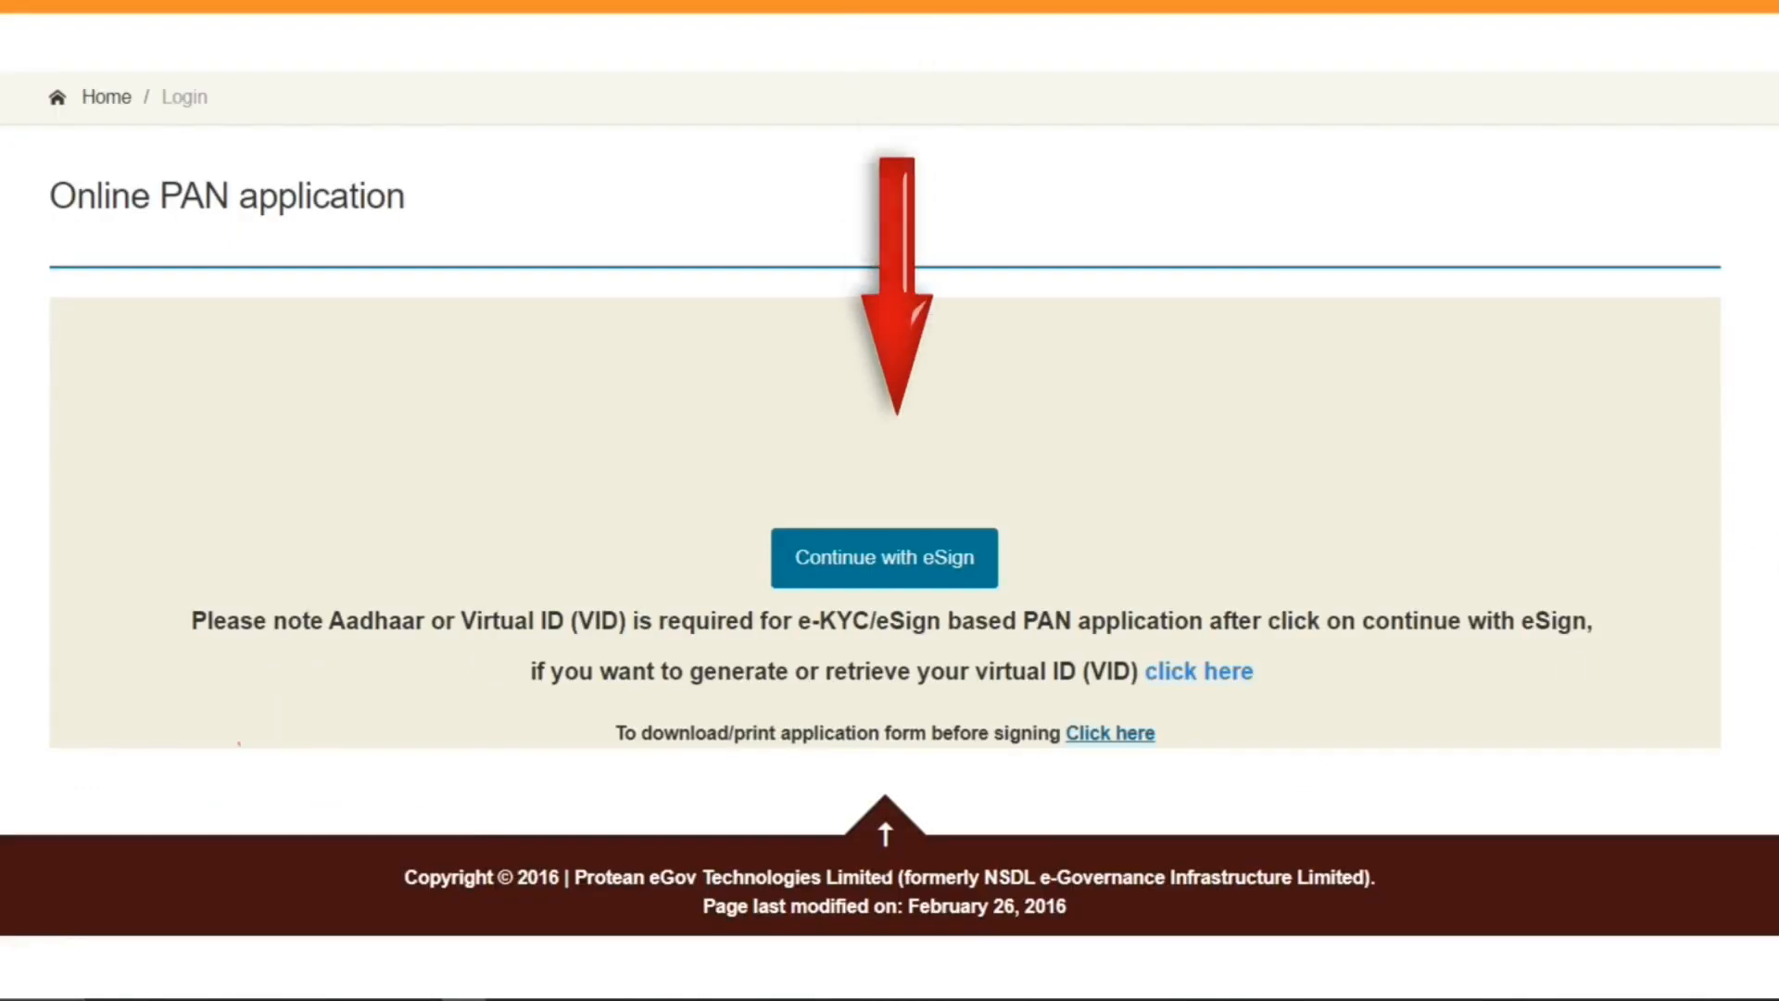
Step: Continue with eSign, tick the authorization, enter the Aadhaar/VID number and send the OTP
click(917, 578)
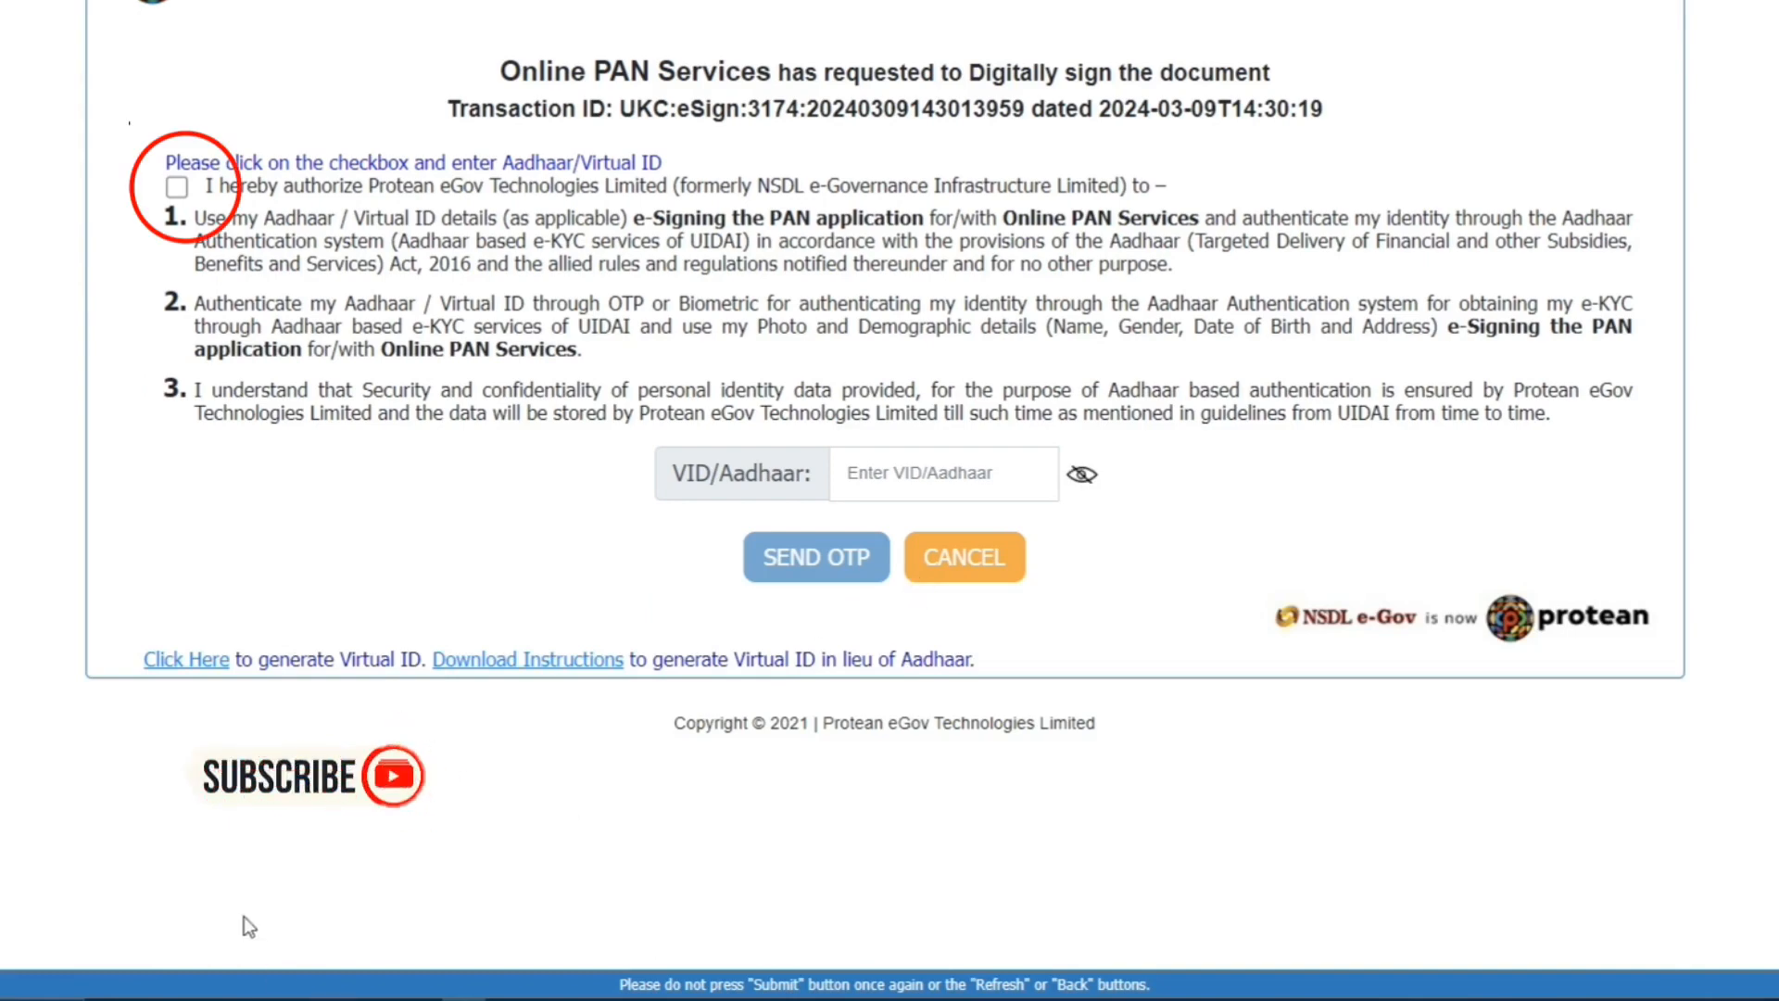
click(176, 186)
click(909, 477)
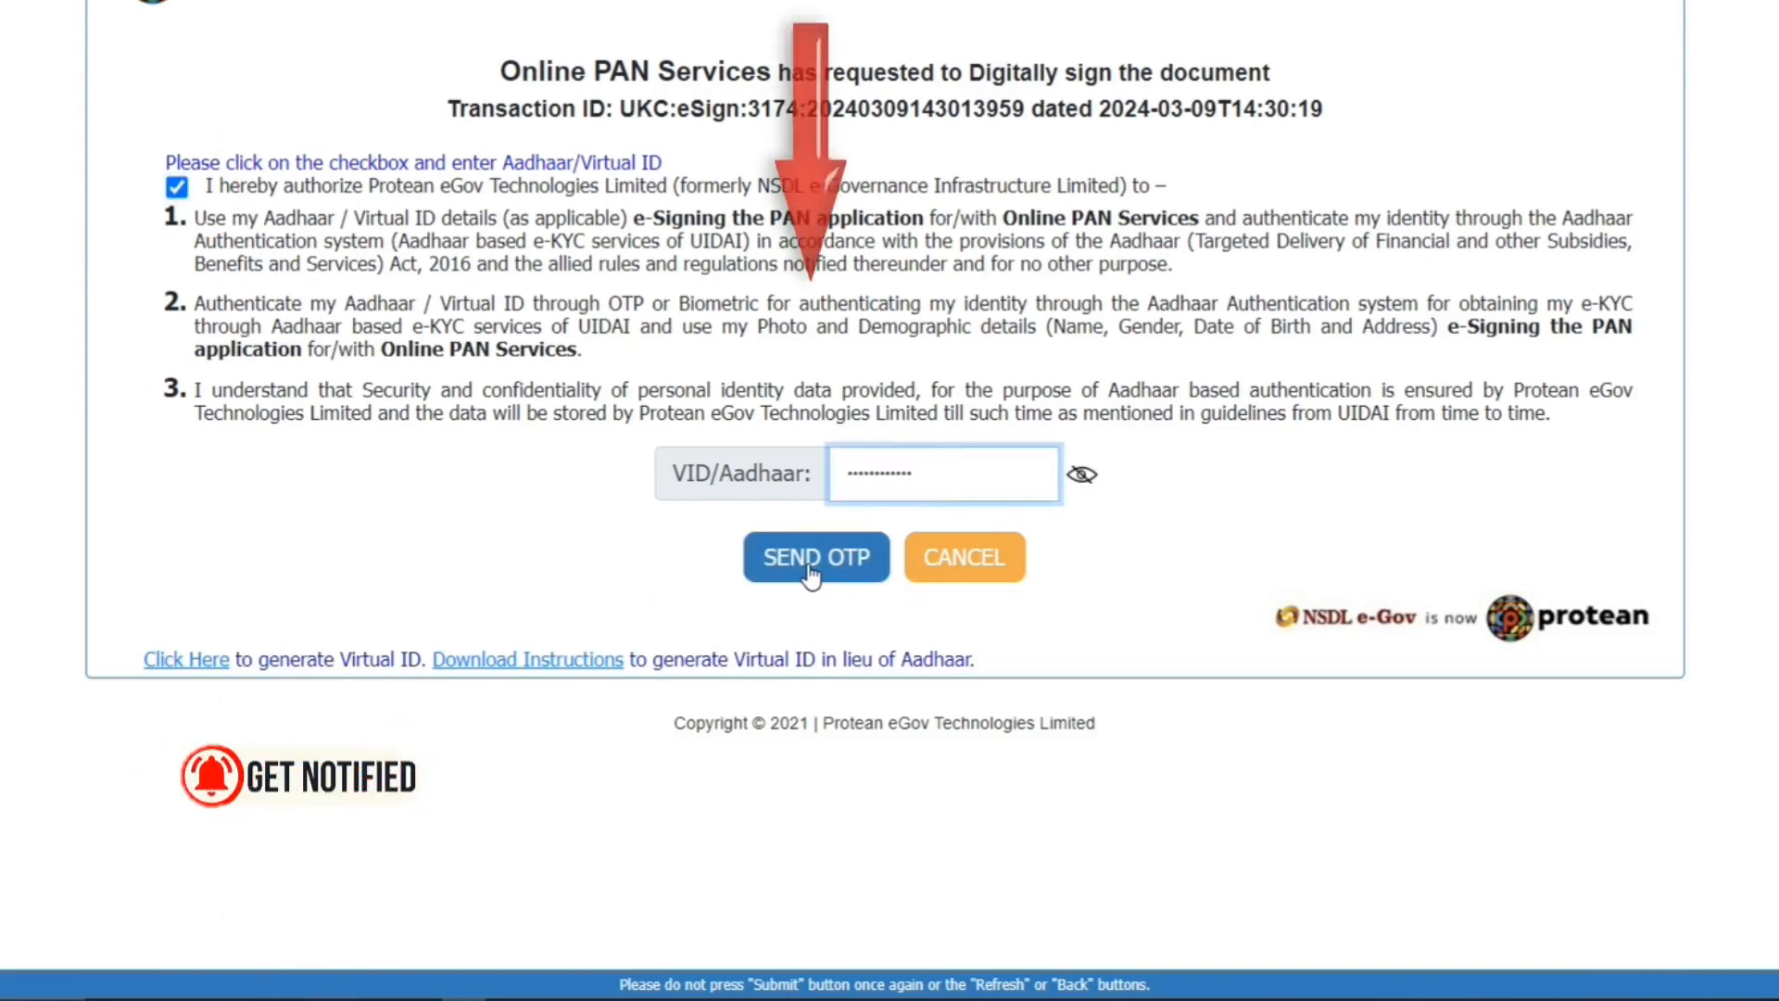
click(808, 564)
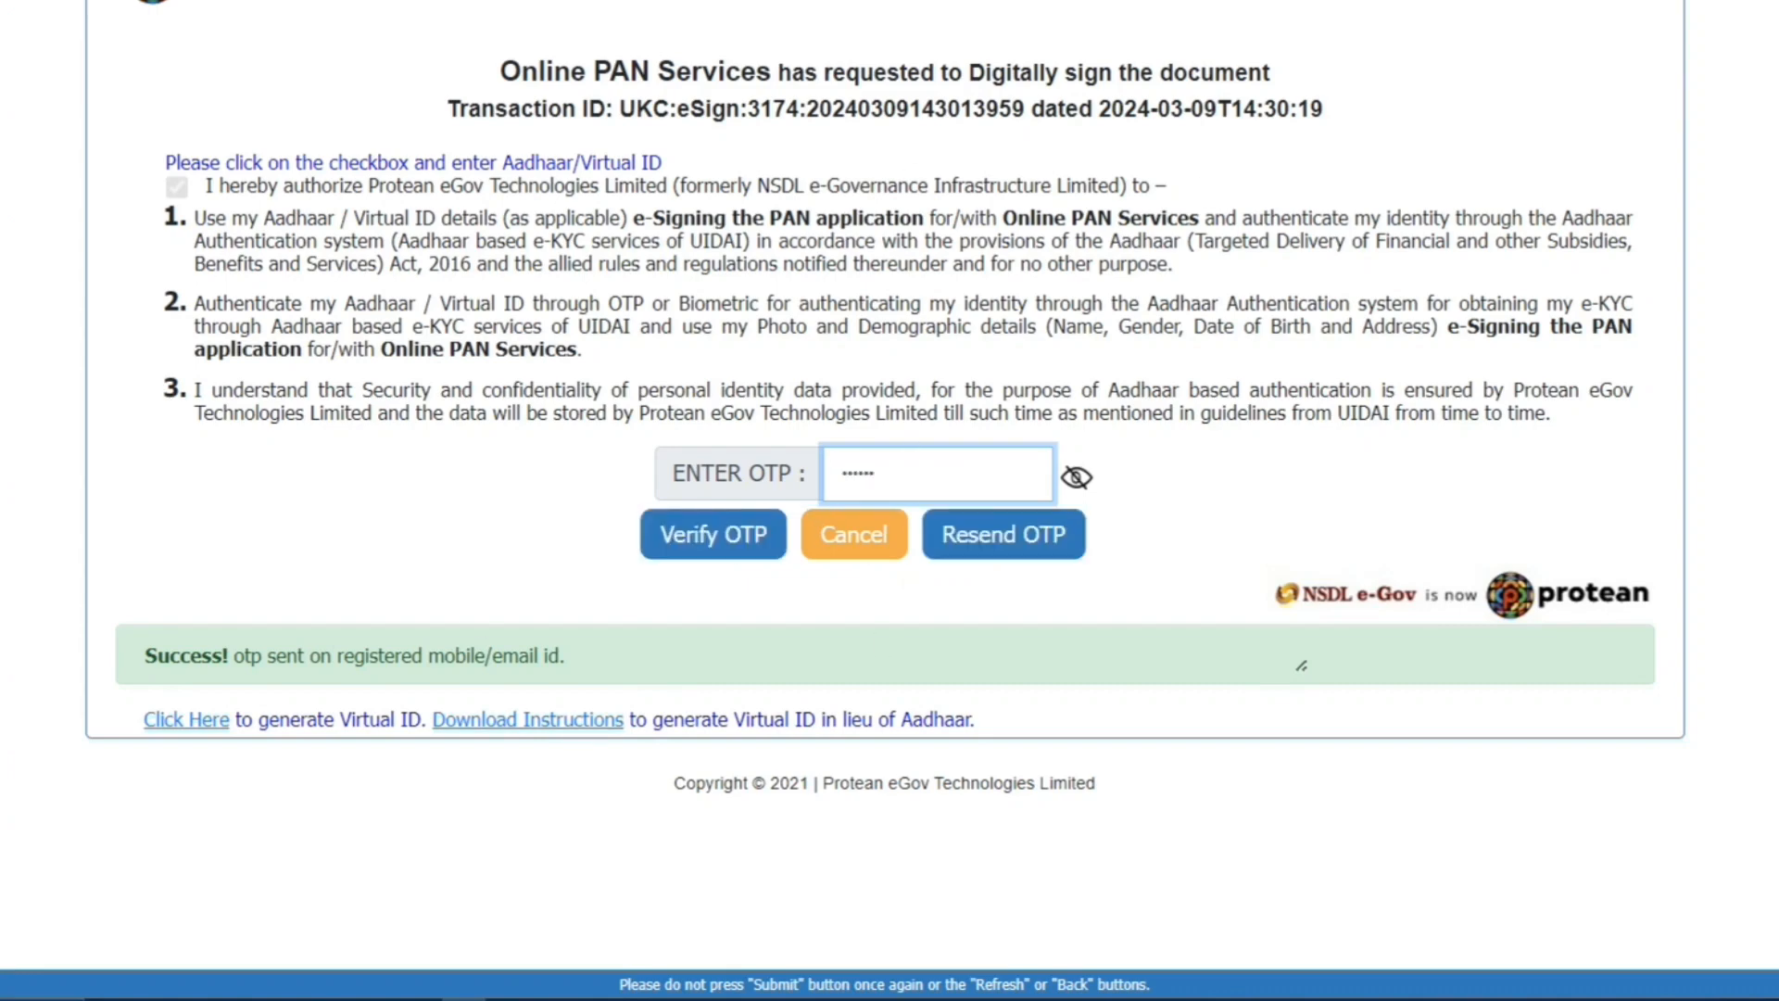
Step: Verify the eSign OTP and open the acknowledgement PDF with the date-of-birth password
click(724, 566)
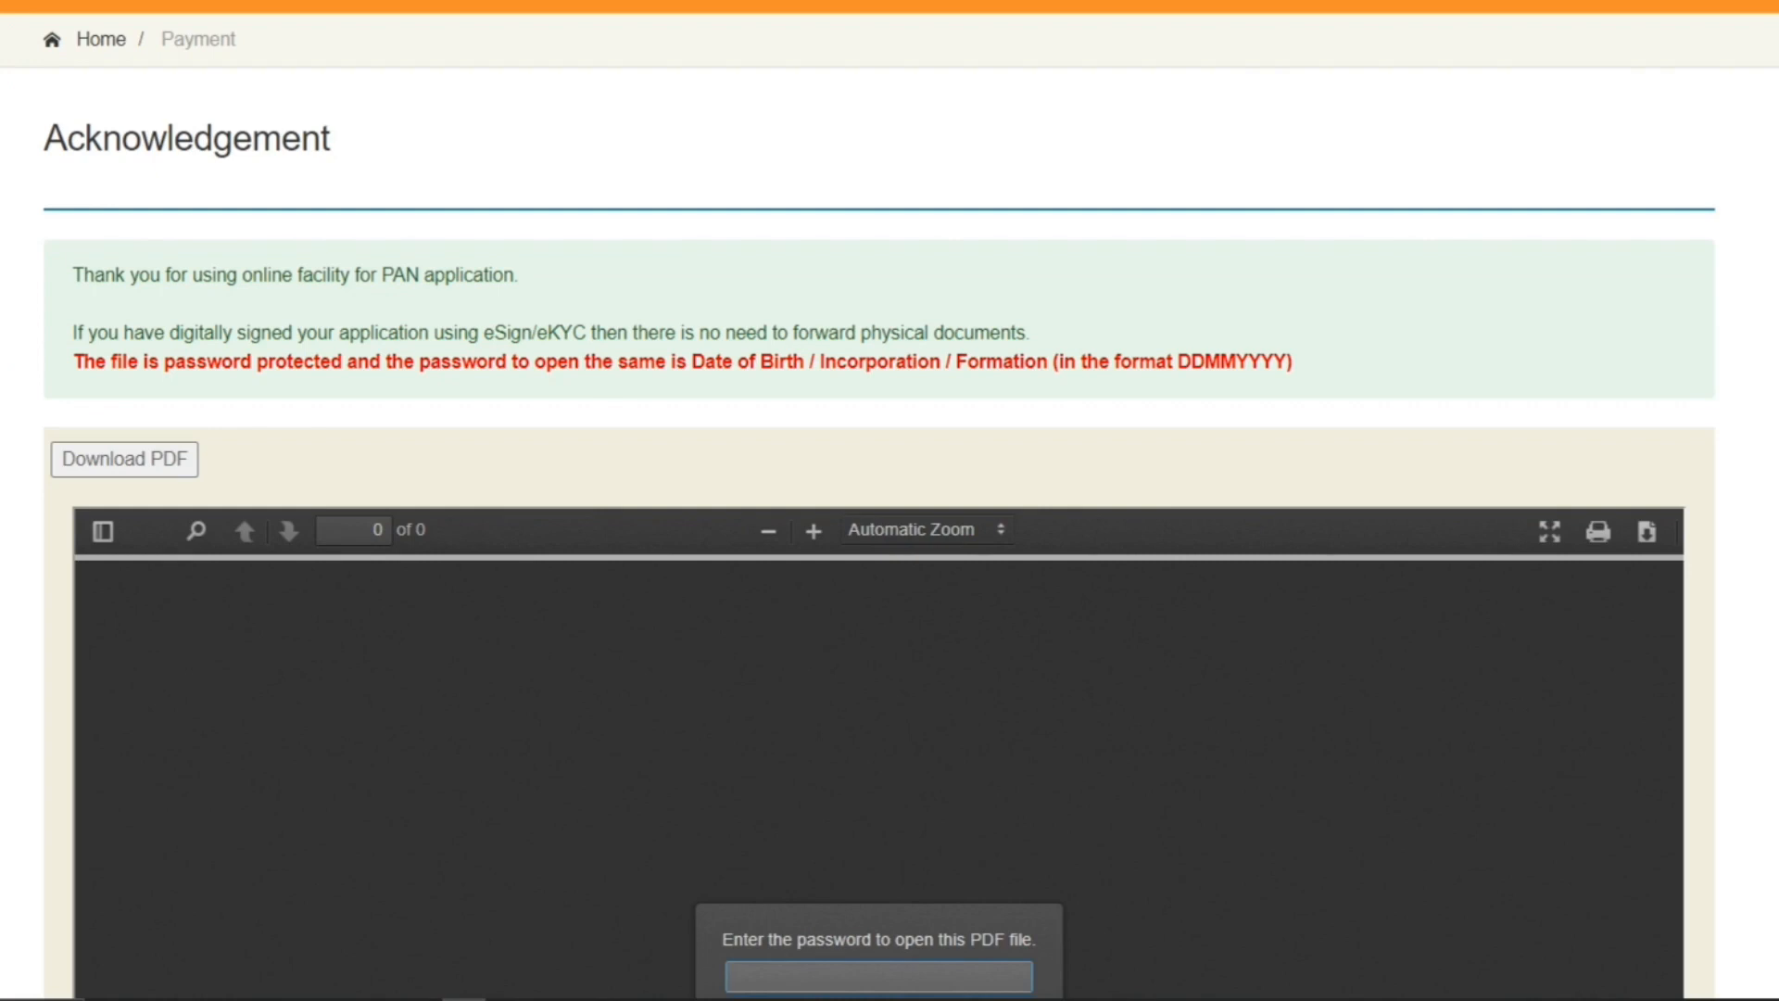
scroll(788, 540, down, 5)
text(********)
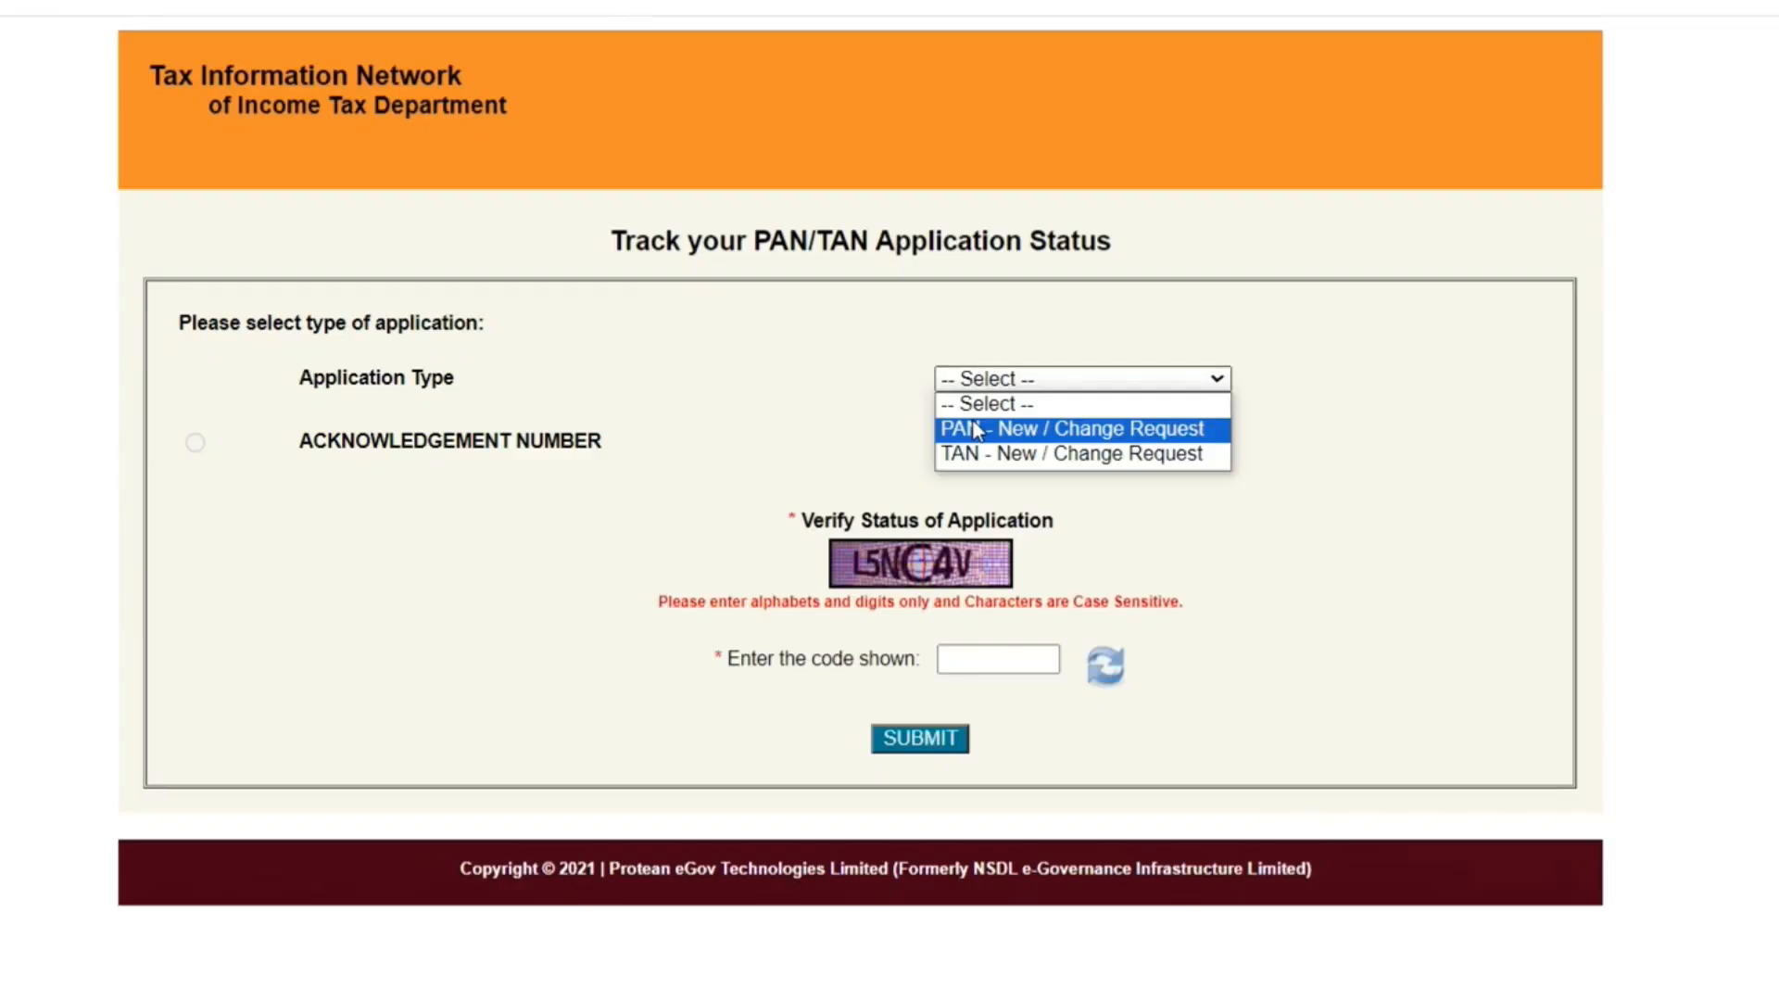
Step: Track the PAN application status by pasting the acknowledgement number and entering the displayed captcha code
click(972, 425)
click(815, 442)
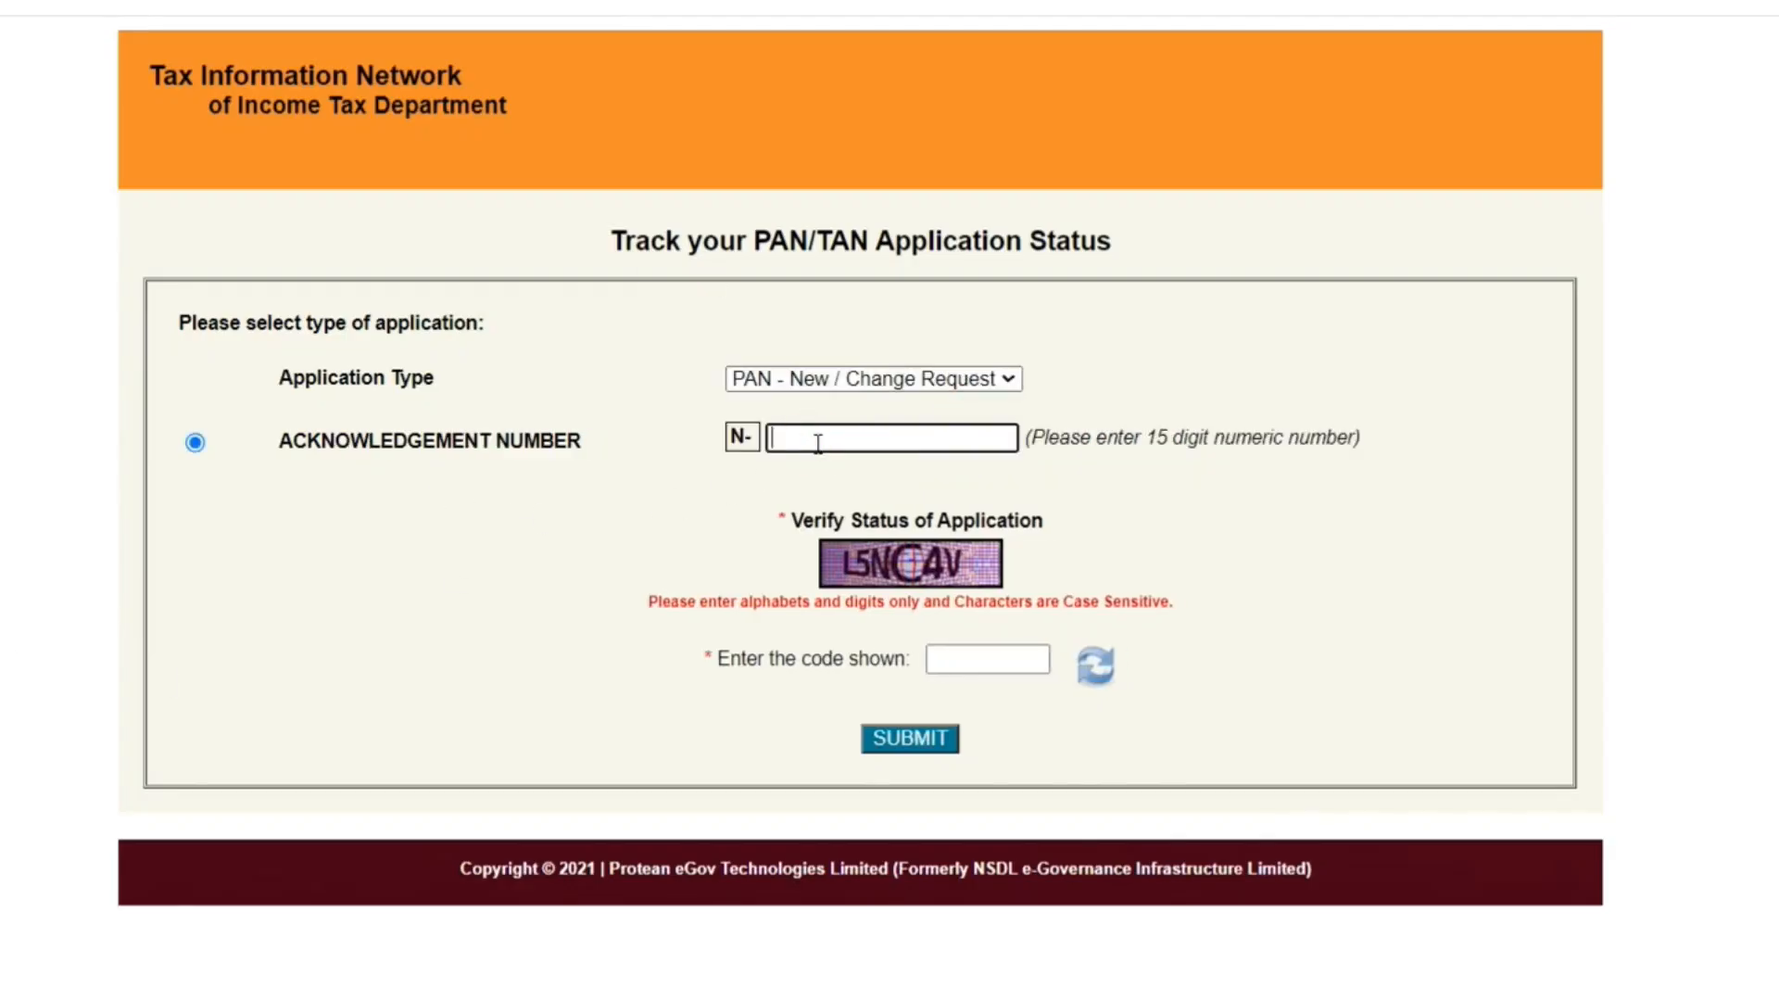
key(ctrl+v)
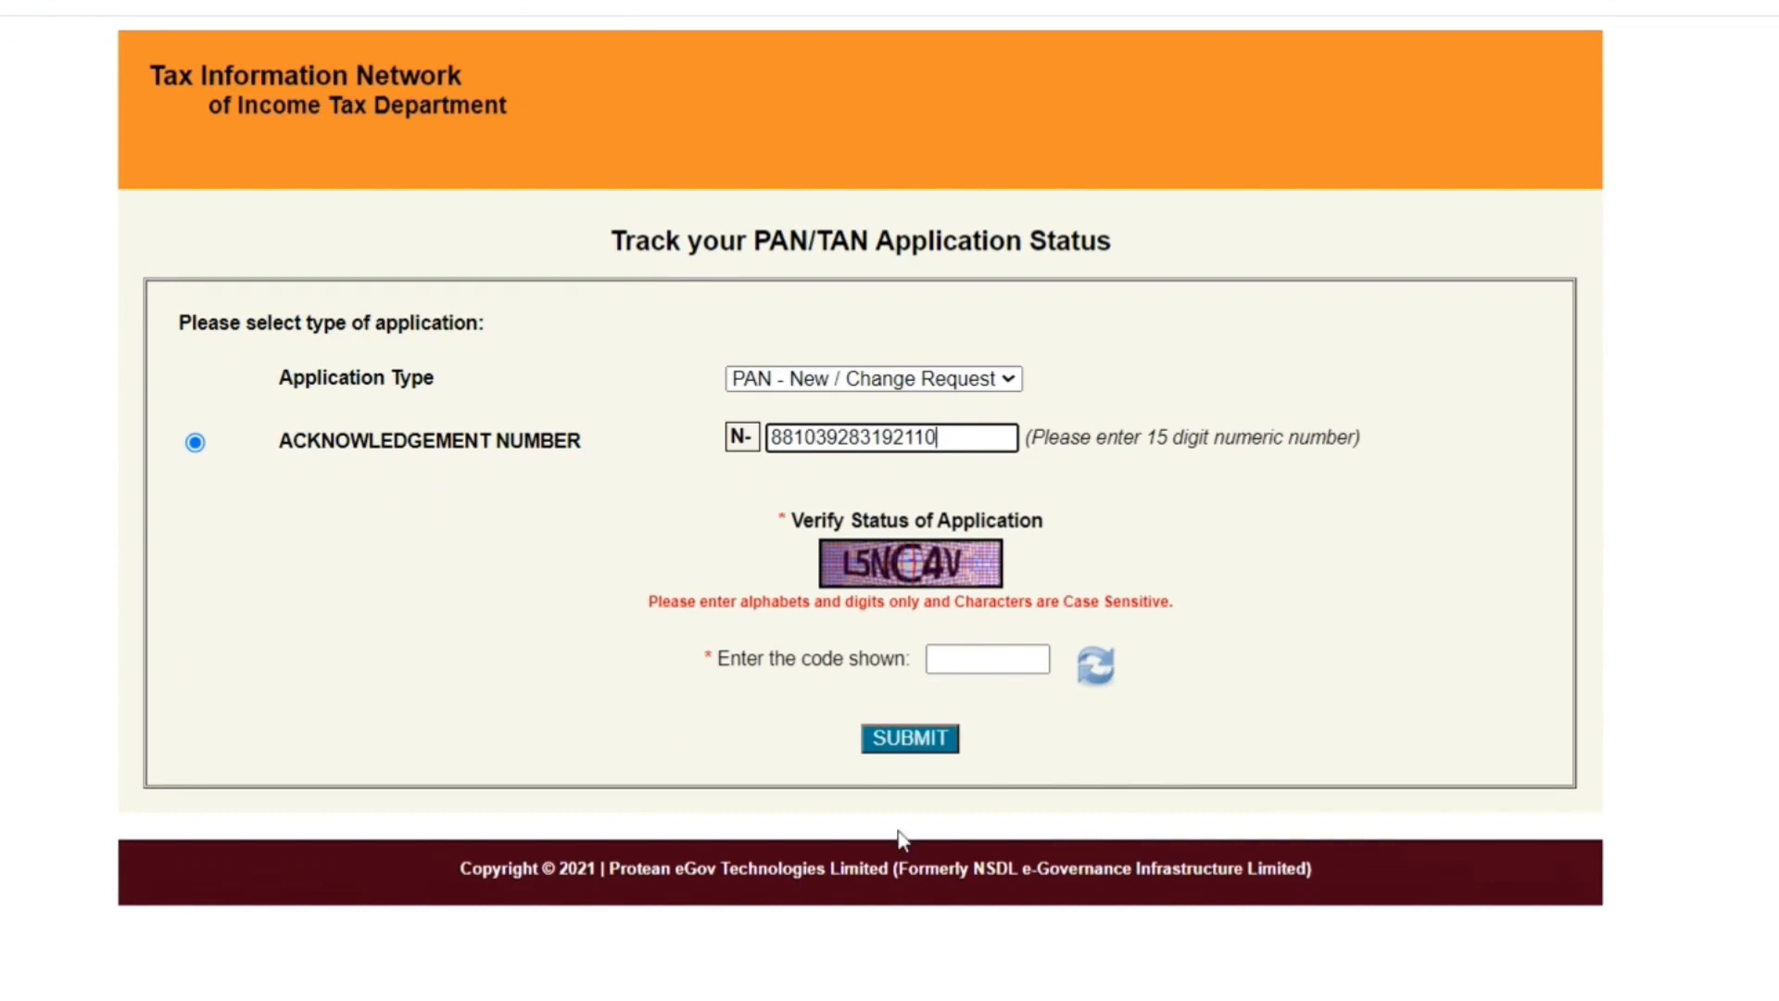
click(990, 655)
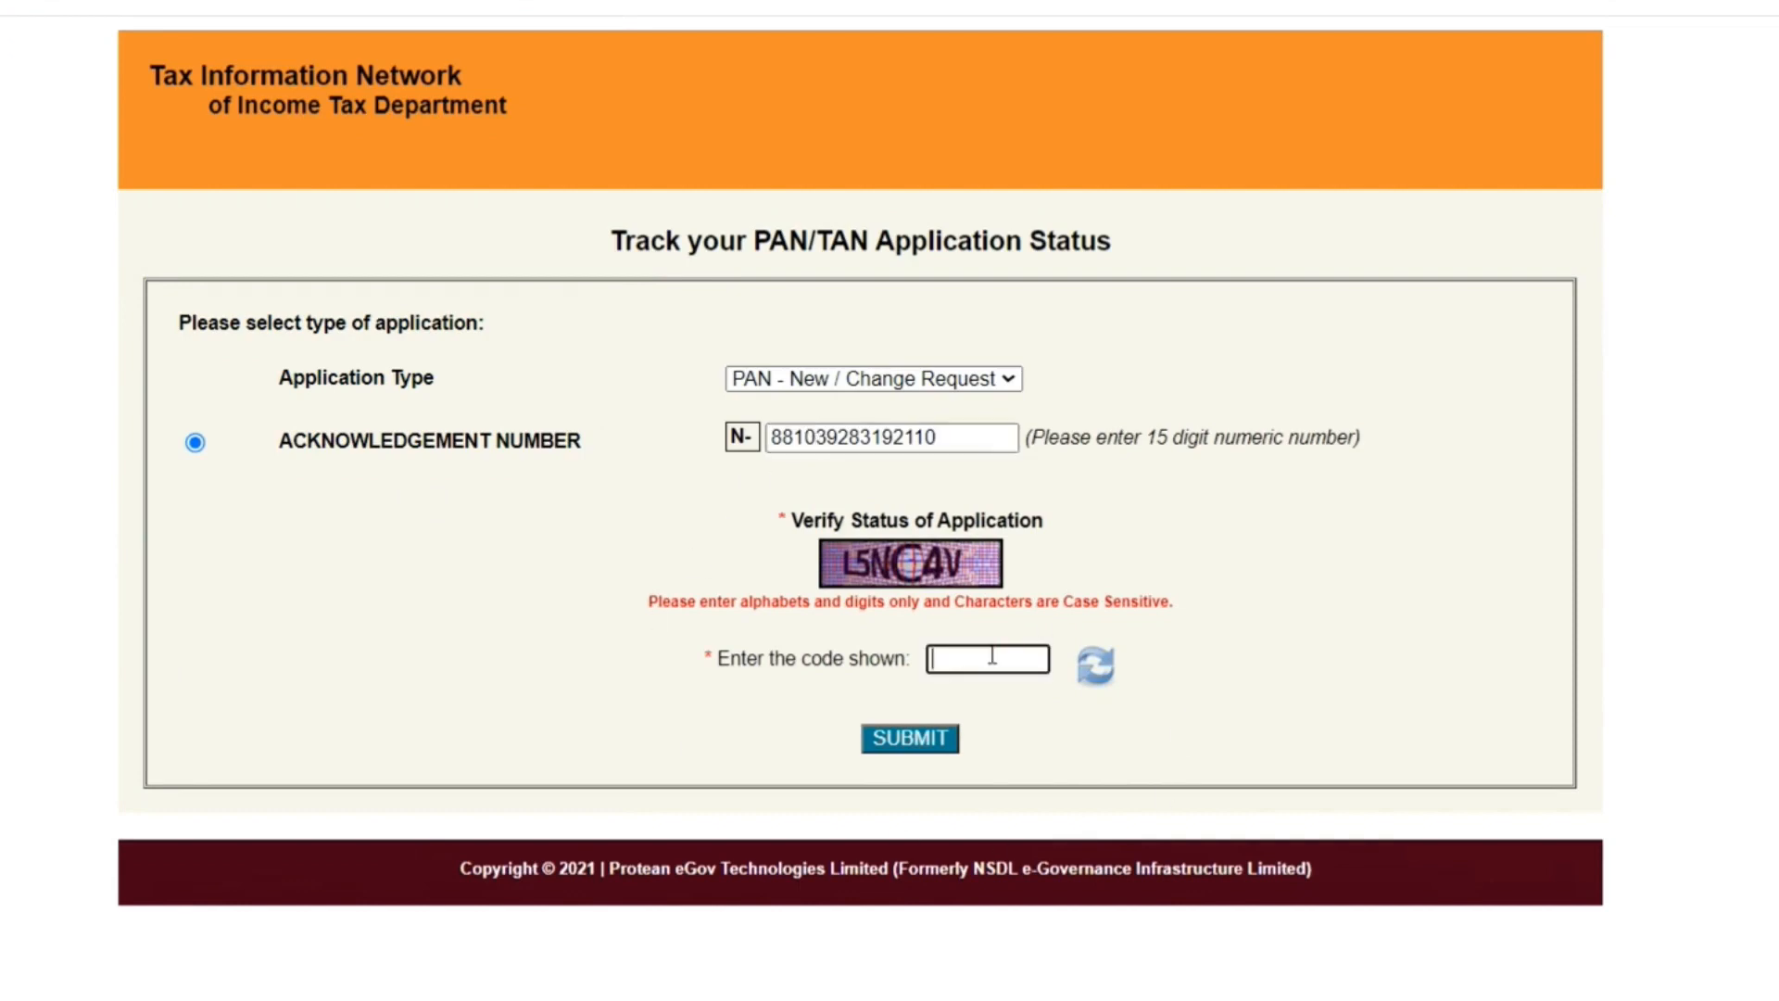
text(L5NC4V)
key(Return)
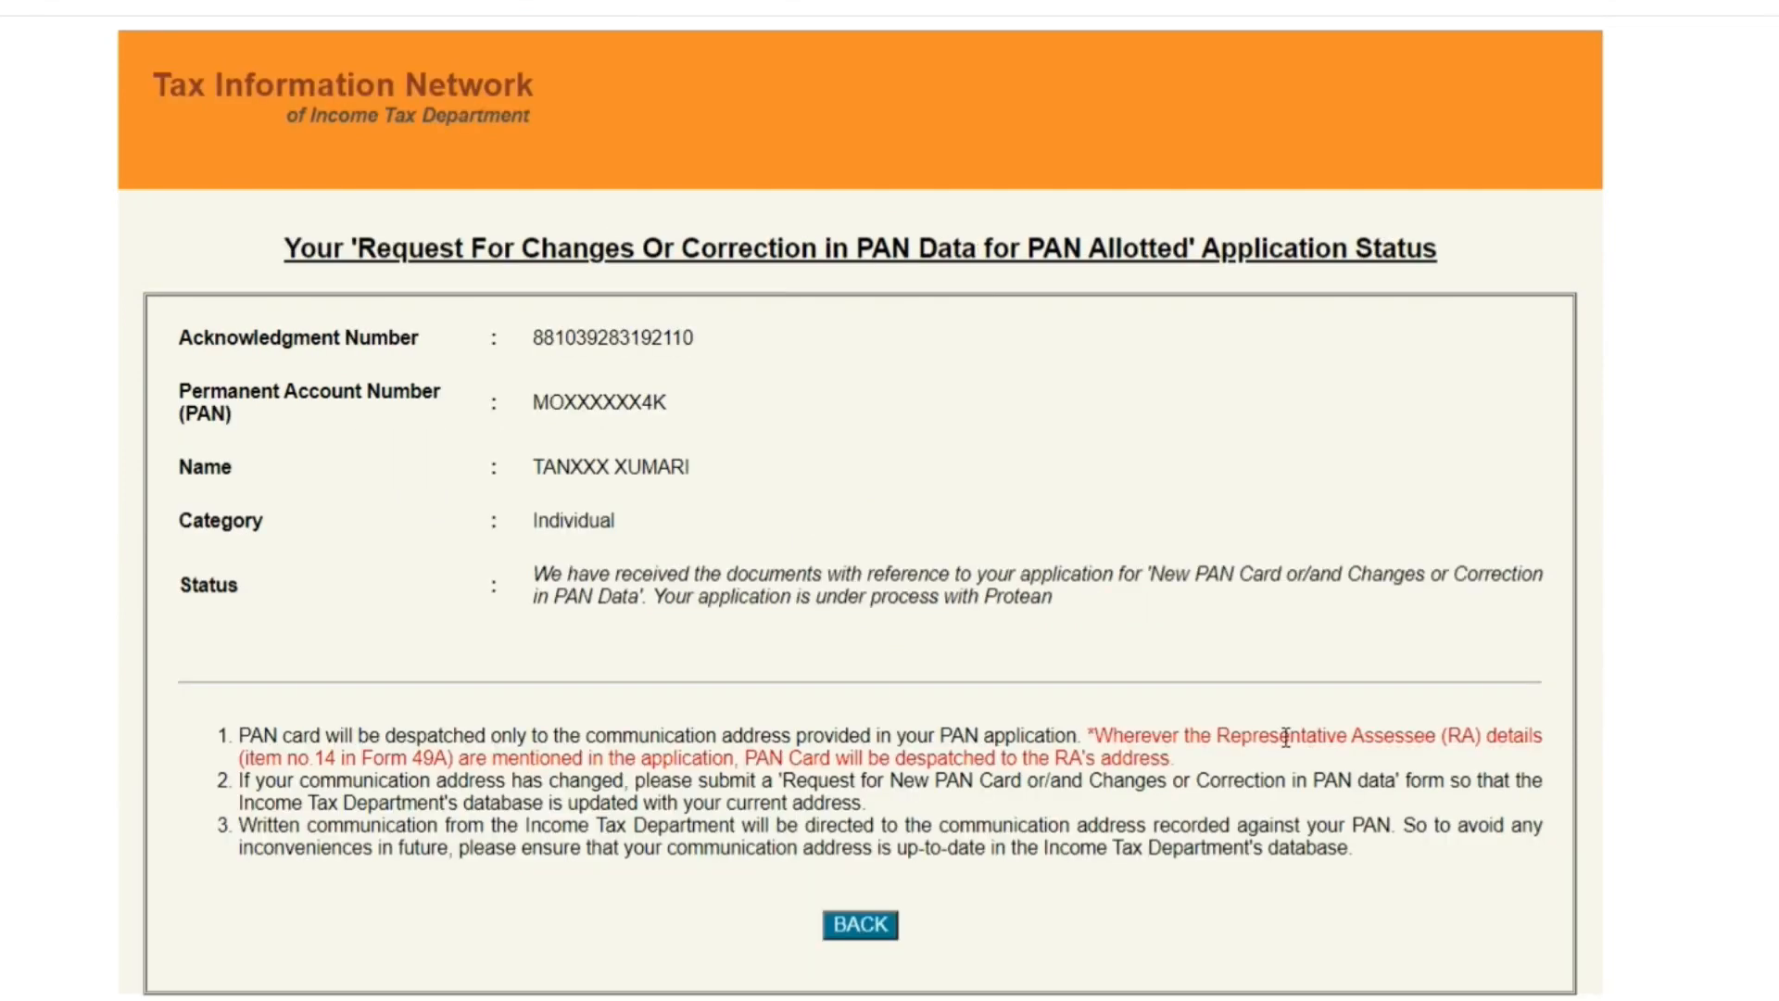